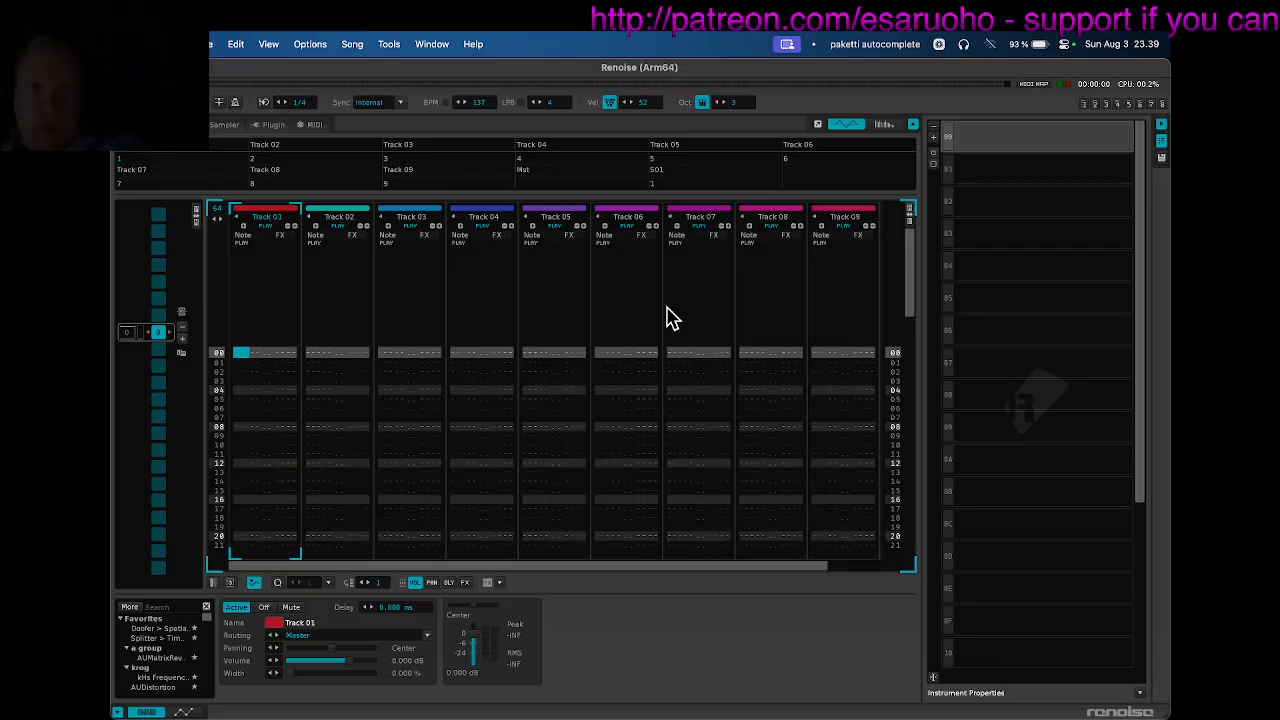
click(560, 264)
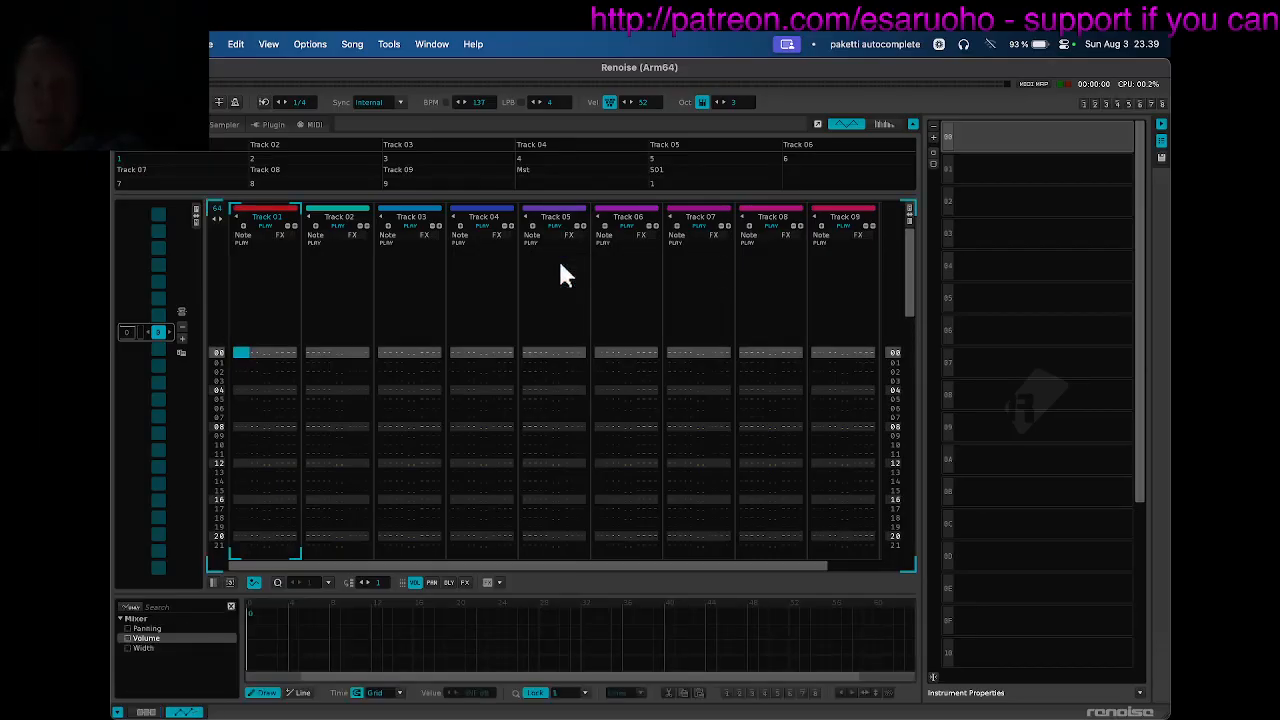
key(ctrl+shift+w)
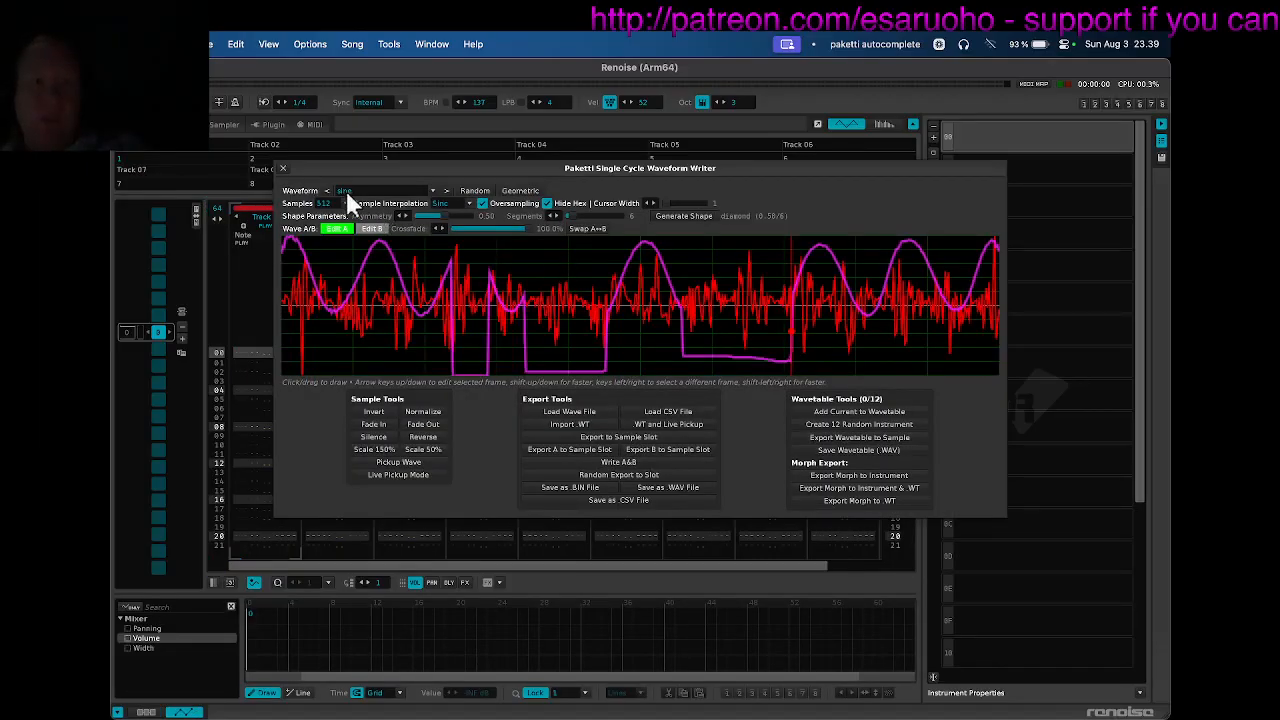
click(282, 168)
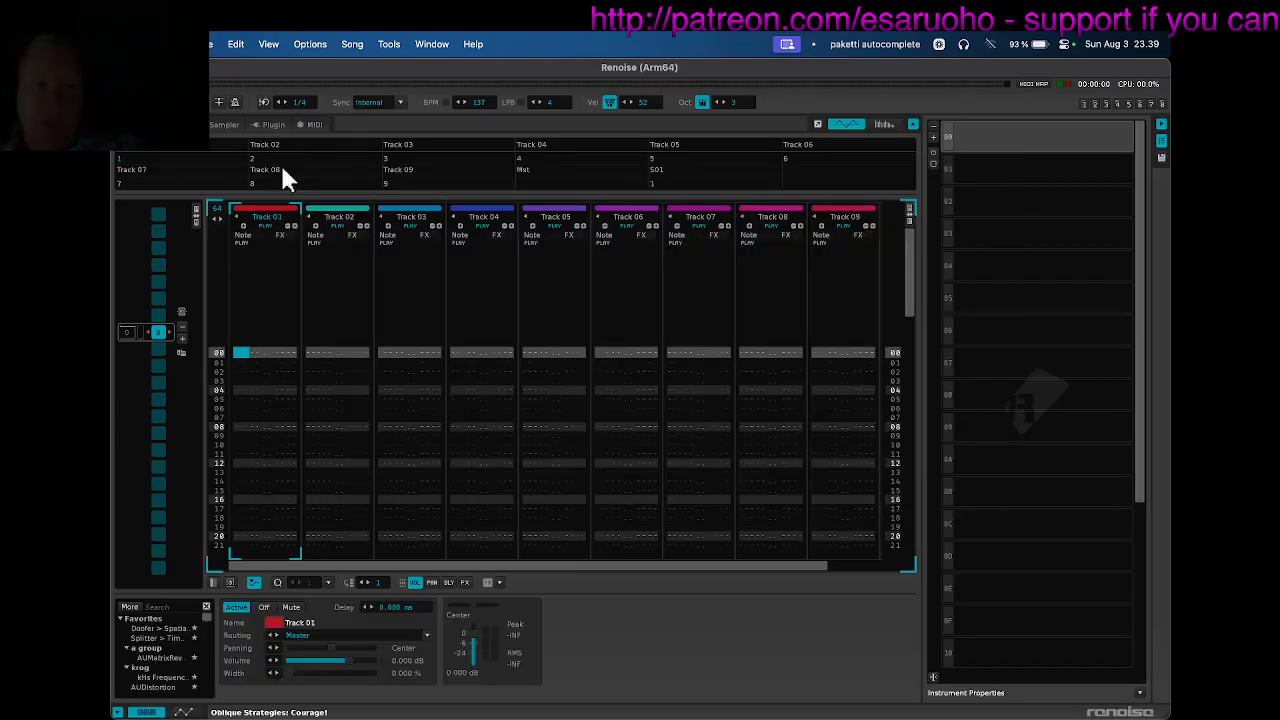
key(ctrl+shift+w)
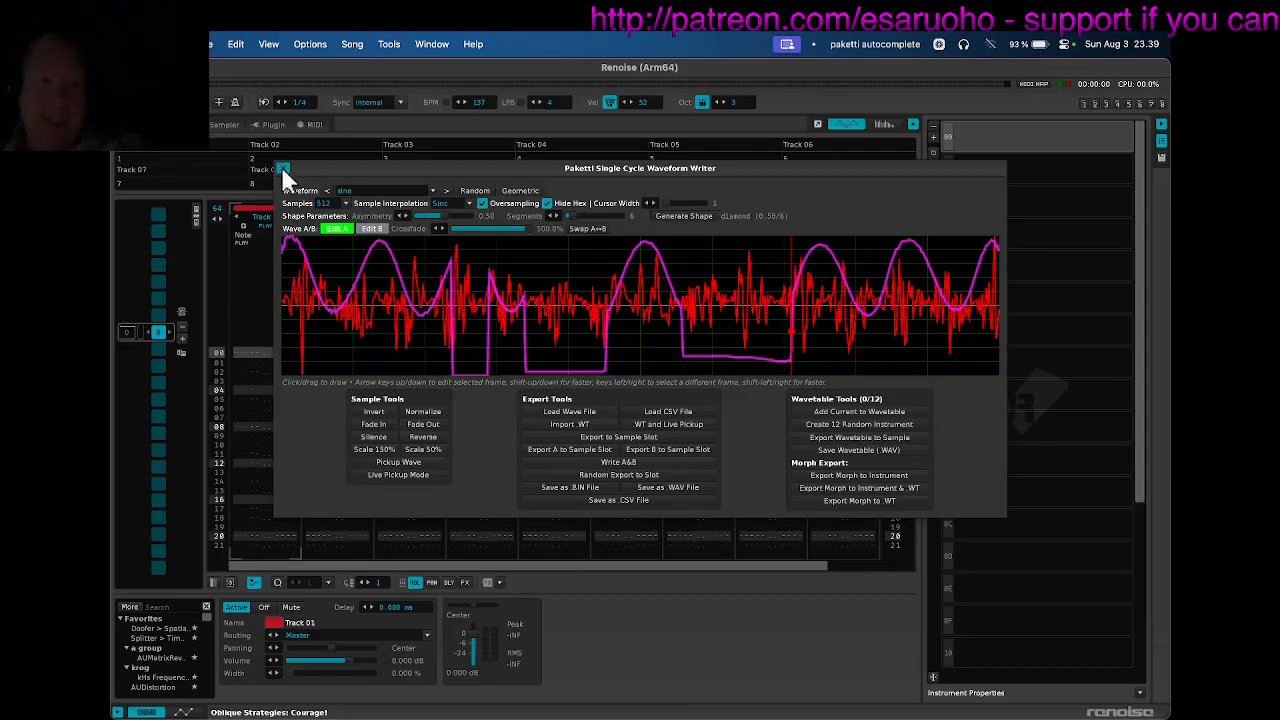
click(281, 166)
Relaunch Renoise and reposition the Paketti Single Cycle Waveform Writer window over the pattern editor.
key(super+Tab)
text(renoise)
key(Return)
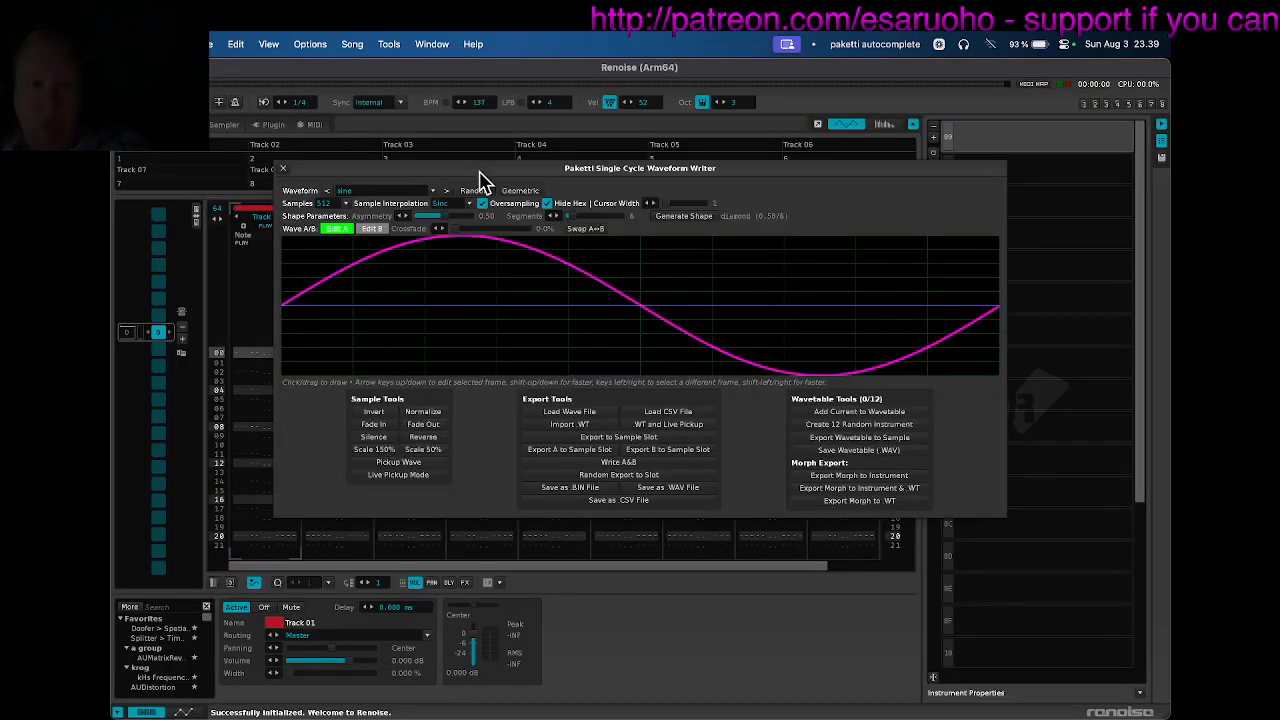
drag(480, 172, 420, 214)
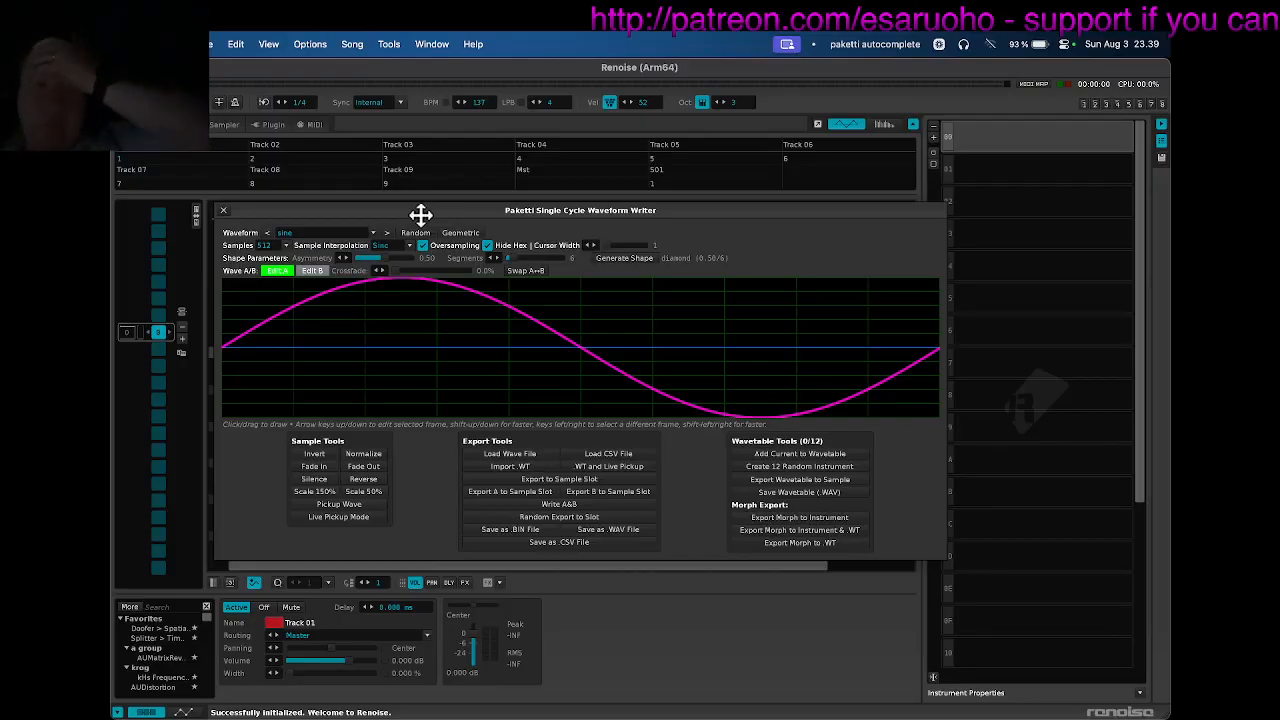
Redraw two sections of the sine in wave A freehand, and draw a freehand curve across wave B.
drag(370, 388, 462, 380)
drag(840, 290, 699, 299)
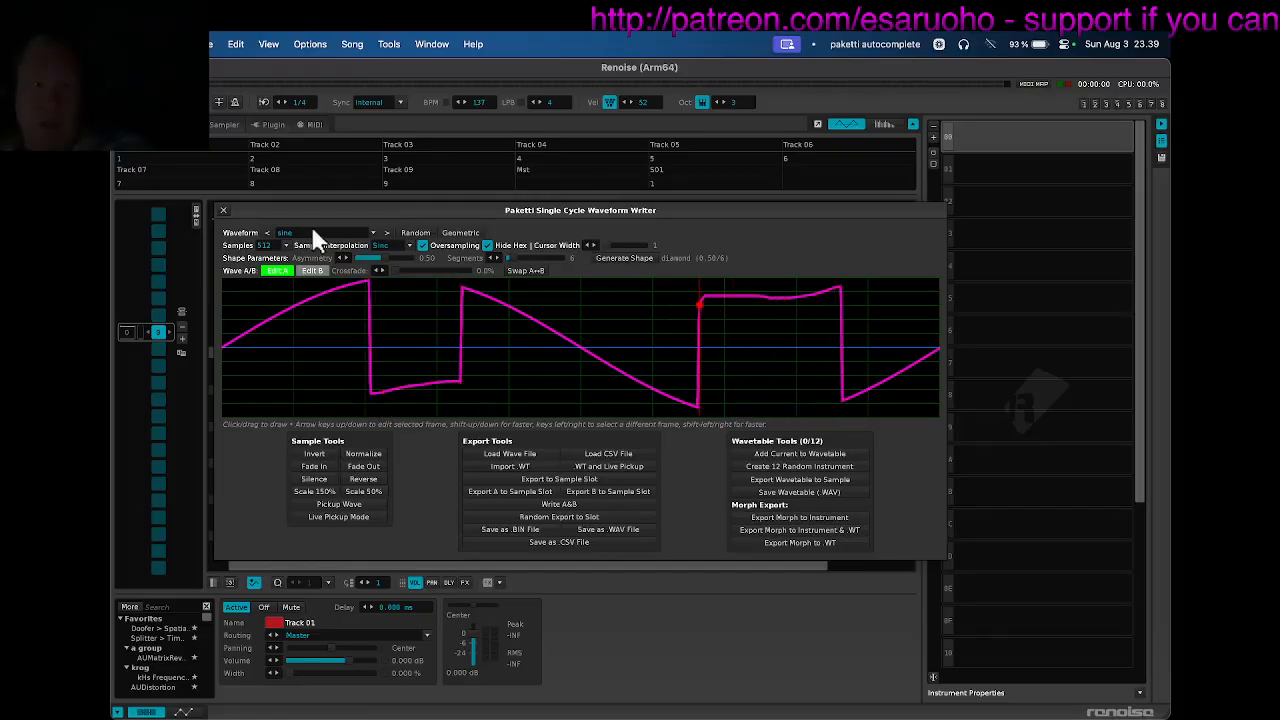
click(312, 270)
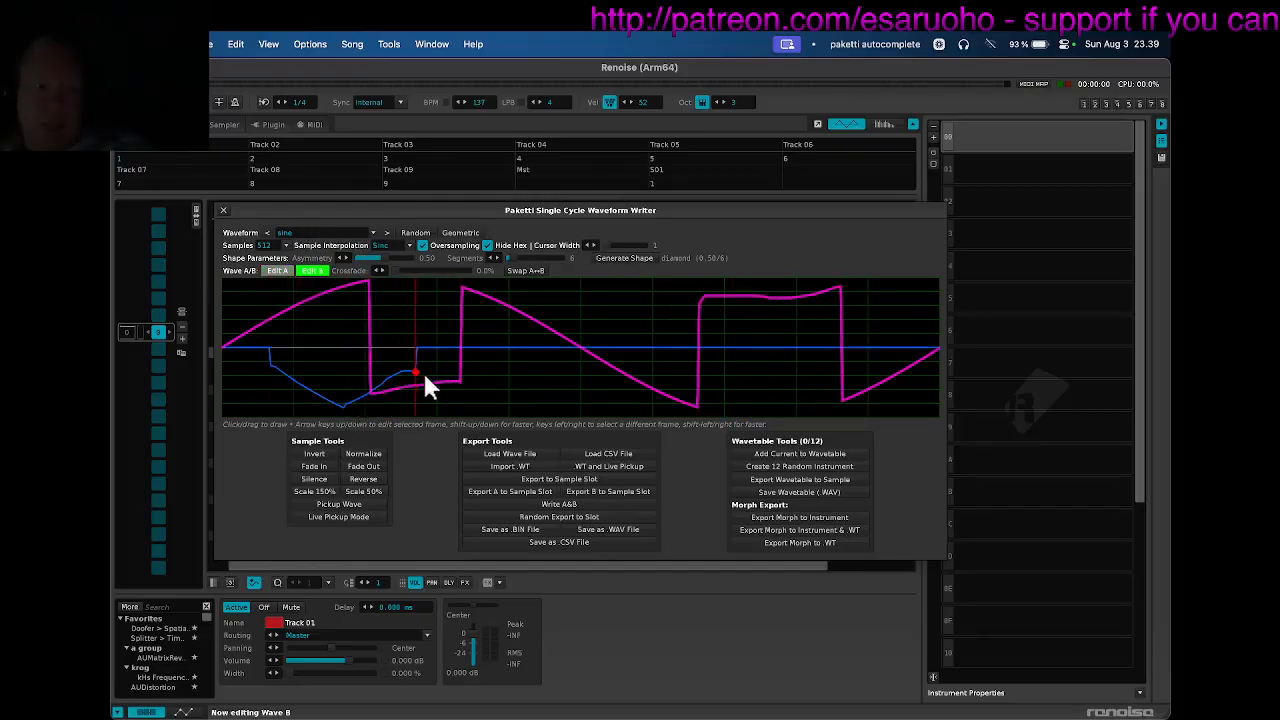
drag(609, 375, 855, 379)
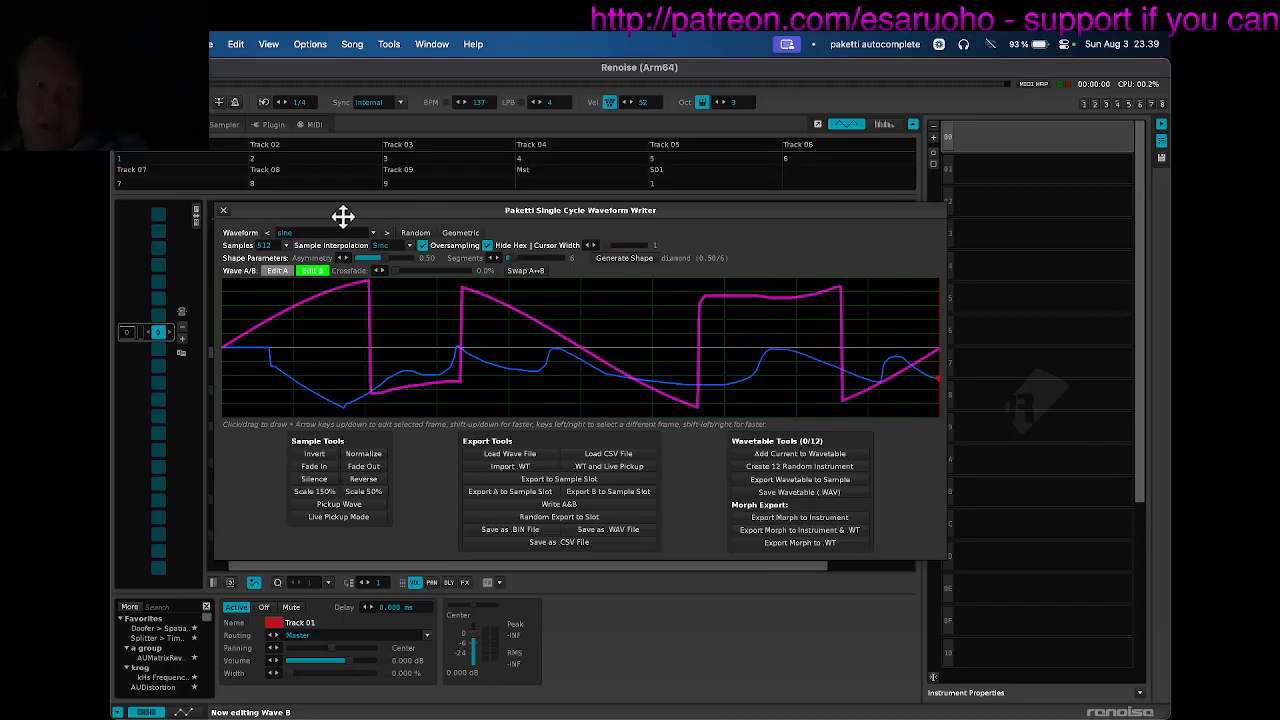
Set the A/B crossfade to about 59.6% and export the morph to an instrument.
drag(391, 270, 425, 270)
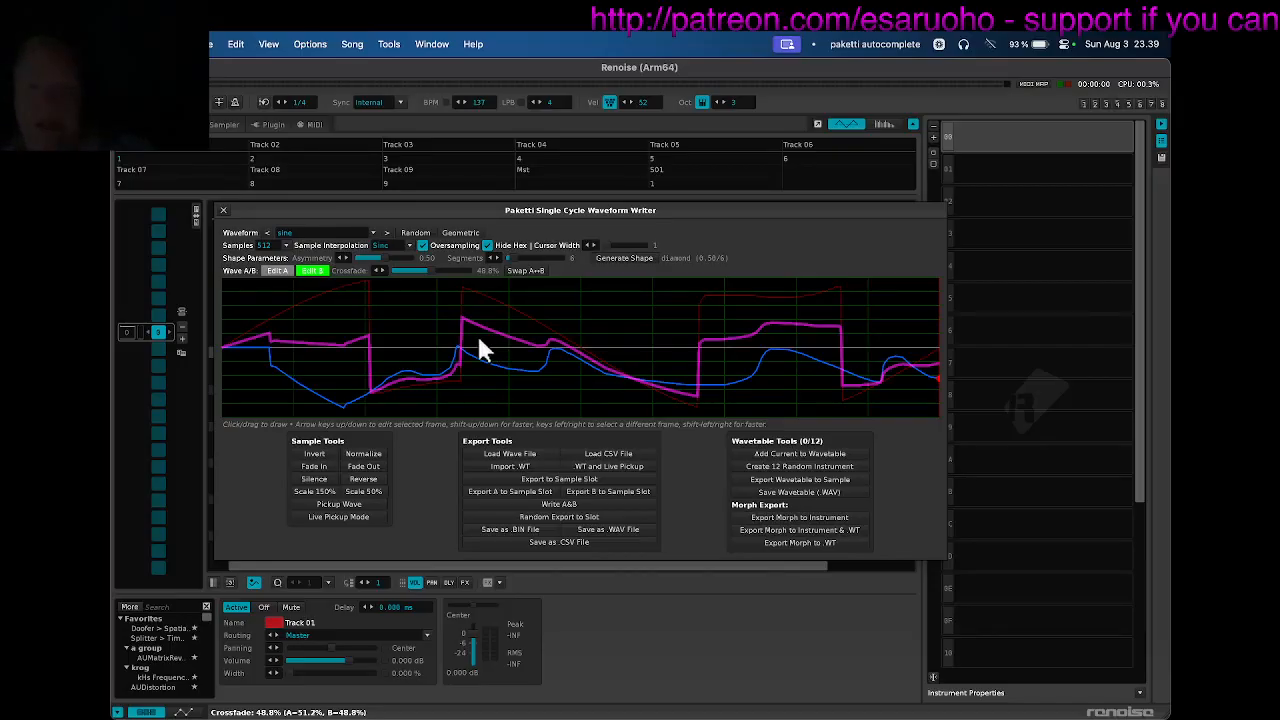
drag(433, 279, 444, 279)
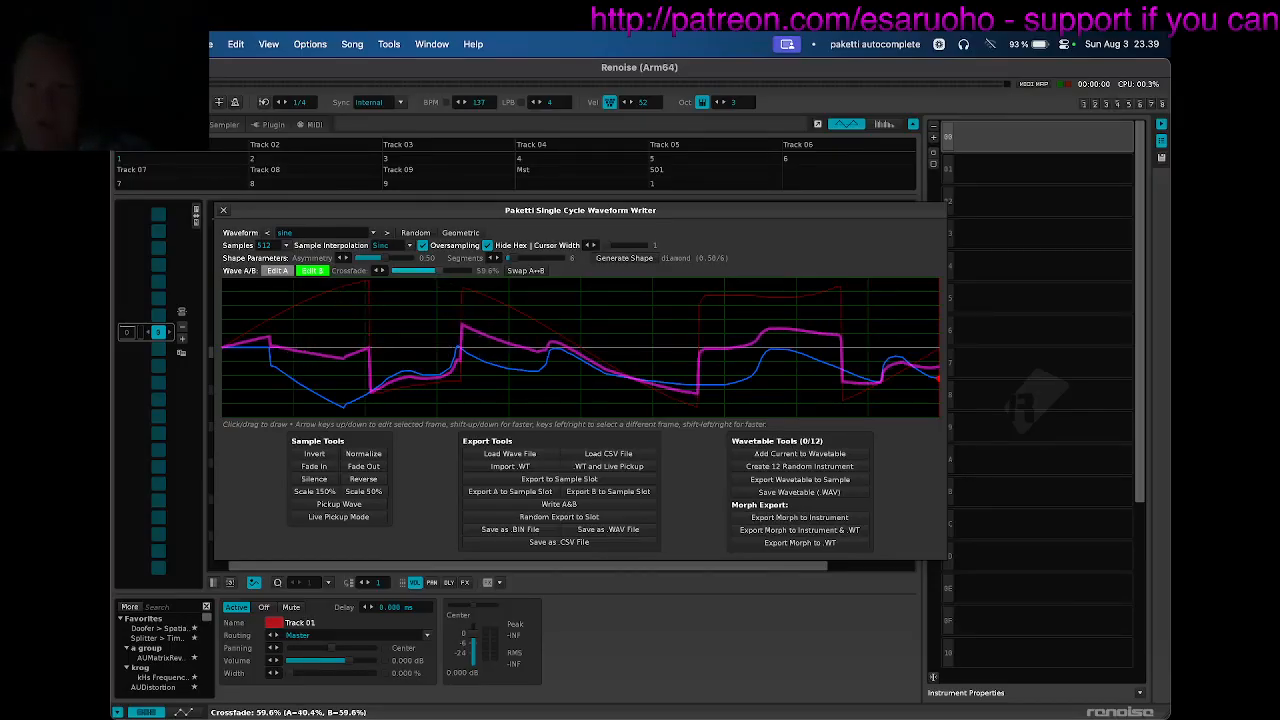
click(796, 519)
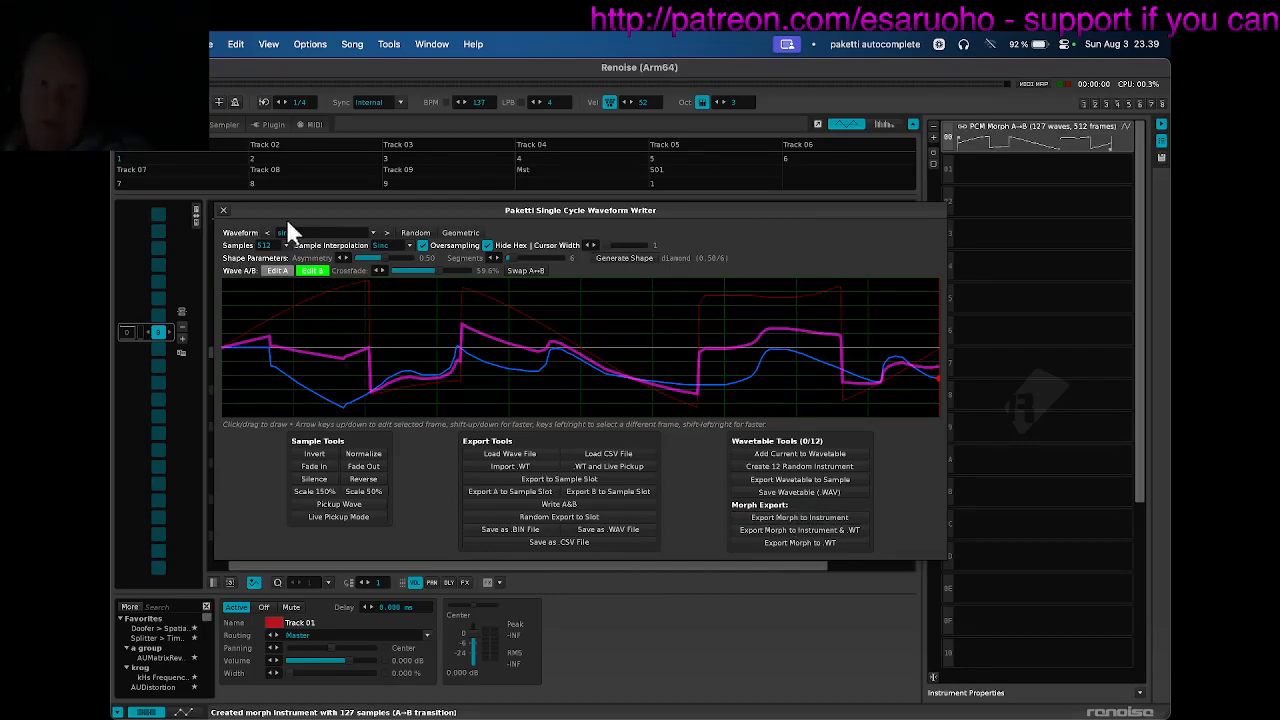
Close the waveform writer and examine the exported waveforms in the sampler from Morph 001 through Morph 127.
click(222, 209)
key(F3)
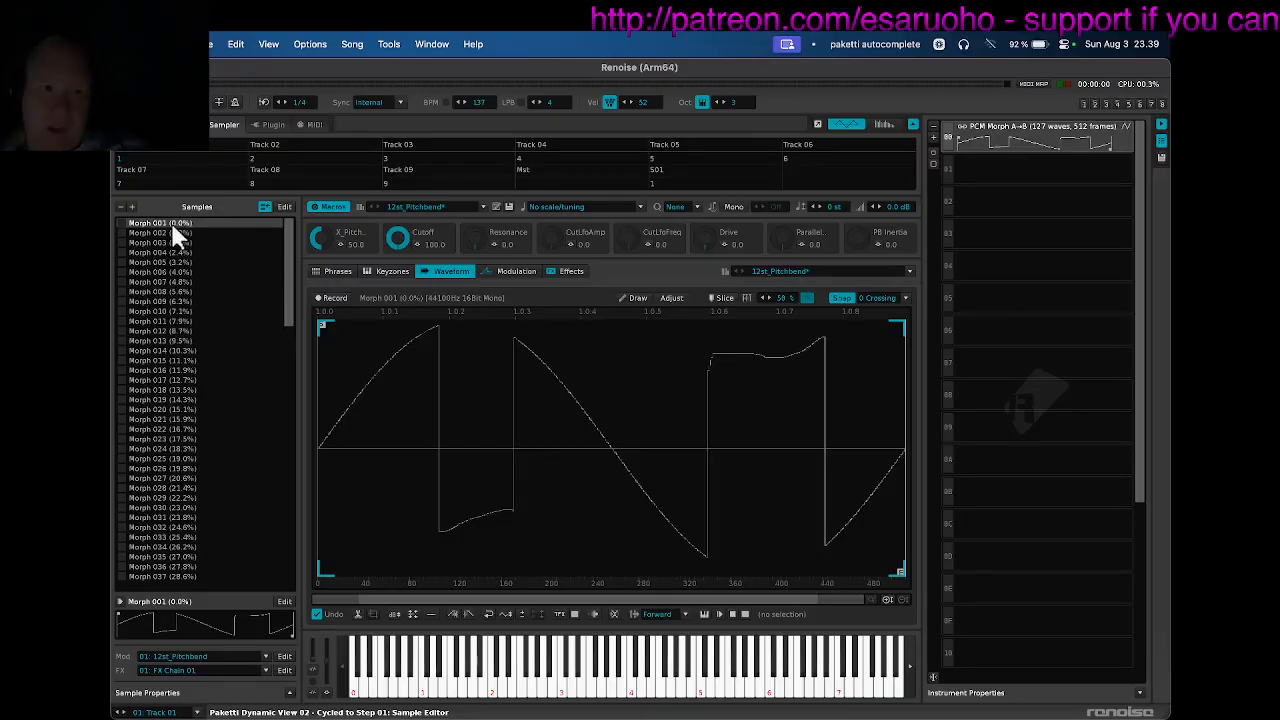
mouse_move(288, 250)
mouse_down()
mouse_move(280, 535)
mouse_move(286, 245)
mouse_up()
click(229, 221)
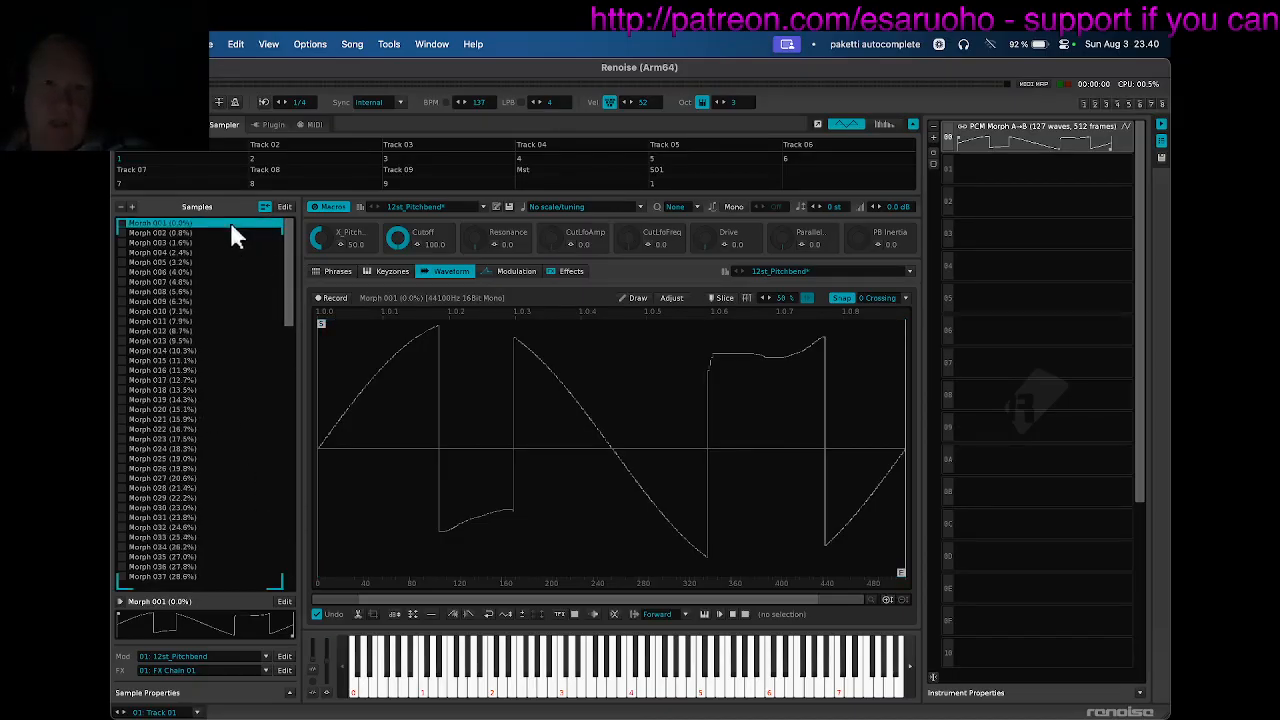
key(Down)
key(Down)
key(Down)
key(Down)
key(Down)
key(Down)
key(Down)
key(Down)
key(Down)
key(Down)
key(Down)
key(Down)
key(Down)
key(Down)
key(Down)
key(Down)
key(Down)
key(Down)
key(Down)
key(Down)
key(Down)
key(Down)
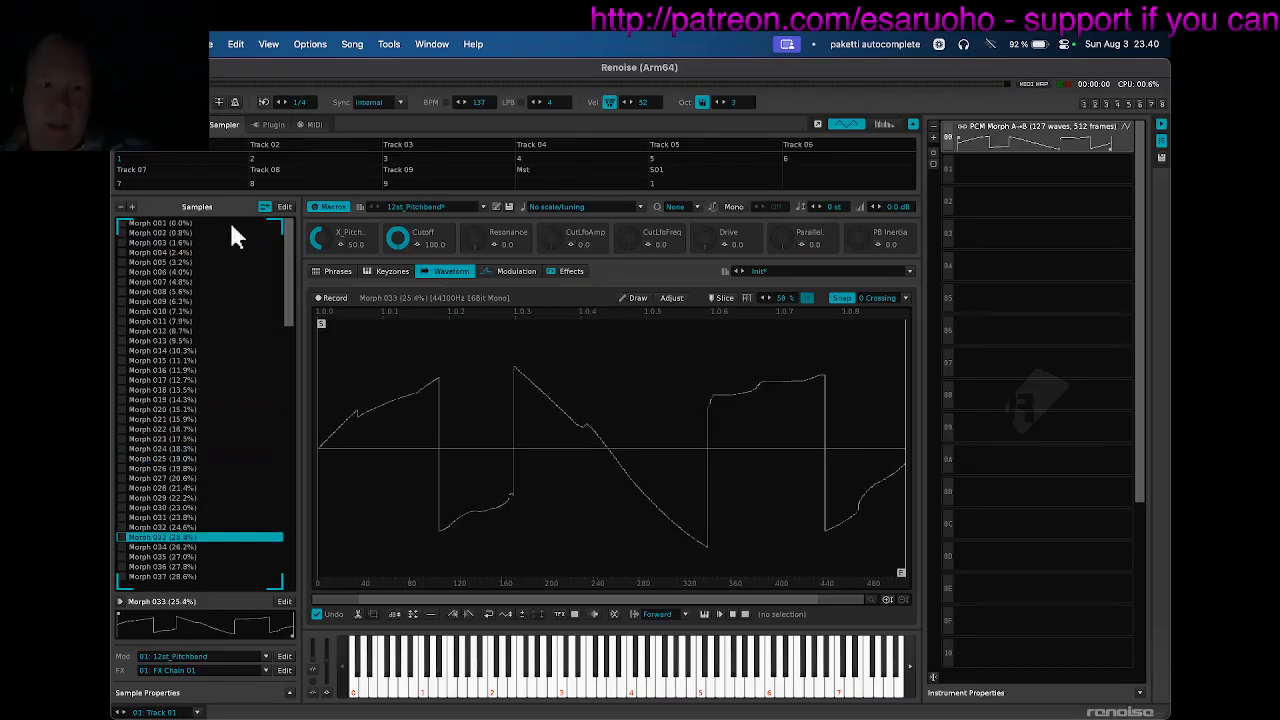
key(Down)
key(Down)
key(Down)
key(Down)
key(Down)
key(Down)
key(Down)
key(Down)
key(Down)
key(Down)
key(Down)
key(Down)
key(Down)
key(Down)
key(Down)
key(Down)
key(Down)
key(Down)
key(Down)
key(Down)
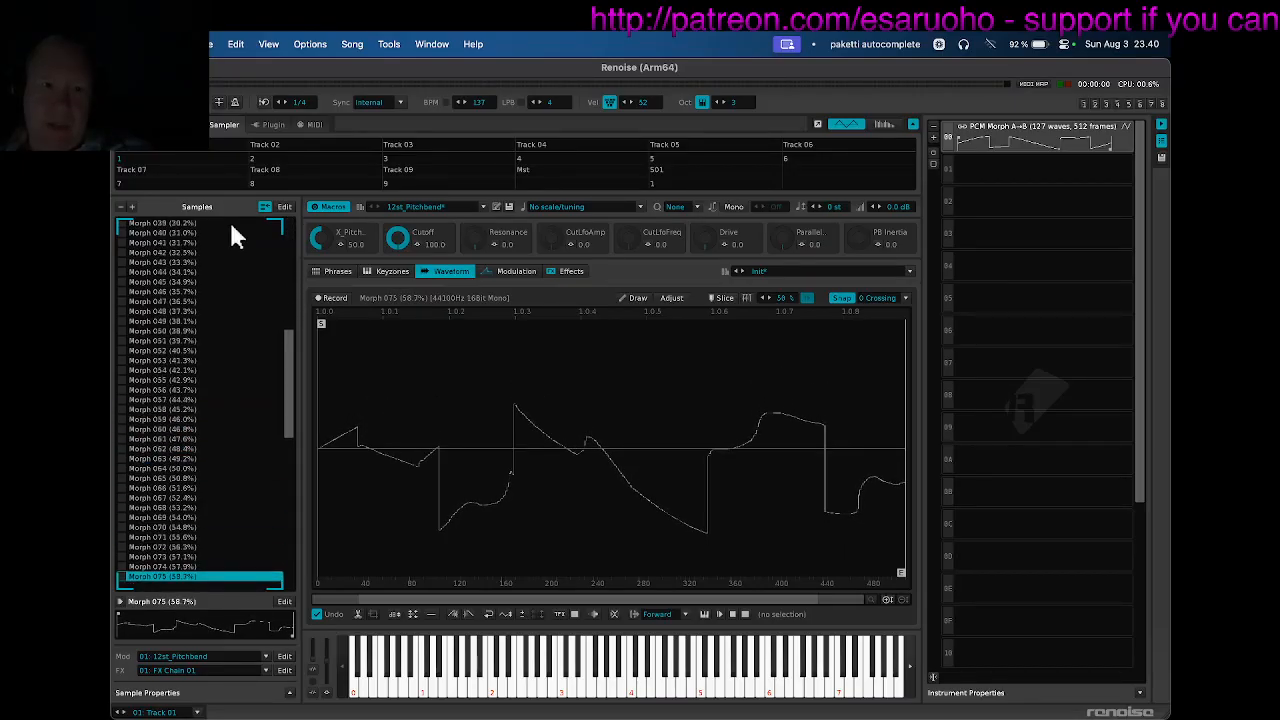
key(Down)
key(Down)
key(Down)
key(Down)
key(Down)
key(Down)
key(Down)
key(Down)
key(Down)
key(Down)
key(Down)
key(Down)
key(Down)
key(Down)
key(Down)
key(Down)
key(Down)
key(Down)
key(Down)
key(Down)
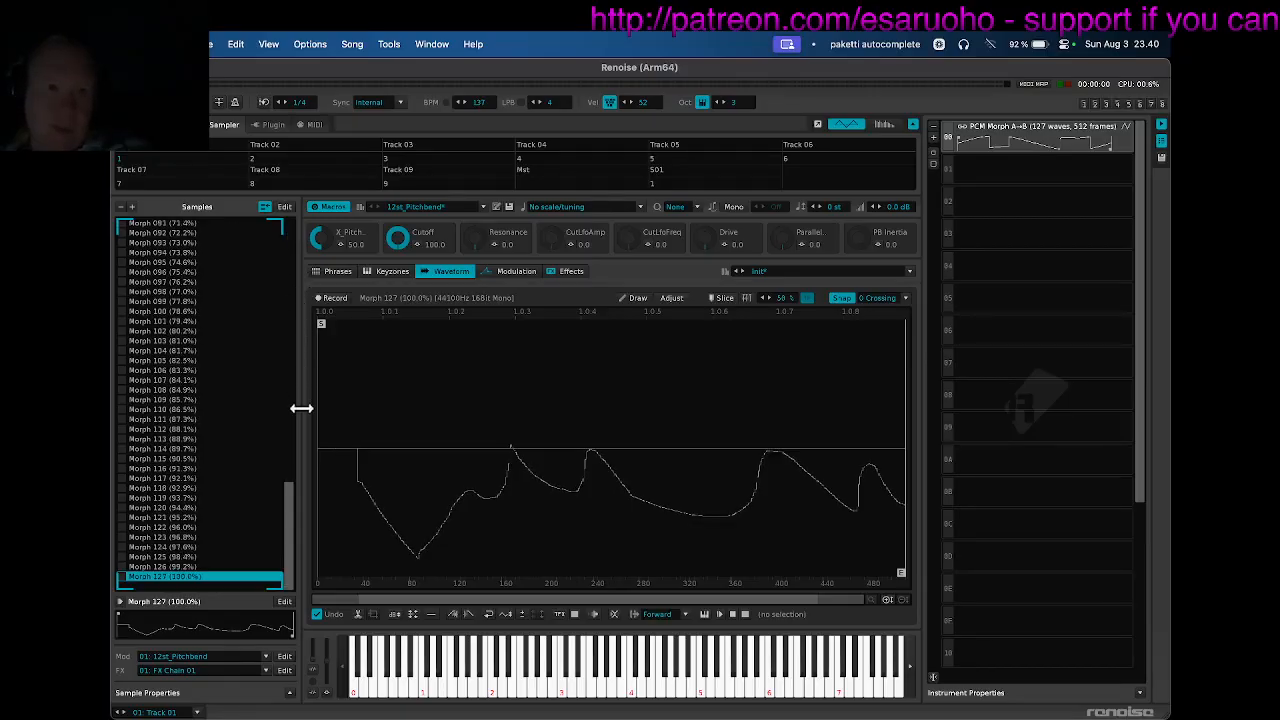
drag(291, 494, 275, 210)
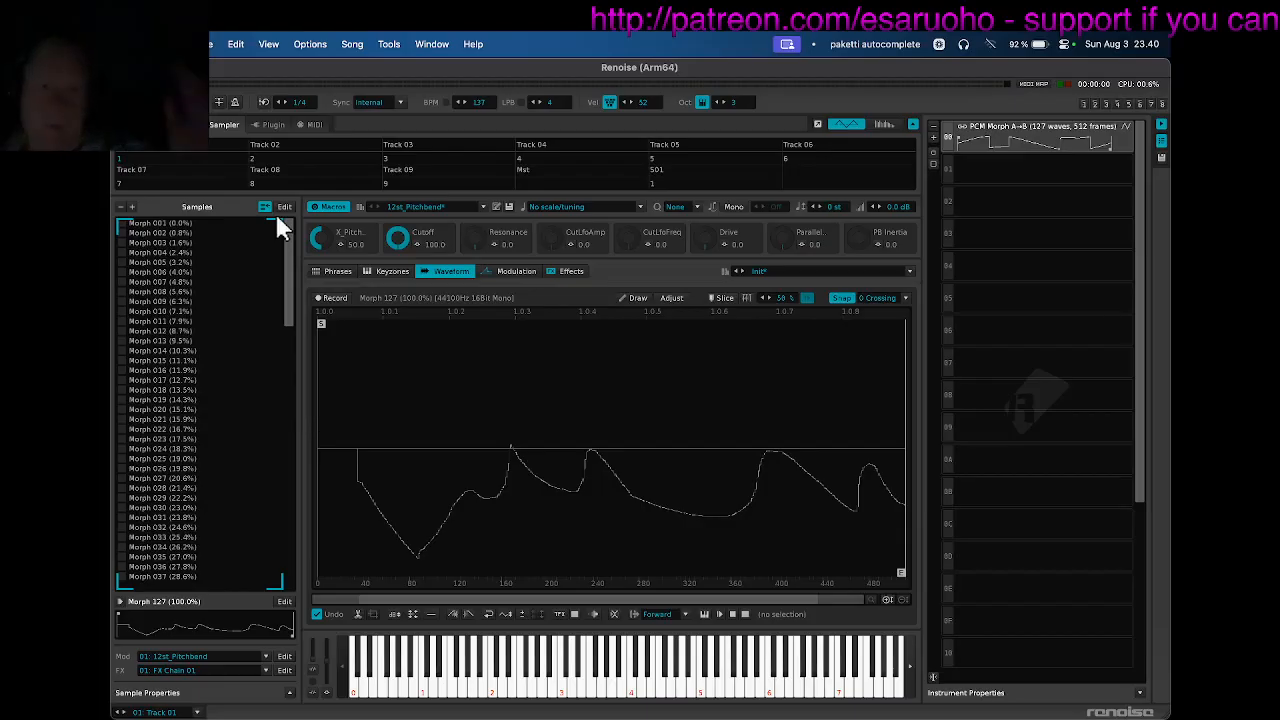
click(388, 44)
mouse_move(431, 303)
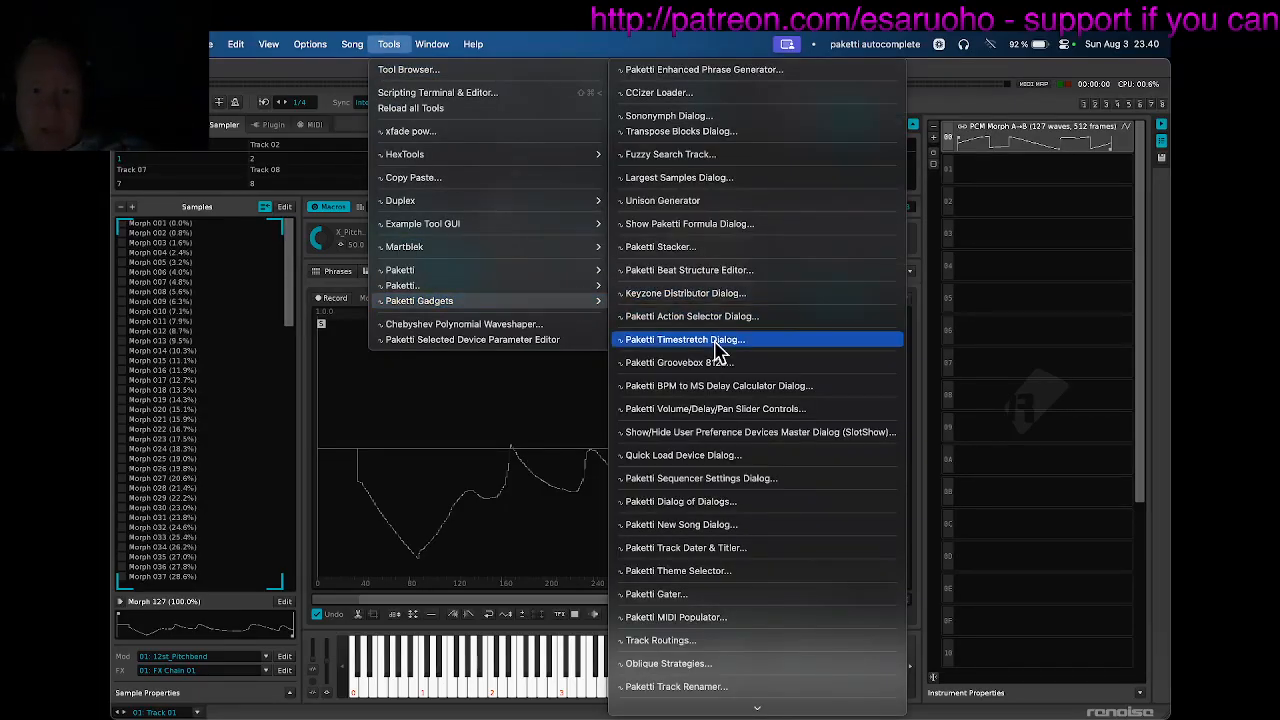
click(437, 34)
Search the keyboard preferences for "wavetable" and check the shortcut assigned to Wavetable Control.
key(super+comma)
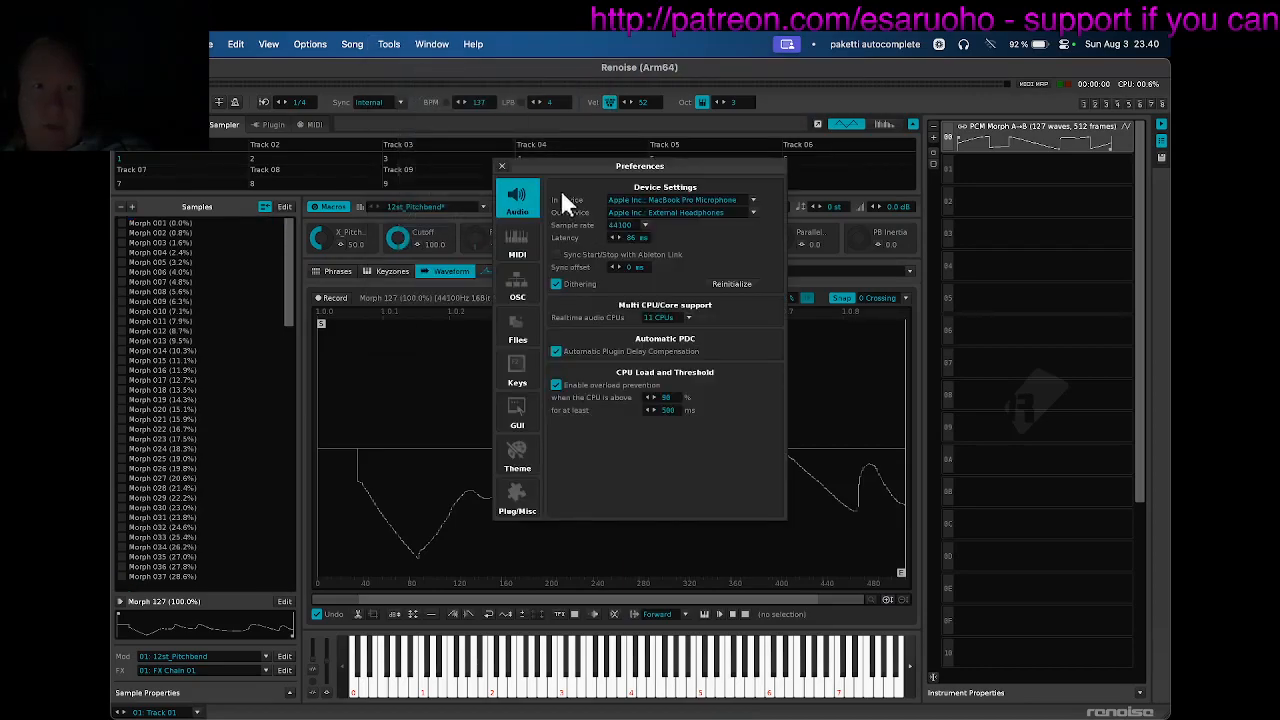
click(518, 367)
click(587, 203)
text(wavetable)
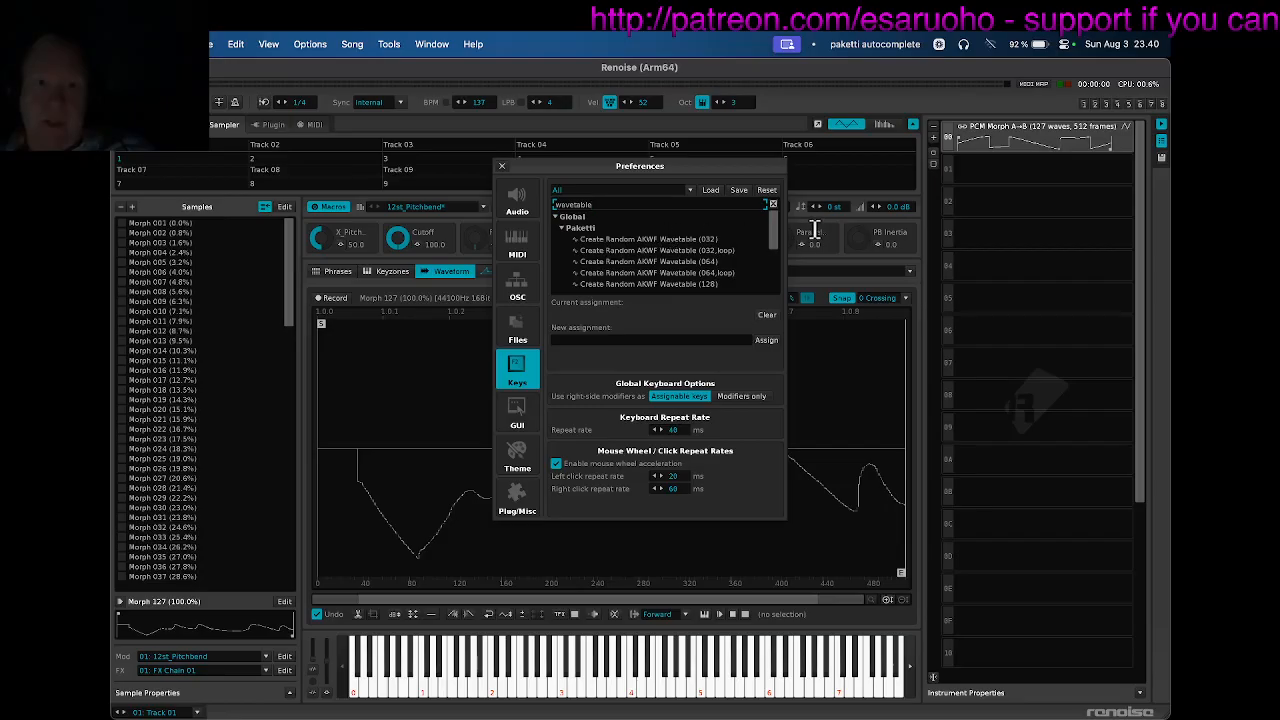
drag(777, 223, 778, 265)
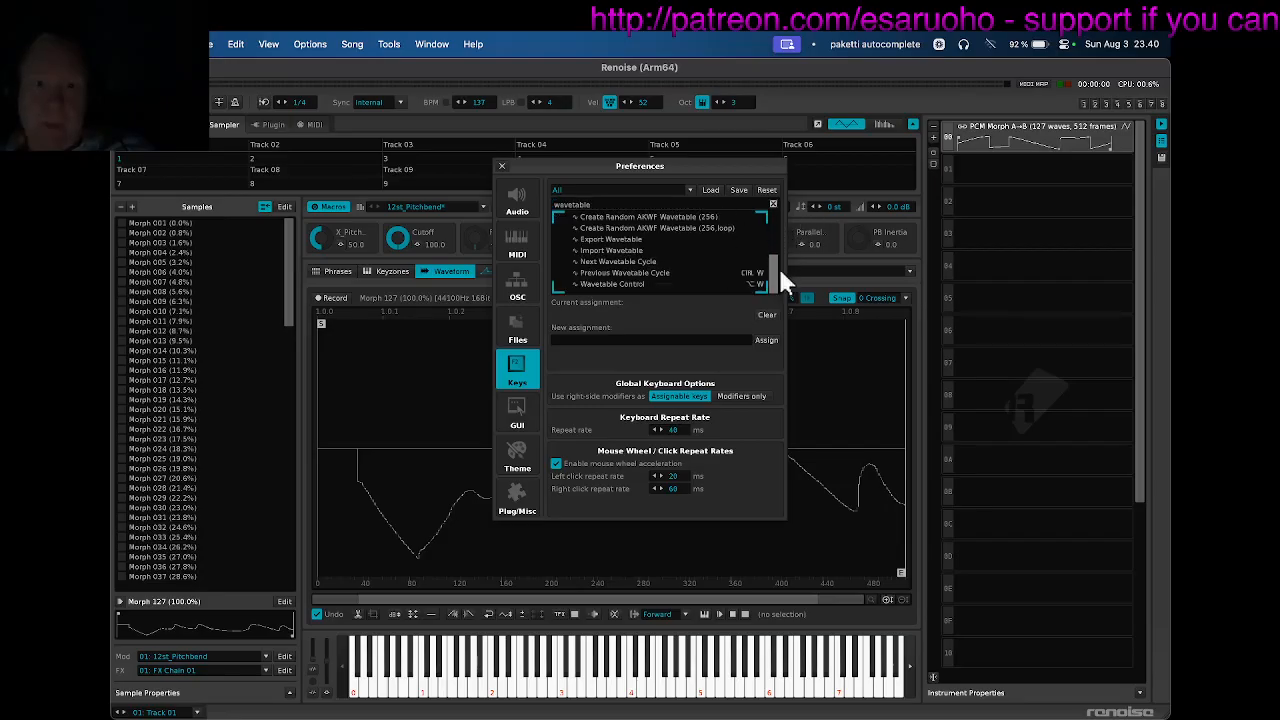
click(656, 283)
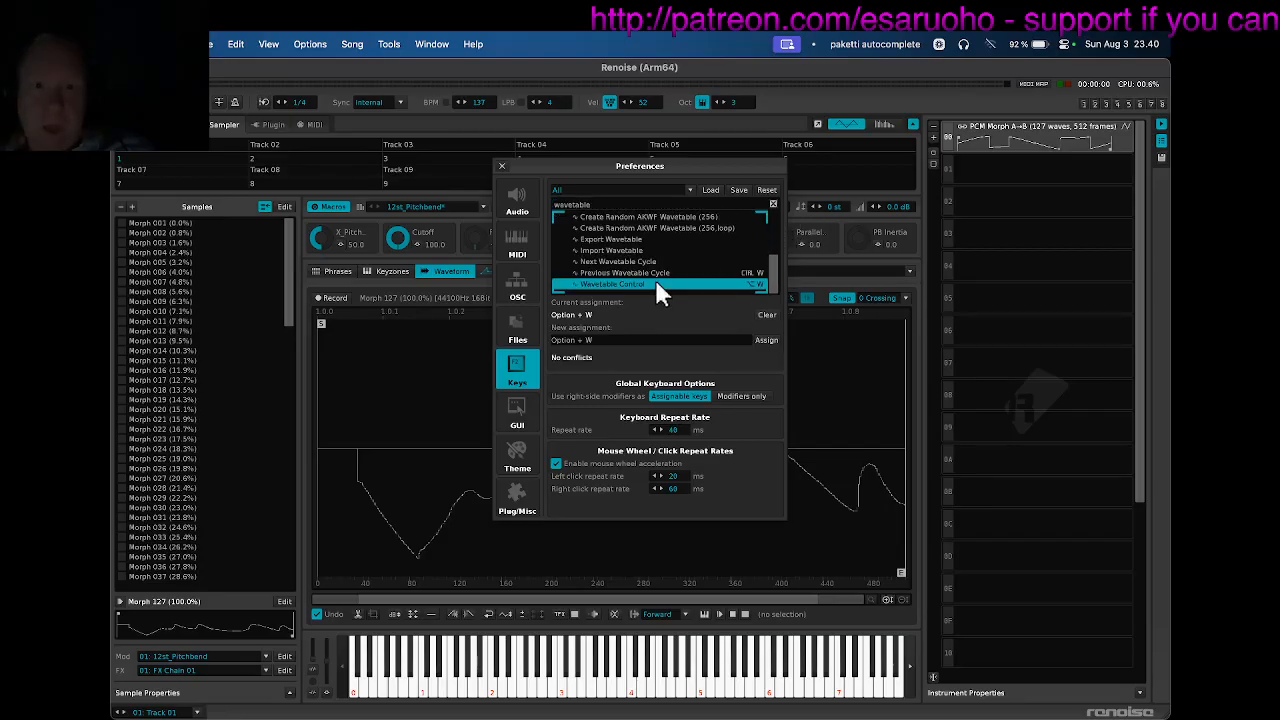
click(502, 166)
Open the Paketti Wavetable dialog and load a Maximizer onto the Master track.
key(ctrl+shift+w)
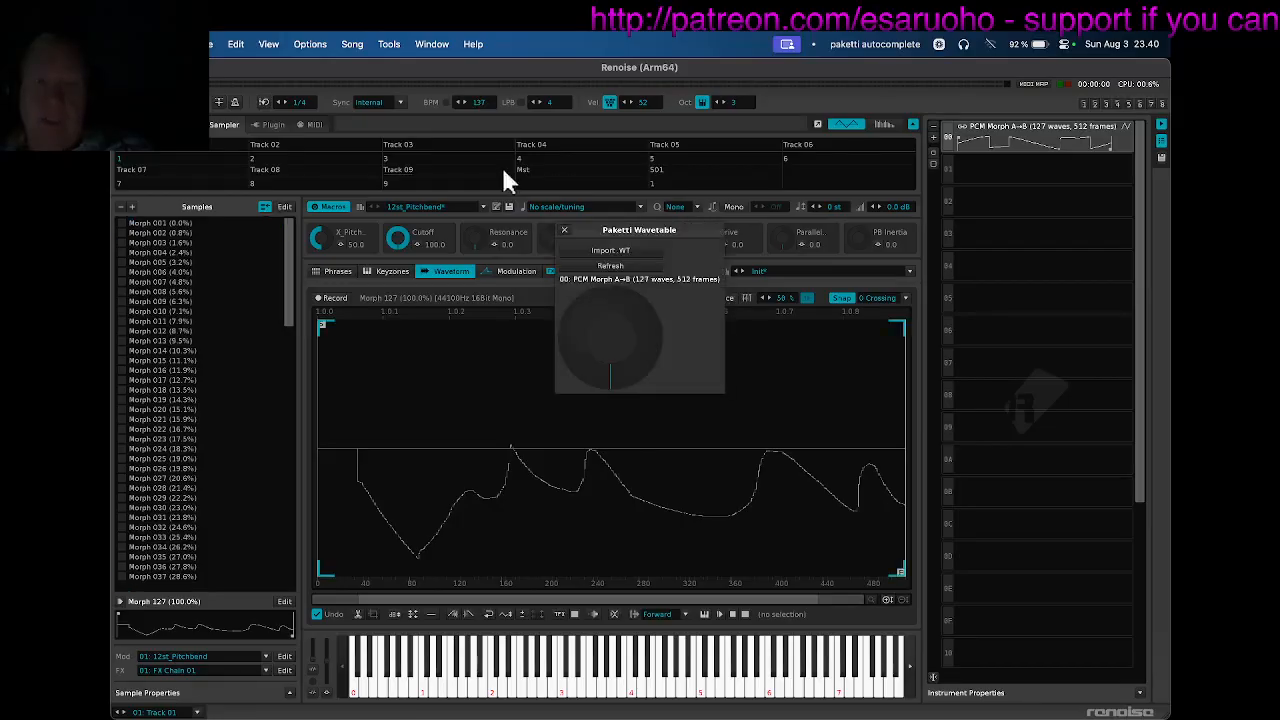
key(super+Tab)
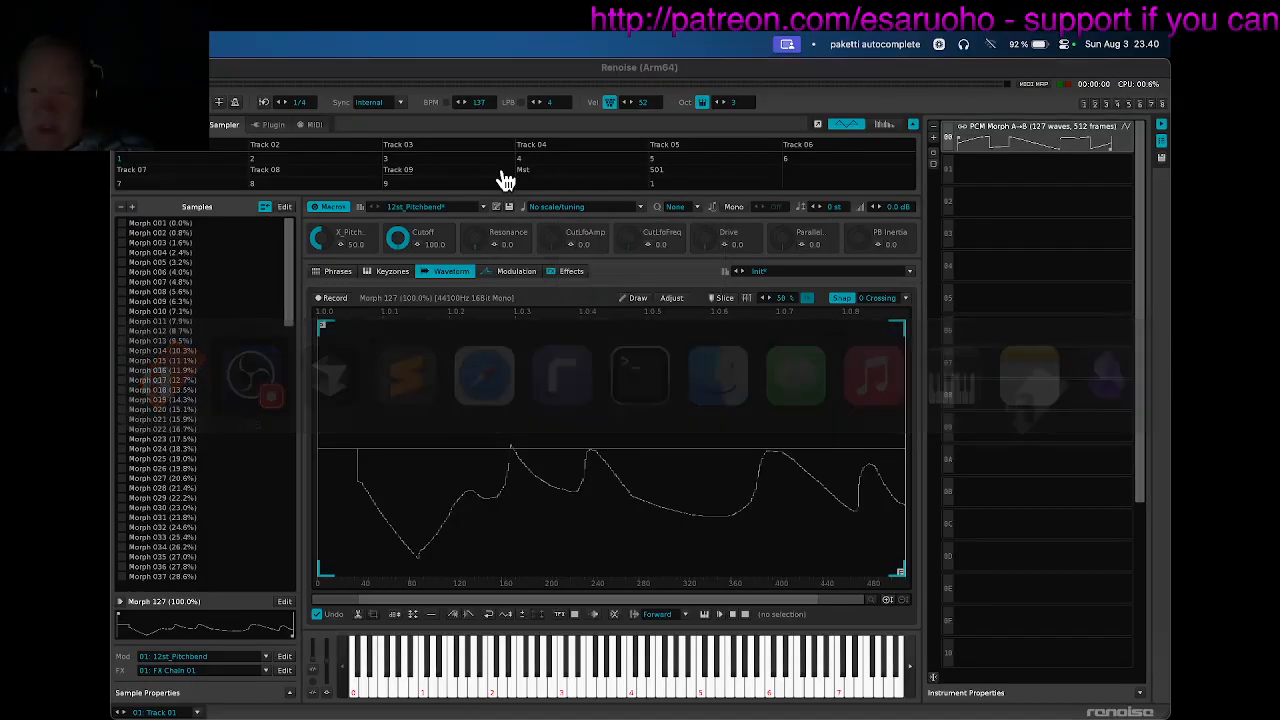
click(502, 166)
key(F4)
drag(677, 229, 490, 280)
key(ctrl+m)
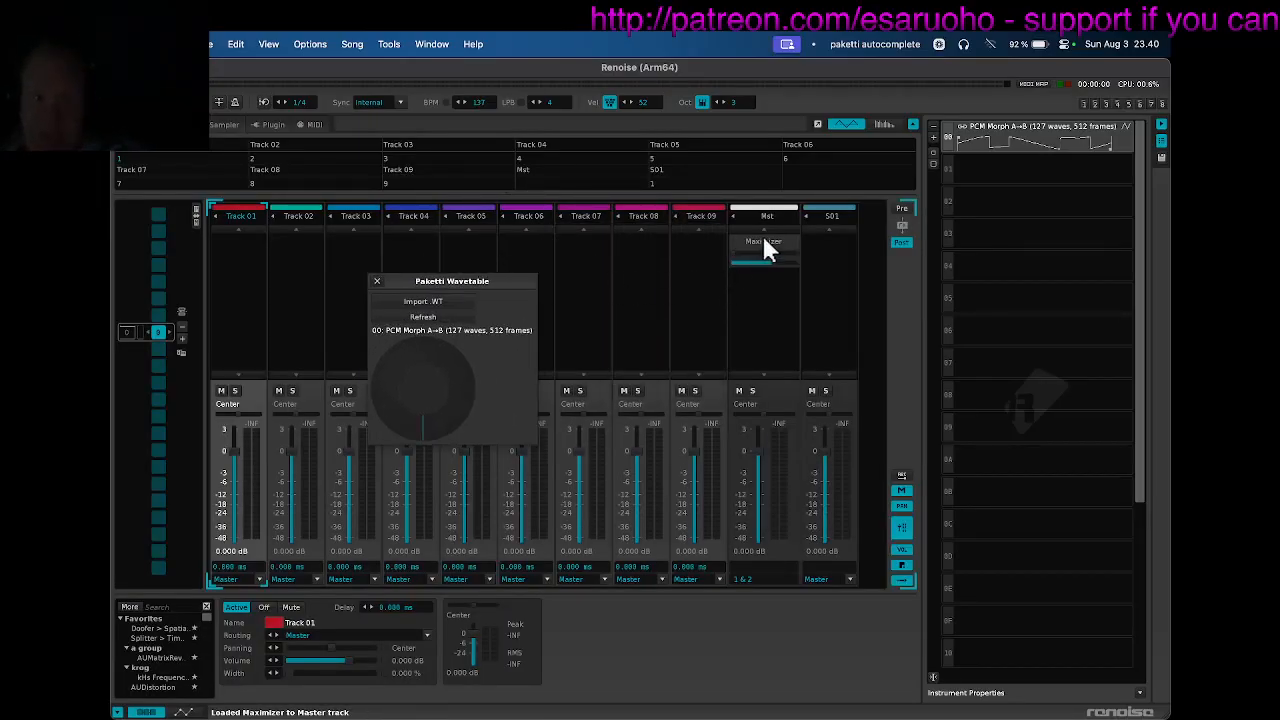
Try a C-4 note on row 00 of Track 01 by playing the pattern, and stop playback.
key(F2)
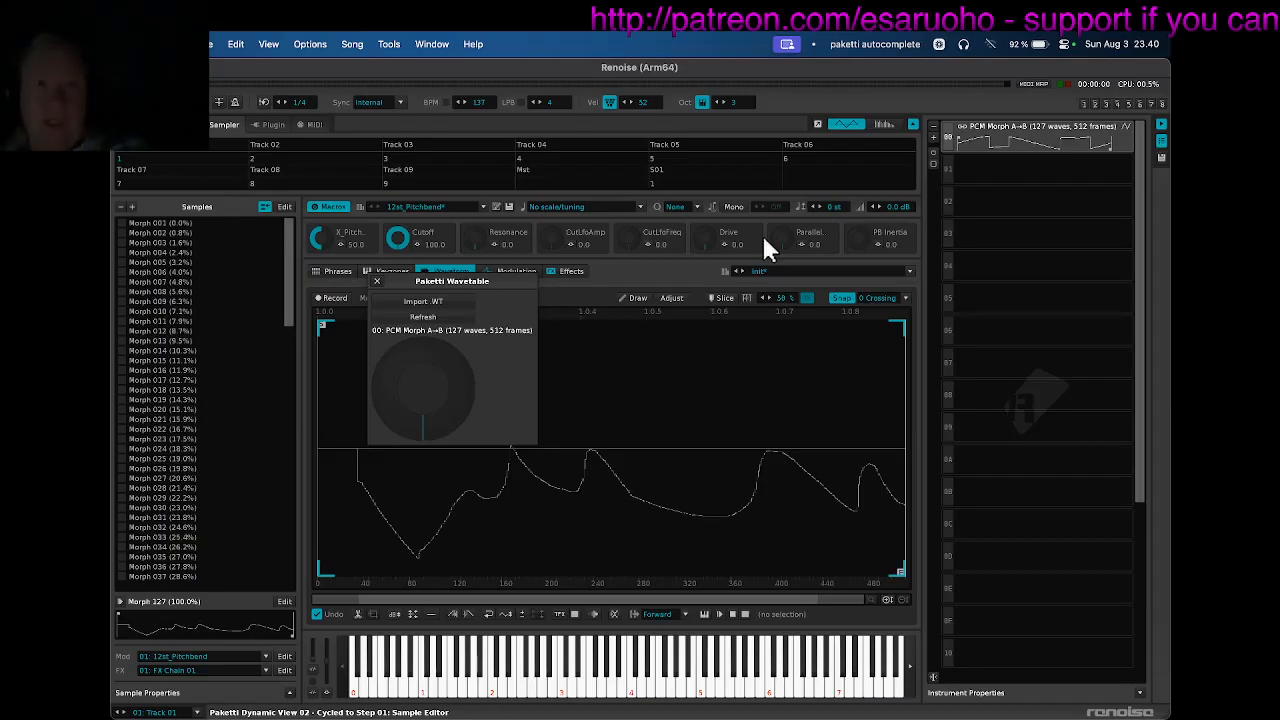
key(F1)
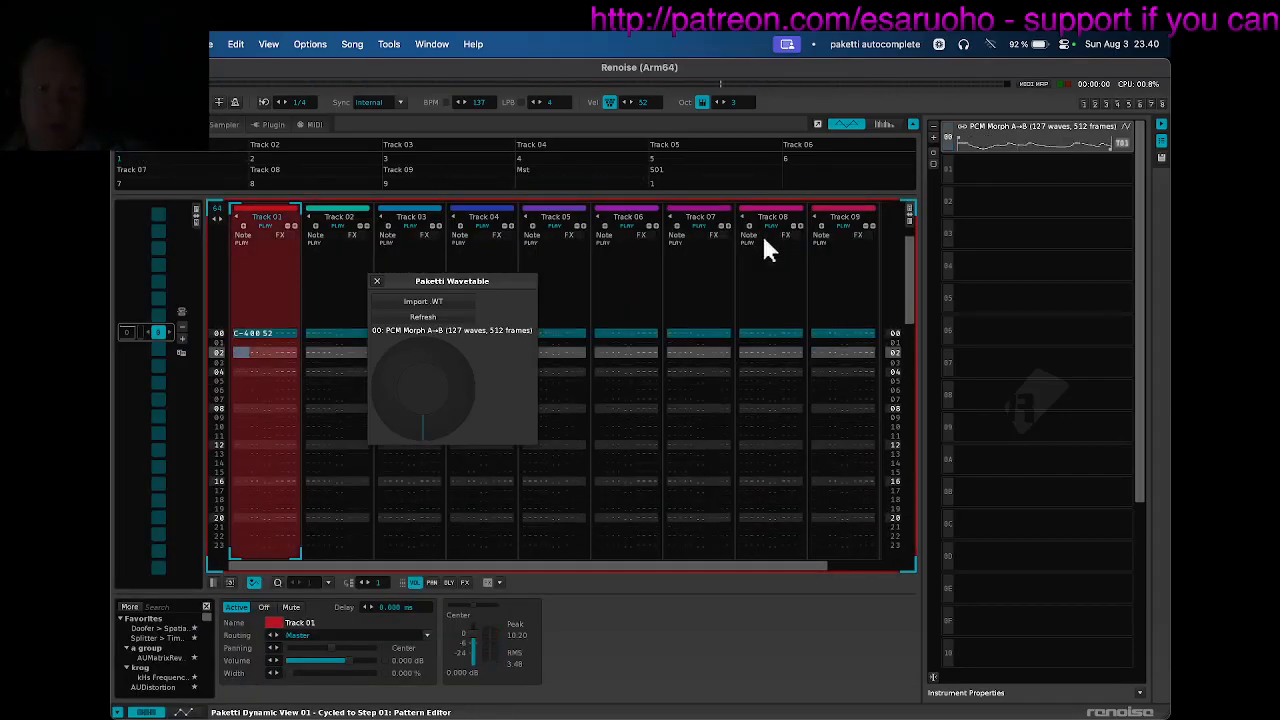
key(space)
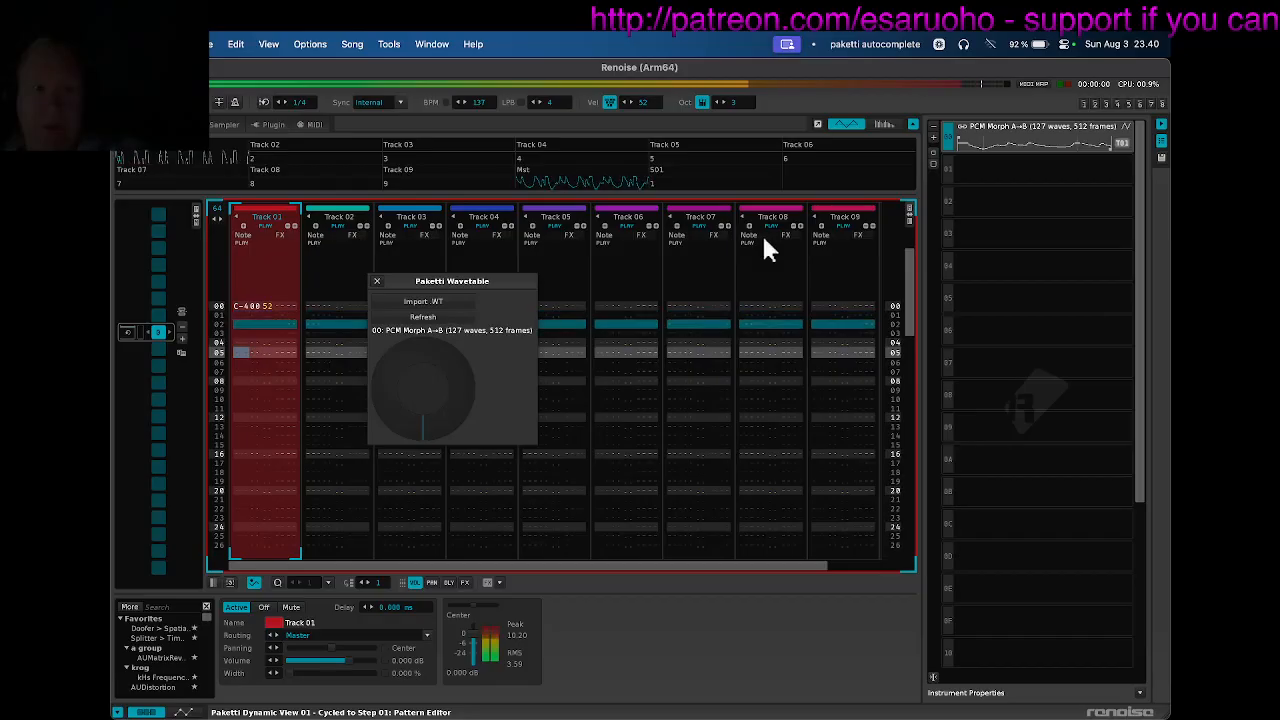
key(super+Tab)
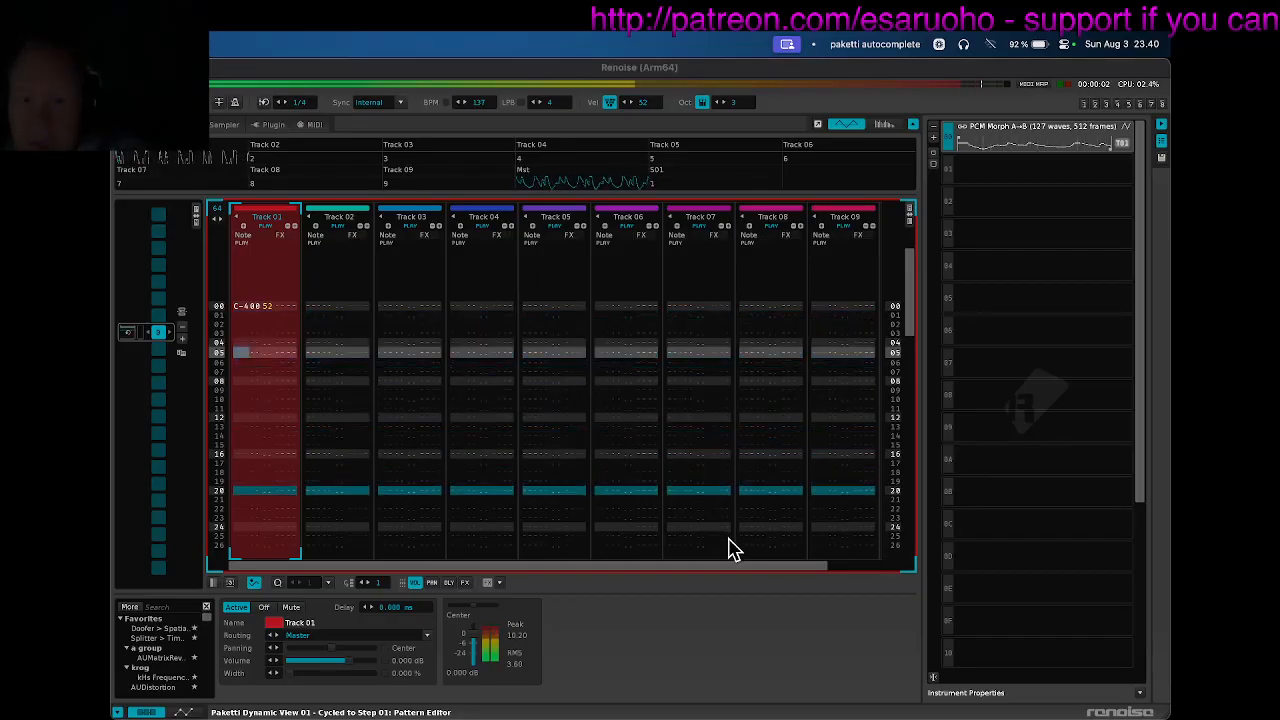
key(super+Tab)
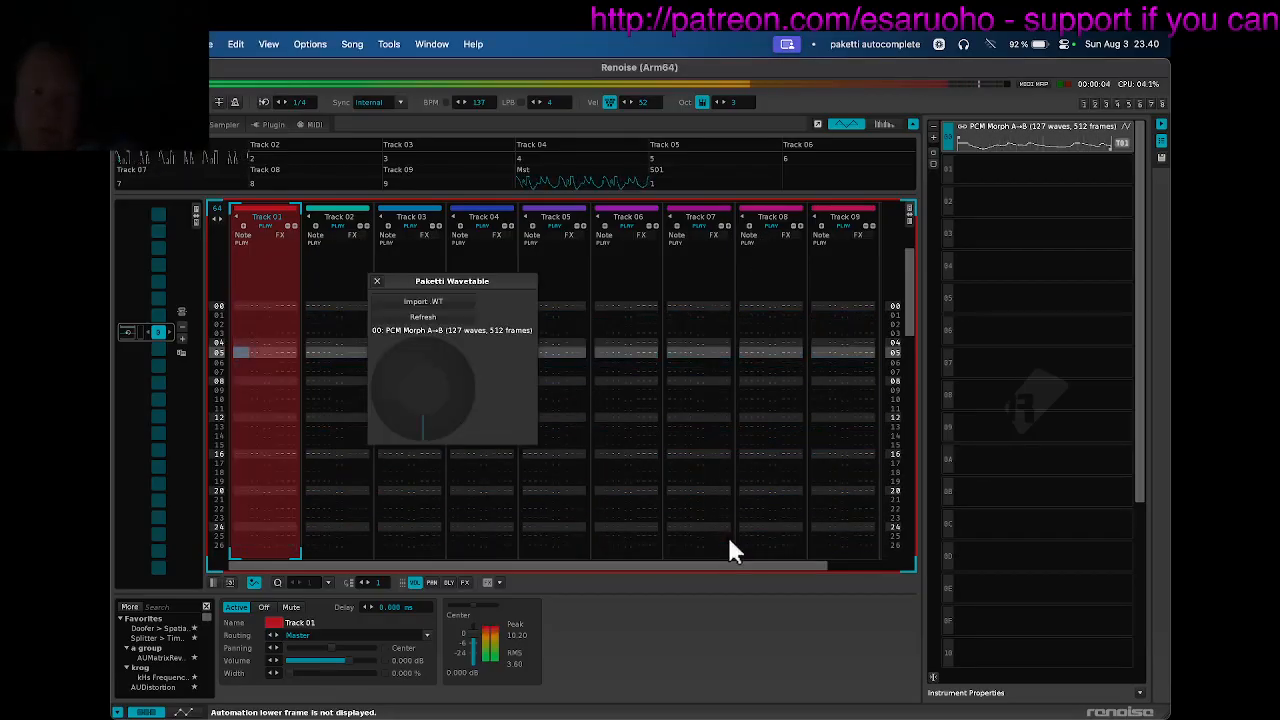
key(space)
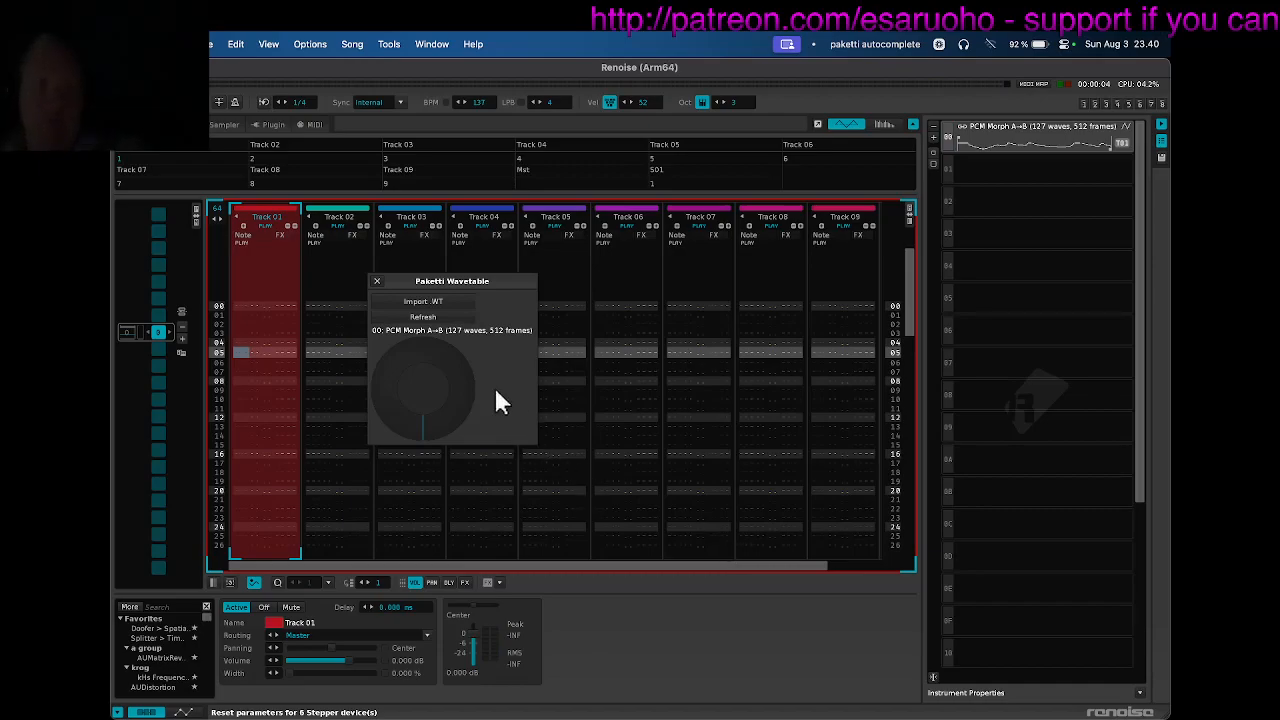
Show the sampler and turn the PCM Morph instrument's Paketti Wavetable knob to select Morph 001, auditioning it with repeated notes.
drag(429, 278, 558, 280)
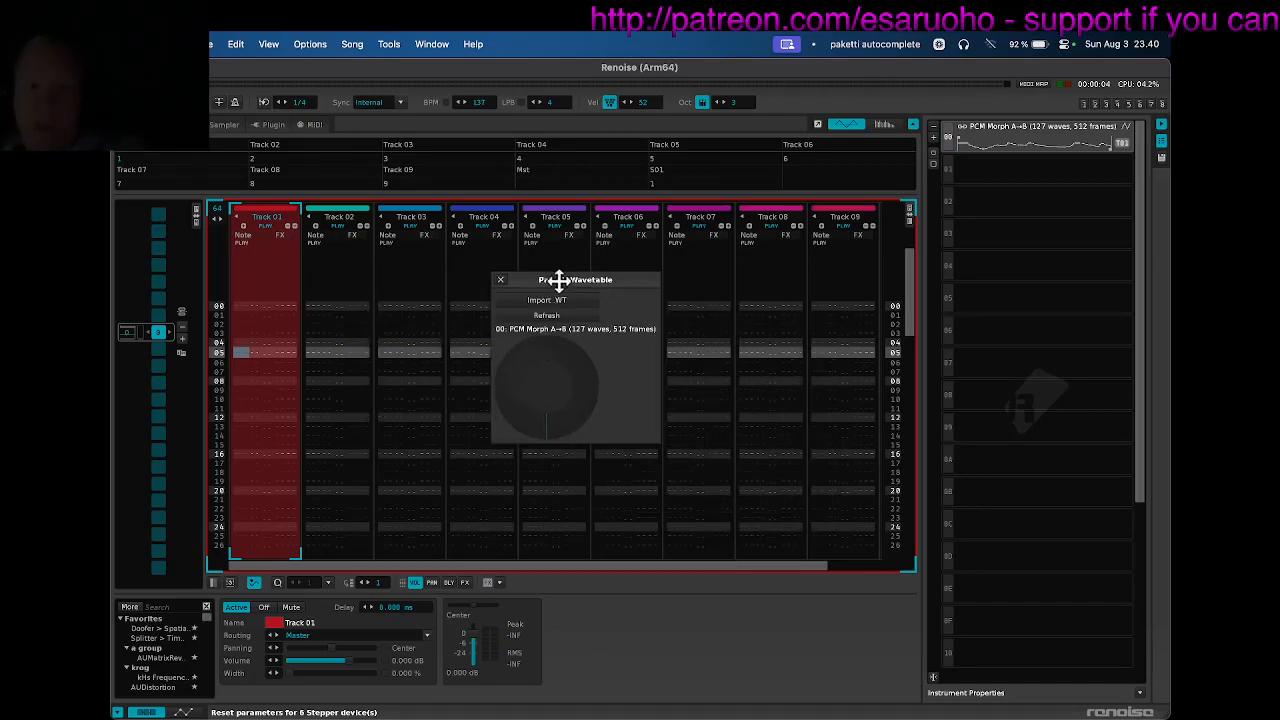
key(F3)
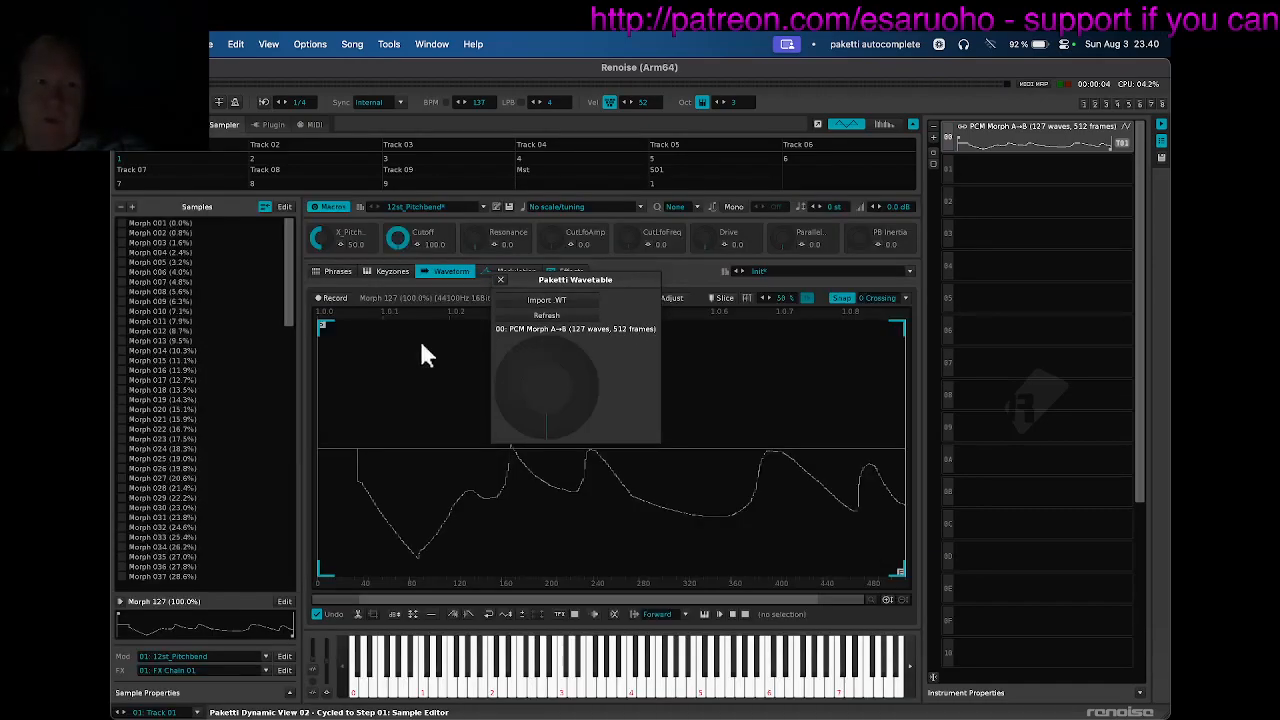
mouse_move(285, 245)
mouse_down()
mouse_move(284, 234)
mouse_move(286, 581)
mouse_move(287, 222)
mouse_up()
click(536, 384)
key(q)
mouse_move(539, 386)
mouse_down()
mouse_move(539, 204)
mouse_move(543, 394)
mouse_up()
key(q)
key(q)
key(q)
key(q)
key(q)
key(q)
key(q)
key(q)
key(q)
key(q)
key(q)
key(q)
key(q)
key(q)
key(q)
key(q)
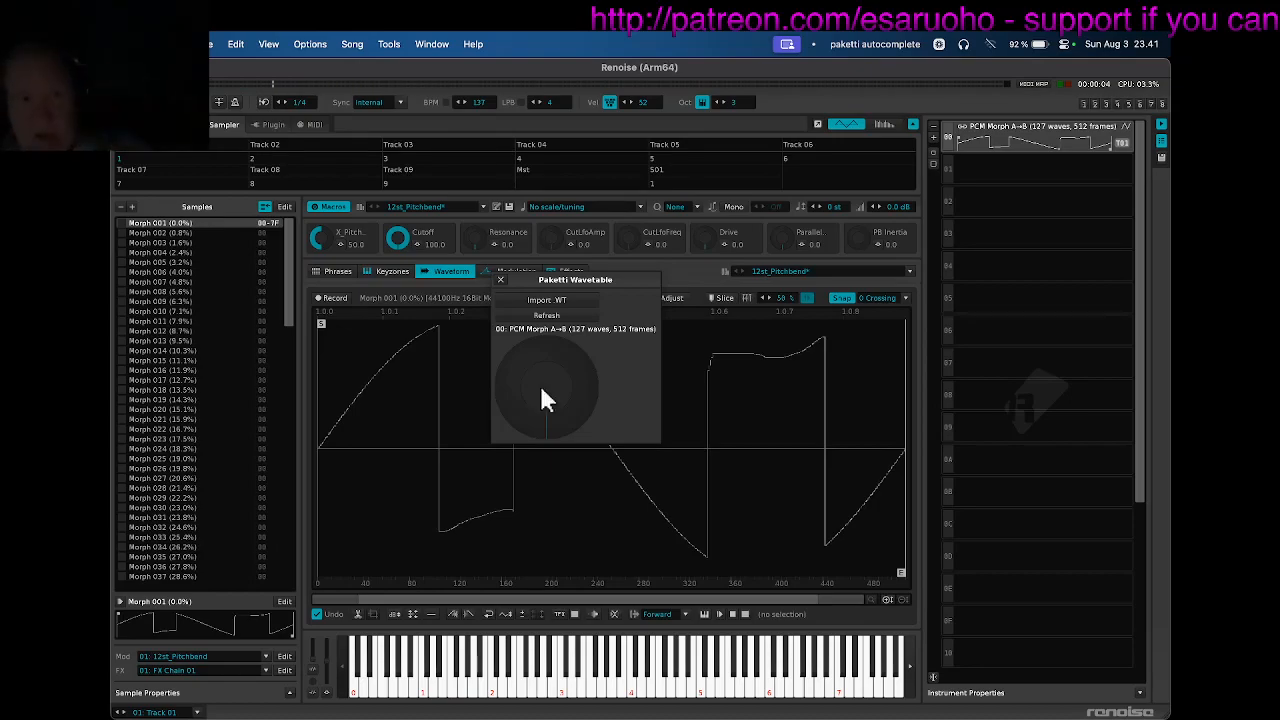
Move the Paketti Wavetable dialog aside, turn its knob to select Morph 048, and examine that sample's velocity range in the sample list.
drag(587, 280, 725, 313)
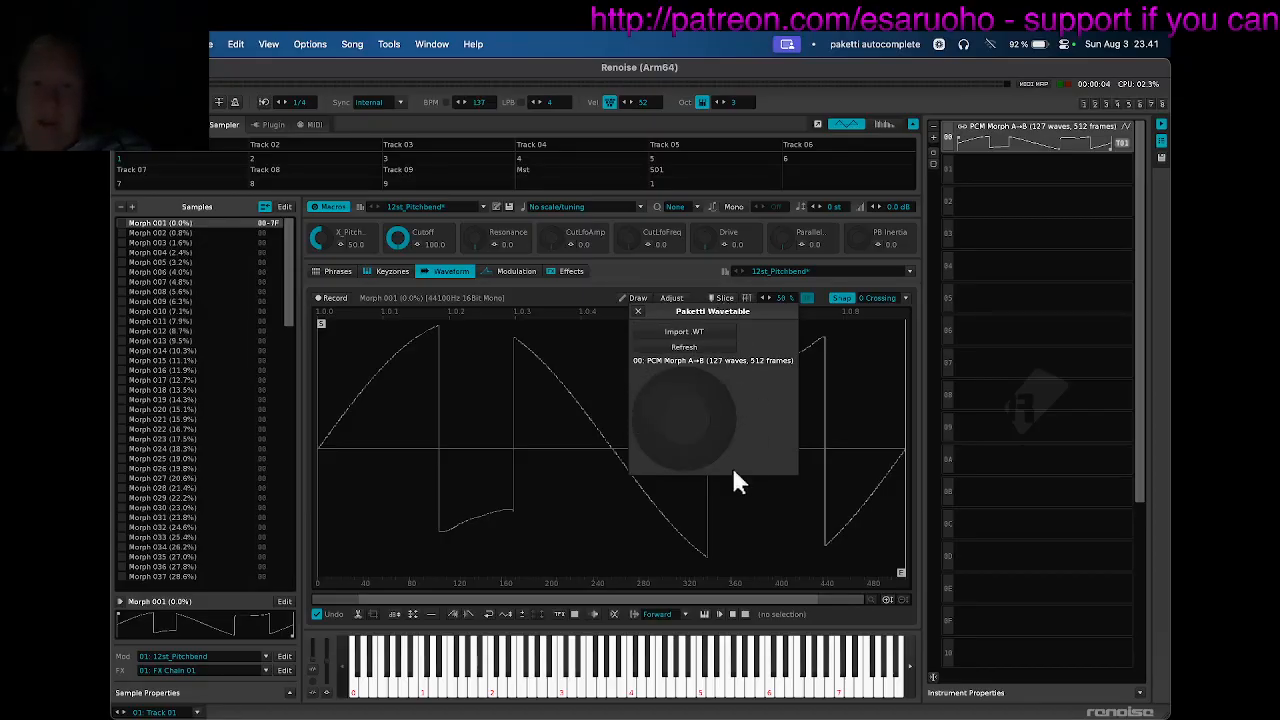
mouse_move(698, 405)
mouse_down()
mouse_move(698, 292)
mouse_move(682, 420)
mouse_up()
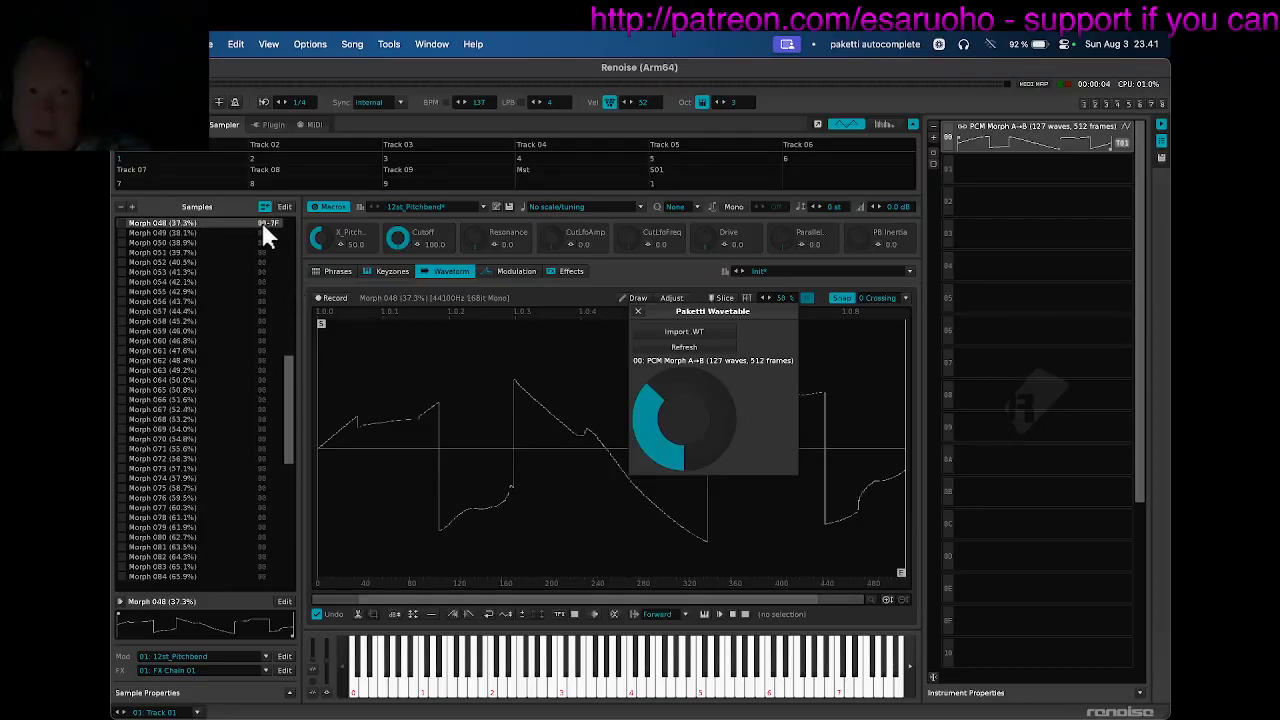
key(Down)
key(Down)
click(255, 210)
click(254, 223)
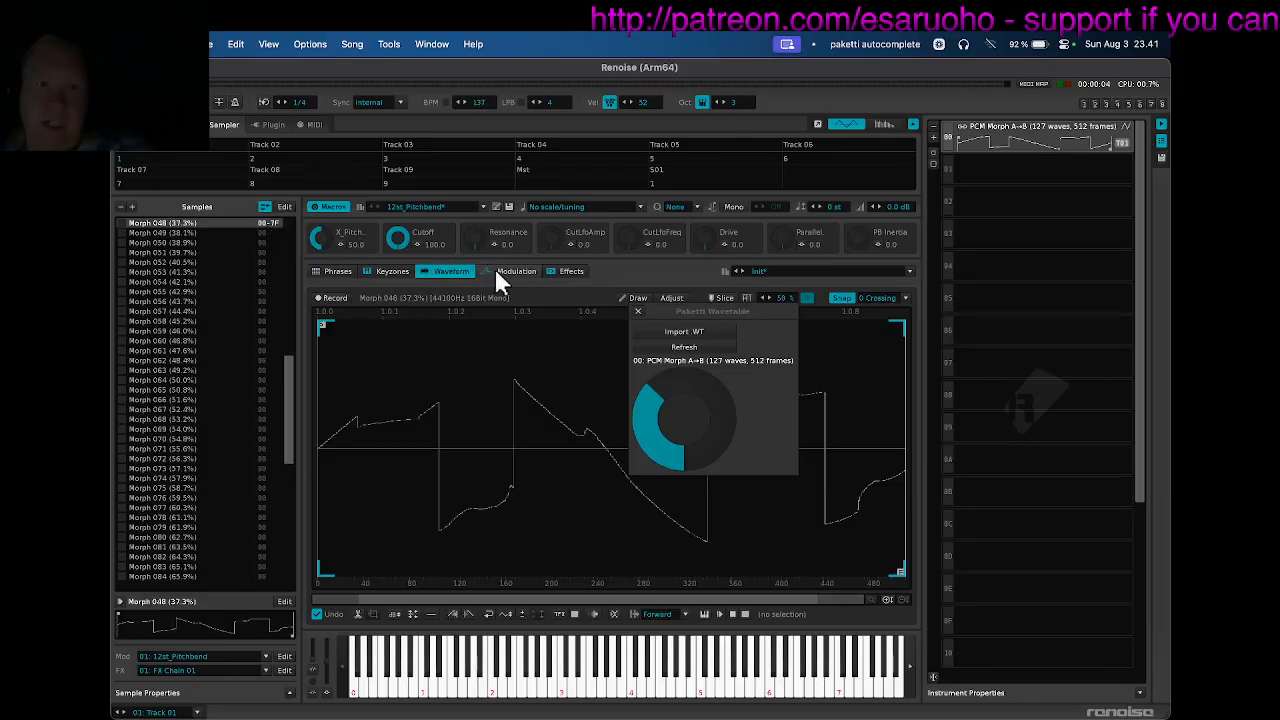
Show the instrument's keyzones and turn the wavetable knob to Morph 079 and back to Morph 032, comparing the mapping.
click(396, 271)
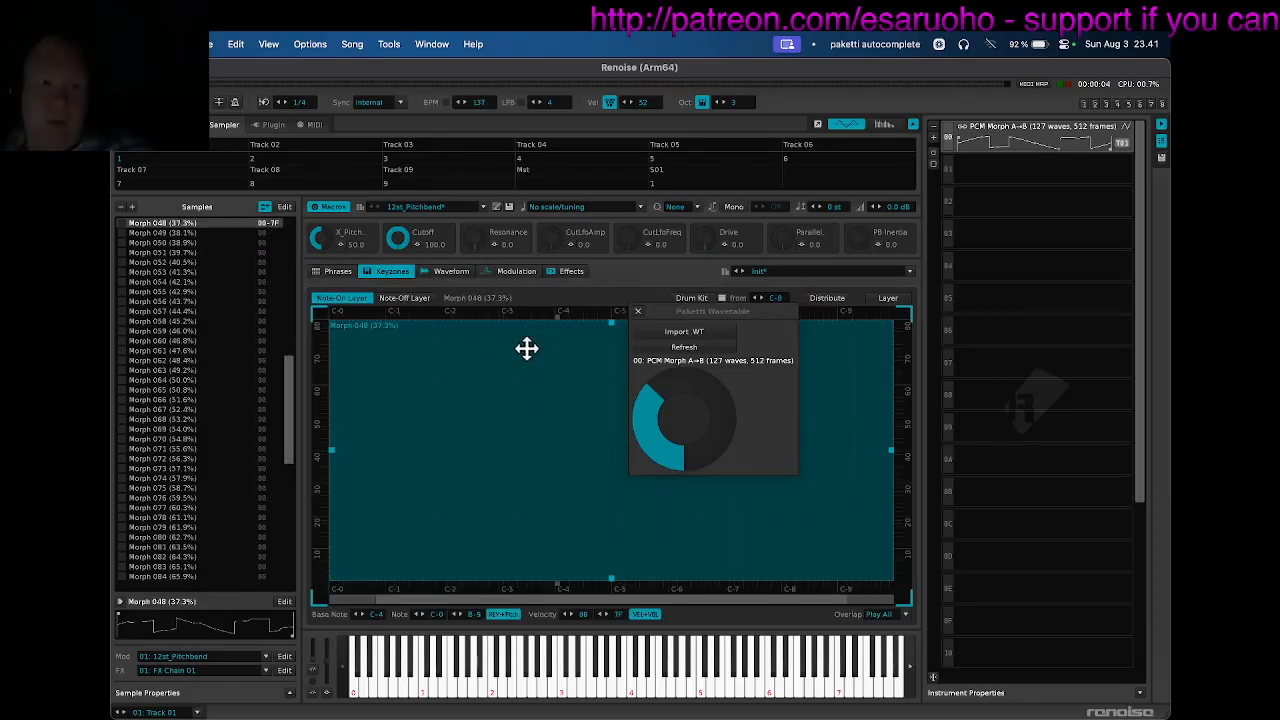
drag(671, 428, 600, 437)
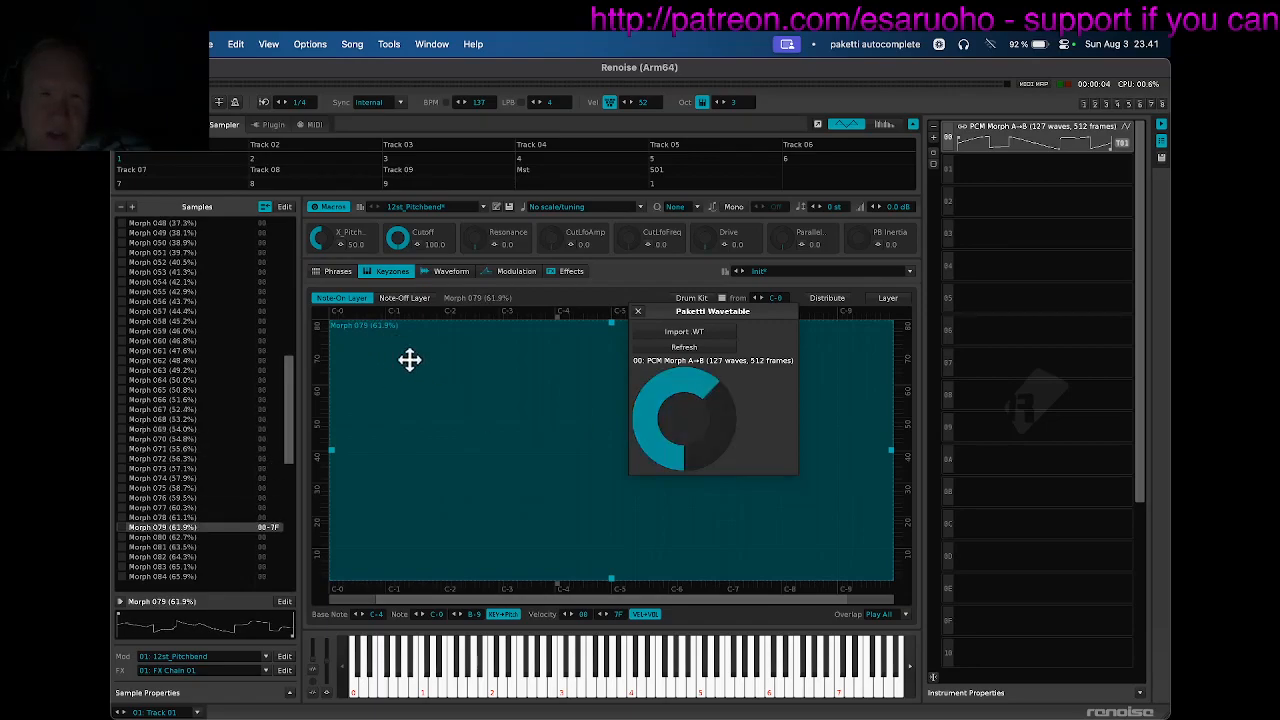
drag(690, 396, 690, 410)
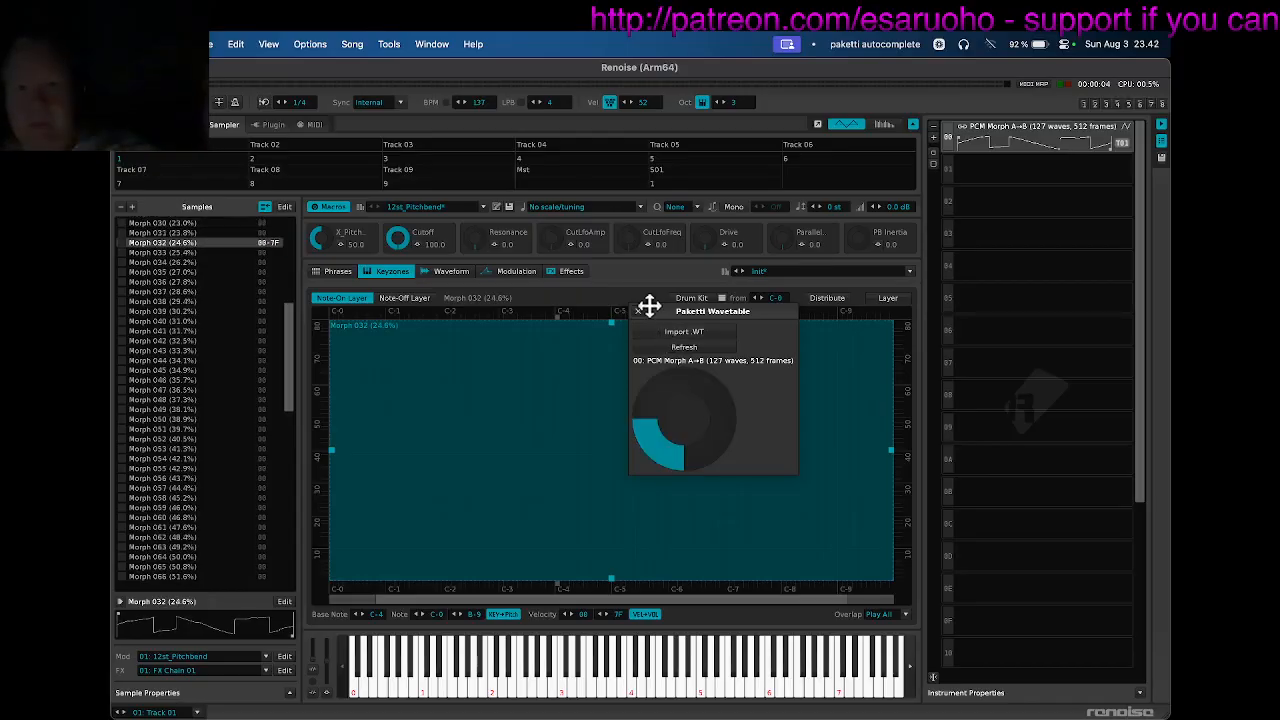
Close the Paketti Wavetable dialog and delete the PCM Morph A→B instrument from slot 00.
drag(670, 310, 612, 310)
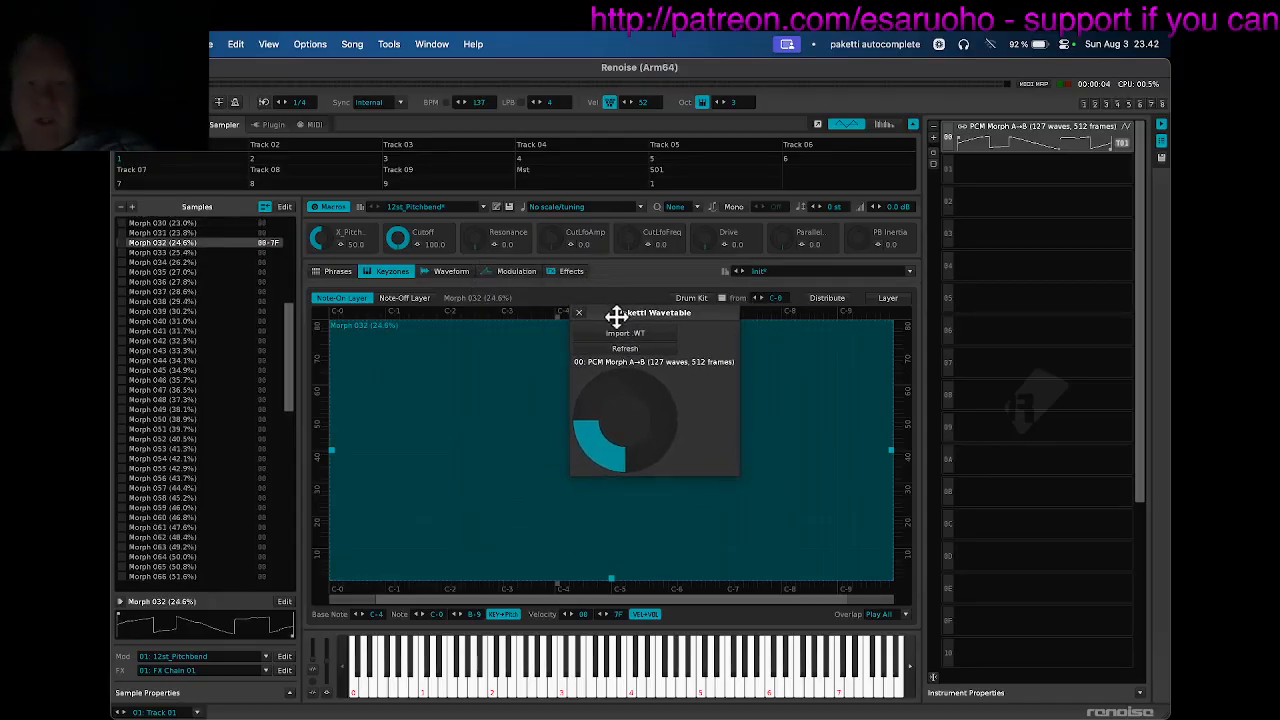
click(578, 313)
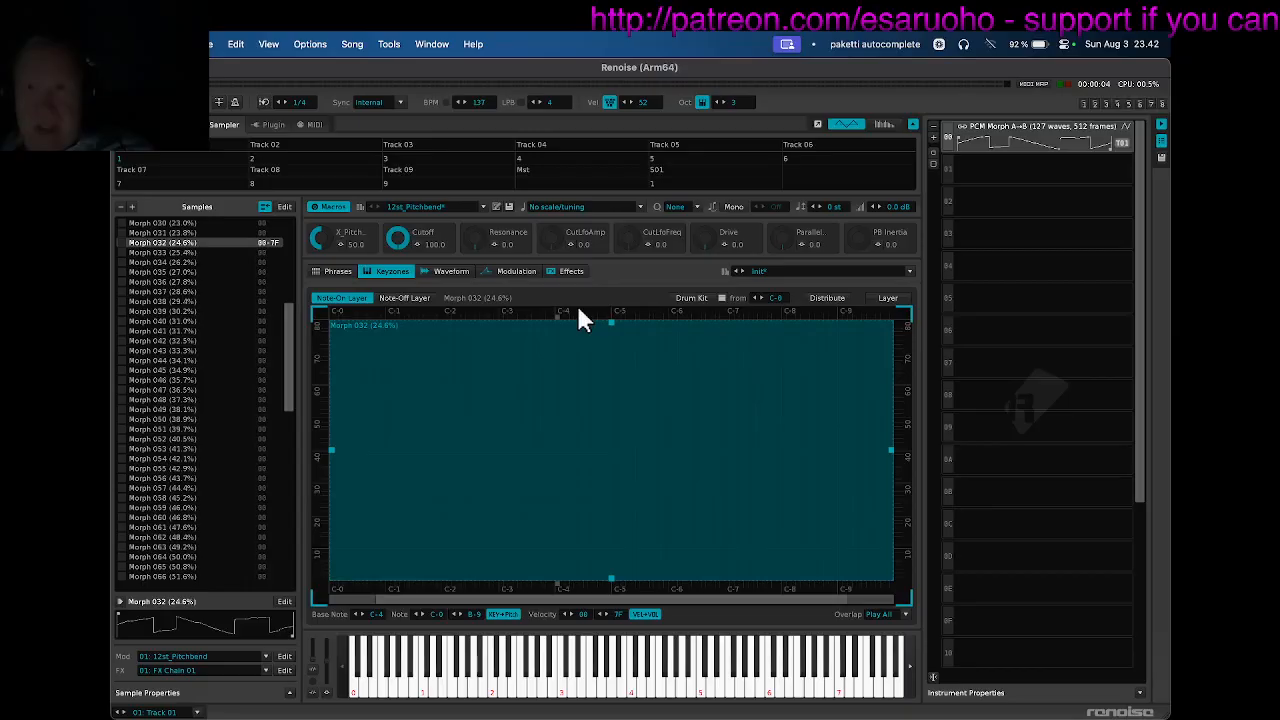
click(990, 138)
key(Delete)
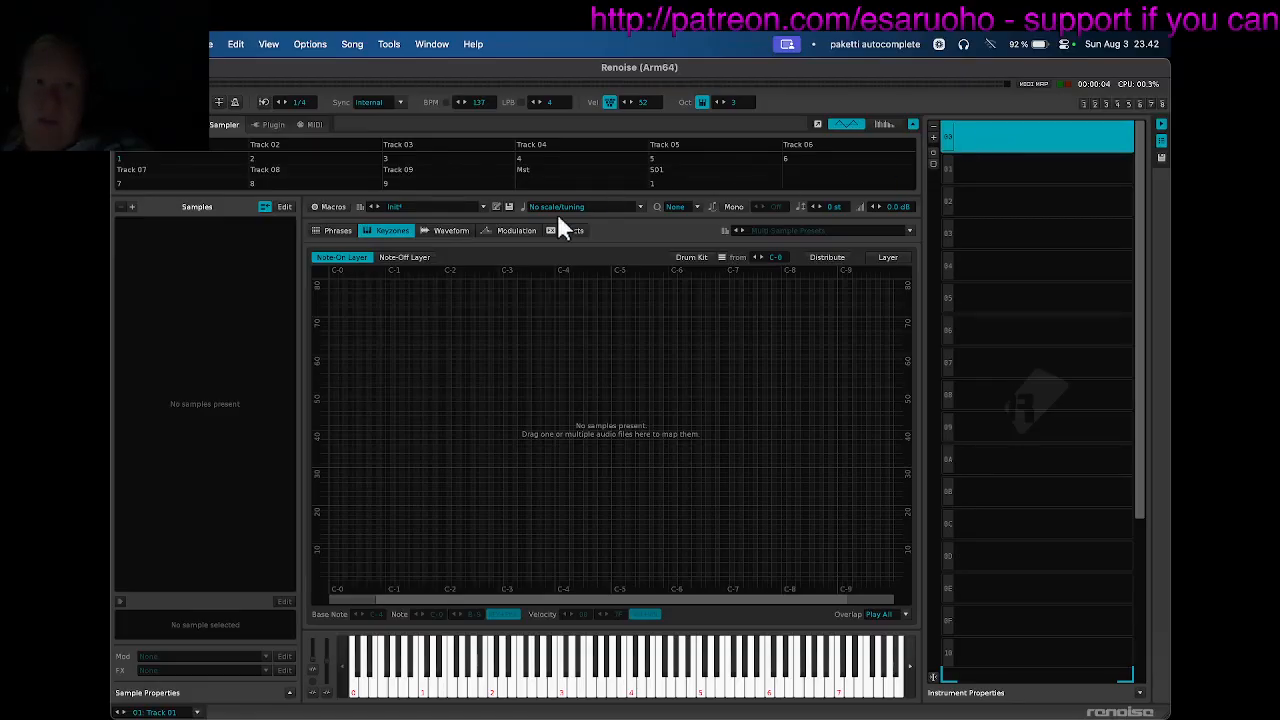
Create two sample FX chains in the empty instrument 00 and remove one of them.
click(463, 232)
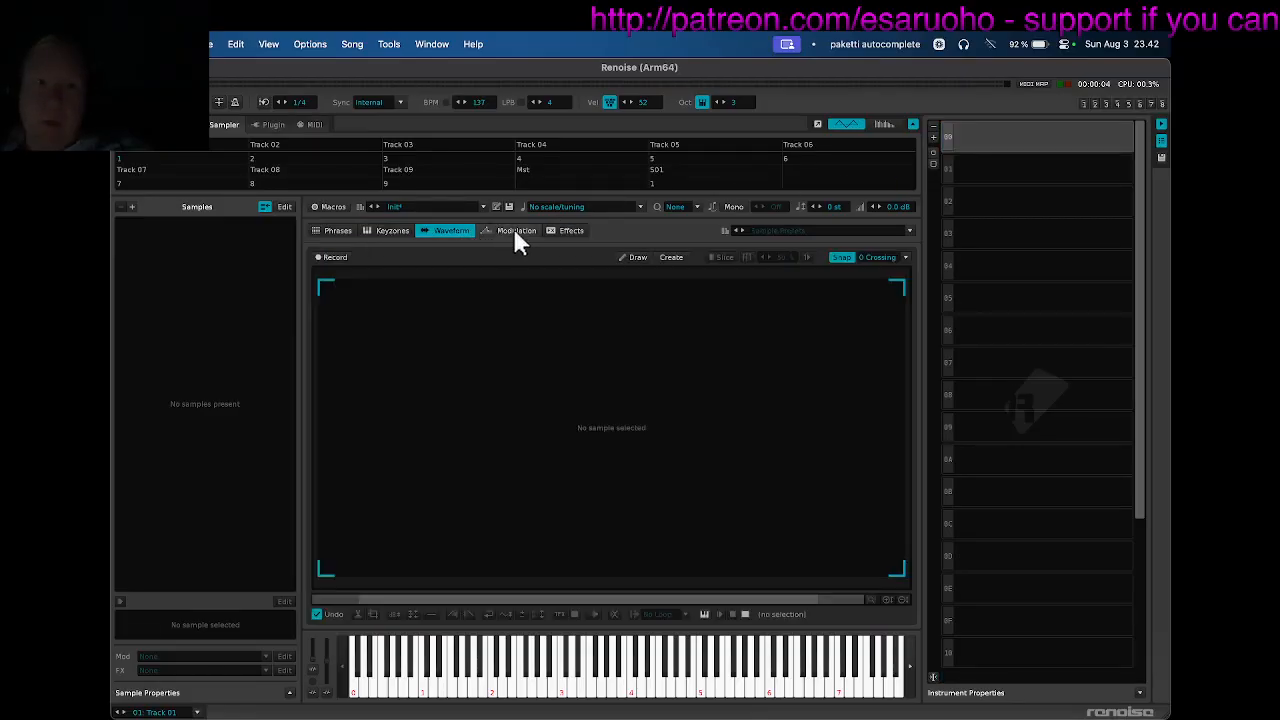
click(570, 231)
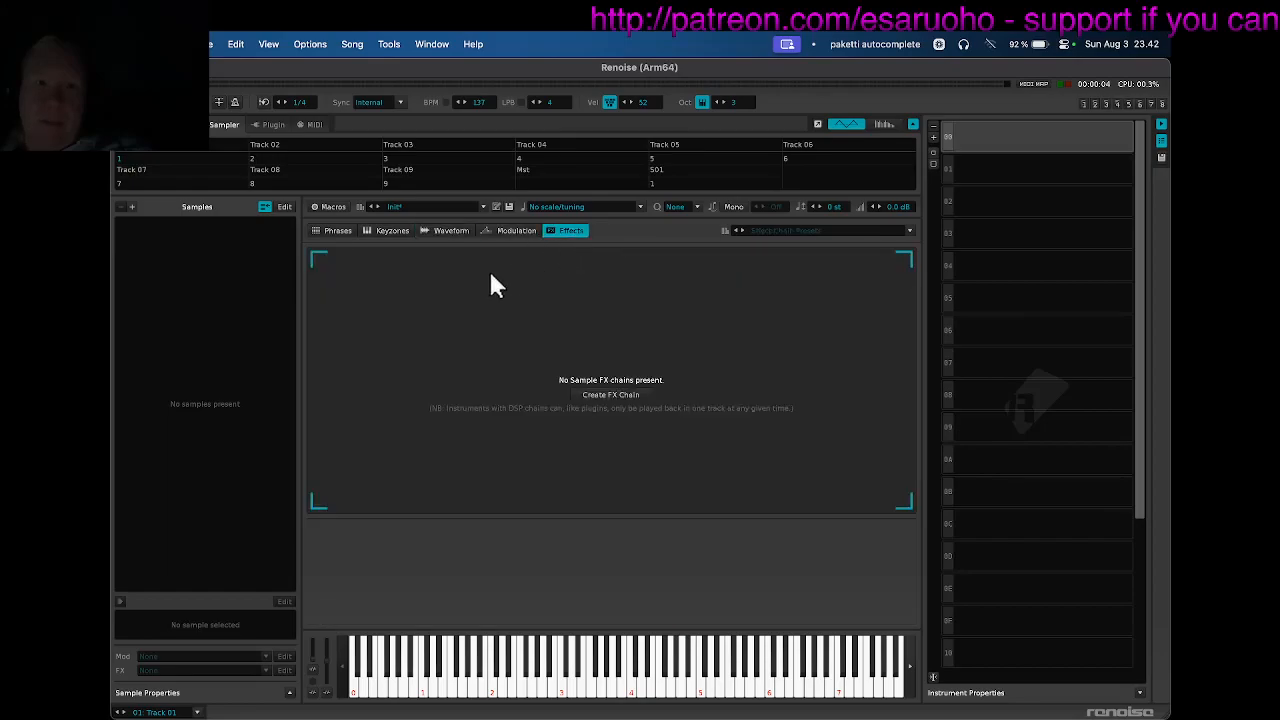
click(600, 394)
click(331, 500)
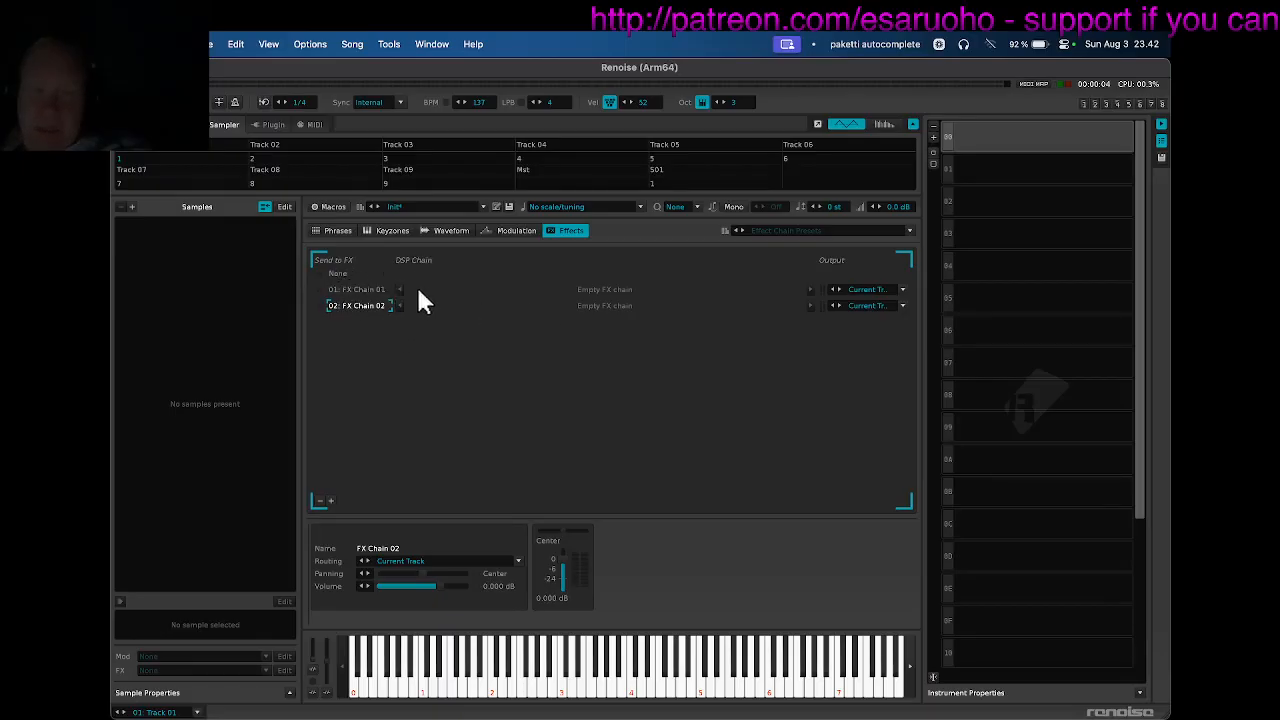
click(360, 289)
click(319, 500)
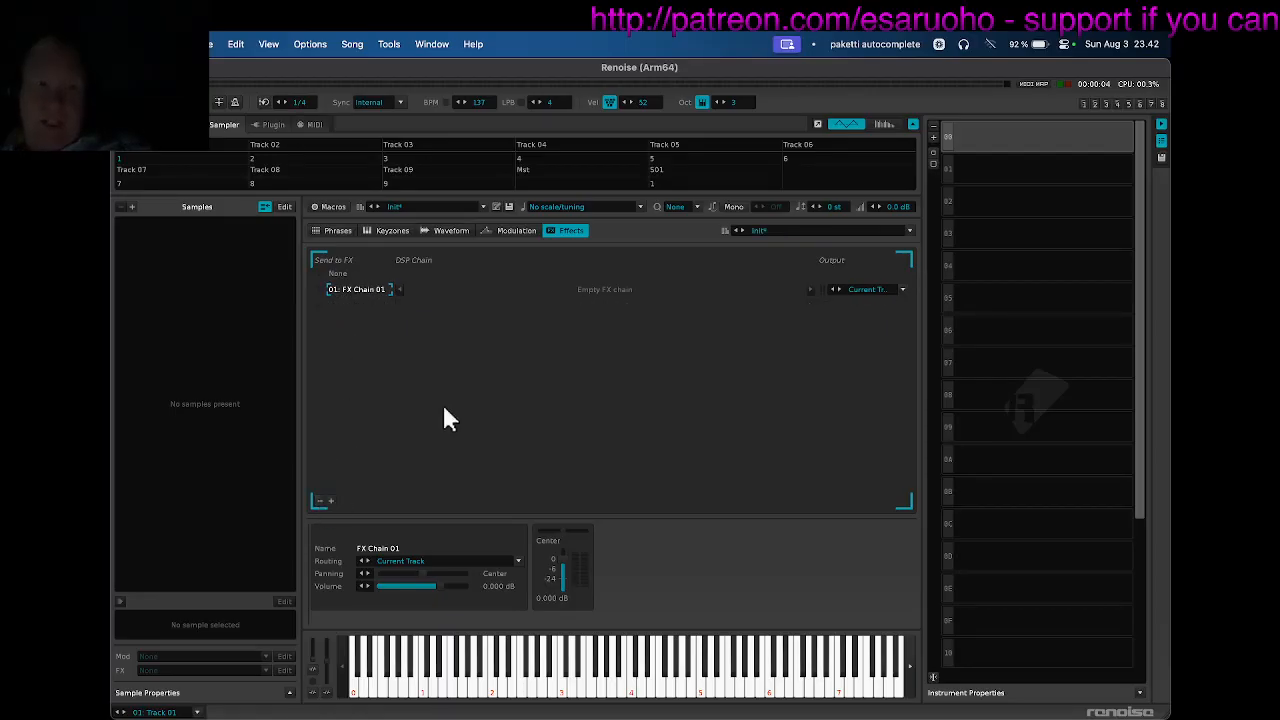
Select the empty instrument slot 01 and open the Paketti Single Cycle Waveform Writer.
click(995, 171)
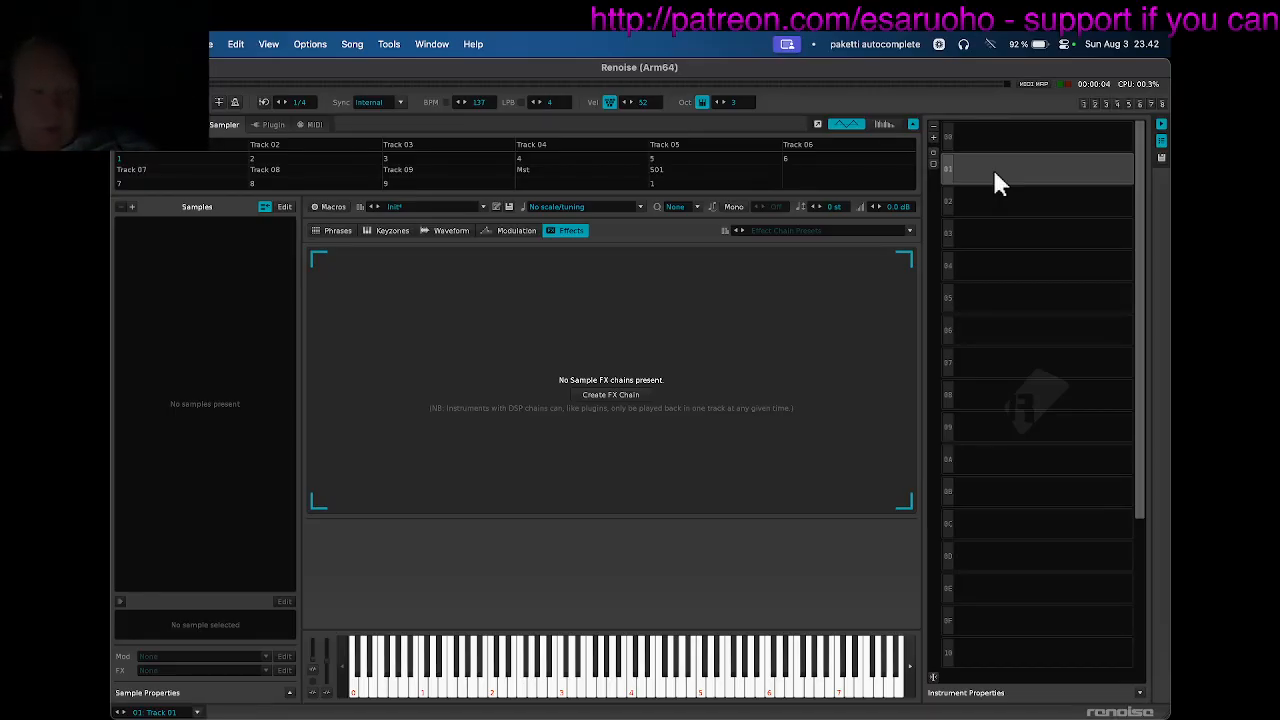
key(ctrl+w)
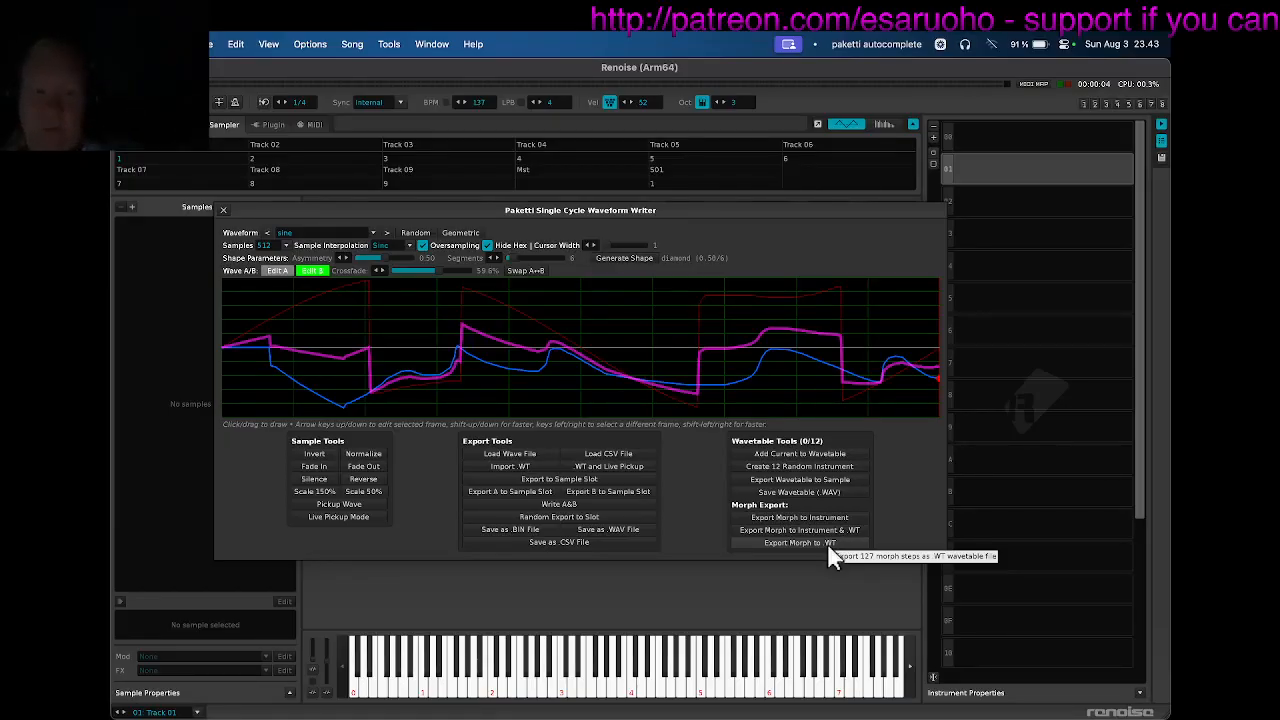
Search the keyboard preferences for "surge" to check the Surge plugin shortcuts, and close the preferences.
key(super+comma)
click(616, 203)
text(surge)
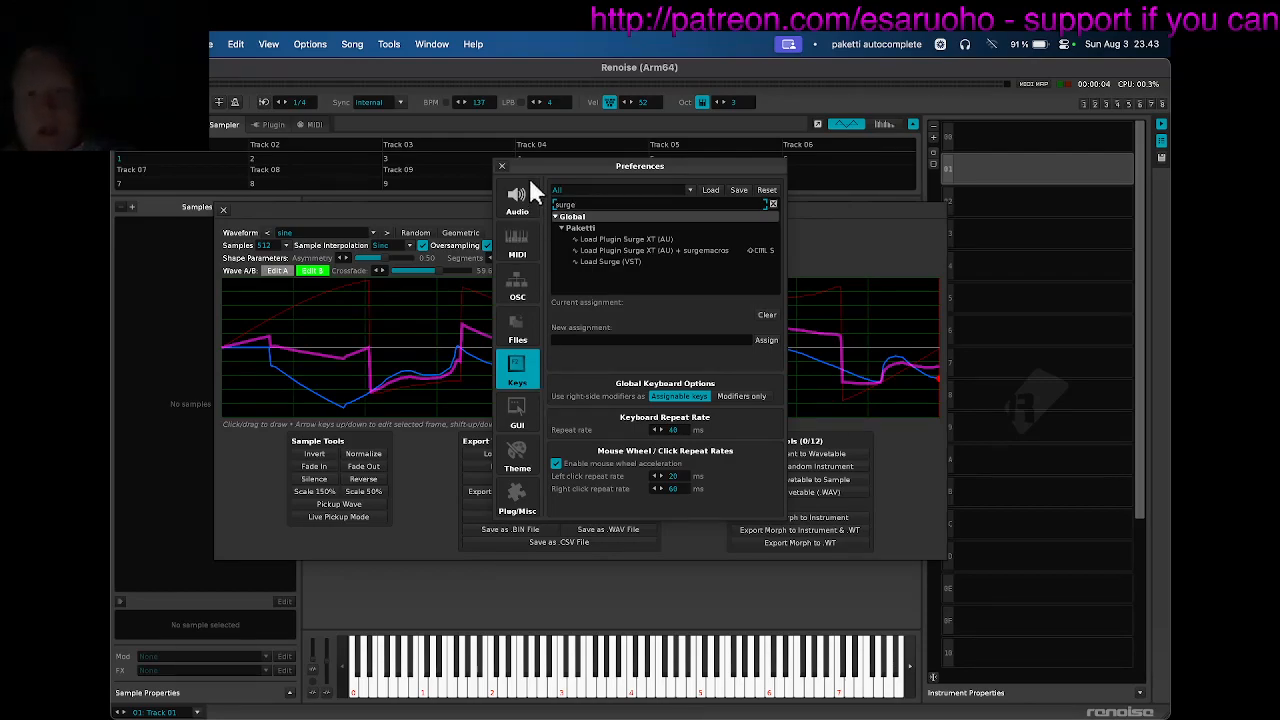
key(Escape)
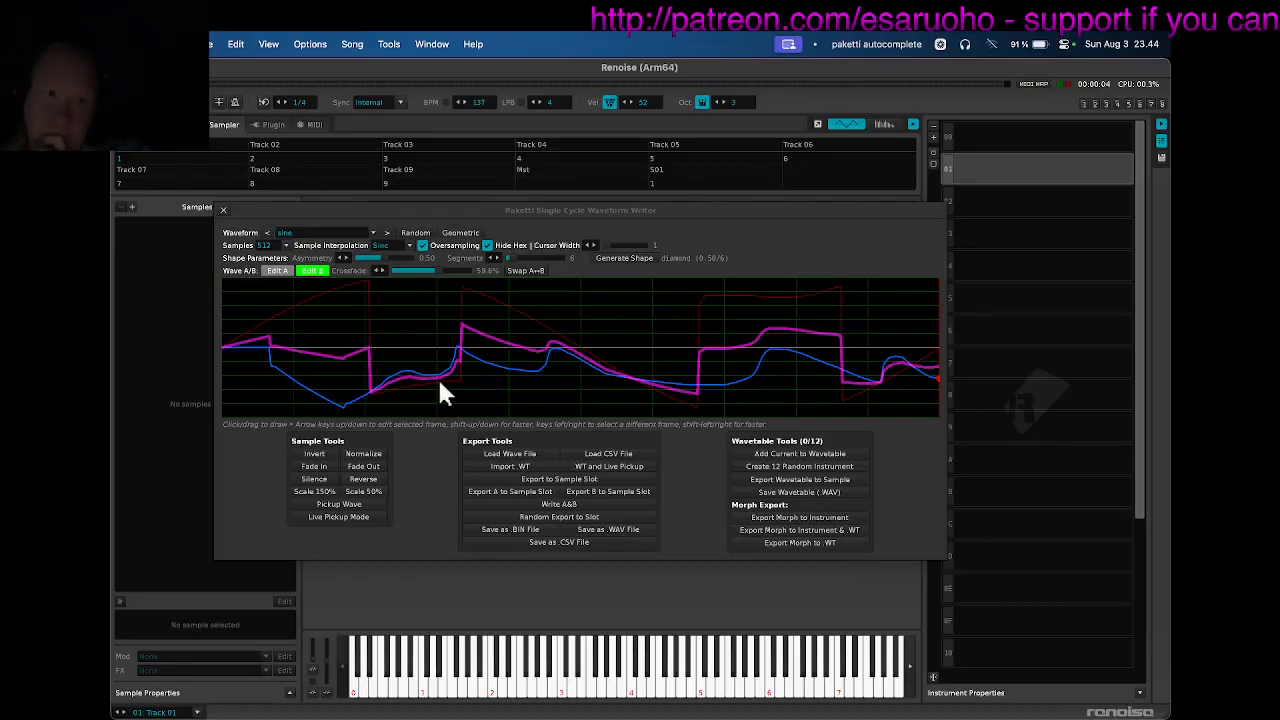
Export wave A and wave B to separate instrument slots and show the sampler's waveform view behind the Waveform Writer.
click(523, 489)
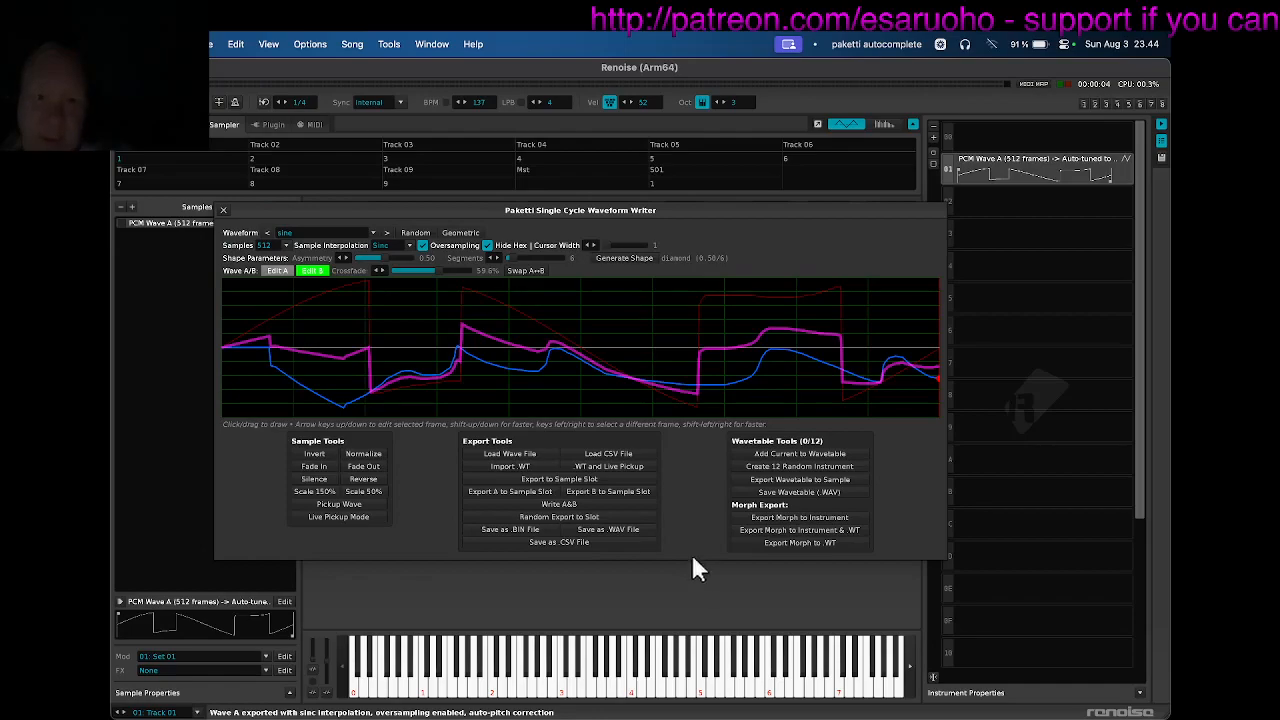
click(625, 490)
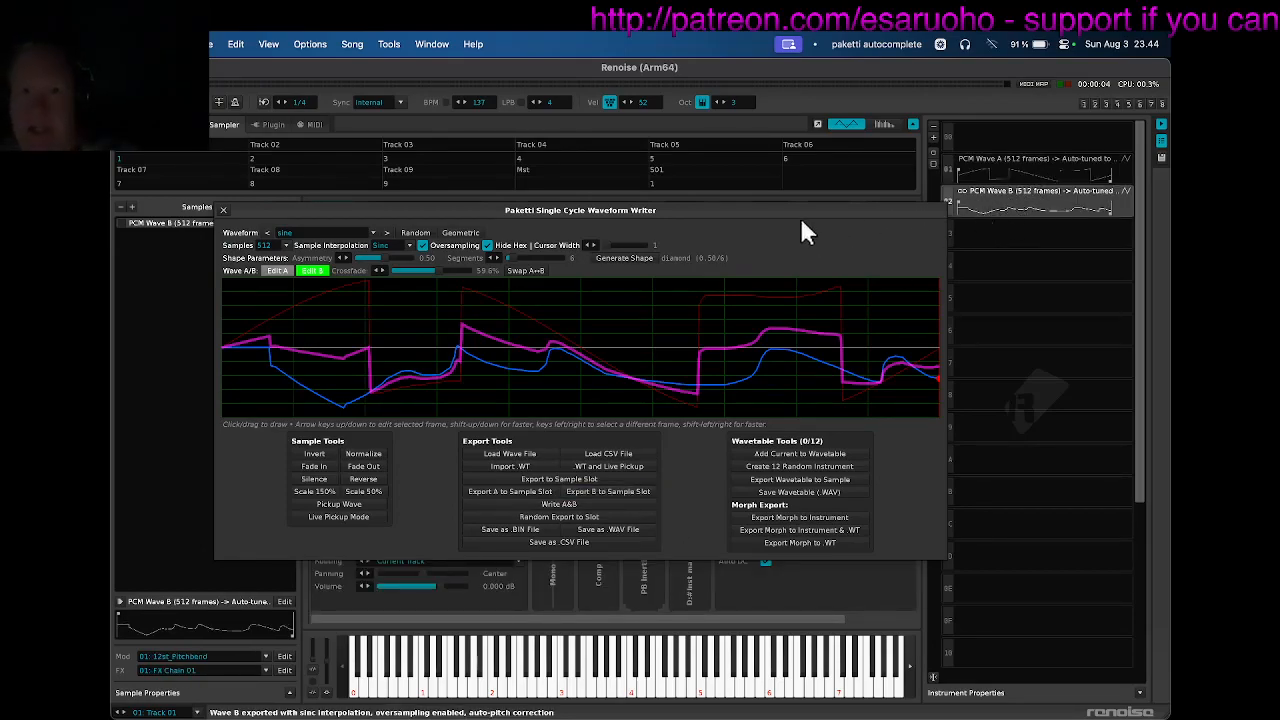
drag(800, 216, 786, 318)
click(436, 274)
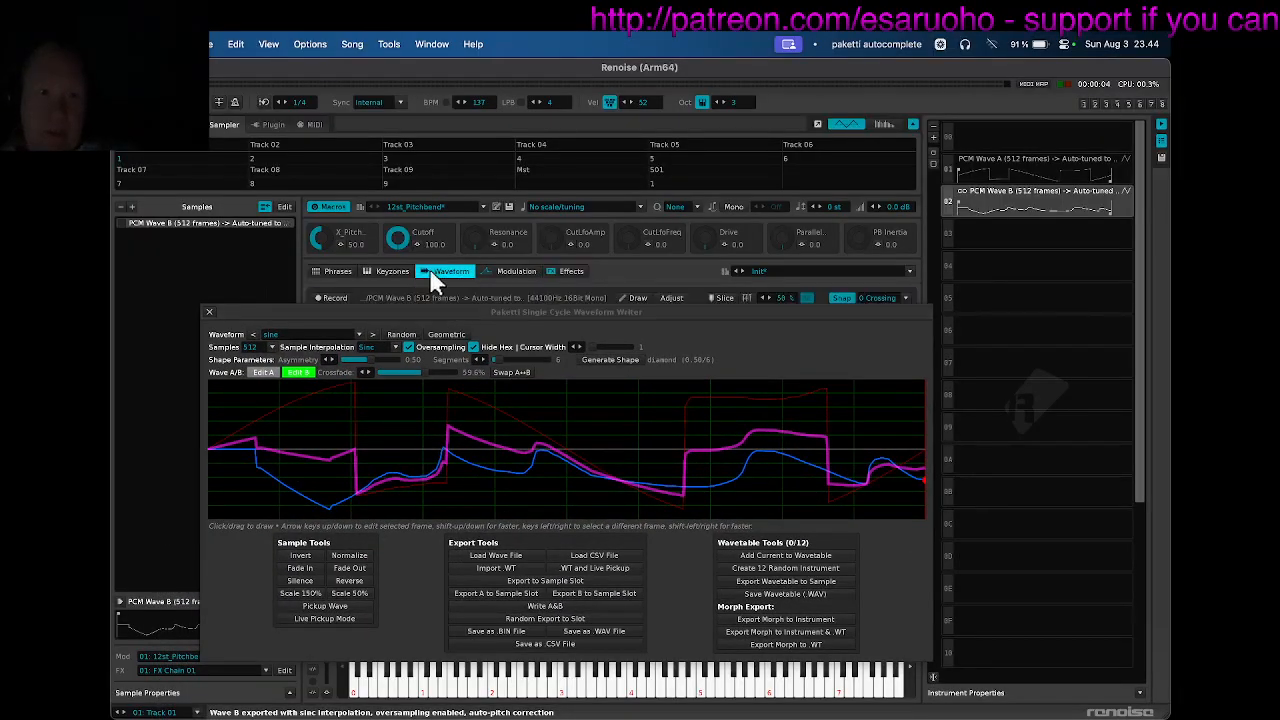
drag(434, 308, 491, 297)
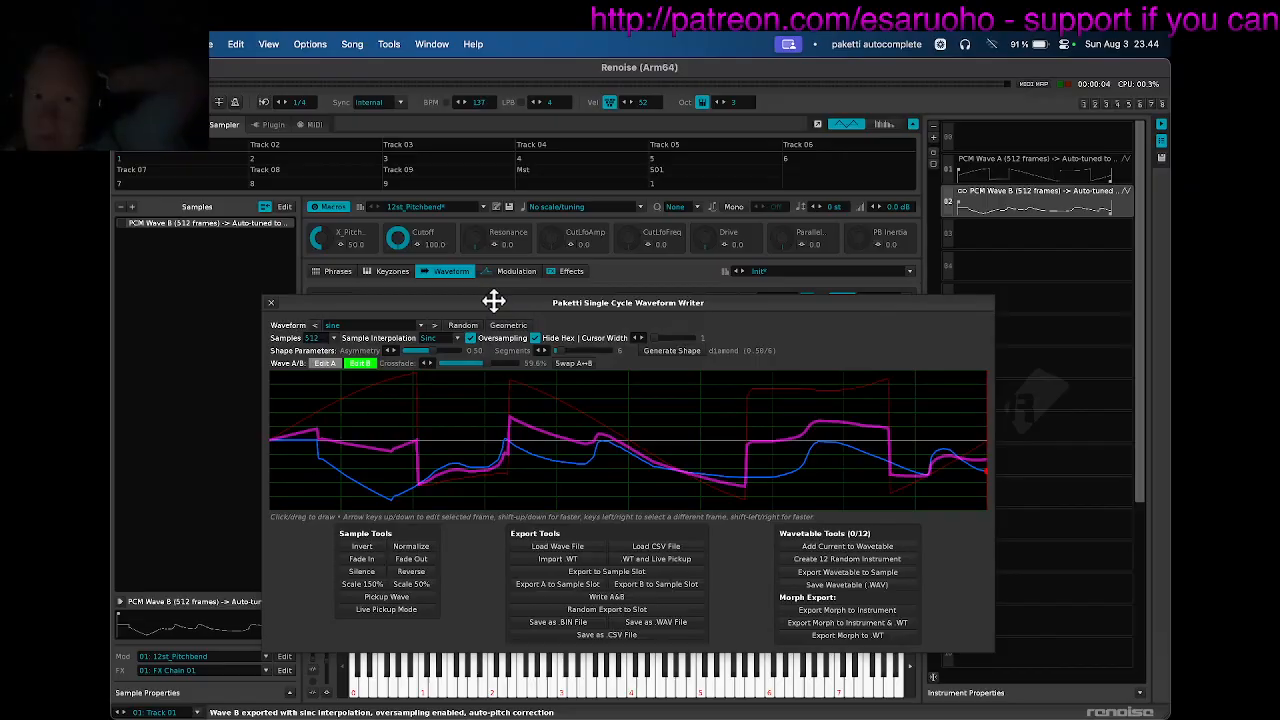
Select the empty instrument slot 03 and write waves A and B together into one new instrument.
click(968, 238)
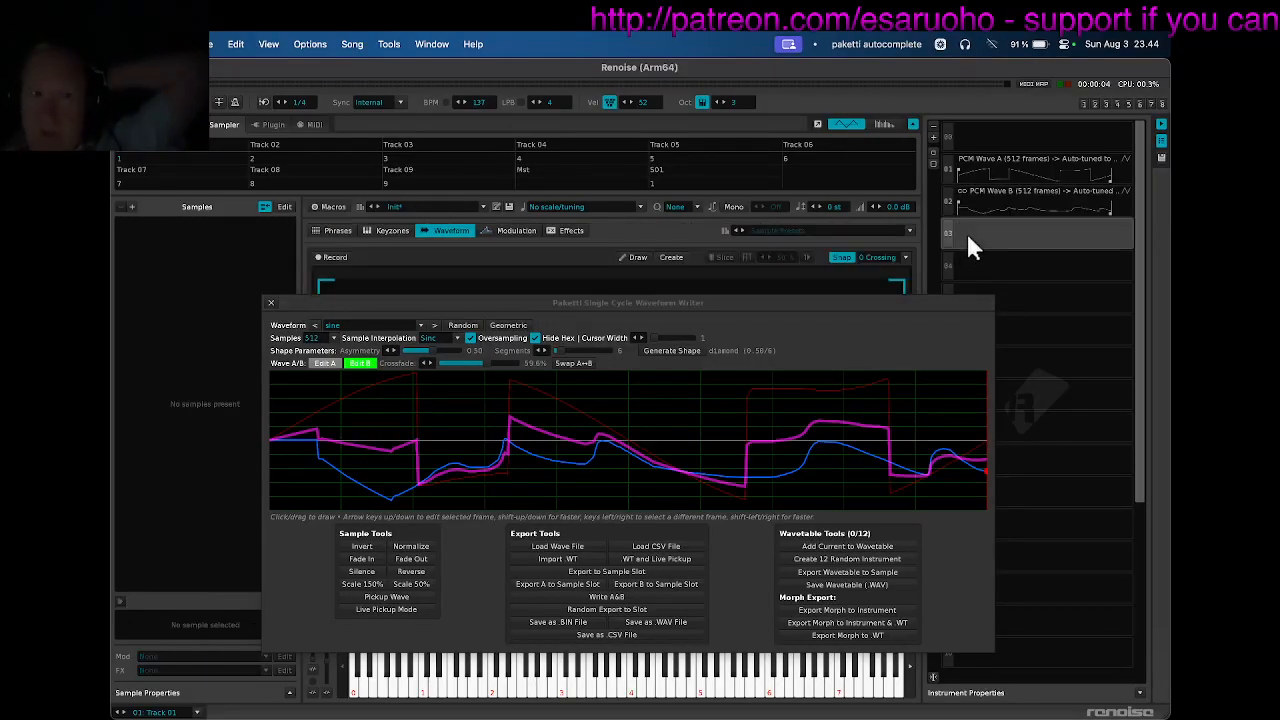
click(567, 598)
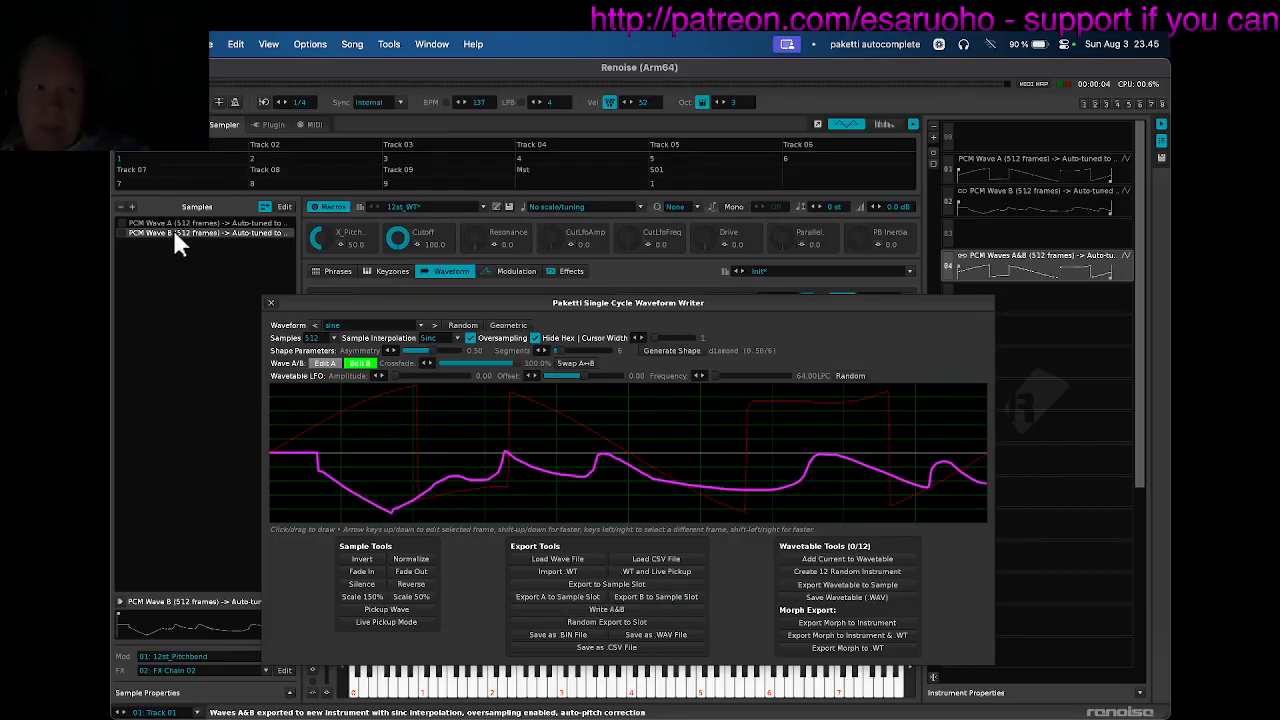
Move the Waveform Writer out of the way and switch between the PCM Wave A and PCM Wave B samples to compare them.
drag(378, 300, 796, 316)
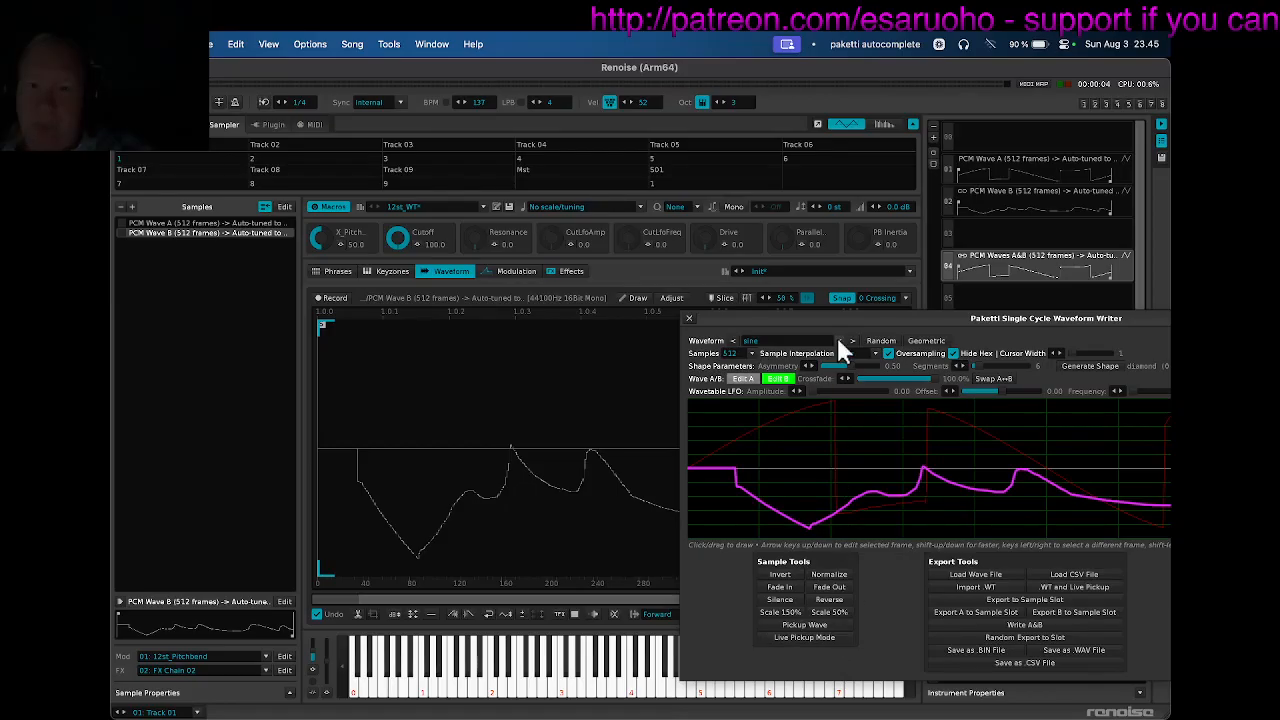
drag(891, 313, 509, 309)
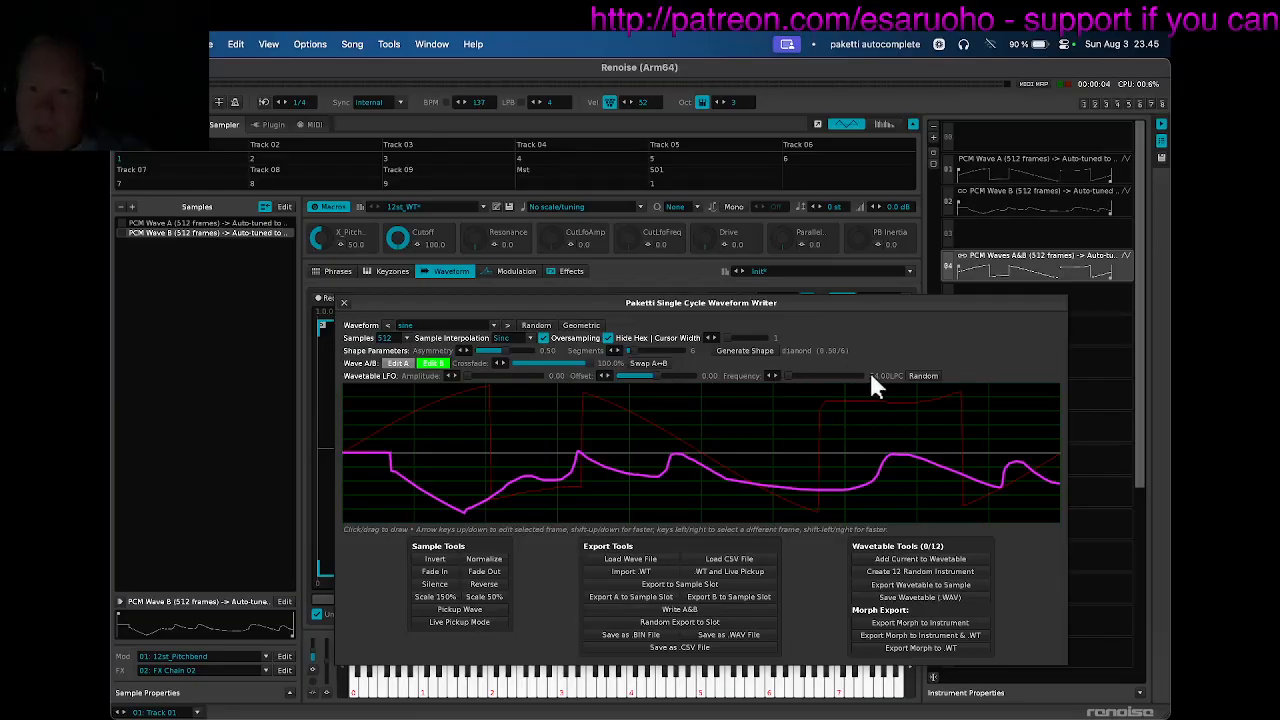
drag(640, 303, 680, 355)
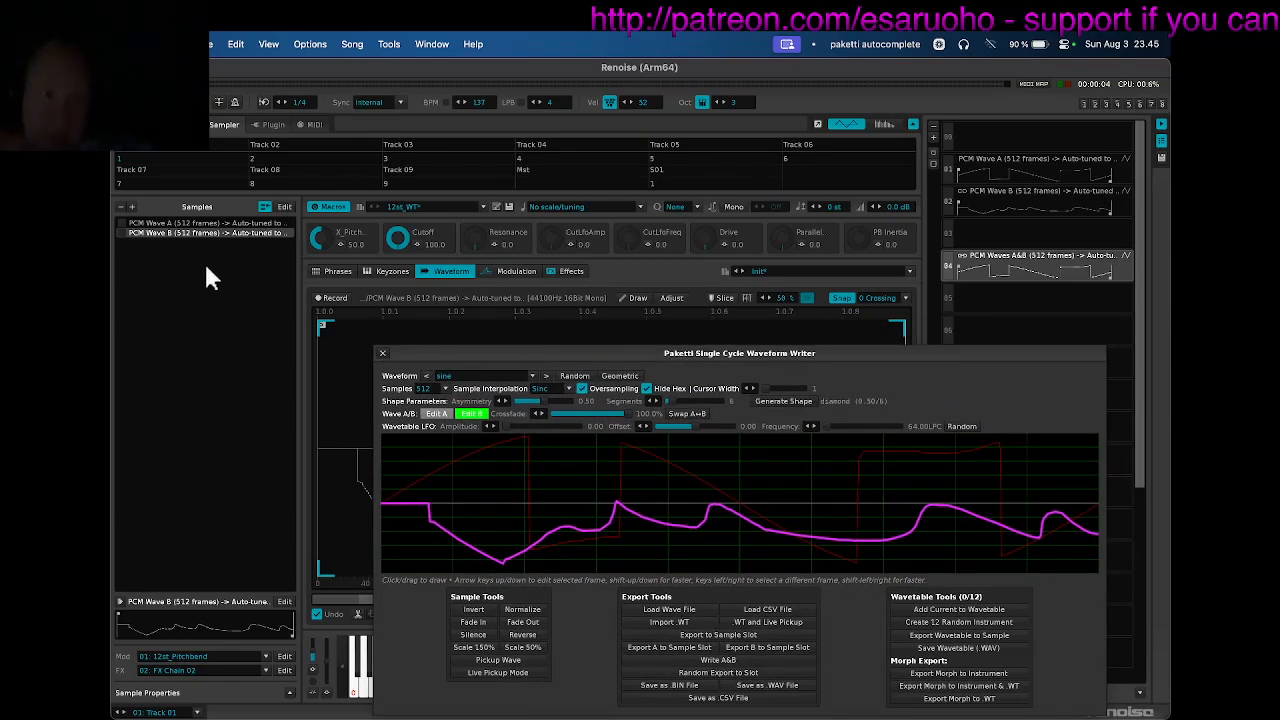
click(173, 224)
click(170, 235)
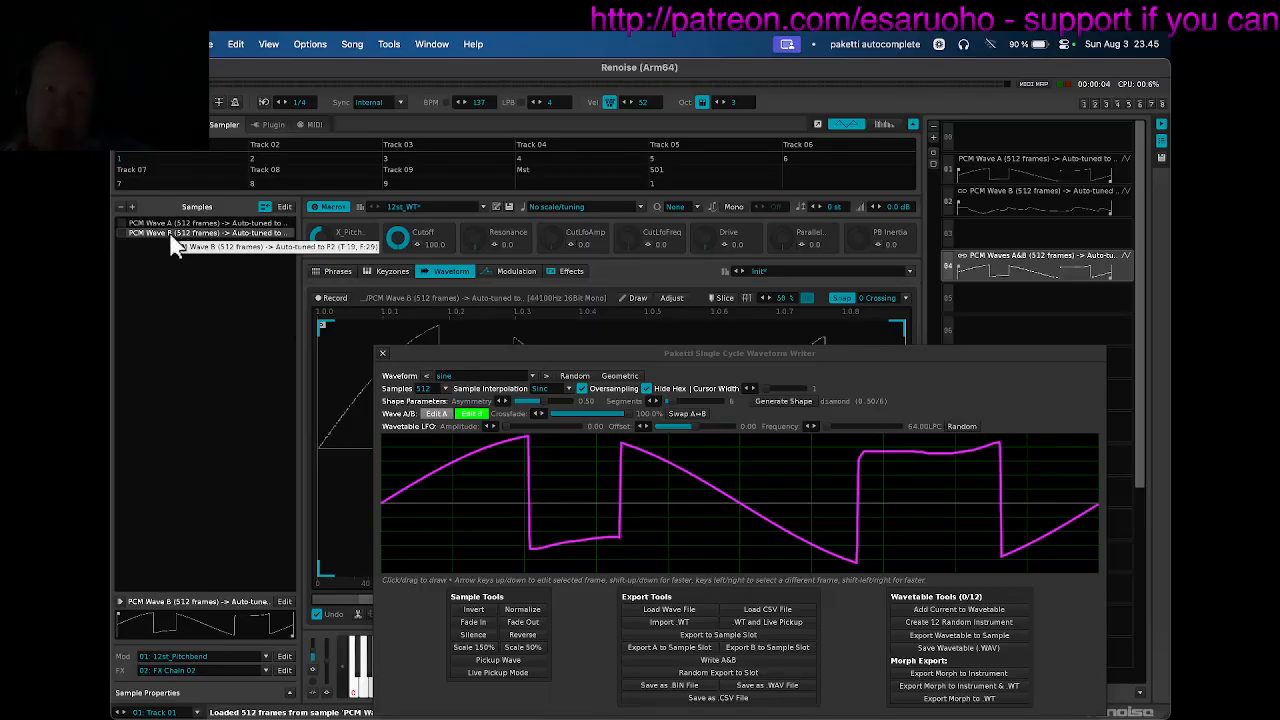
click(170, 224)
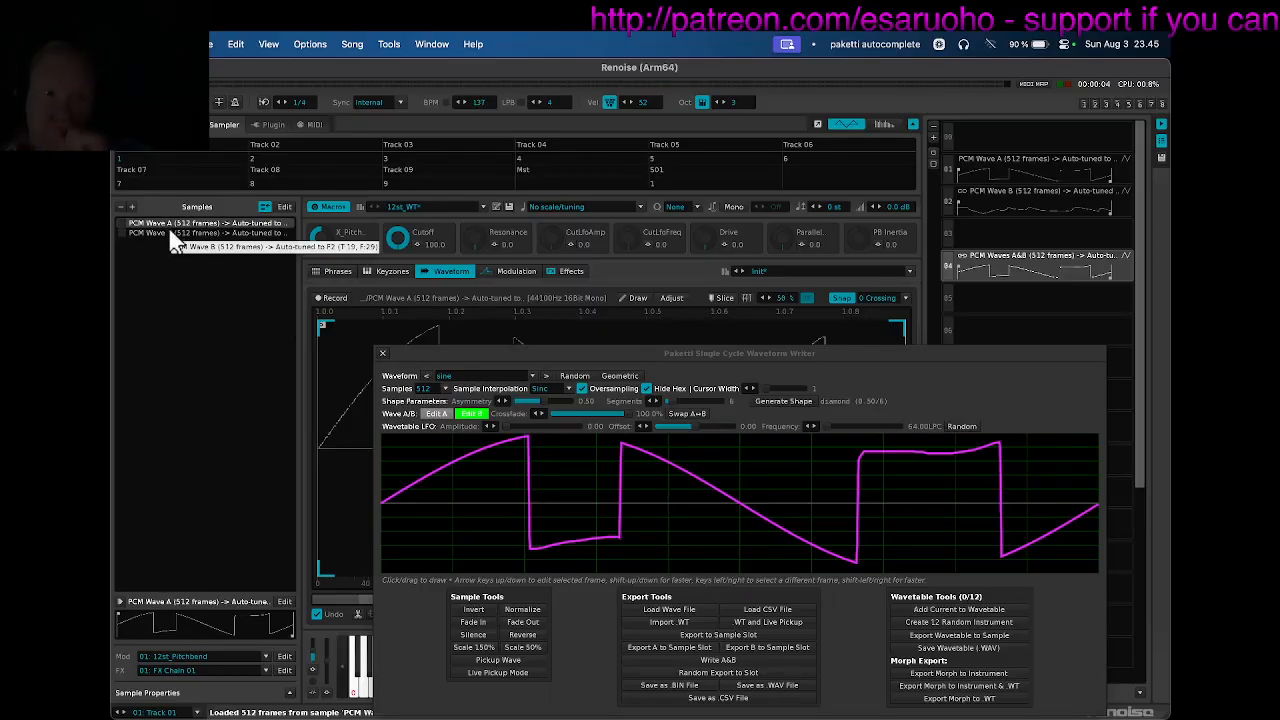
click(170, 232)
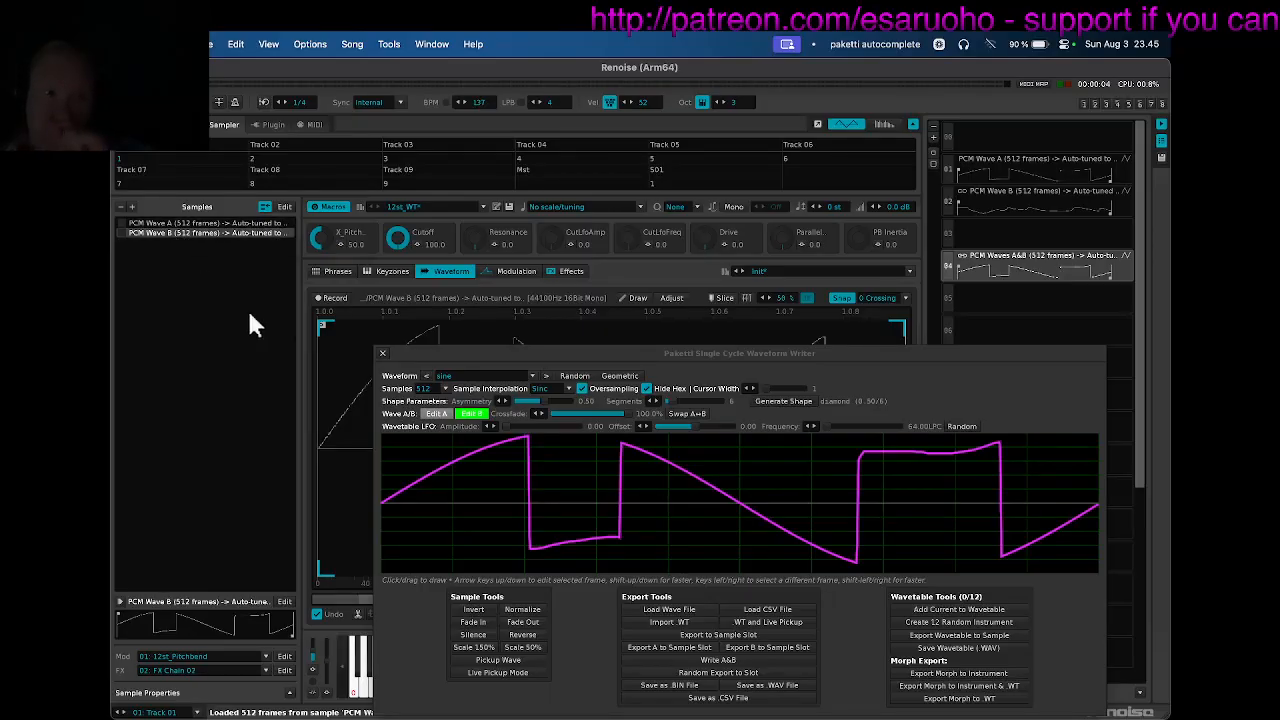
click(193, 224)
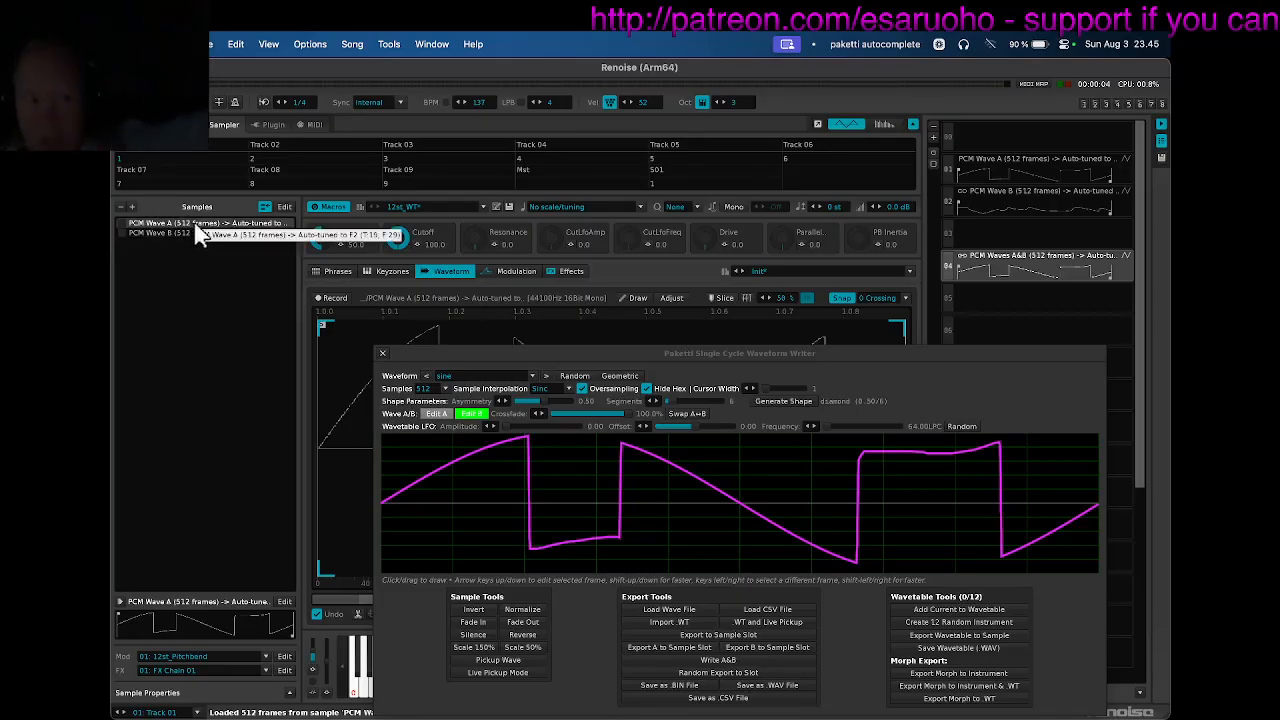
Switch between editing waves A and B, and draw several raised and lowered blocks across wave A.
click(472, 415)
click(440, 412)
click(478, 413)
click(427, 412)
drag(442, 553, 505, 558)
mouse_move(575, 490)
mouse_down()
mouse_move(609, 480)
mouse_move(677, 537)
mouse_move(760, 543)
mouse_move(858, 458)
mouse_move(914, 543)
mouse_move(963, 540)
mouse_move(1071, 449)
mouse_up()
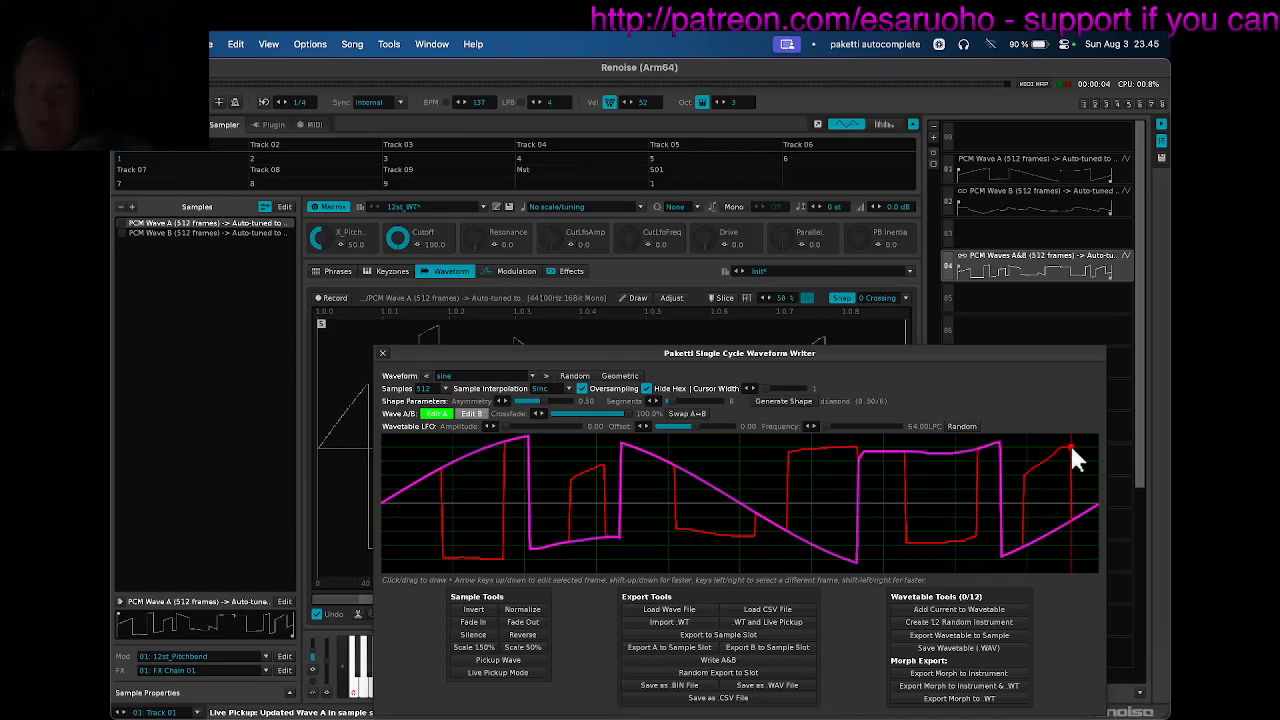
Generate a random waveform for wave A, and with wave B active set the crossfade to about 68%.
click(577, 377)
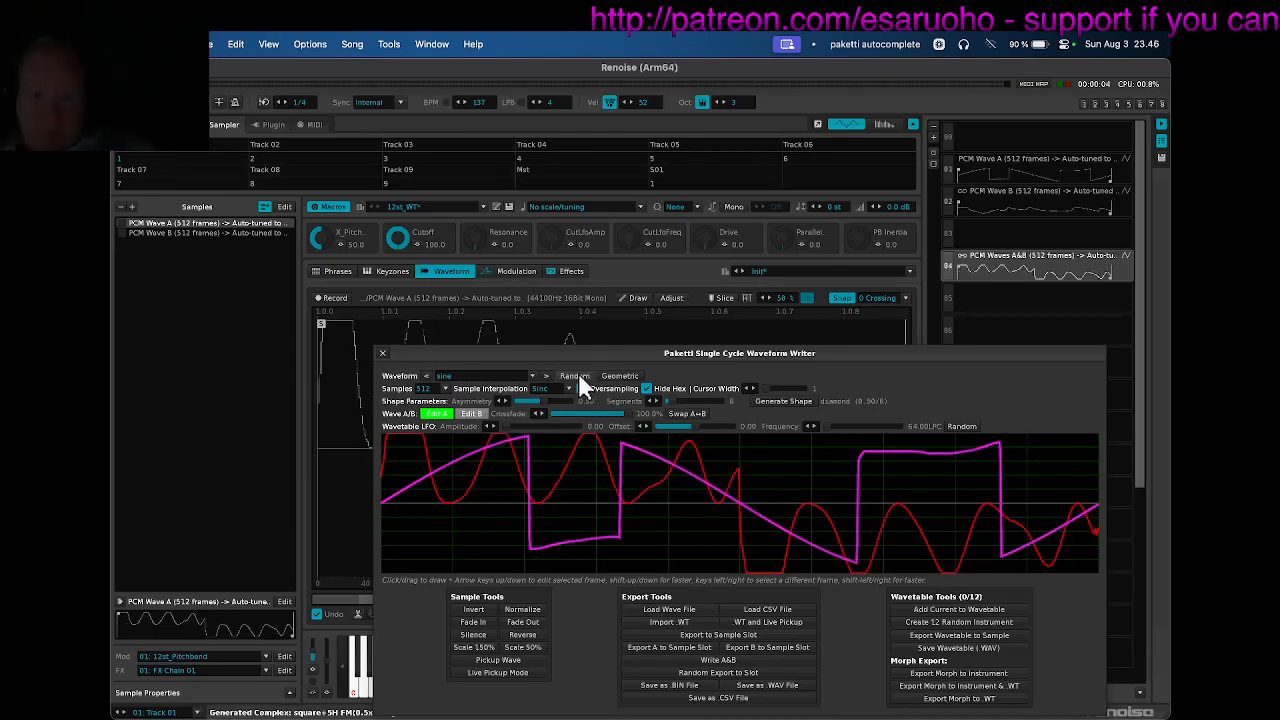
click(472, 414)
drag(480, 346, 412, 328)
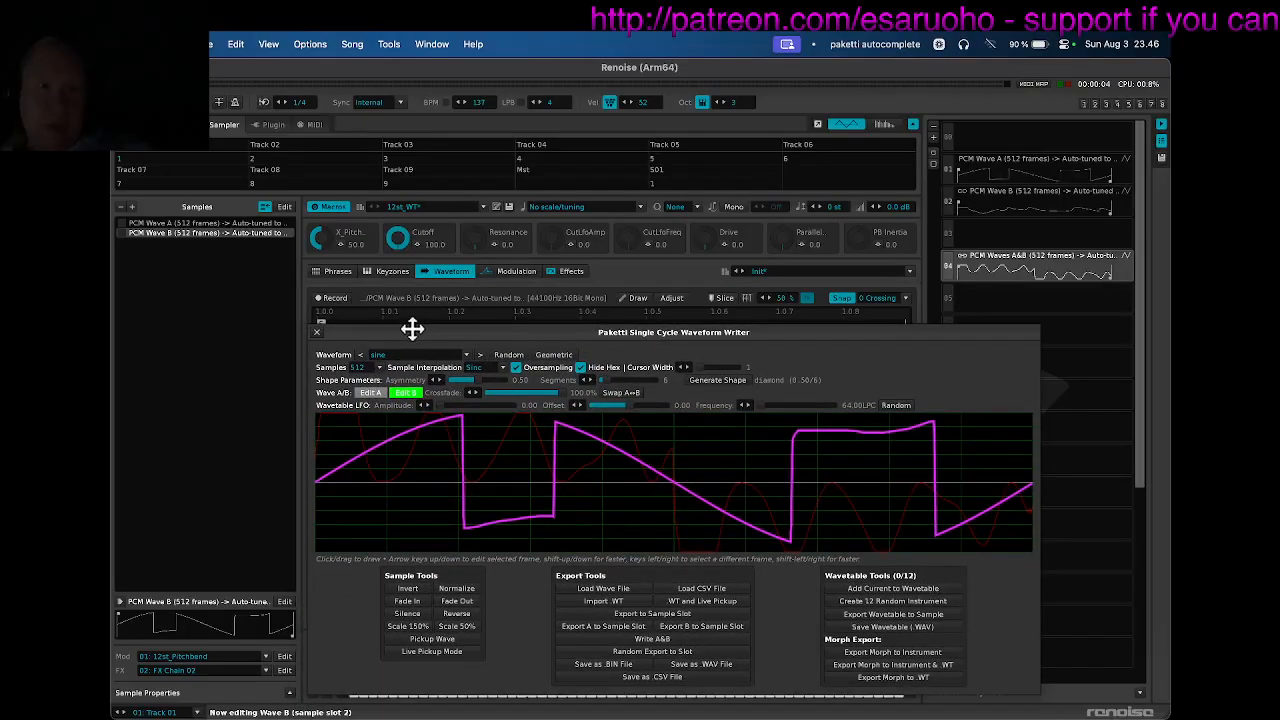
drag(563, 395, 533, 395)
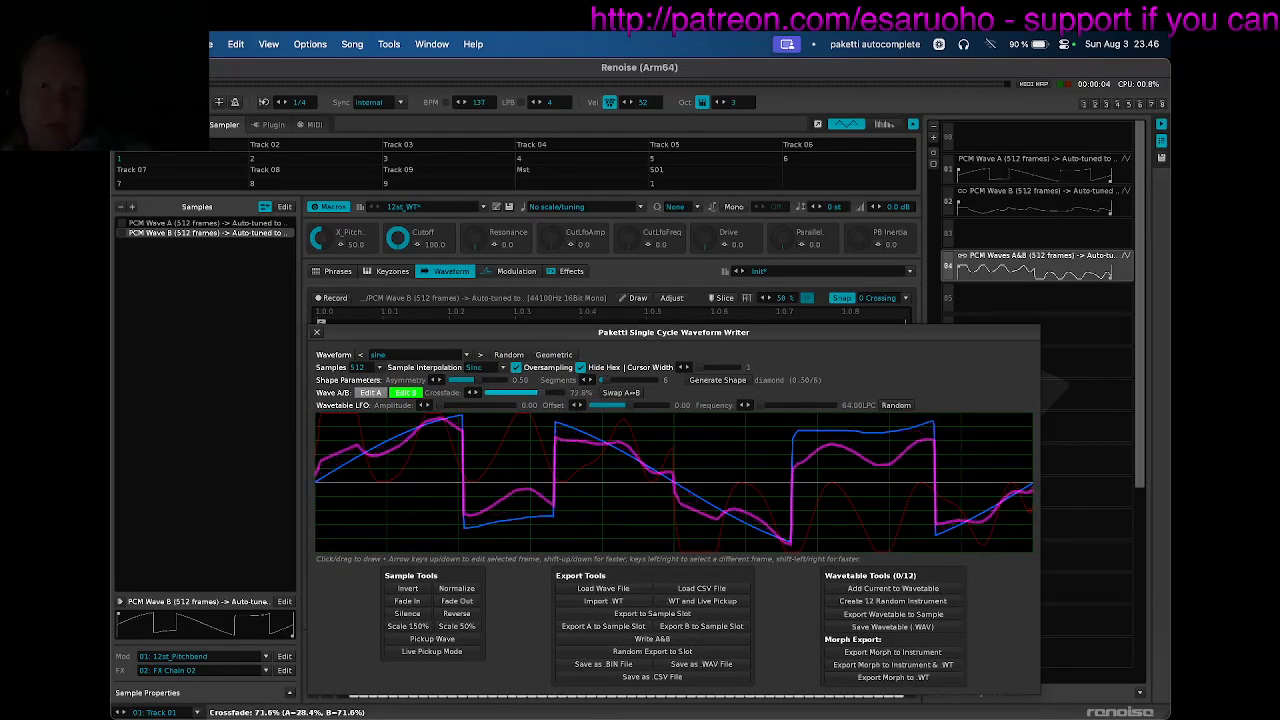
drag(468, 337, 451, 374)
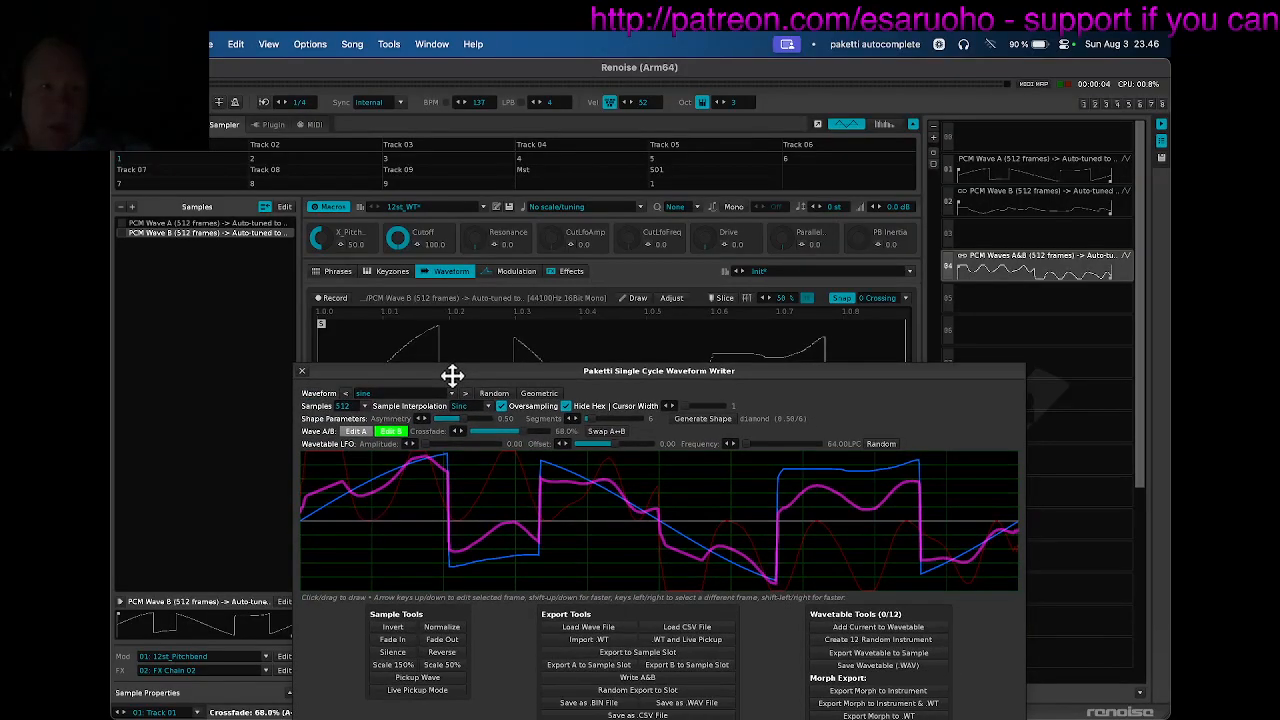
Show the instrument's effect chains, with the Waveform Writer moved aside, and inspect the *LFO devices in FX Chain 02 and FX Chain 01.
click(355, 431)
mouse_move(418, 375)
mouse_down()
mouse_move(349, 597)
mouse_move(470, 323)
mouse_move(400, 606)
mouse_move(419, 333)
mouse_move(426, 434)
mouse_move(423, 391)
mouse_up()
click(444, 374)
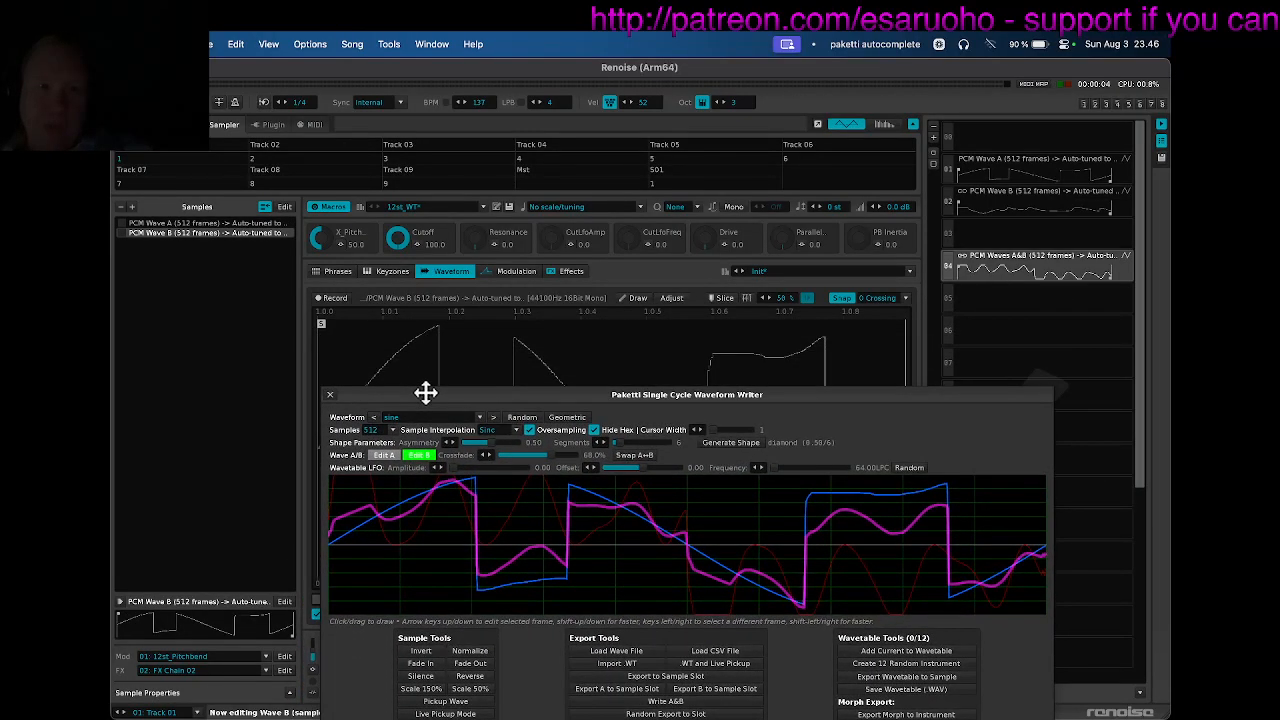
click(562, 272)
mouse_move(449, 400)
mouse_down()
mouse_move(449, 446)
mouse_move(434, 340)
mouse_move(434, 416)
mouse_up()
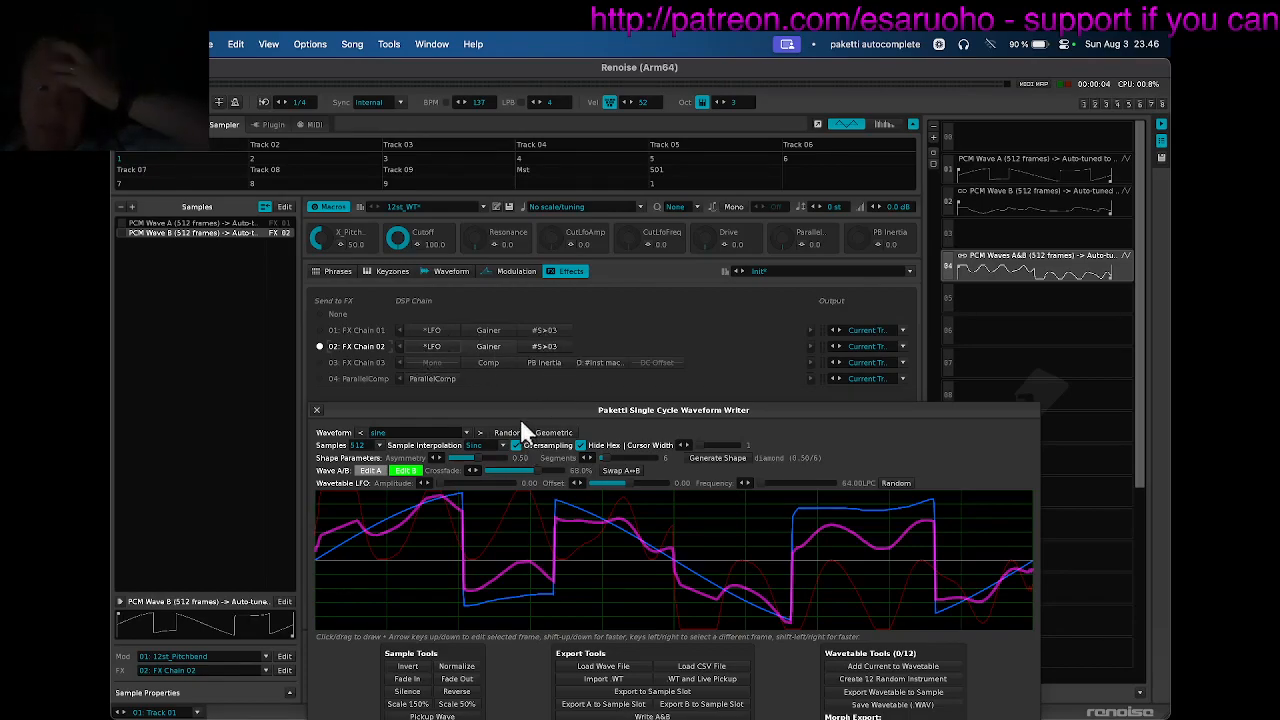
drag(523, 409, 678, 107)
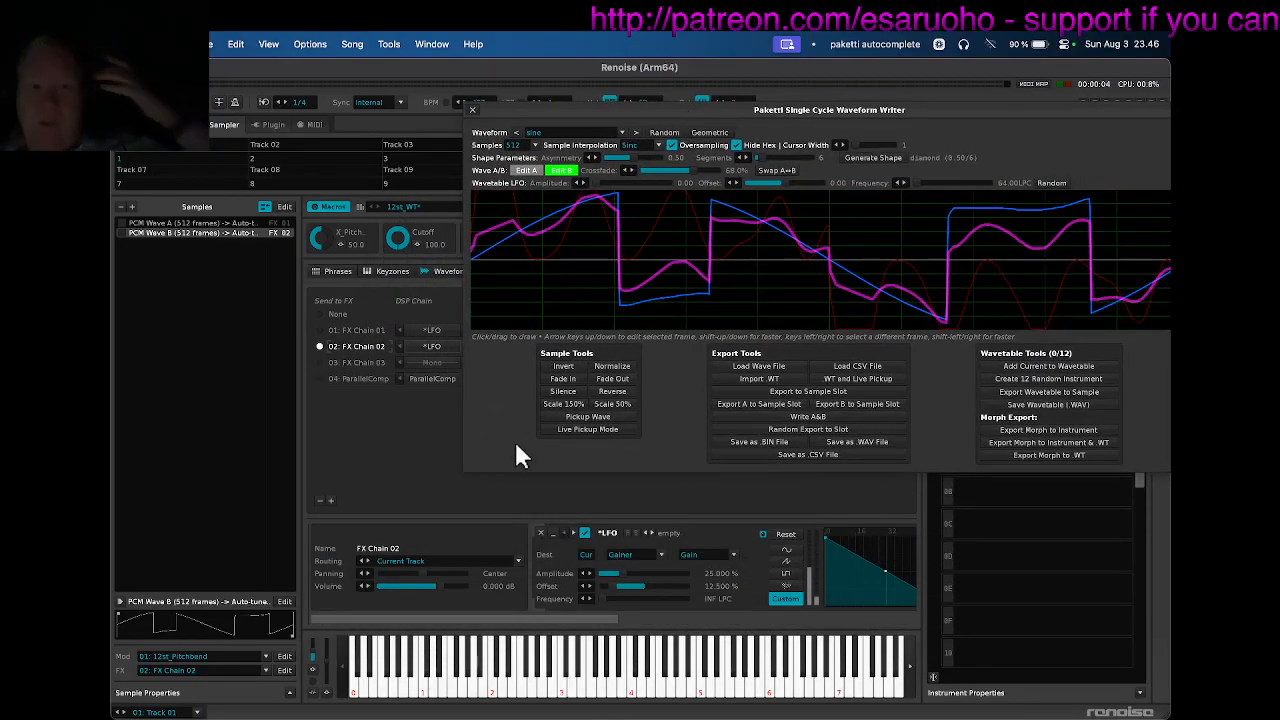
drag(588, 628, 651, 623)
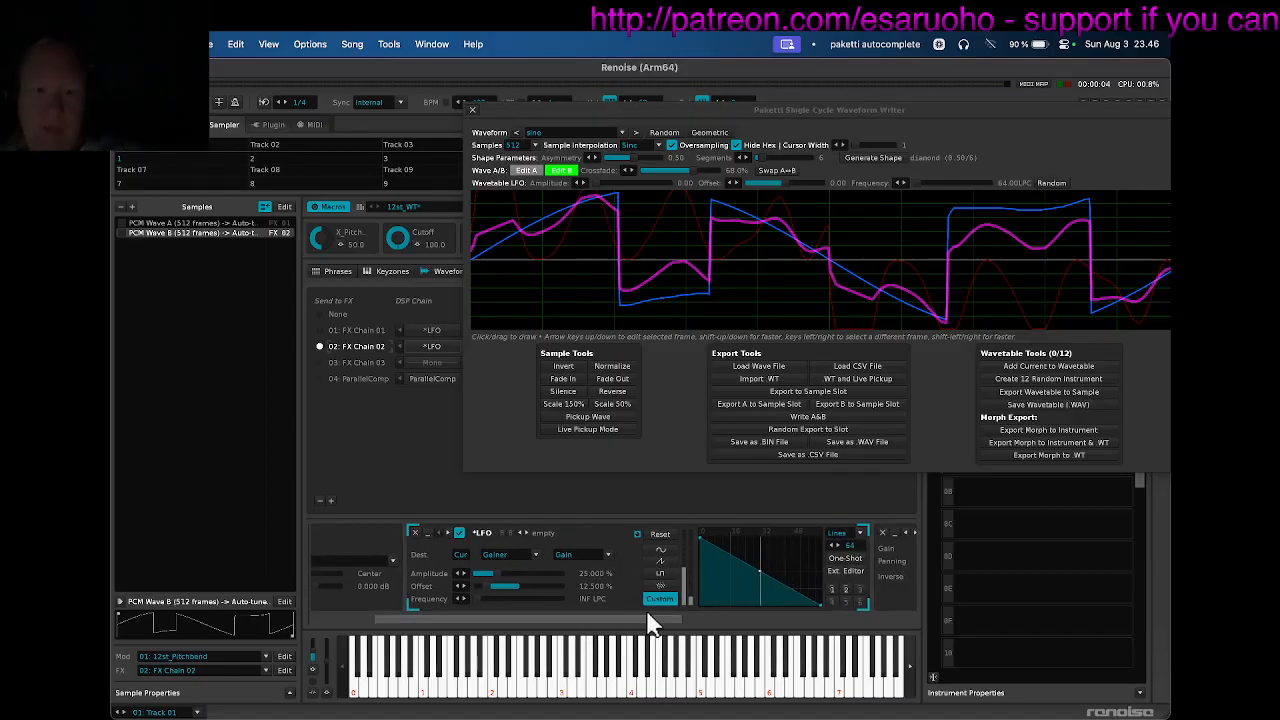
click(426, 333)
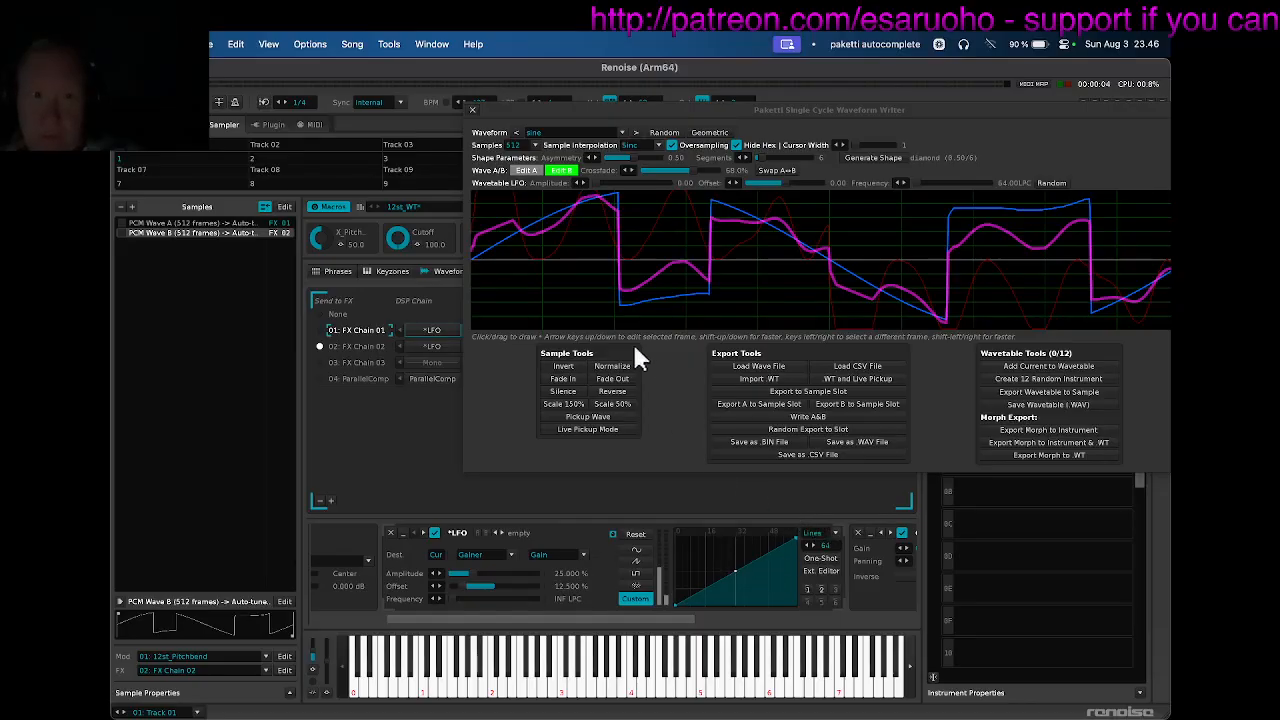
drag(571, 112, 628, 204)
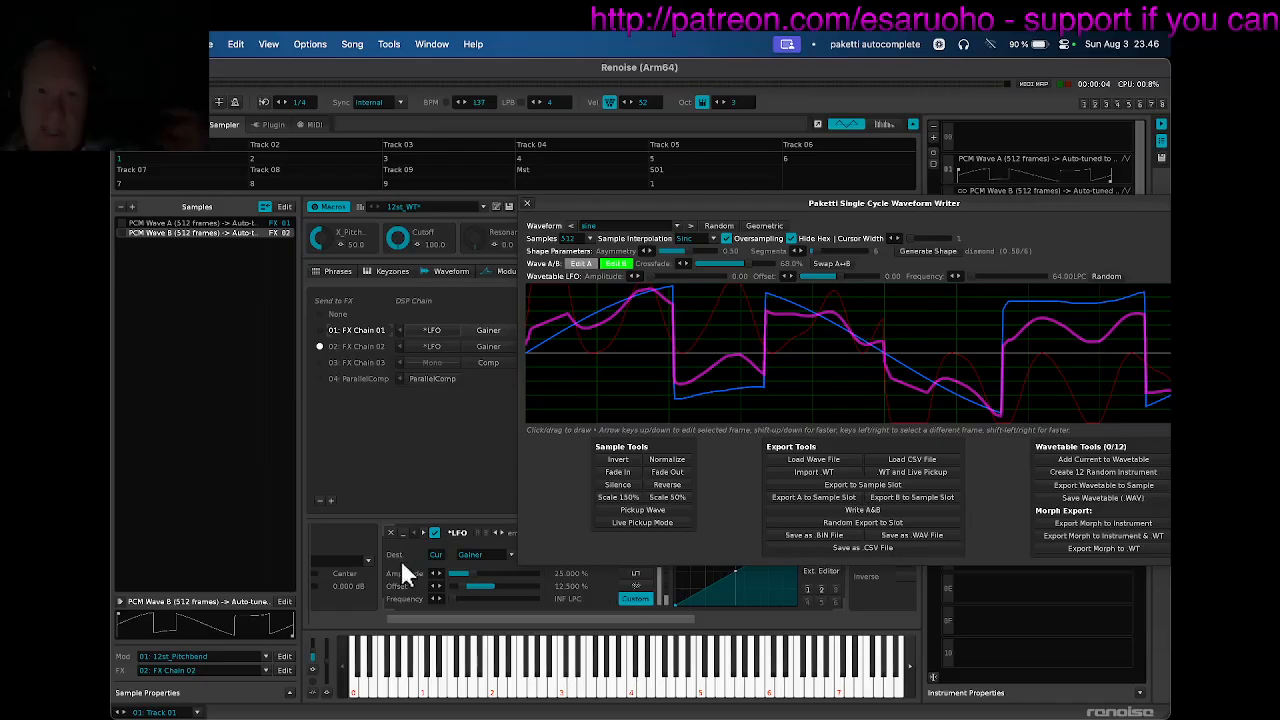
click(363, 619)
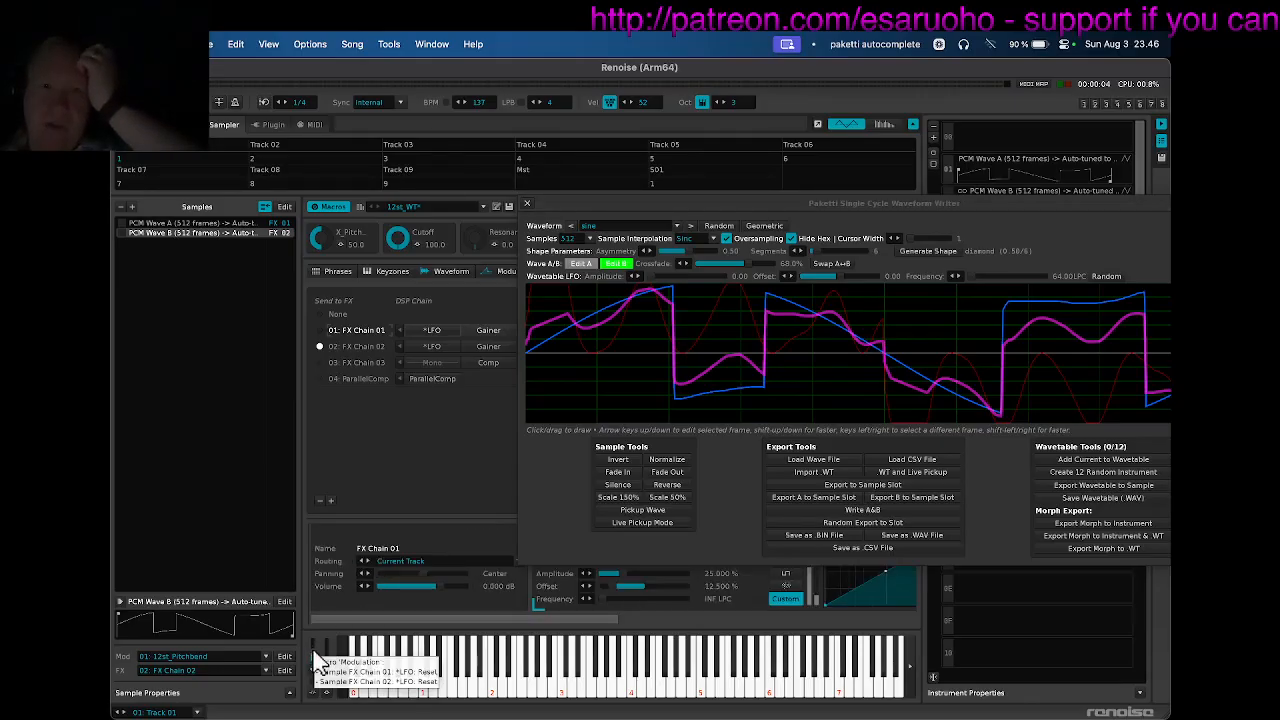
Inspect the instrument's macros, then show the mixer and examine the Wavetable Mod *LFO device on Track 01.
drag(620, 206, 338, 217)
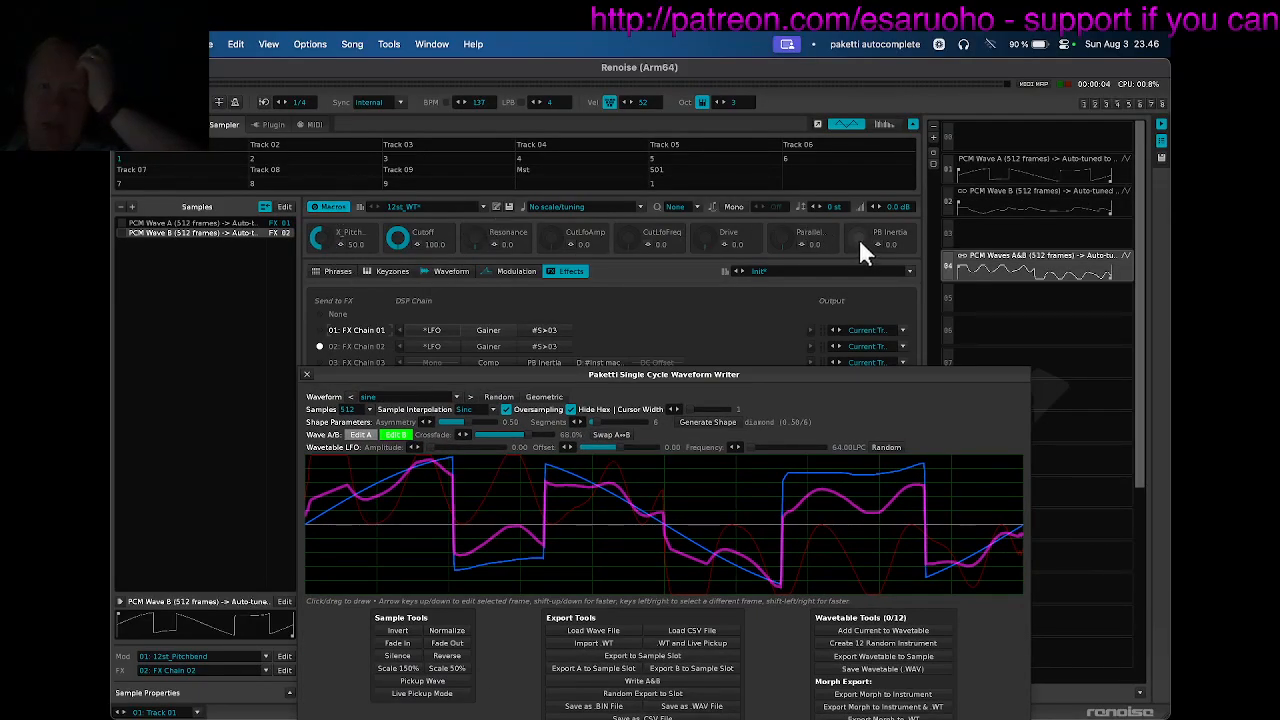
drag(440, 370, 486, 300)
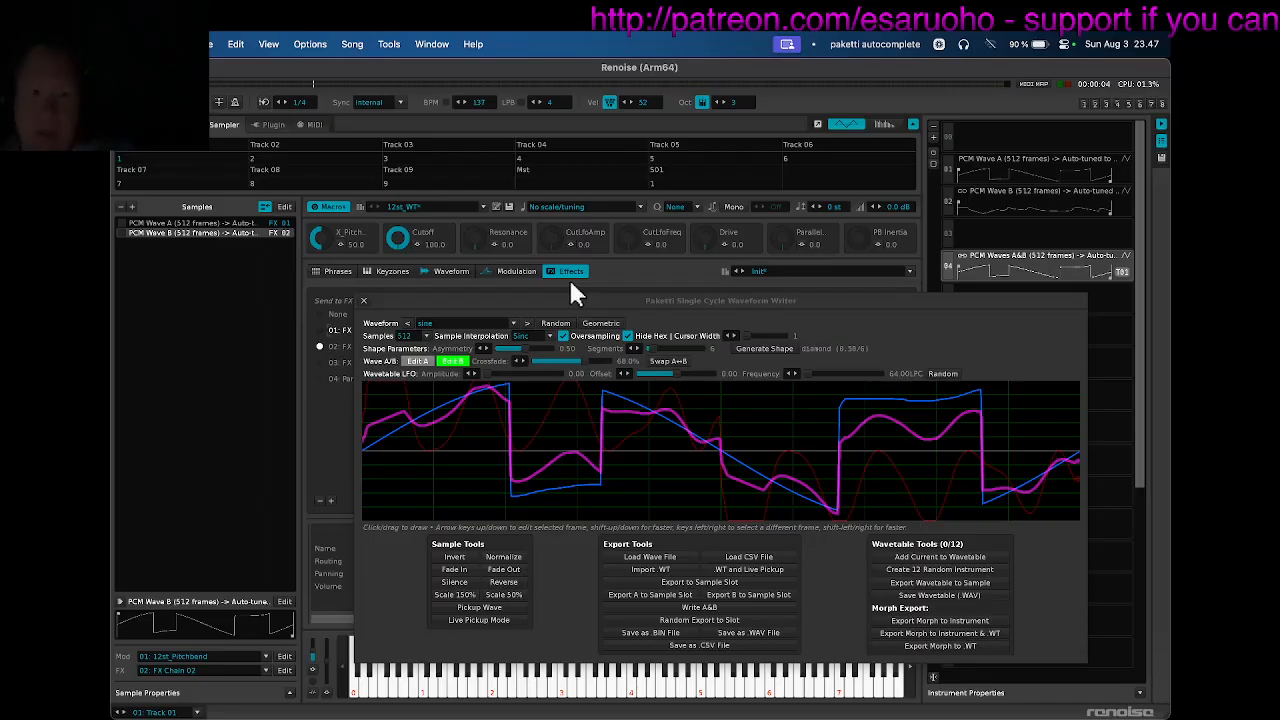
drag(568, 300, 564, 422)
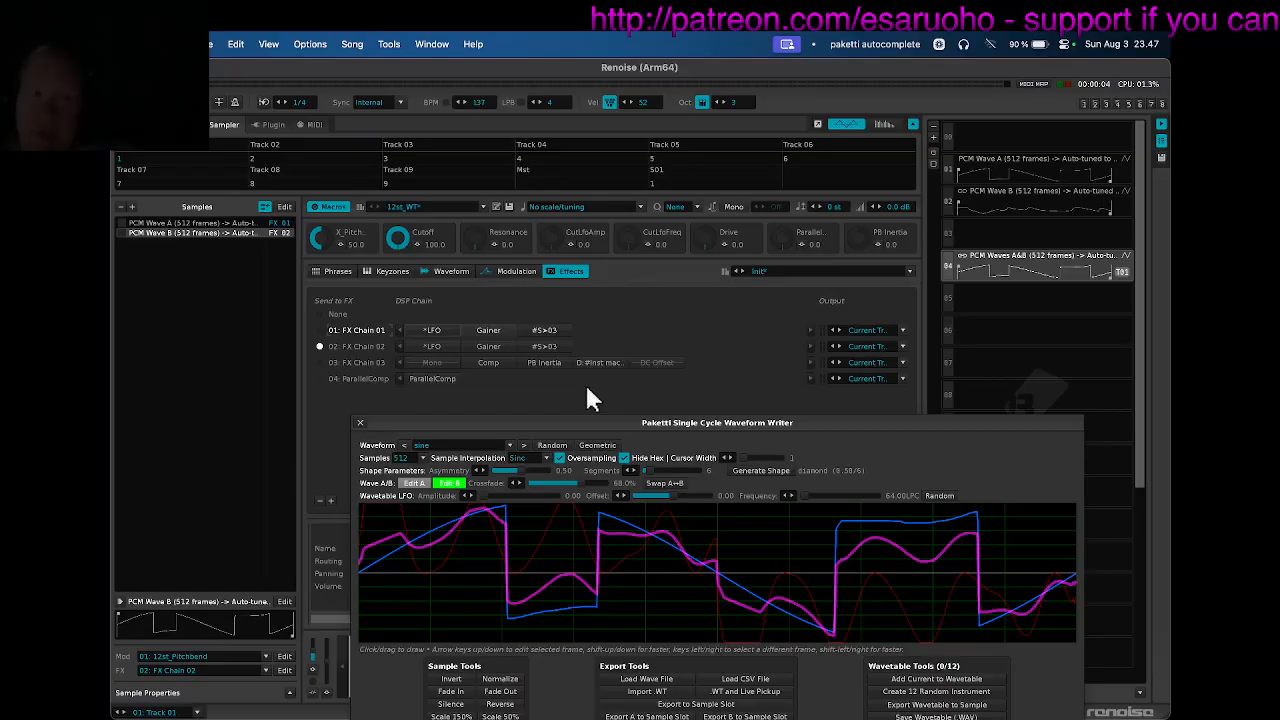
key(F4)
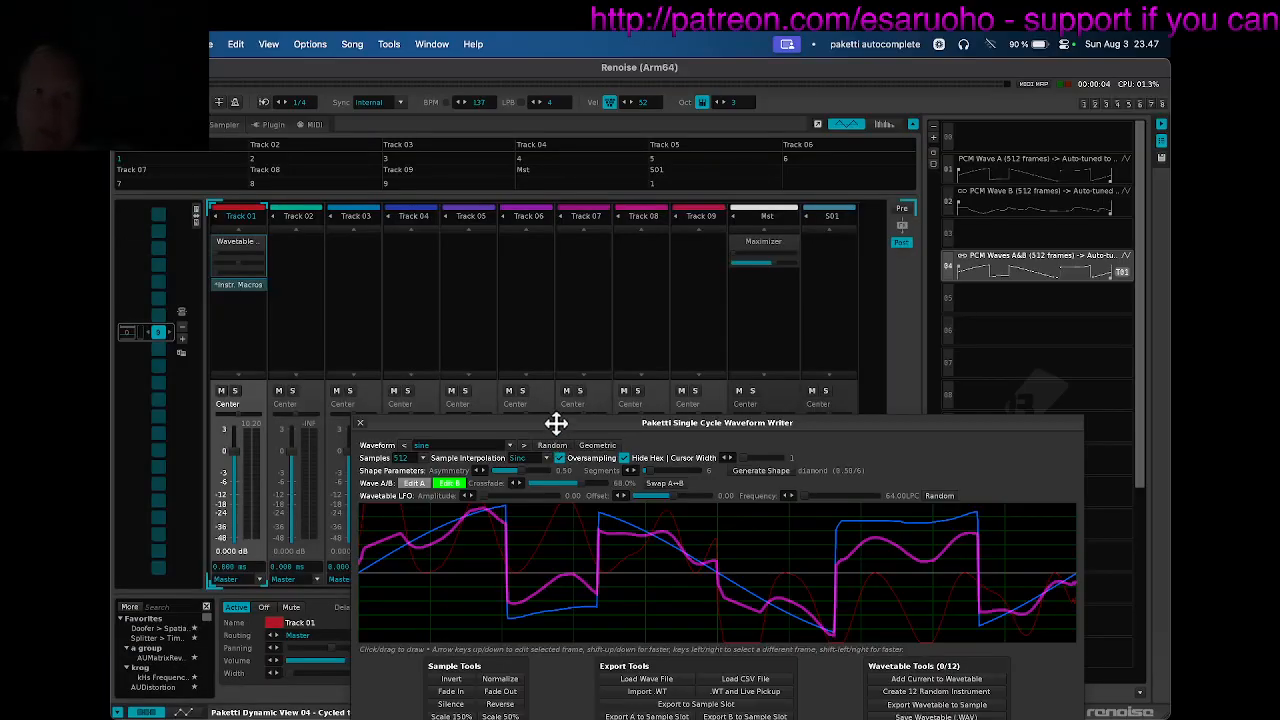
drag(543, 423, 610, 132)
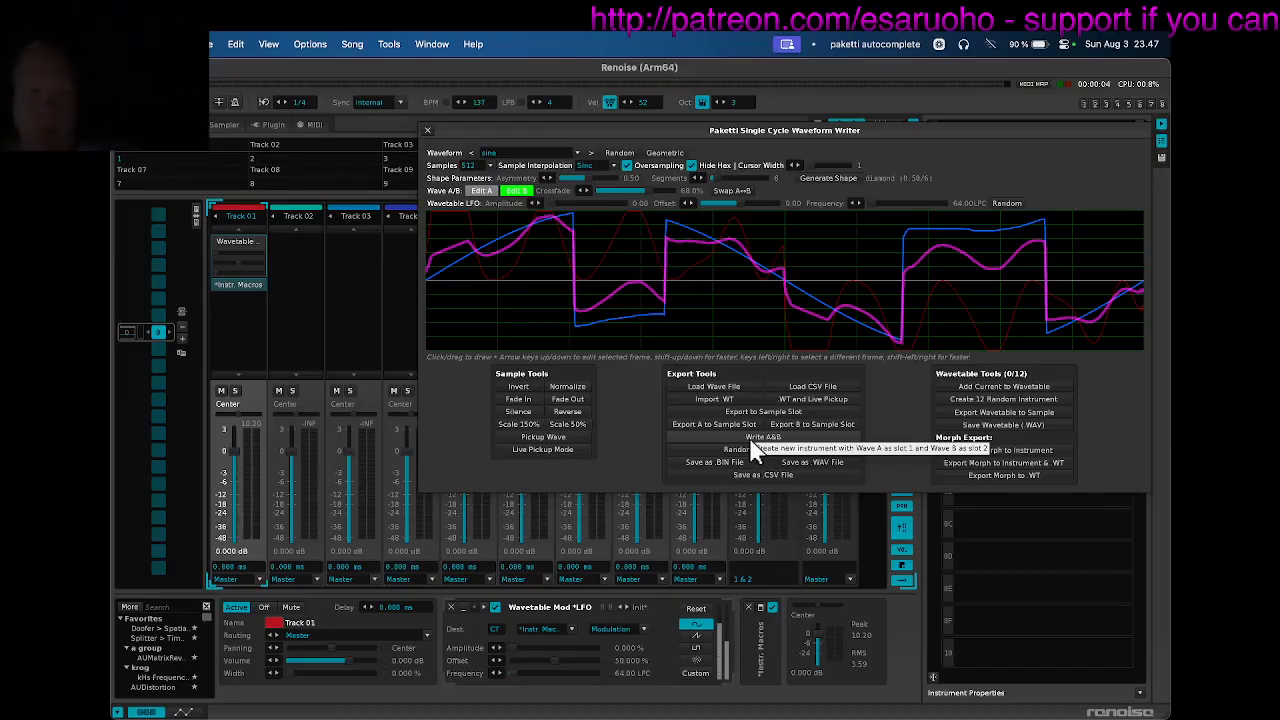
Return to the sample's waveform view and draw several raised and lowered blocks across the first two thirds of wave B.
key(F3)
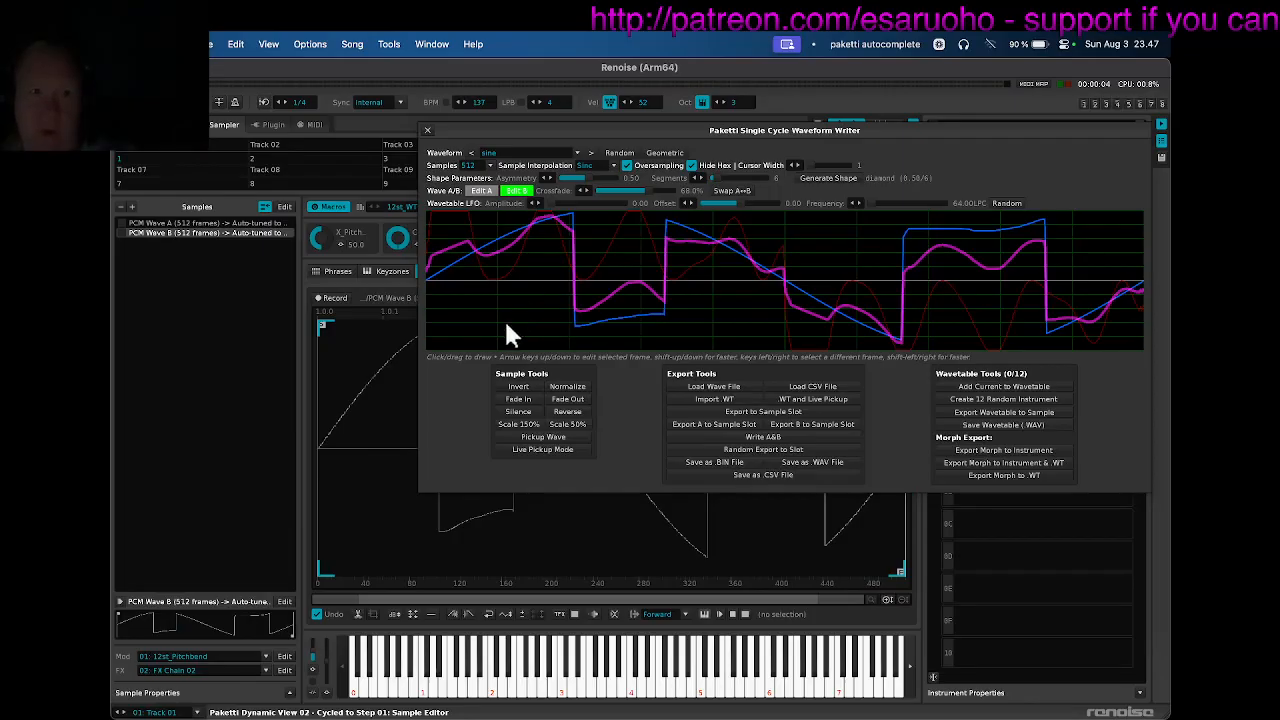
drag(480, 332, 567, 335)
mouse_move(690, 316)
mouse_down()
mouse_move(772, 322)
mouse_move(820, 256)
mouse_move(865, 251)
mouse_up()
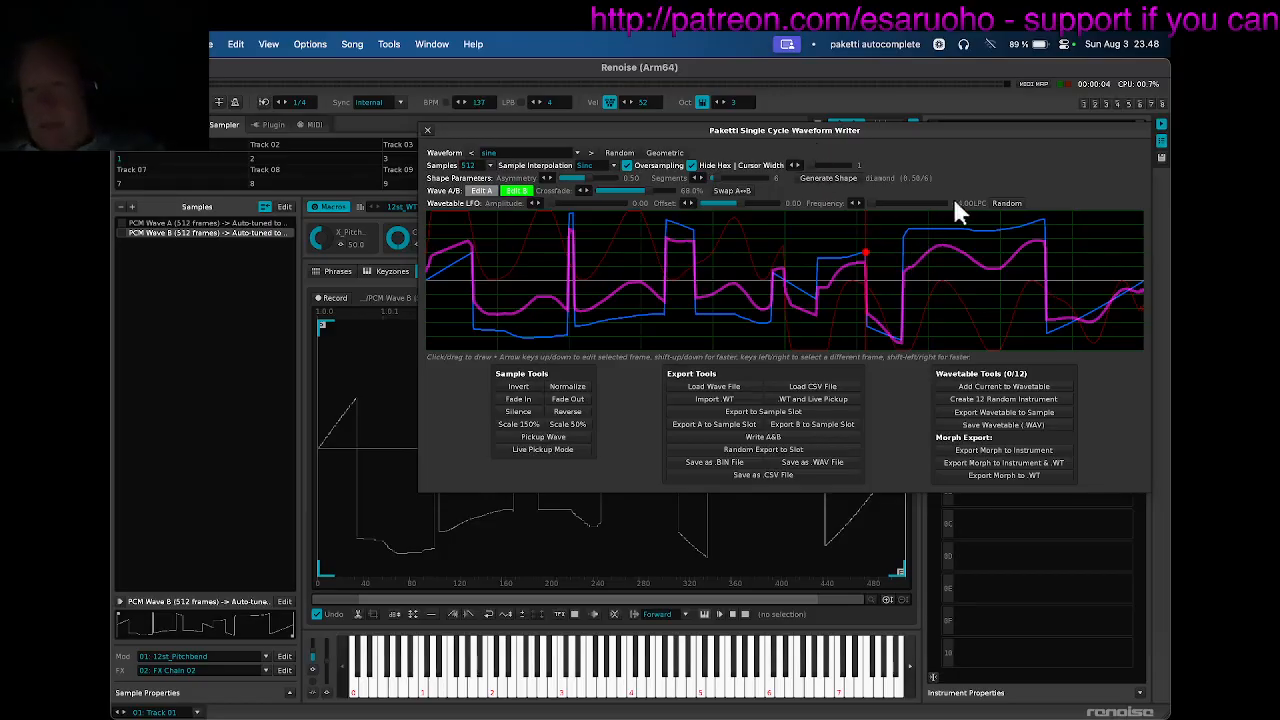
Show the pattern editor with Track 01's Wavetable Mod *LFO and set the wavetable LFO frequency to 250 LPC.
key(F2)
key(F2)
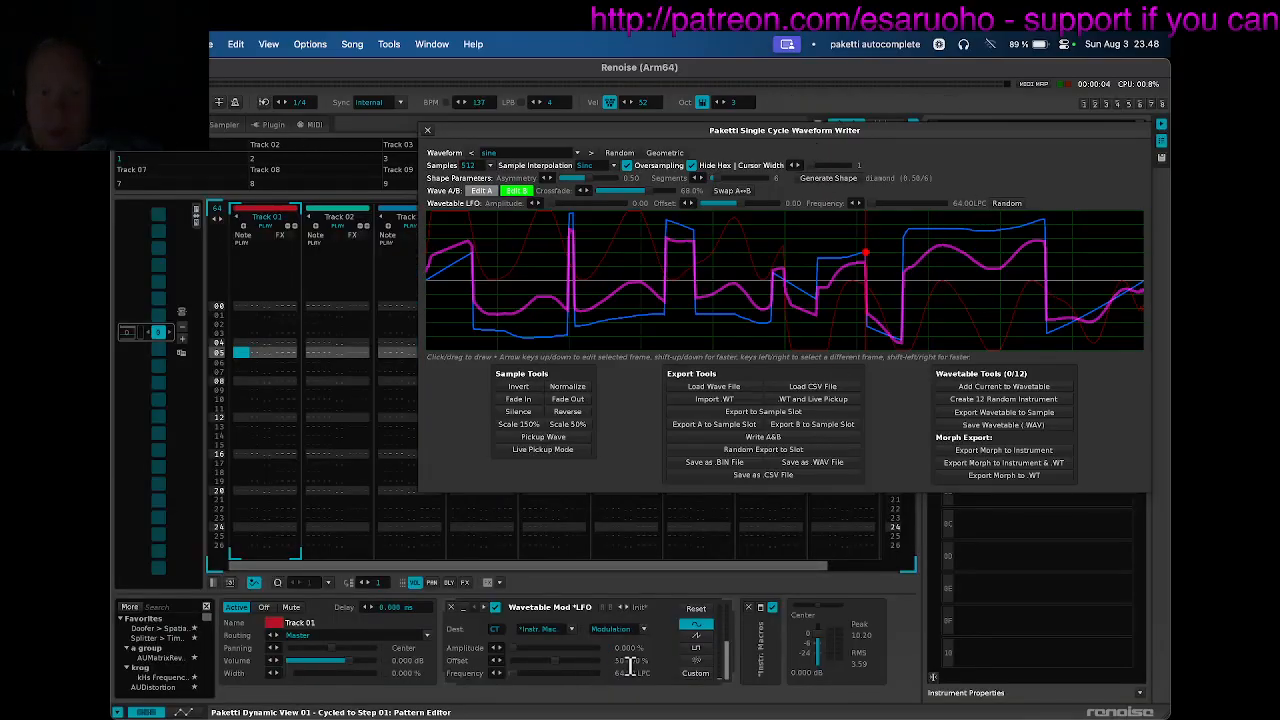
mouse_move(880, 203)
mouse_down()
mouse_move(940, 203)
mouse_move(879, 203)
mouse_up()
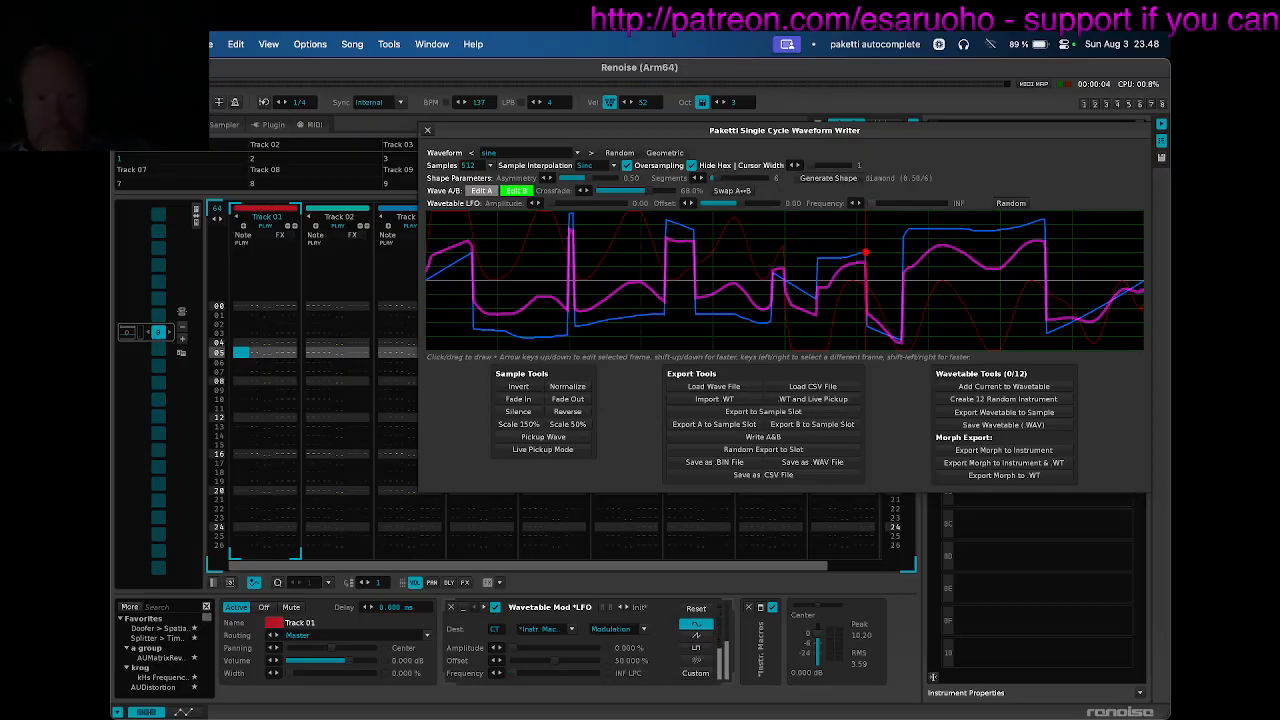
drag(875, 203, 877, 203)
click(350, 78)
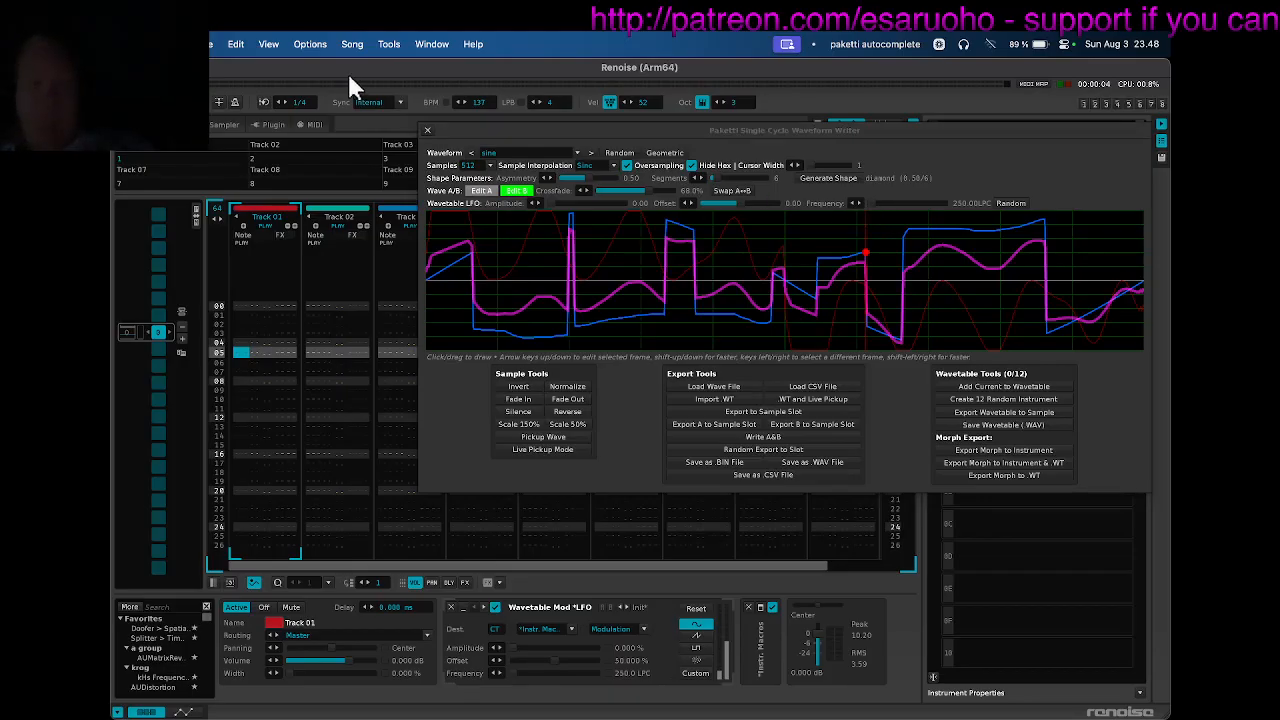
Play notes on the instrument from the sample's waveform view and raise the wavetable LFO amplitude to 1.00.
key(z)
key(F3)
key(q)
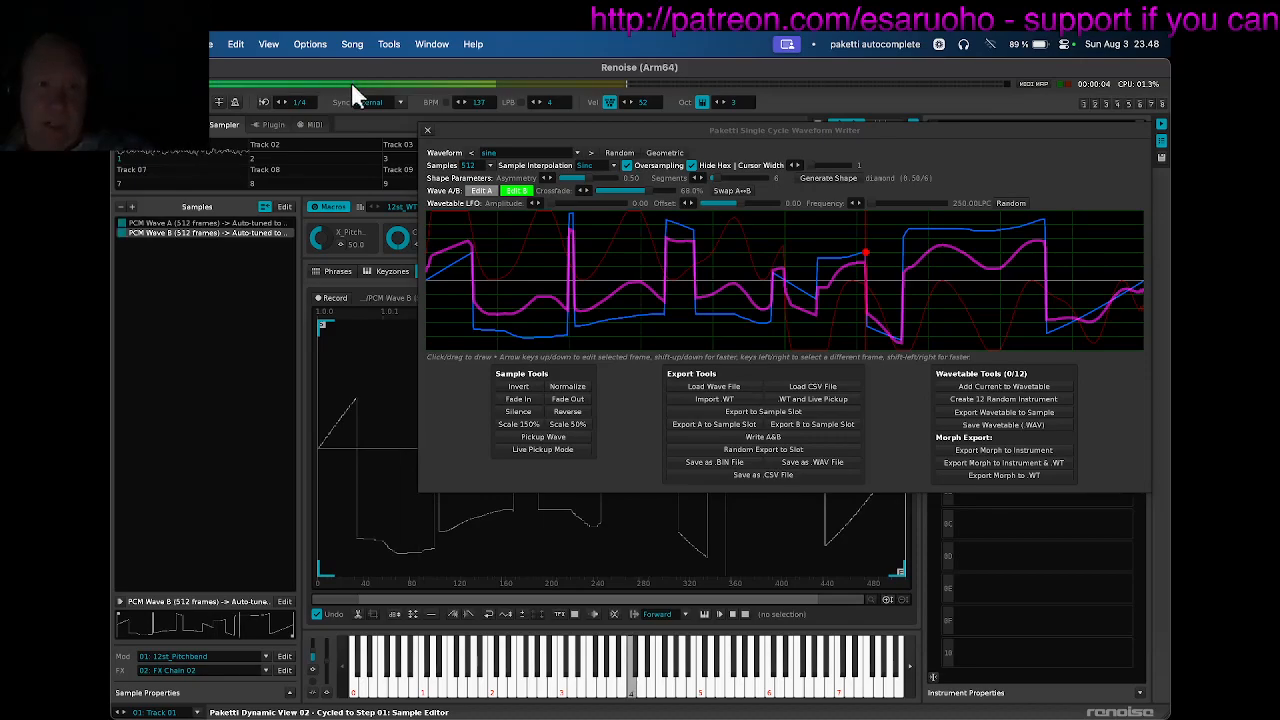
click(552, 200)
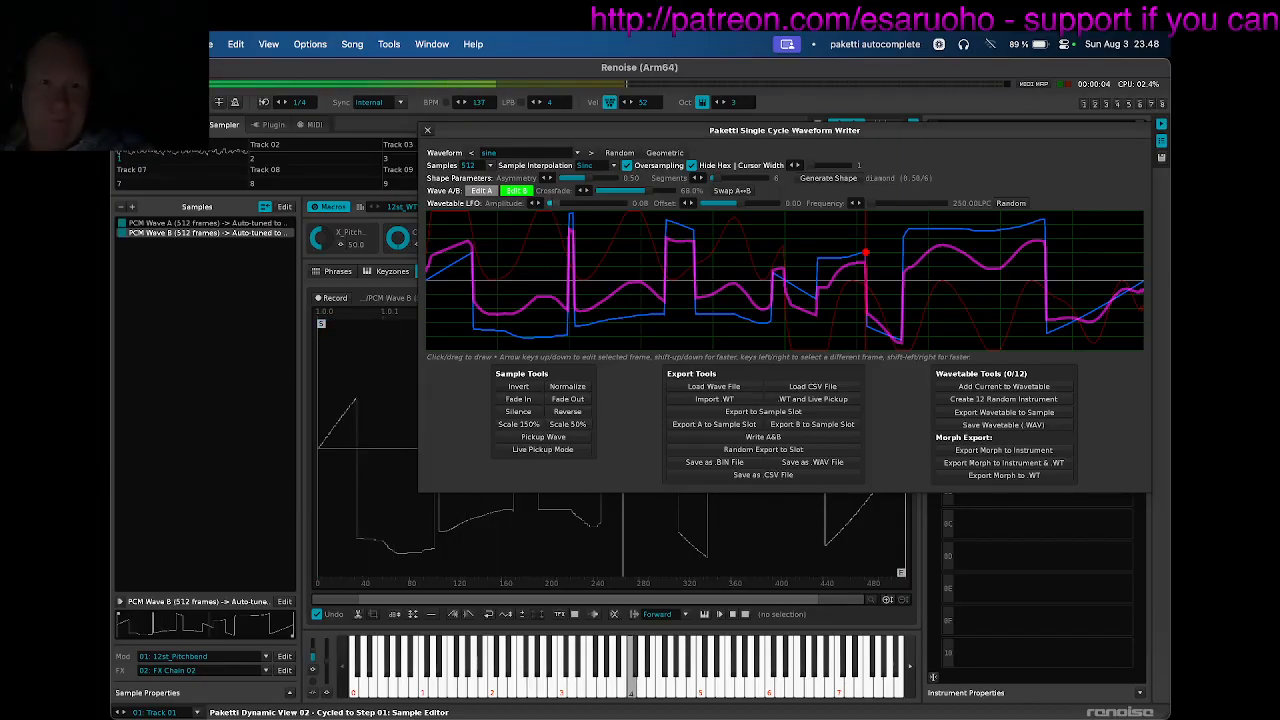
drag(552, 203, 626, 205)
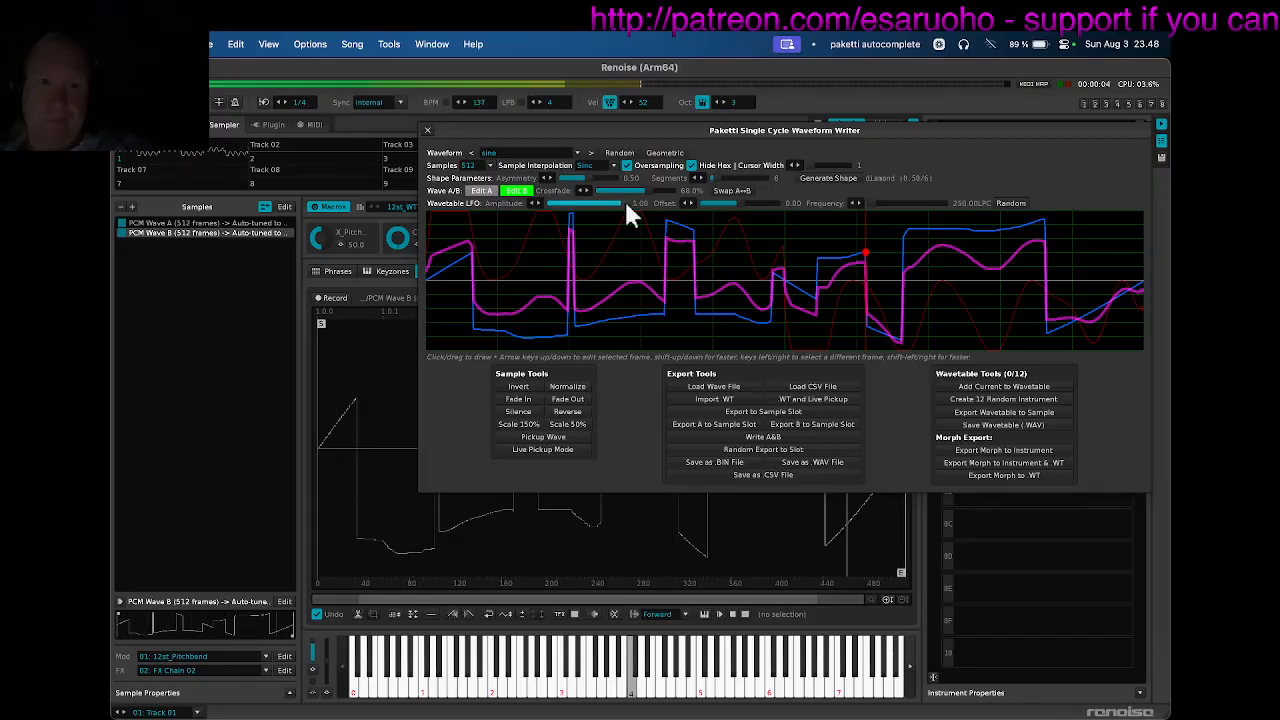
Draw new shapes in the middle of wave B and wave A, and generate a random waveform for wave A.
mouse_move(615, 290)
mouse_down()
mouse_move(640, 268)
mouse_move(676, 337)
mouse_move(723, 337)
mouse_up()
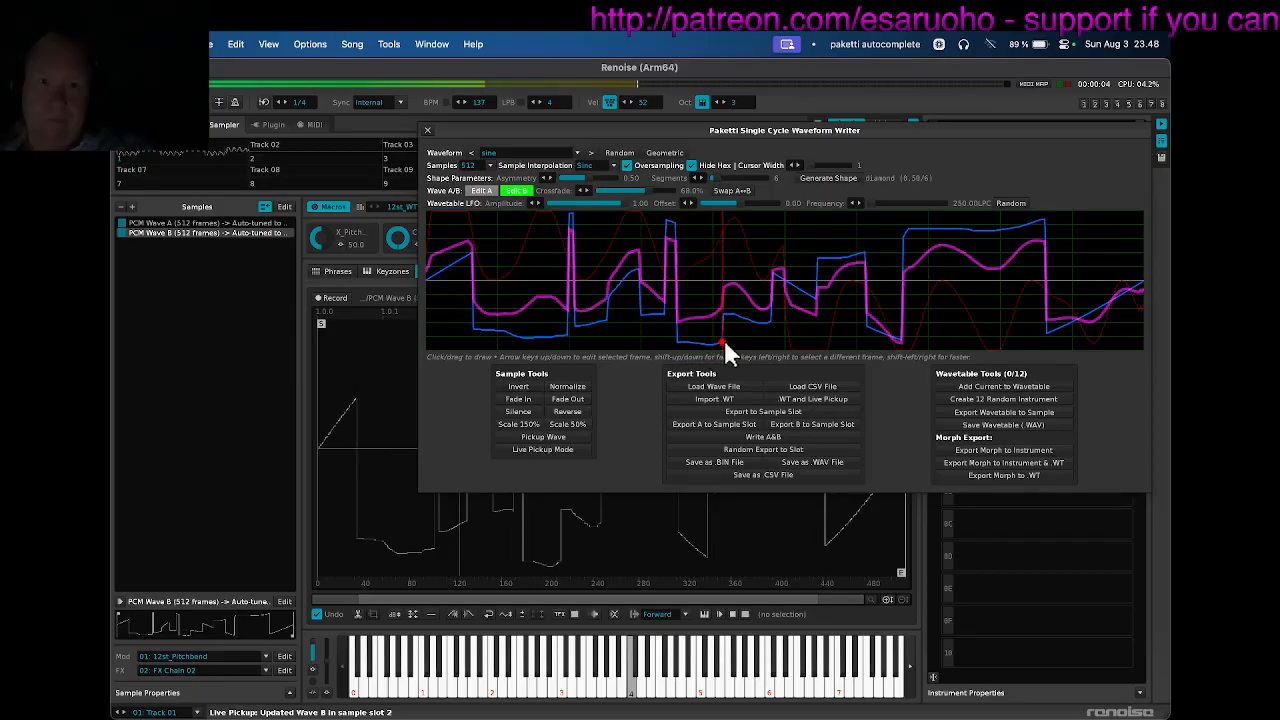
click(483, 190)
drag(615, 330, 742, 290)
click(620, 152)
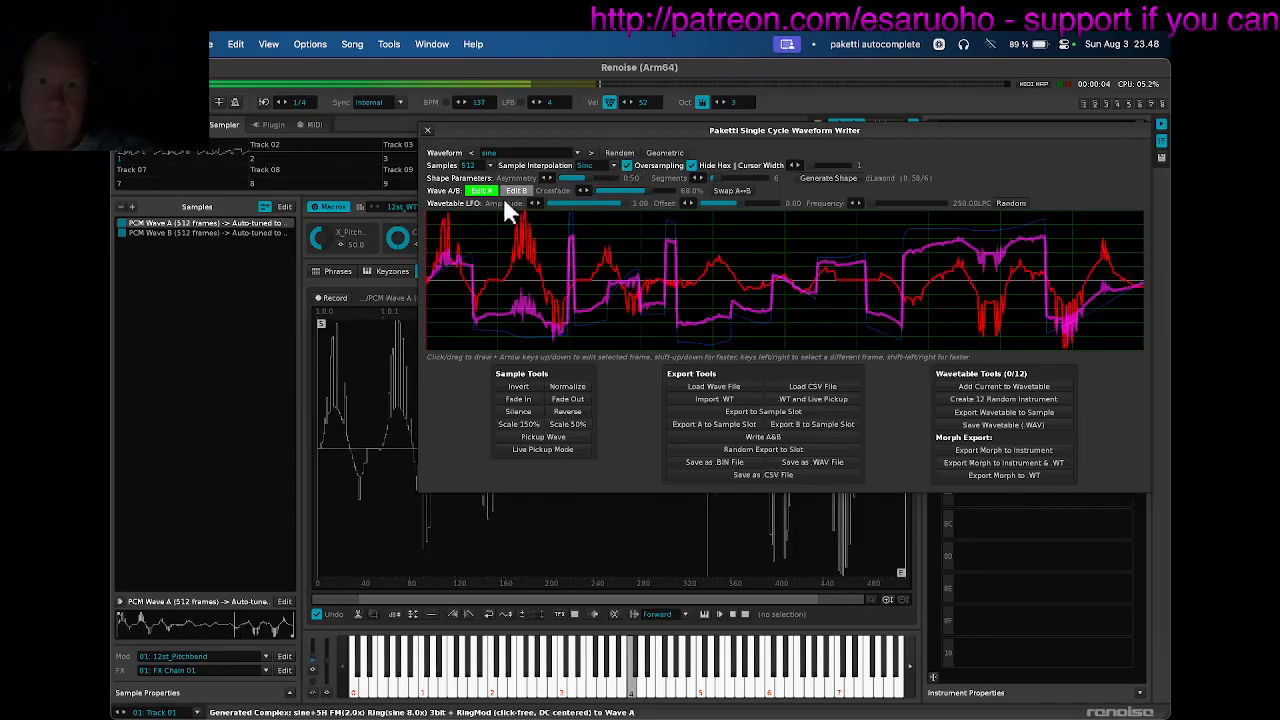
Switch to editing wave B and generate several random waveforms for it in succession.
click(516, 190)
click(625, 152)
click(625, 152)
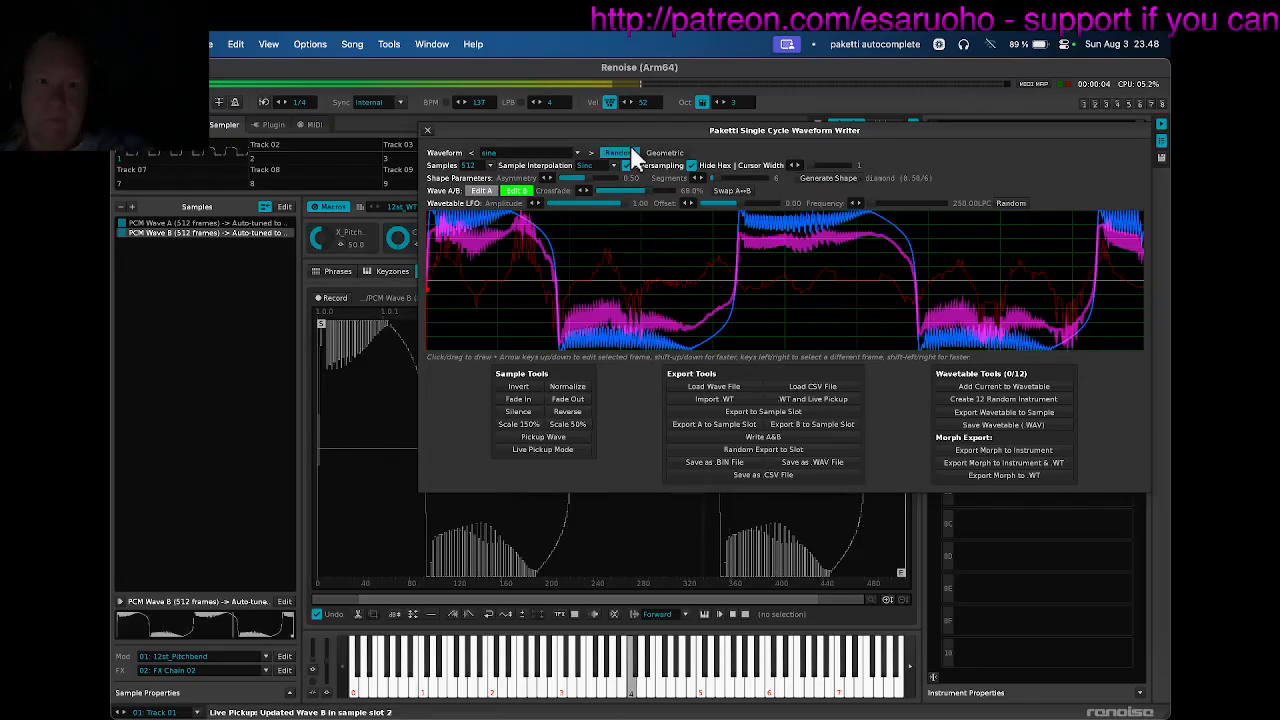
click(631, 147)
click(631, 147)
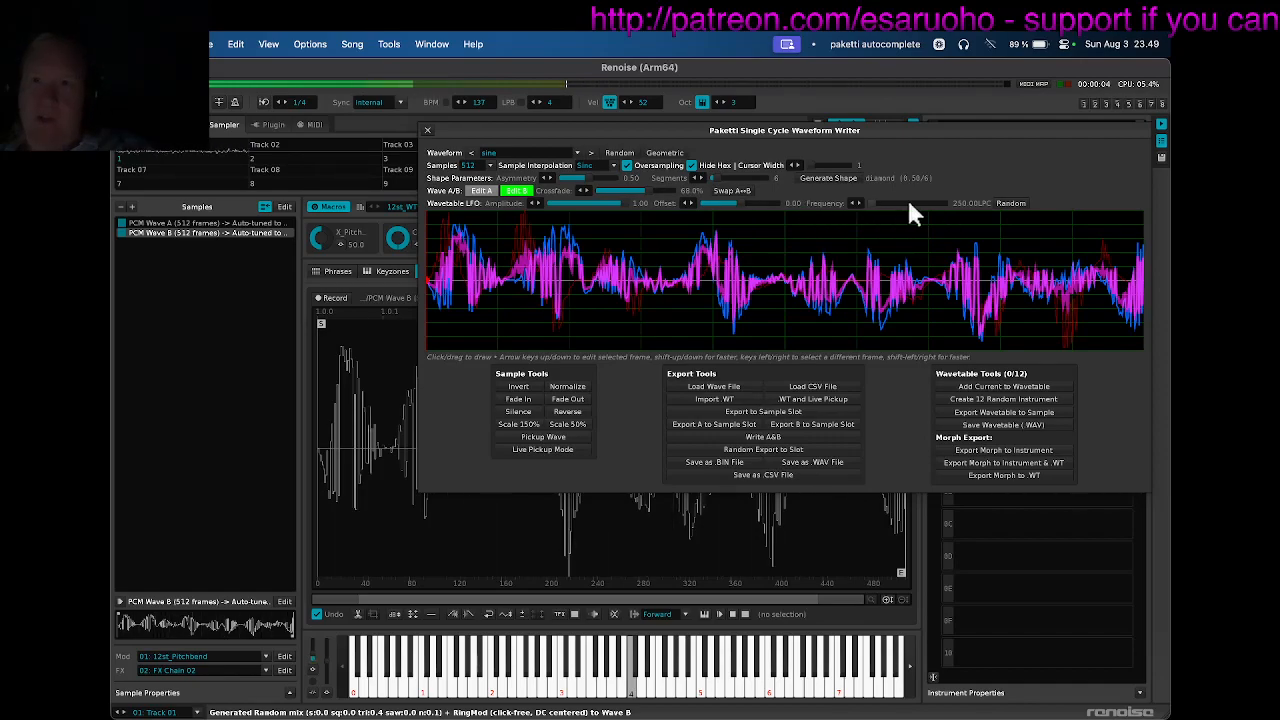
Sweep the wavetable LFO frequency while notes sound, set its offset to 0.30, and settle the frequency at 4.54 LPC.
drag(877, 203, 899, 203)
drag(936, 203, 895, 203)
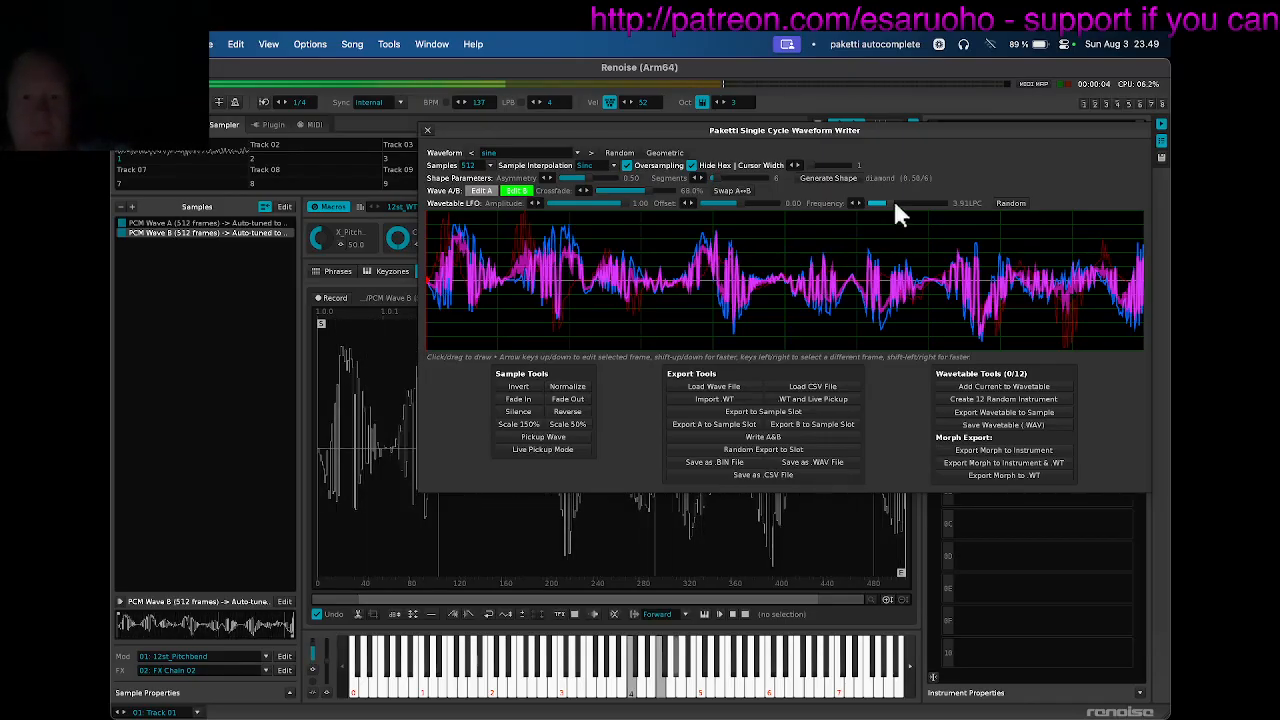
mouse_move(881, 203)
mouse_down()
mouse_move(925, 203)
mouse_move(899, 203)
mouse_up()
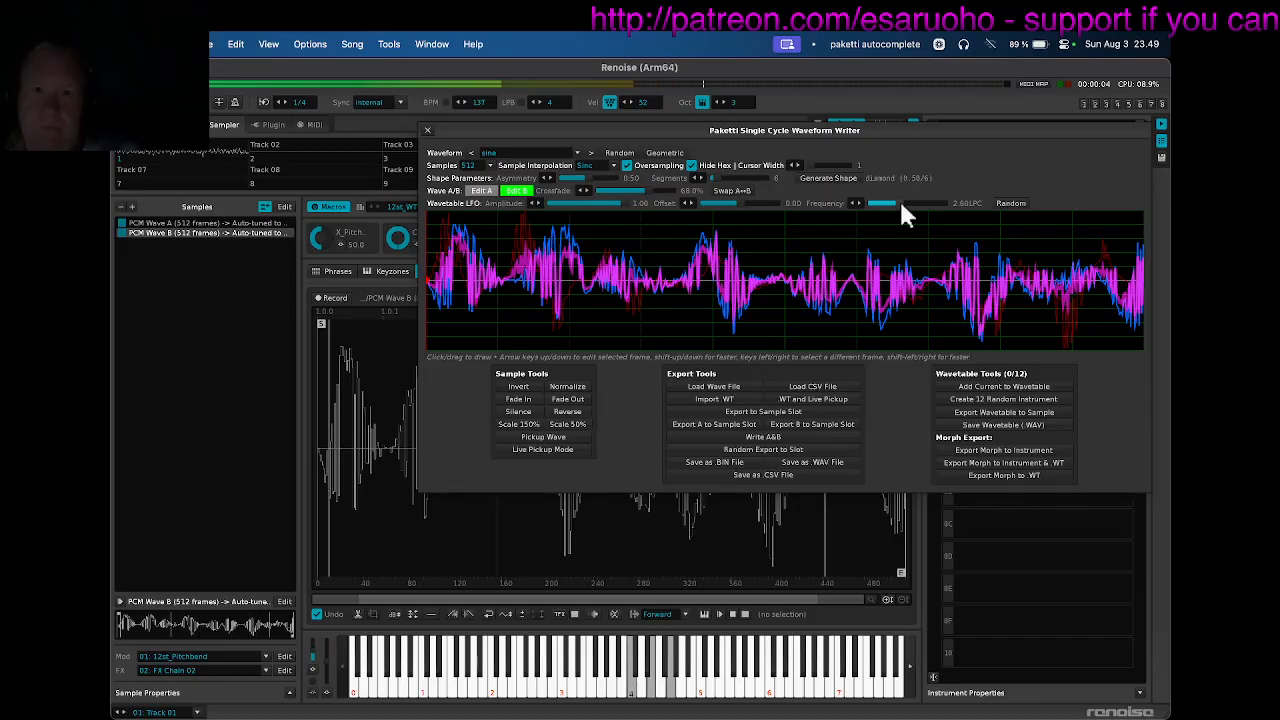
drag(743, 204, 758, 204)
mouse_move(880, 203)
mouse_down()
mouse_move(897, 203)
mouse_move(883, 208)
mouse_up()
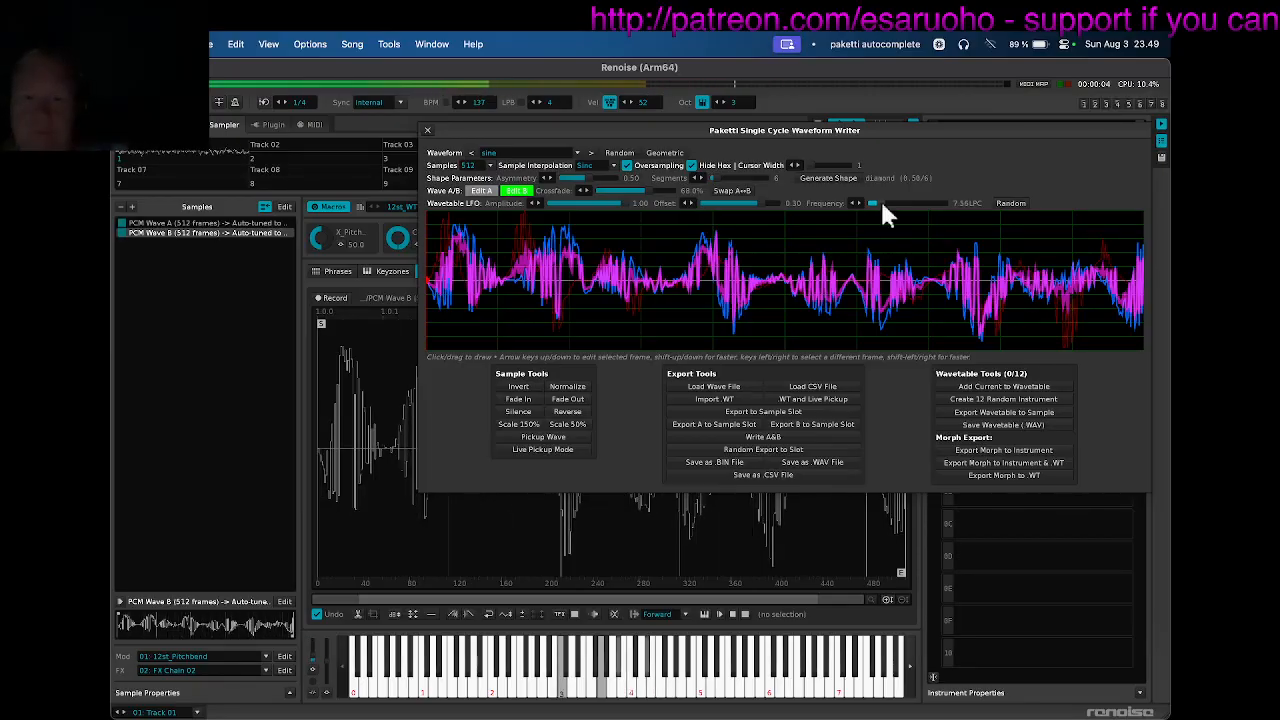
mouse_move(882, 206)
mouse_down()
mouse_move(899, 204)
mouse_move(887, 198)
mouse_up()
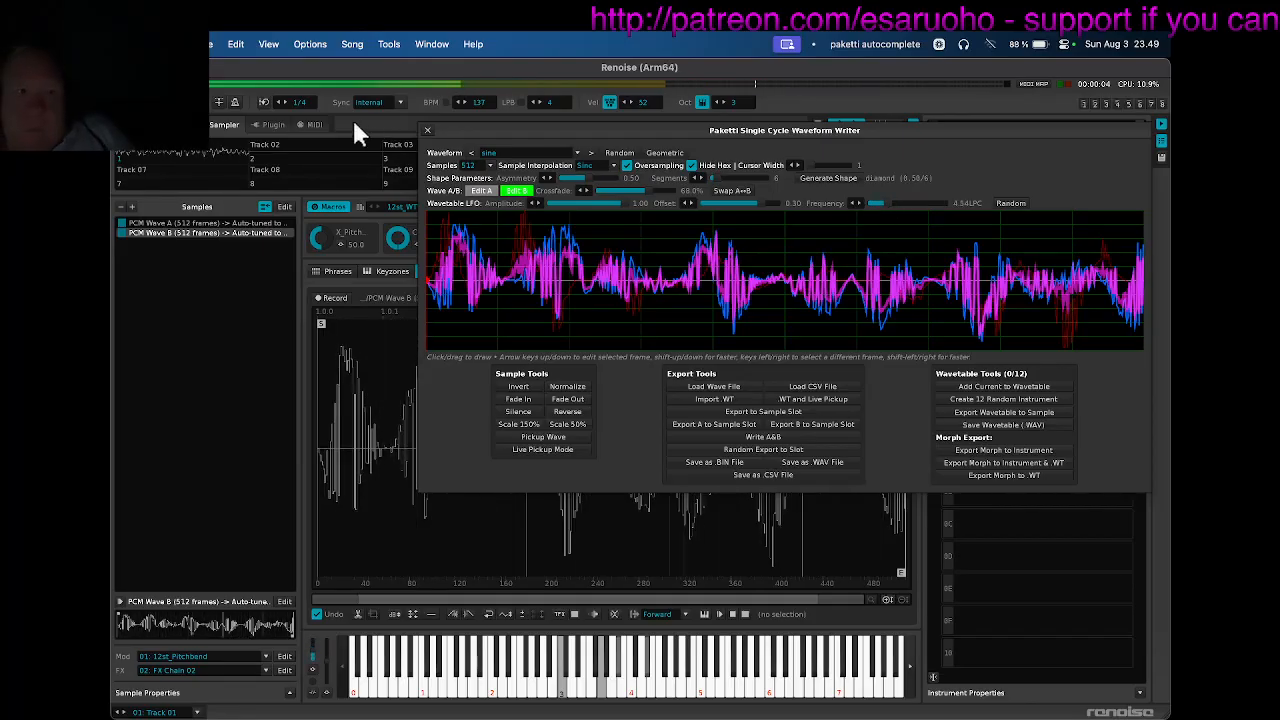
Close the Waveform Writer and set the instrument's Volume AHDSR attack to 749 ms, hold to 16.33 s and release to 2.997 s.
click(428, 130)
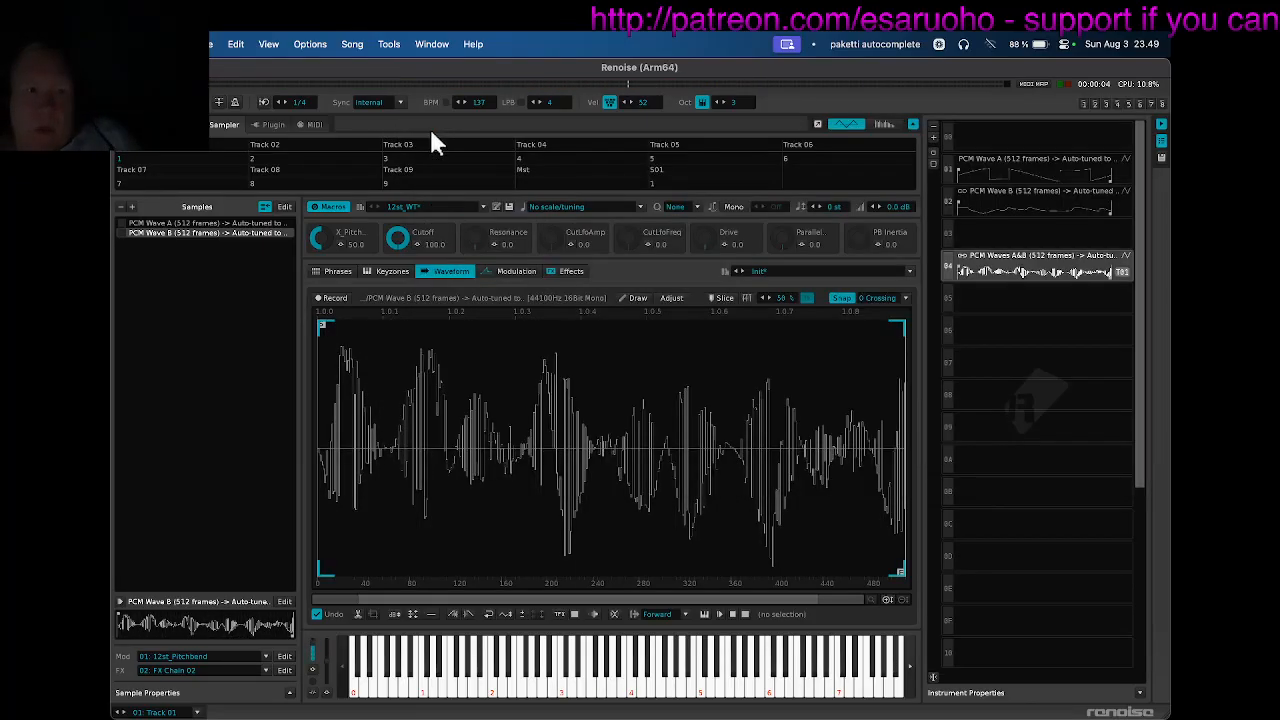
click(519, 270)
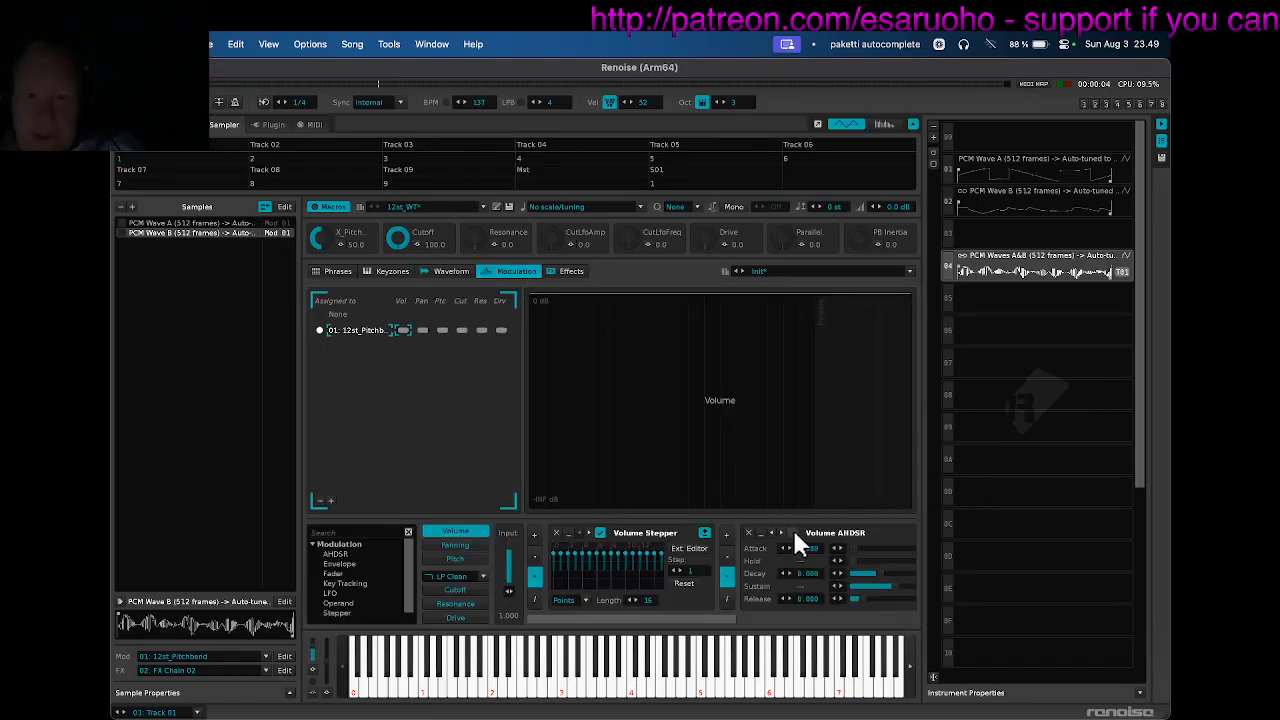
drag(671, 619, 777, 619)
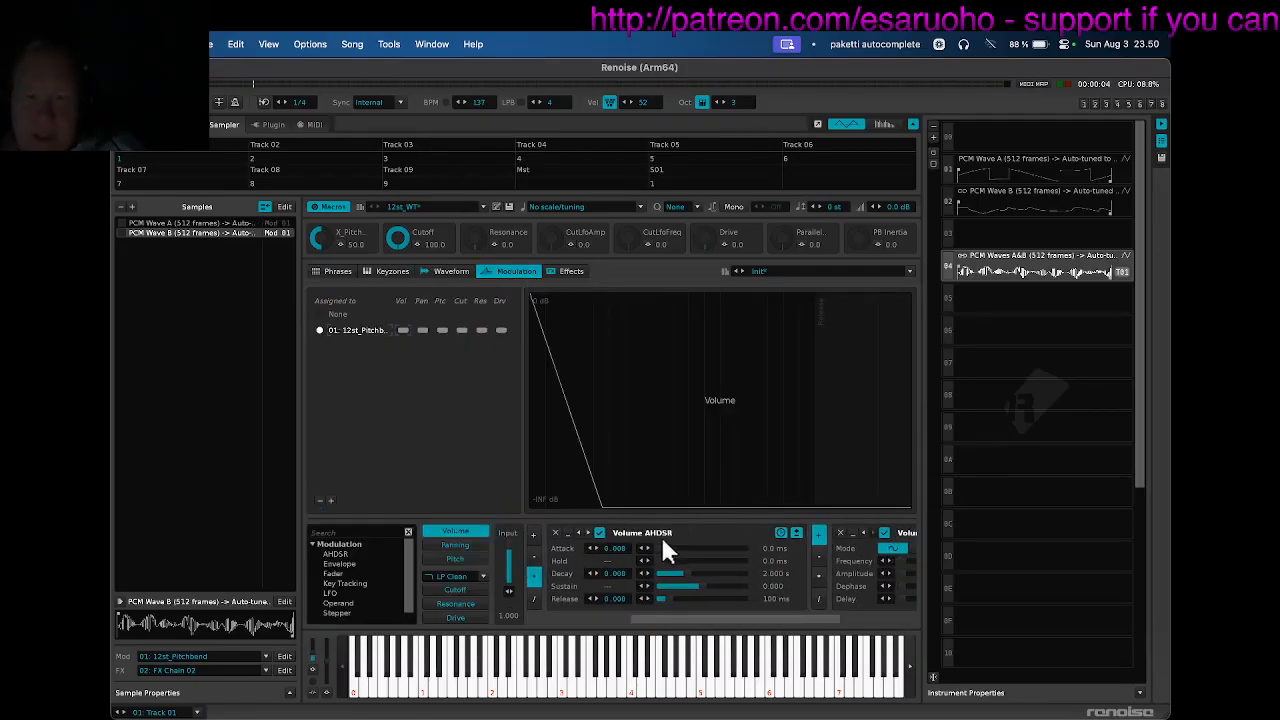
drag(664, 547, 714, 561)
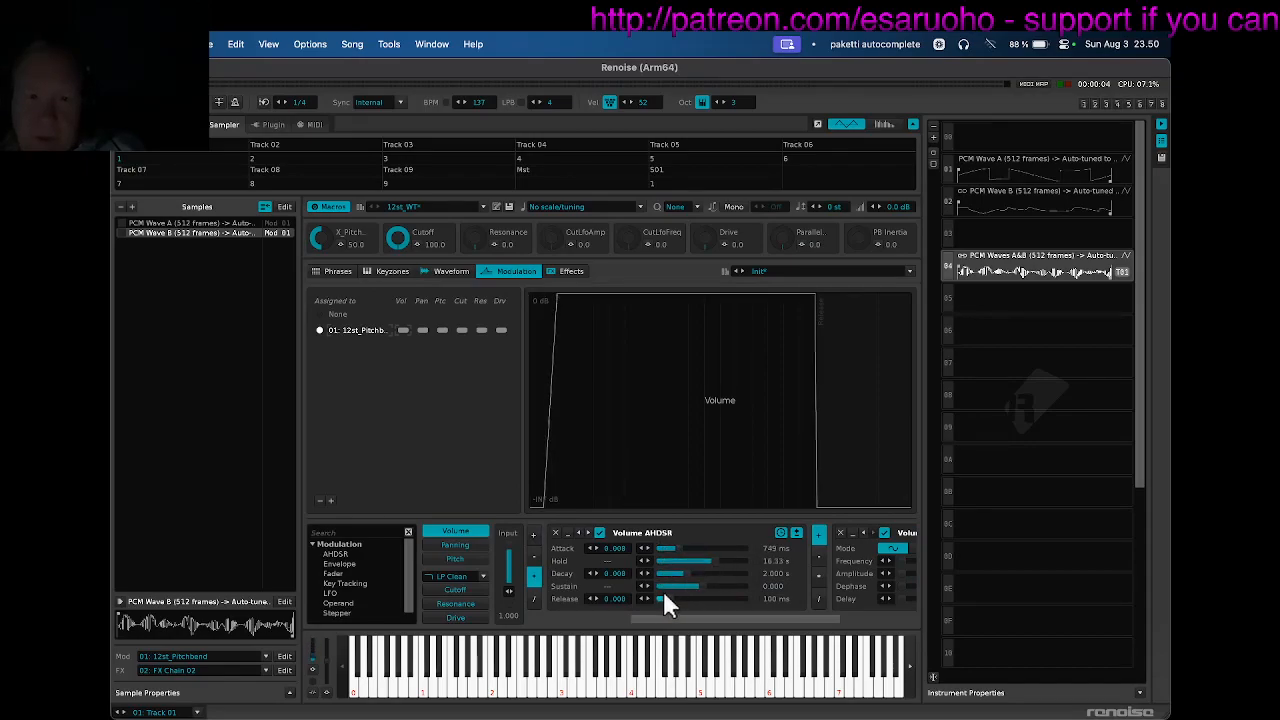
drag(670, 598, 688, 598)
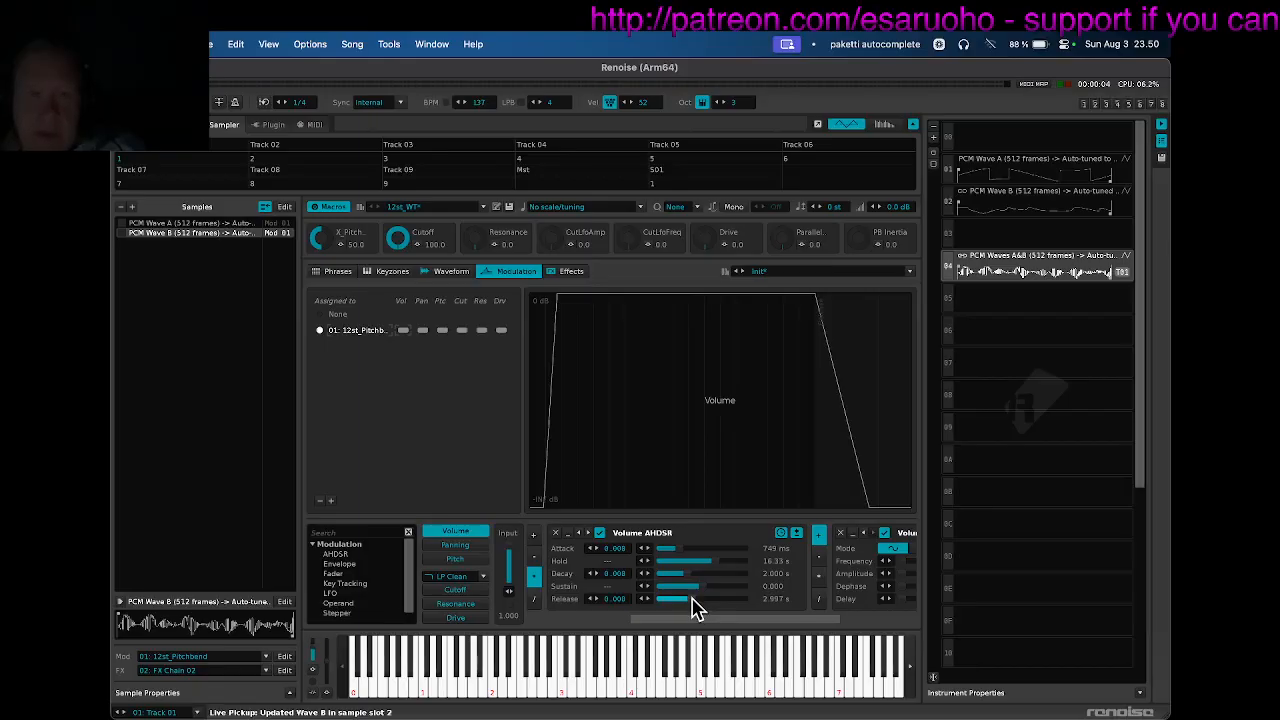
Reopen the Waveform Writer and play low notes on the instrument to audition the new volume envelope.
key(ctrl+w)
click(563, 67)
key(z)
key(b)
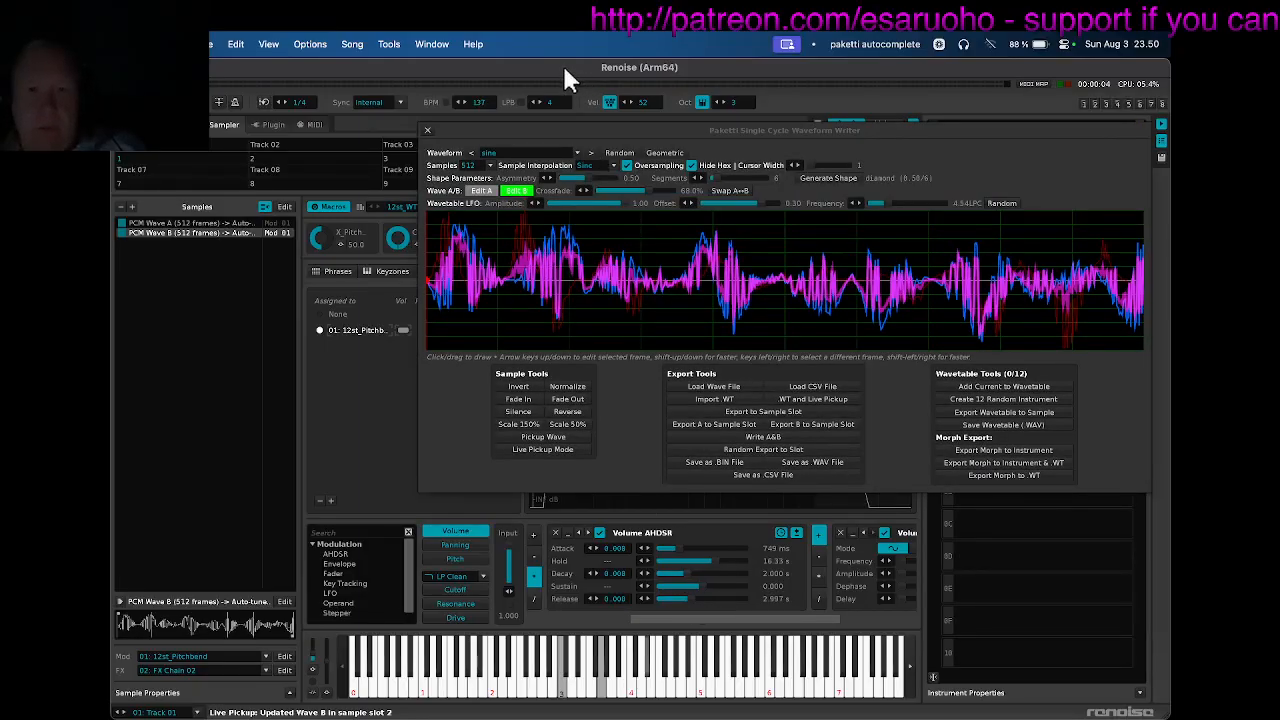
Set the wavetable LFO frequency to 5.68 LPC and, with notes sounding, lengthen the Volume AHDSR hold to about 40 s.
drag(873, 202, 880, 203)
key(z)
key(b)
drag(712, 560, 736, 566)
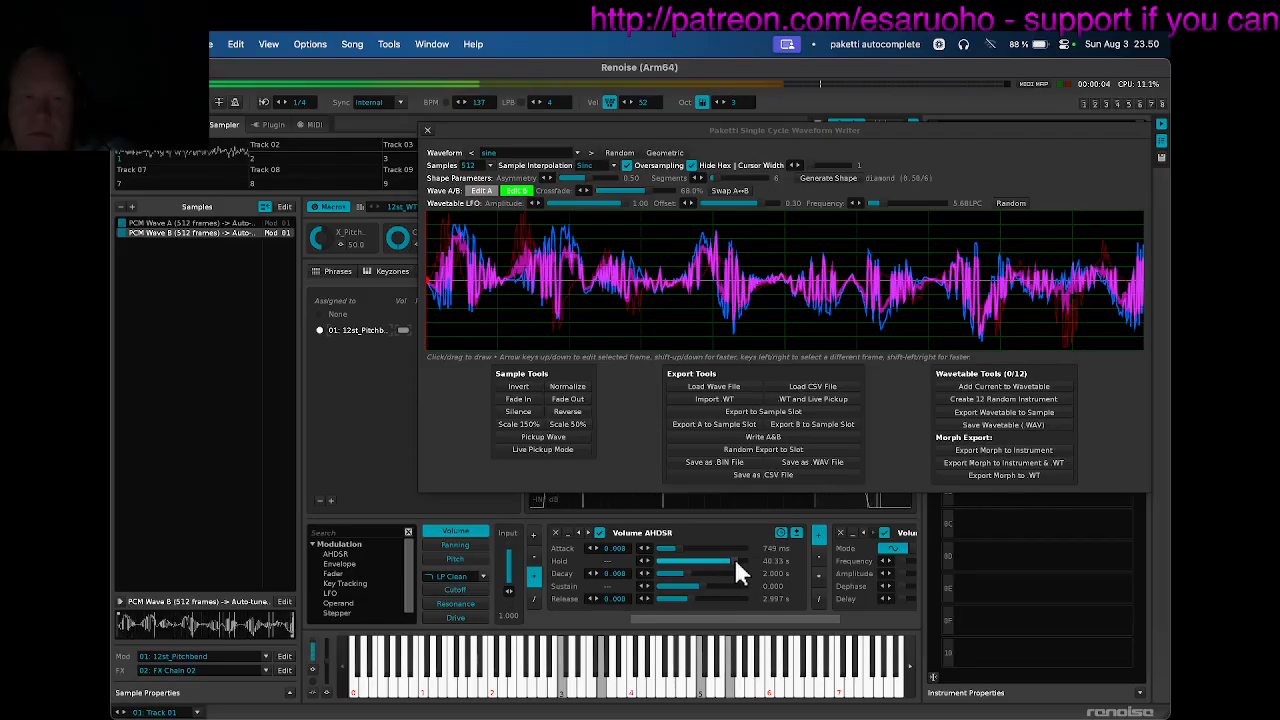
Load ValhallaVintageVerb and ValhallaDelay into the instrument's FX Chain 02 and close their plugin editors.
key(F4)
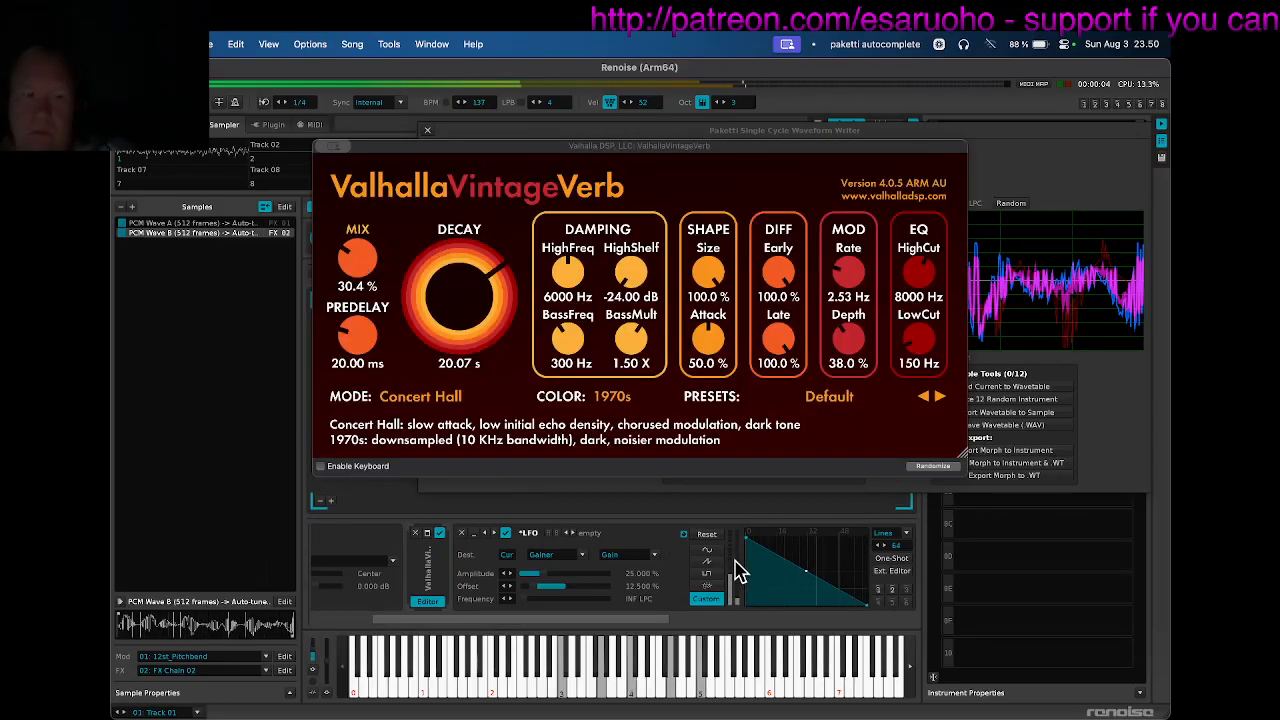
key(ctrl+d)
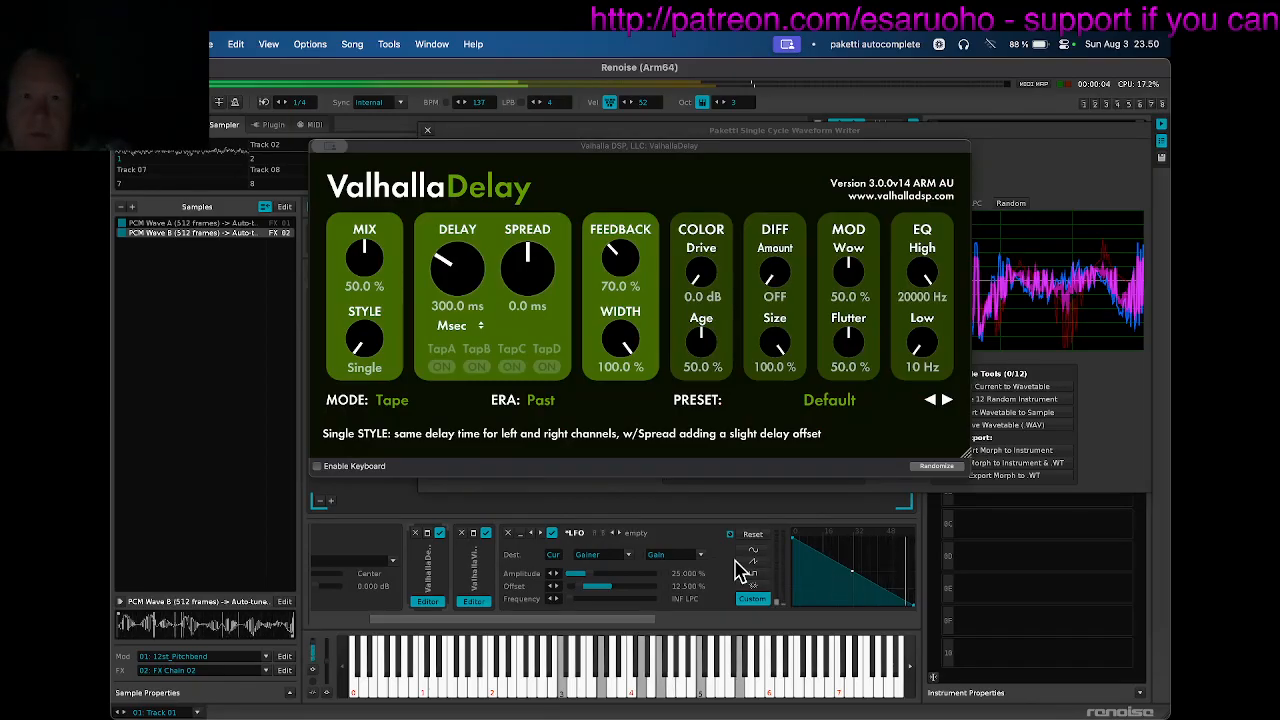
key(Escape)
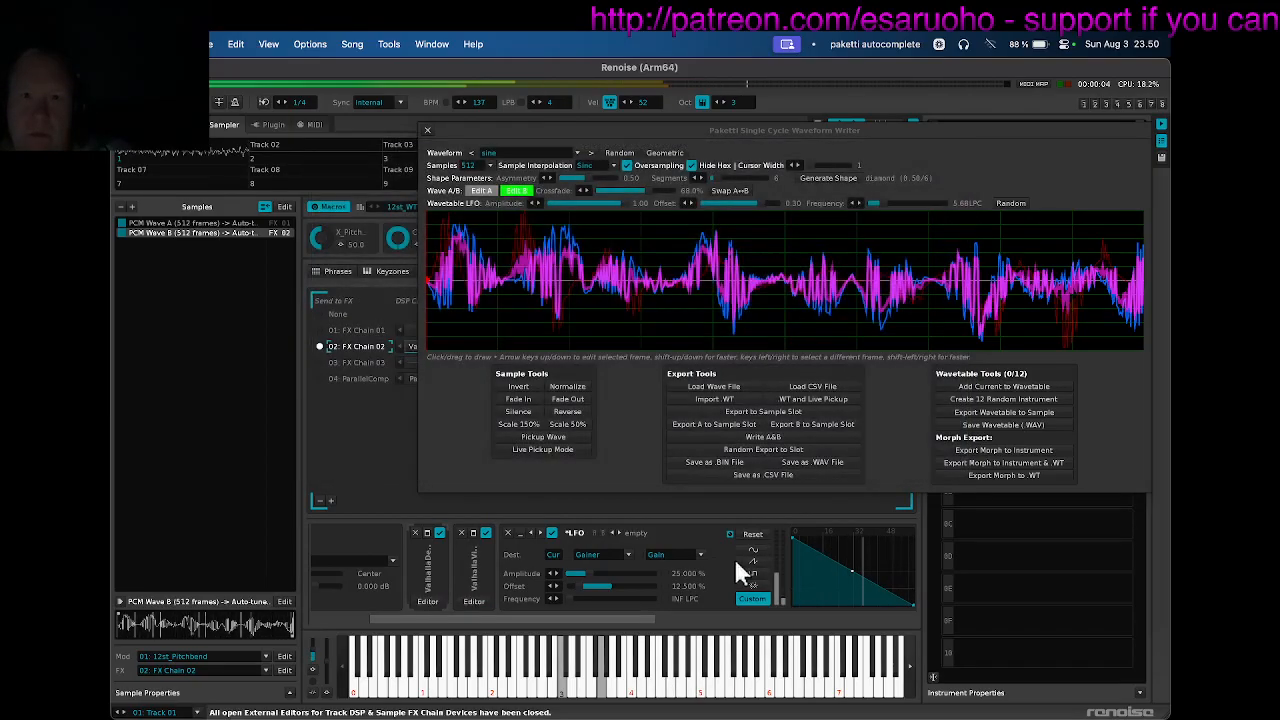
Set the wavetable LFO frequency to 20.75 LPC and its offset to 0.00 while notes sound.
click(886, 202)
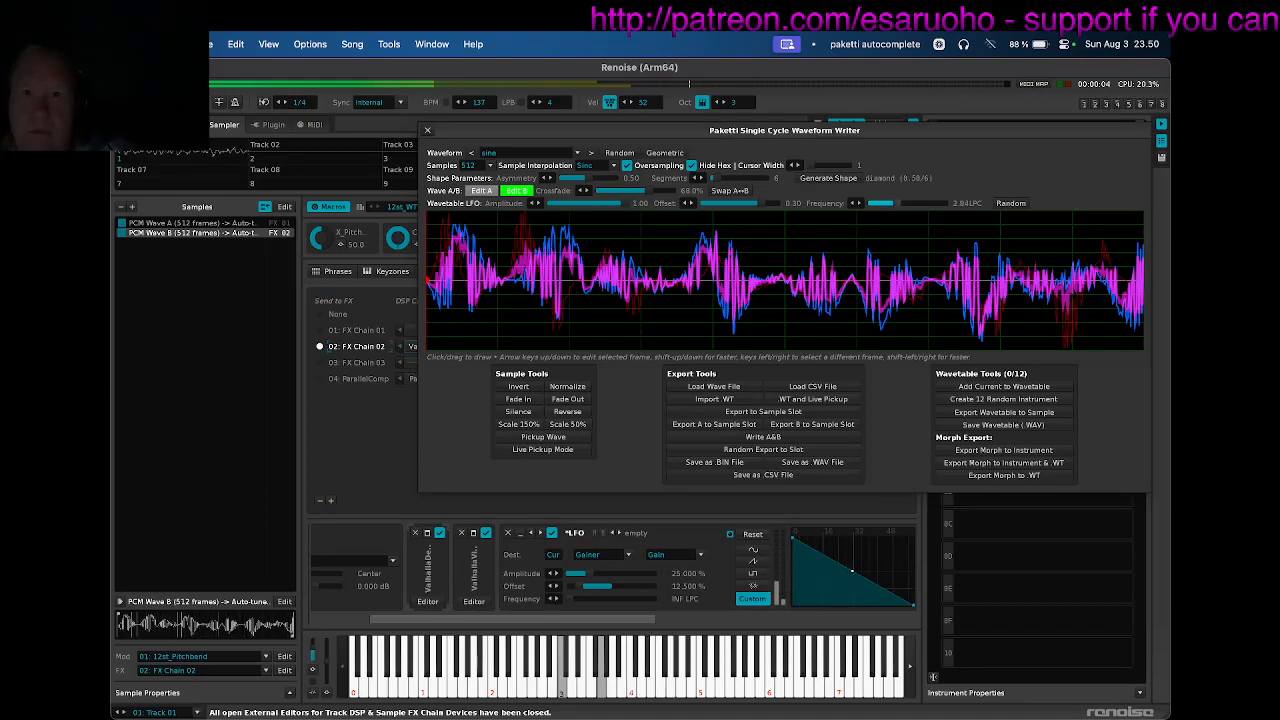
drag(889, 203, 873, 203)
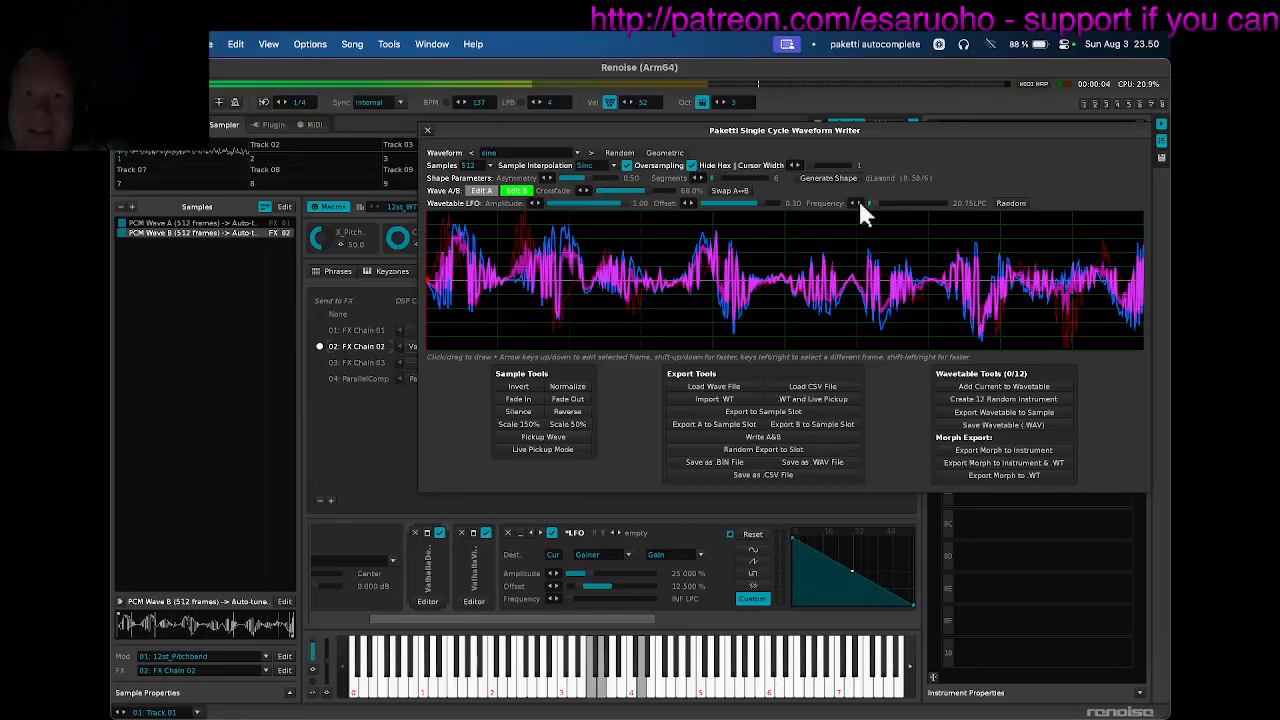
double_click(761, 203)
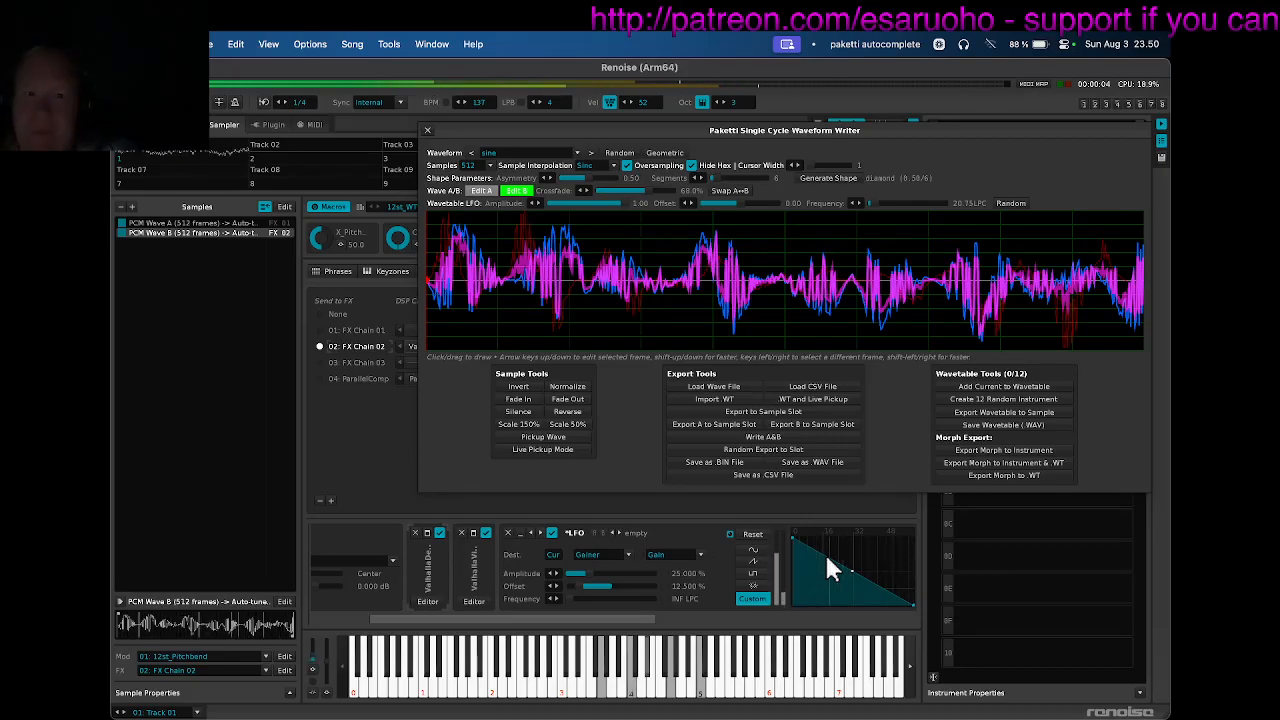
Add ValhallaShimmer to FX Chain 02 with size 0.30, high cut 15000 and mix 0.30, and close its editor.
key(ctrl+shift+s)
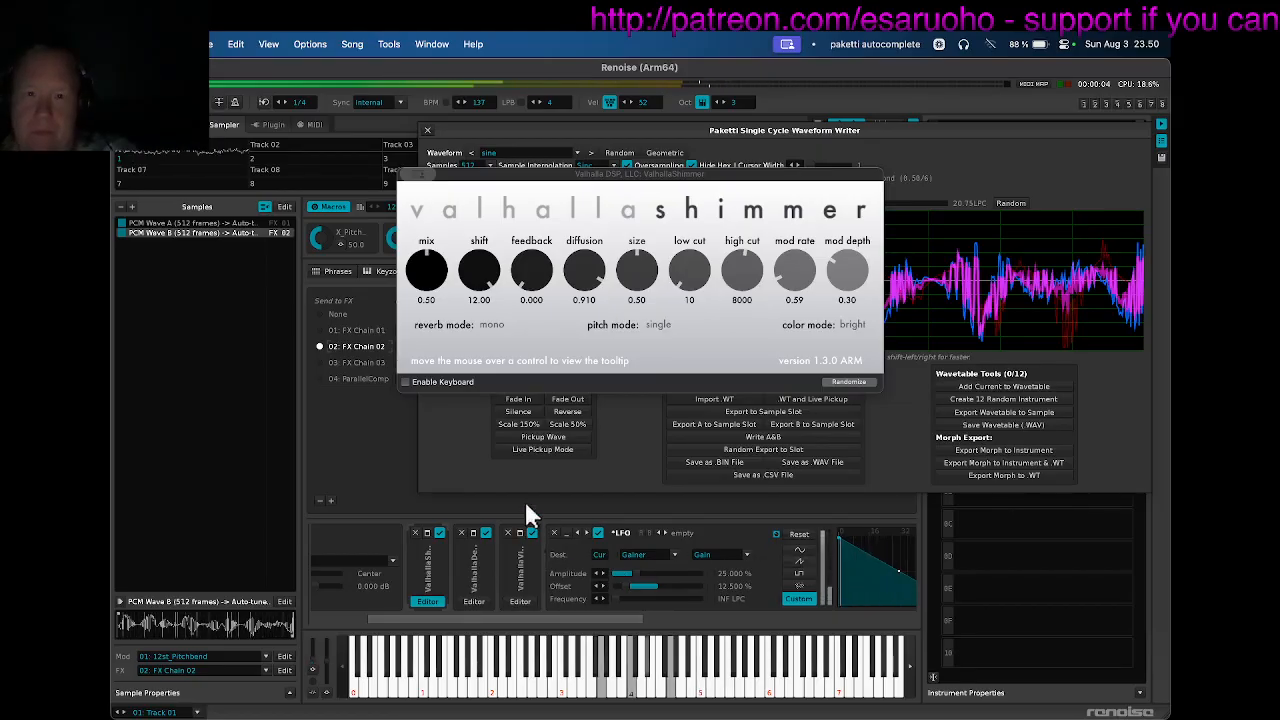
drag(637, 265, 640, 198)
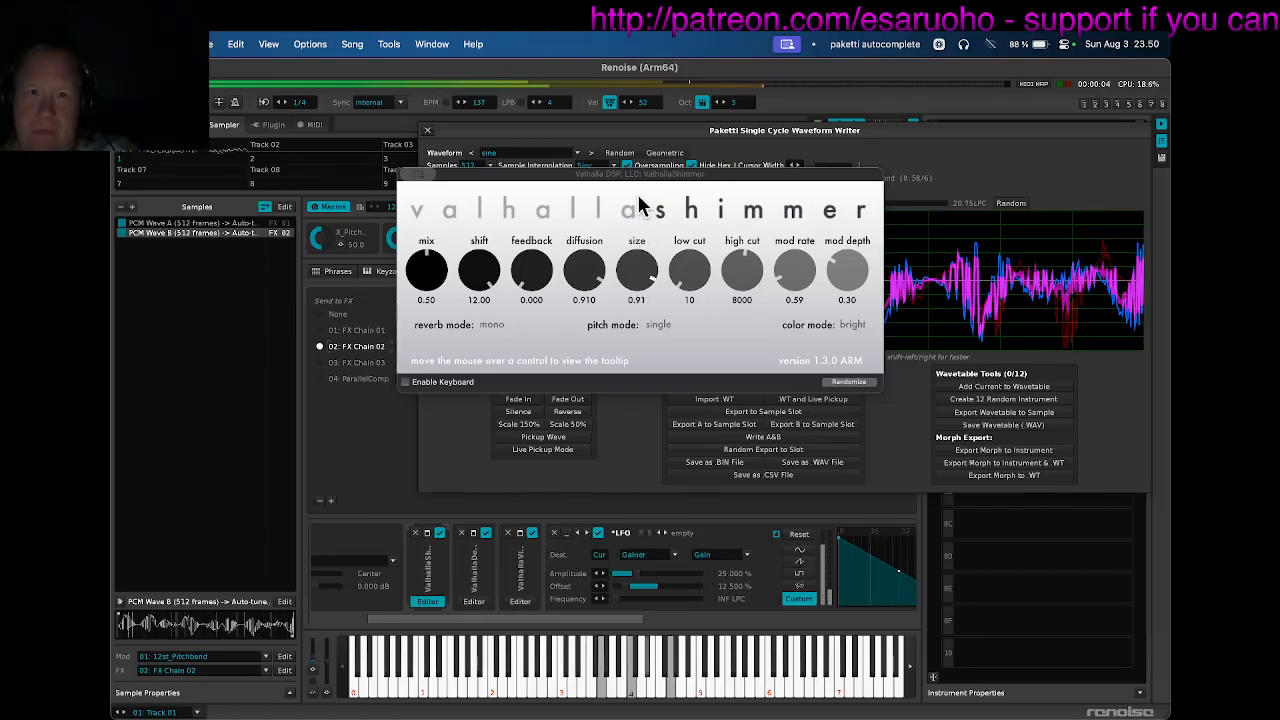
drag(730, 264, 729, 164)
drag(643, 258, 639, 374)
drag(430, 290, 430, 330)
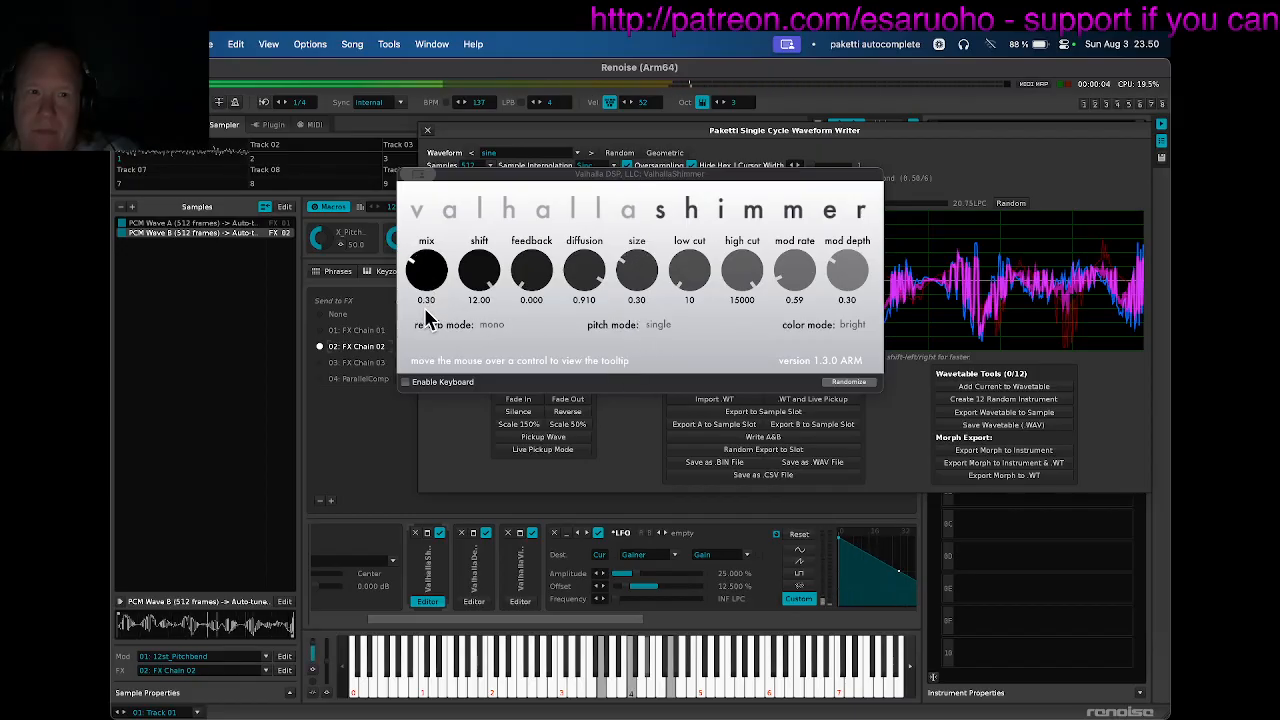
key(super+w)
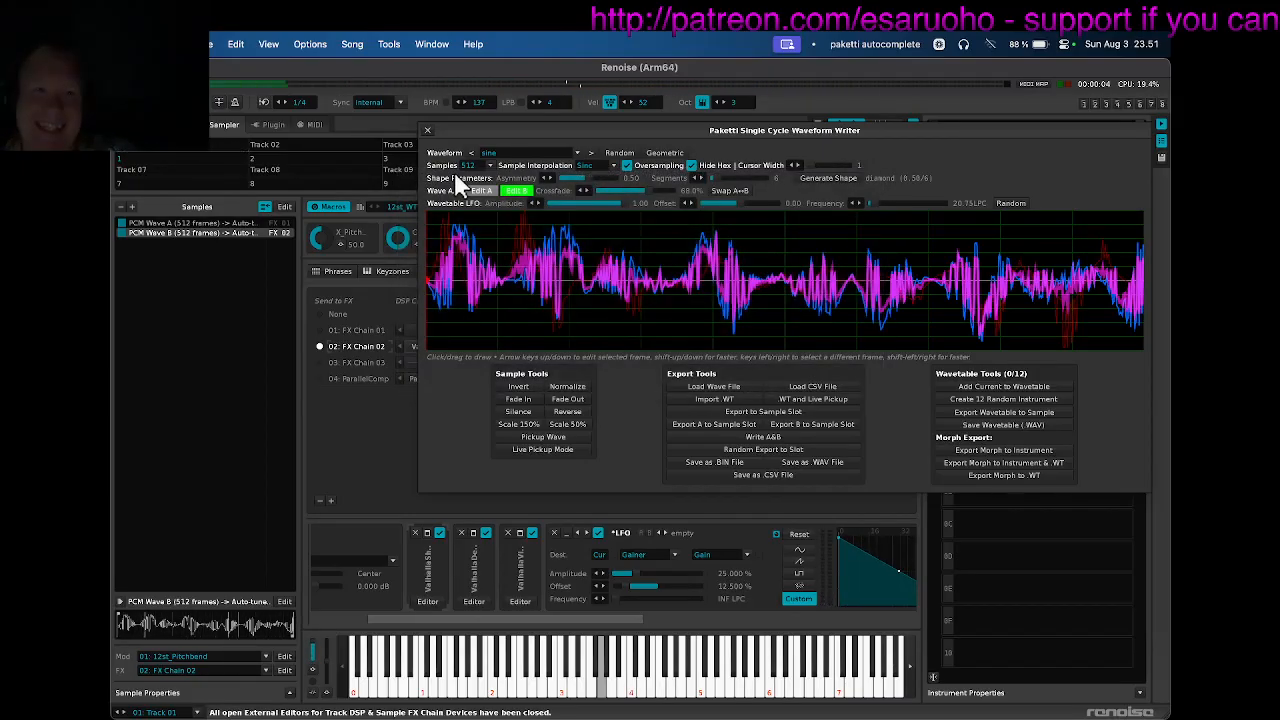
Close the Waveform Writer and delete ValhallaShimmer, ValhallaDelay and ValhallaVintageVerb from FX Chain 02.
click(428, 130)
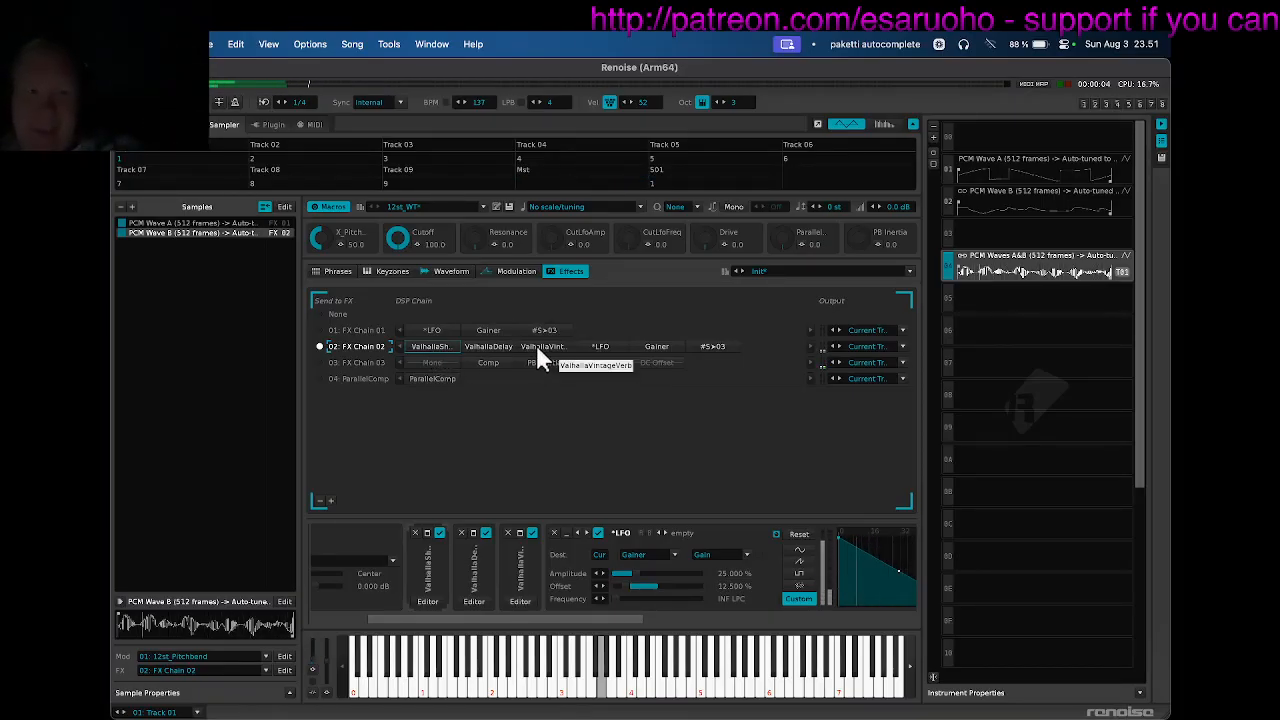
key(Delete)
key(Delete)
key(Delete)
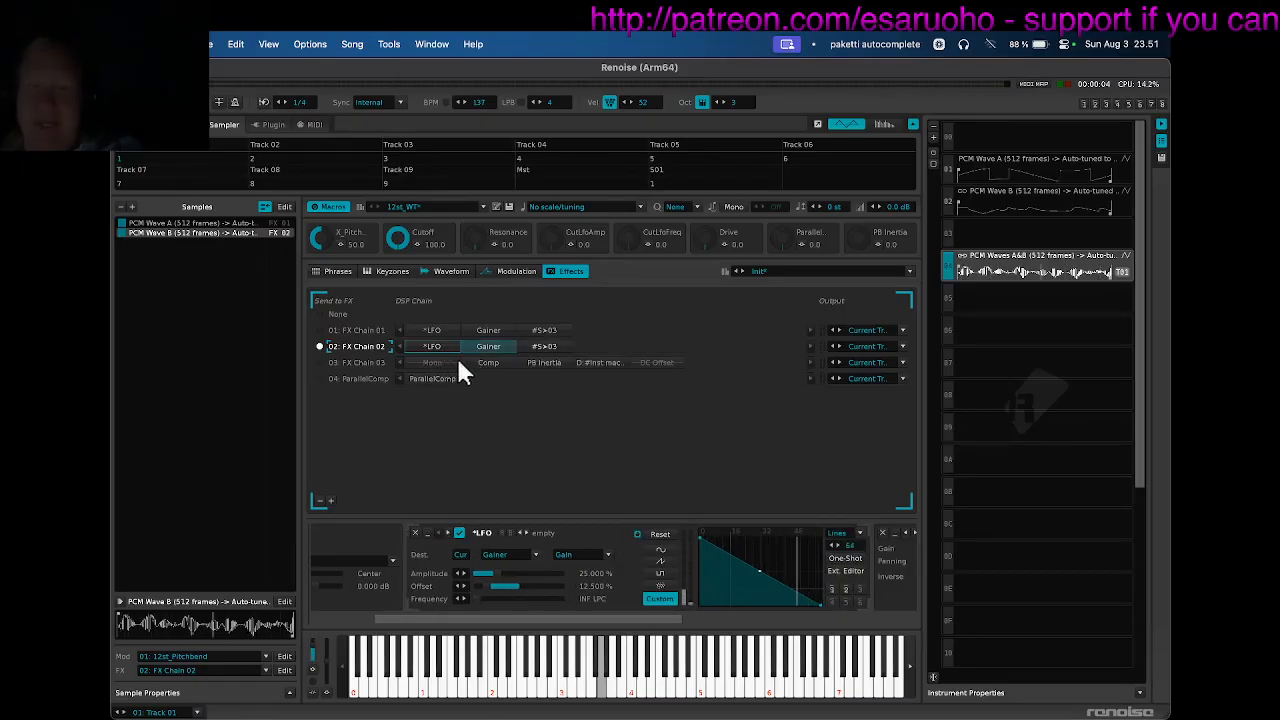
Load ValhallaShimmer into FX Chain 01 and ValhallaVintageVerb into FX Chain 02, and close their editors.
click(376, 330)
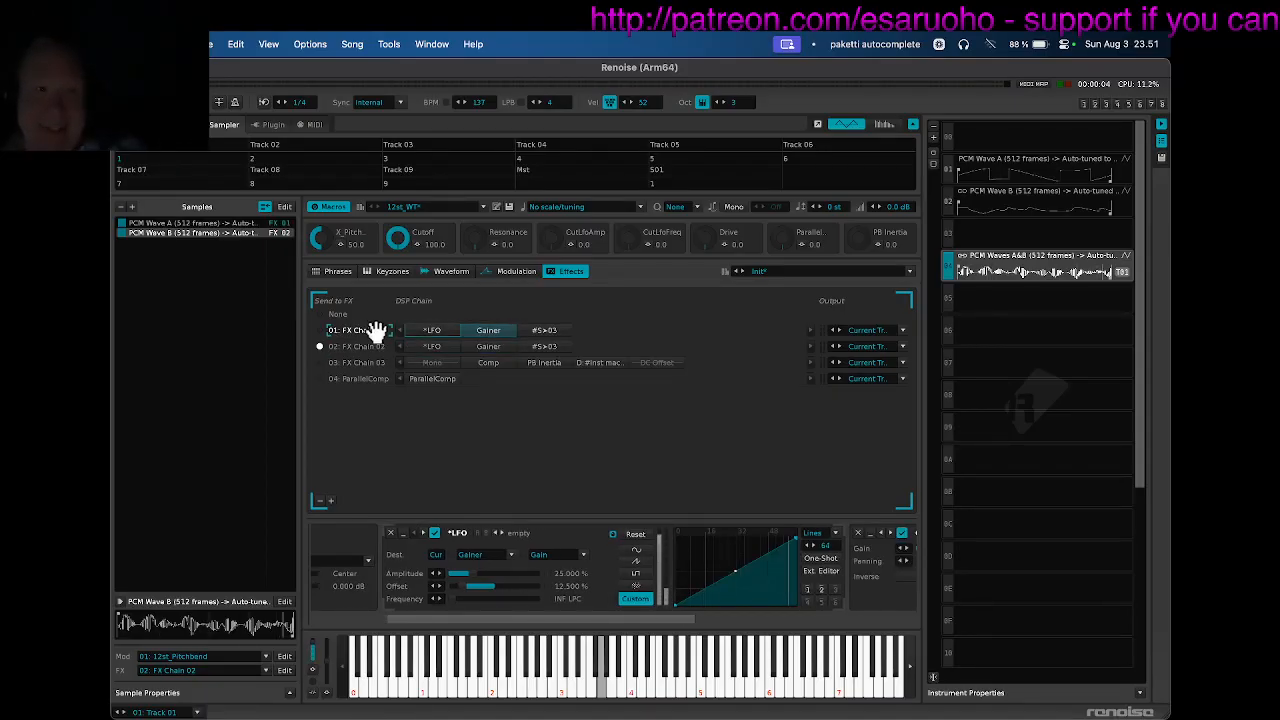
key(ctrl+alt+s)
click(367, 347)
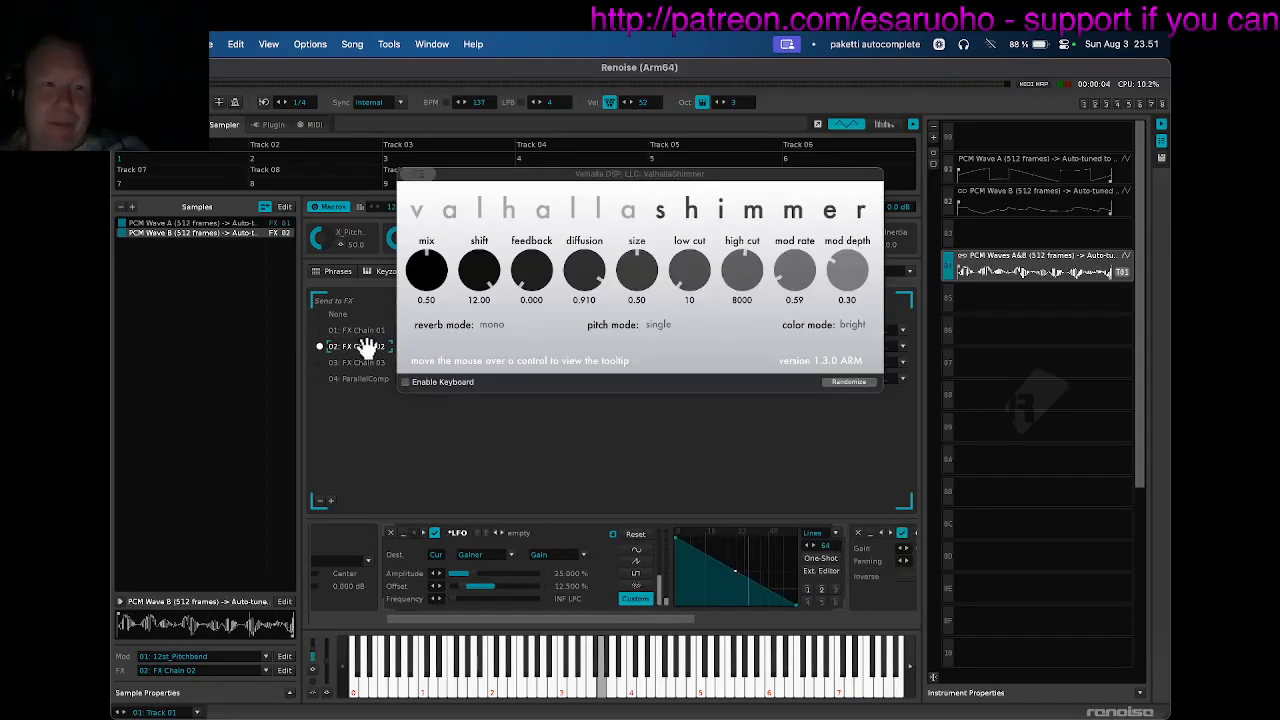
key(ctrl+alt+v)
key(super+w)
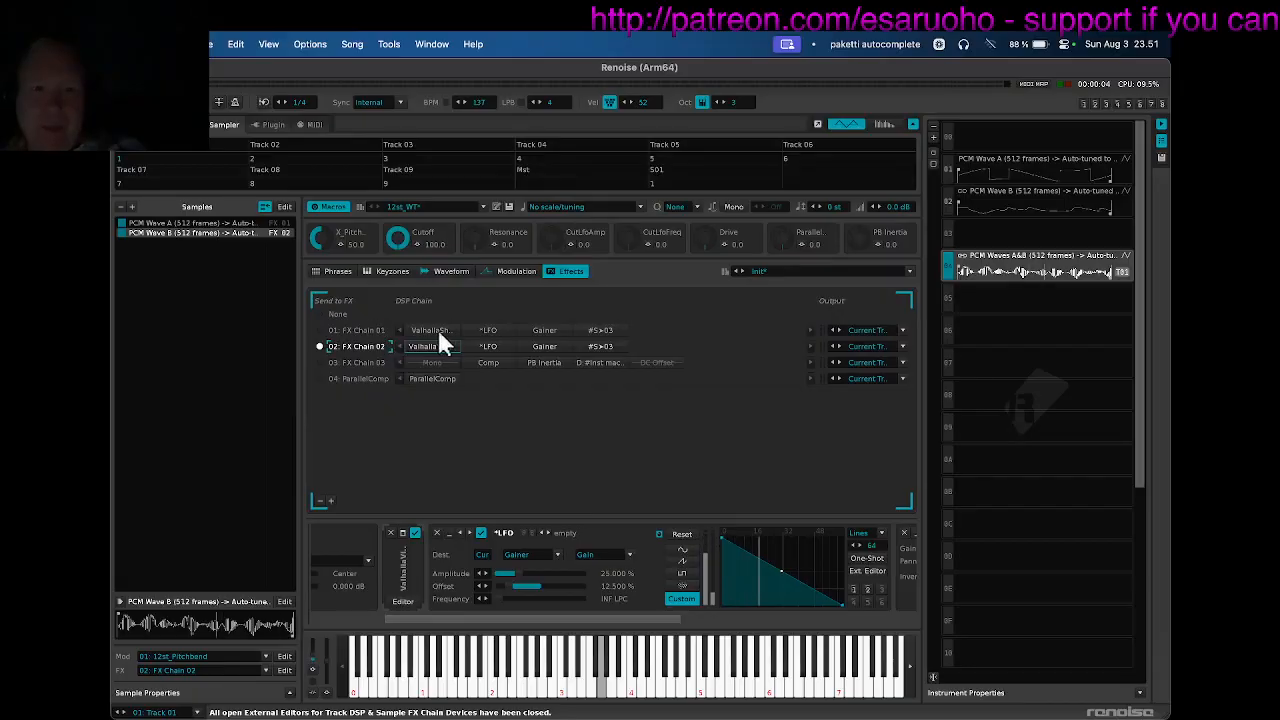
Check ValhallaShimmer's settings on FX Chain 01, and set ValhallaVintageVerb on FX Chain 02 to 36.0% mix and 41.44 s decay.
double_click(426, 330)
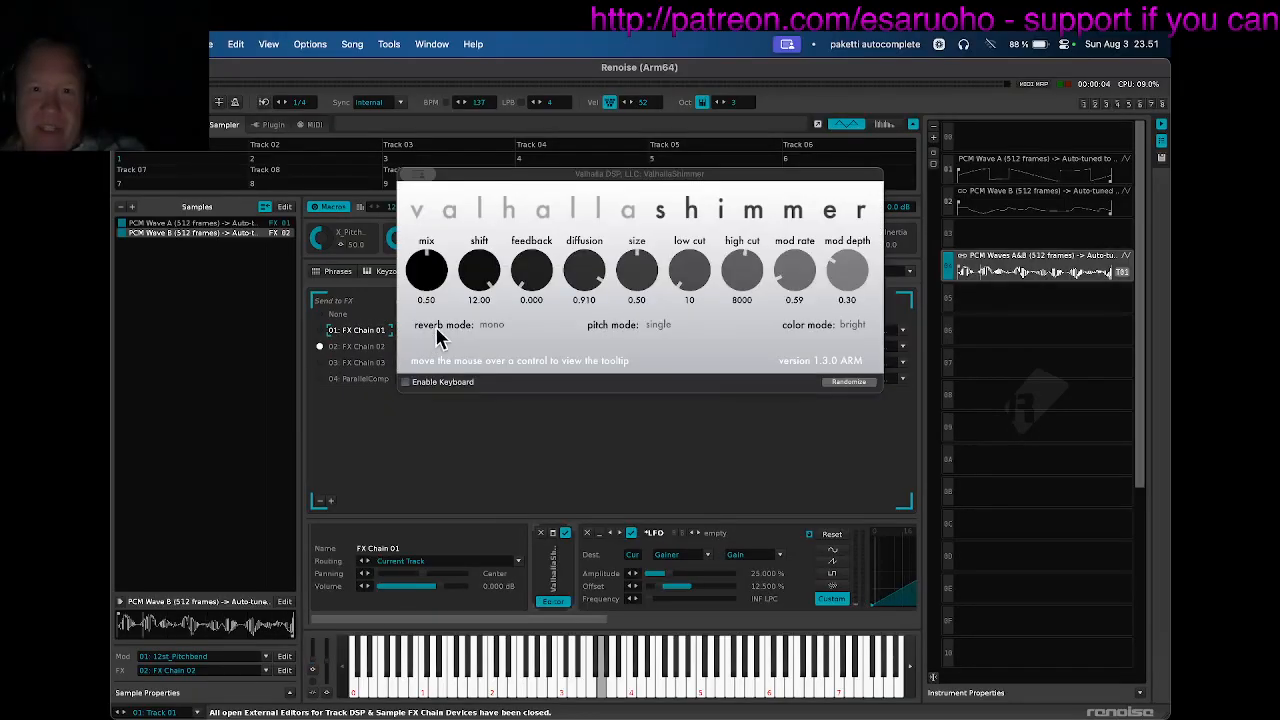
key(super+w)
double_click(440, 346)
mouse_move(363, 261)
mouse_down()
mouse_move(362, 231)
mouse_move(350, 252)
mouse_up()
drag(430, 281, 432, 257)
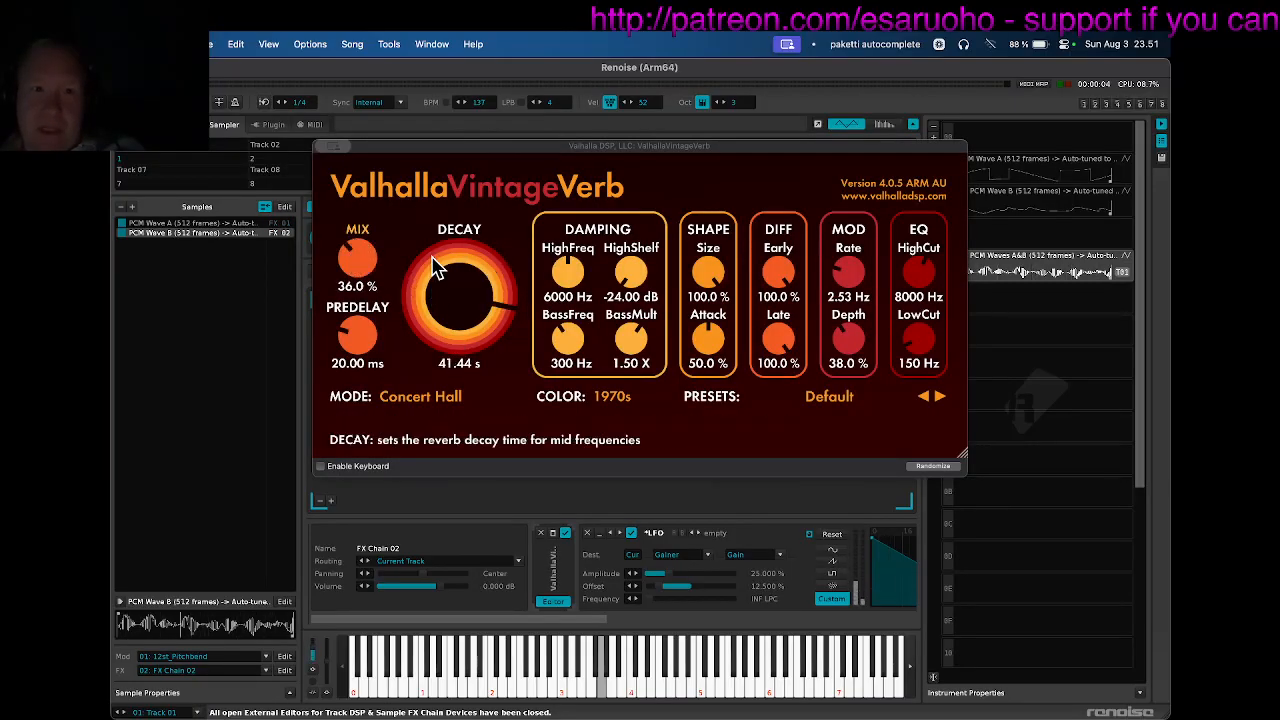
key(super+w)
Load ValhallaDelay at the start of FX Chain 02 and Repeater at the start of FX Chain 01, closing both editors.
key(ctrl+shift+d)
key(super+w)
click(355, 330)
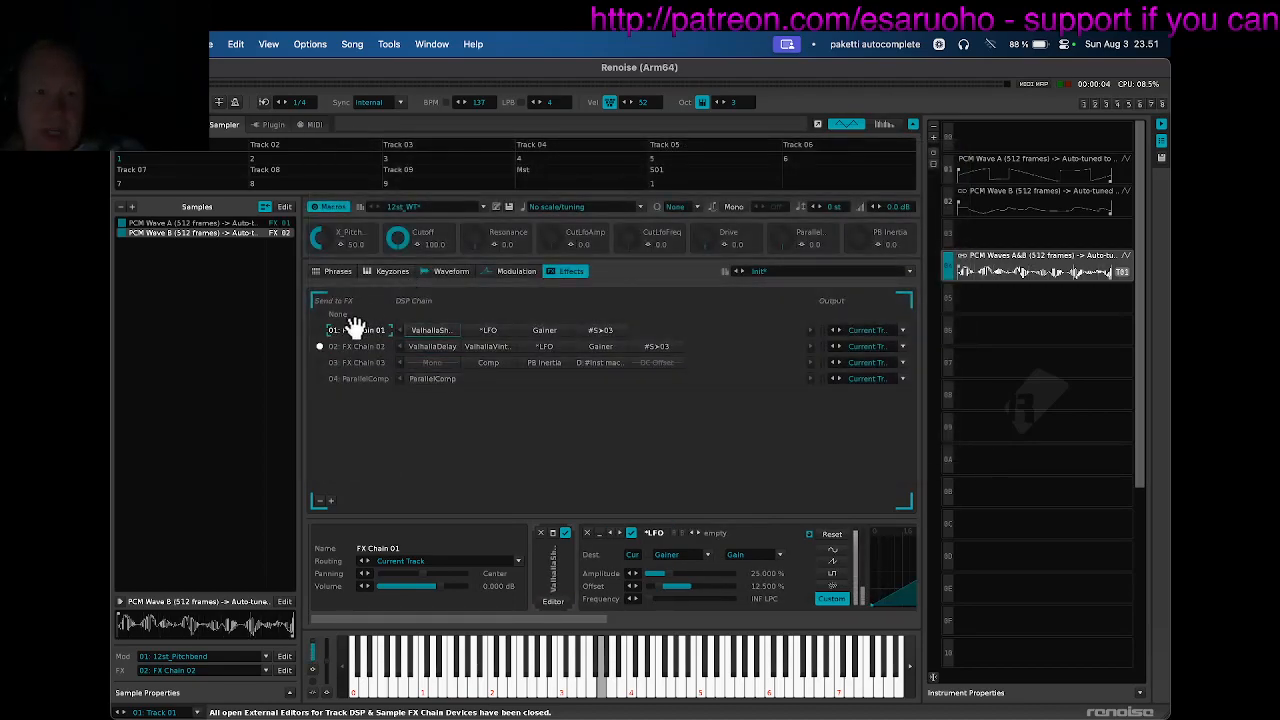
key(ctrl+shift+d)
key(super+w)
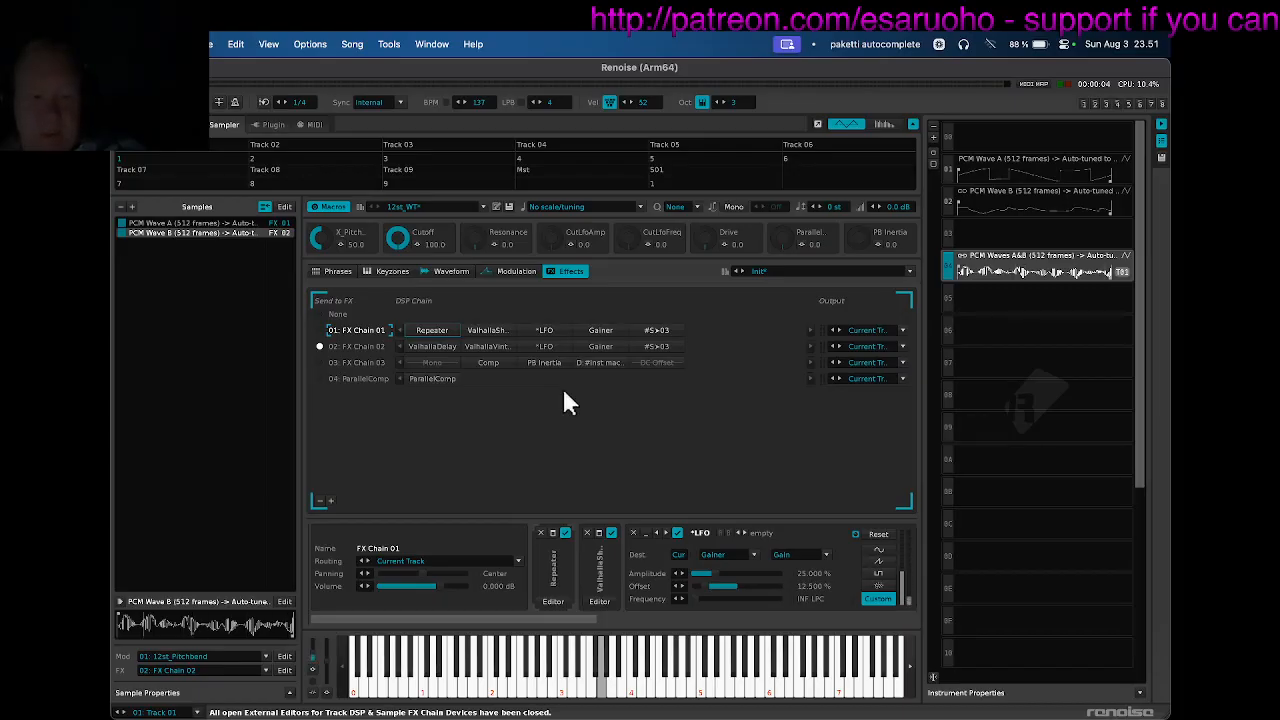
Reopen the Waveform Writer to audition notes through the effect chains, show the mixer and close the writer.
key(ctrl+shift+w)
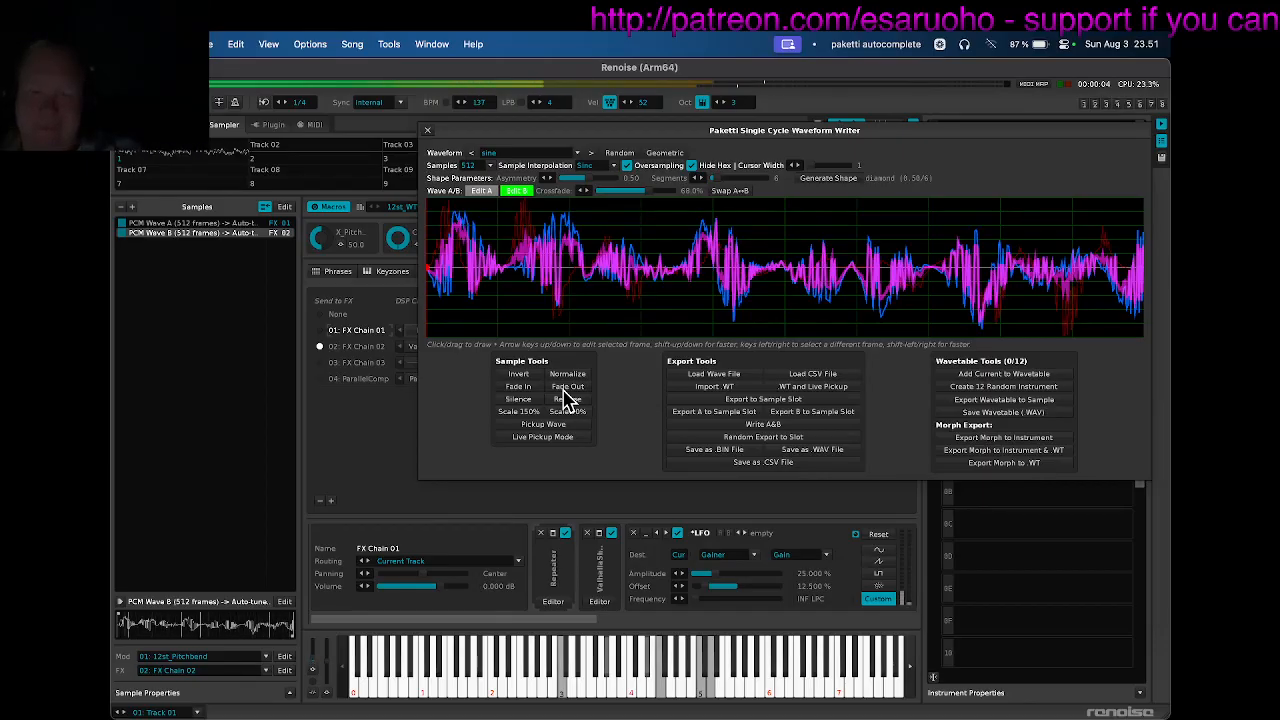
key(F3)
key(Escape)
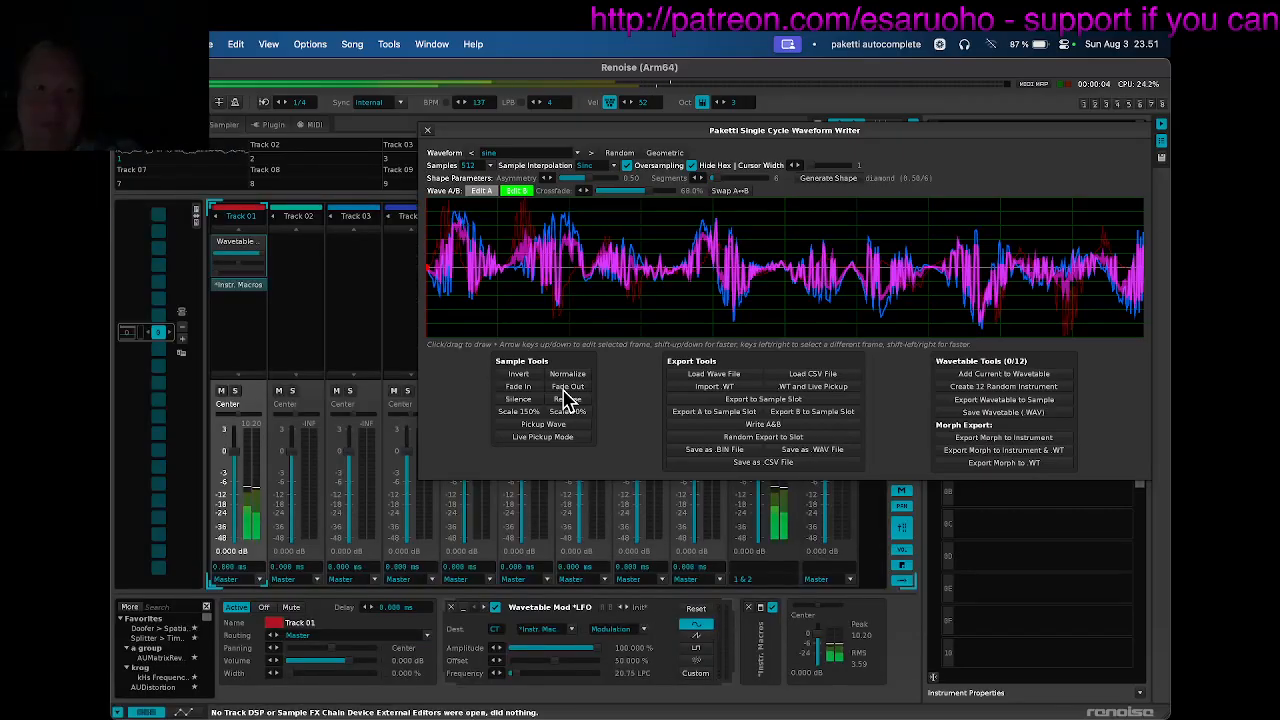
click(428, 129)
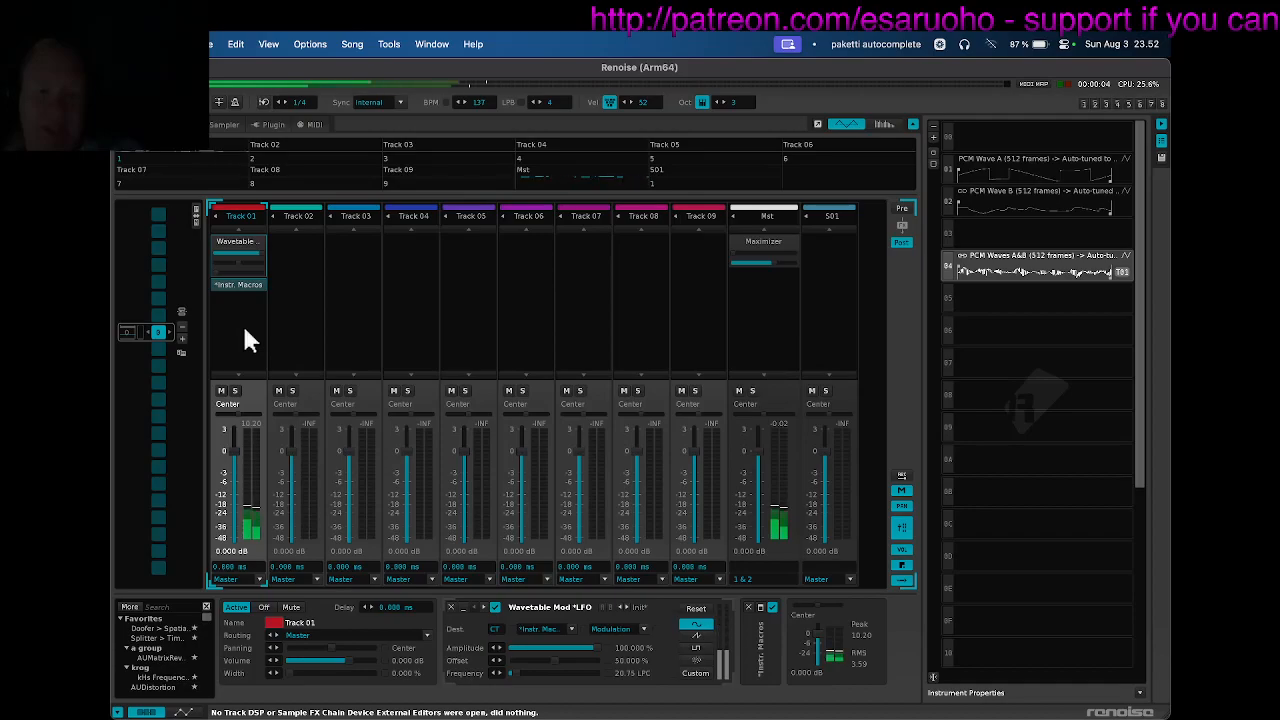
Add a Send device to Track 01 feeding S01, and load ValhallaShimmer and ValhallaVintageVerb on send track S01.
key(ctrl+shift+s)
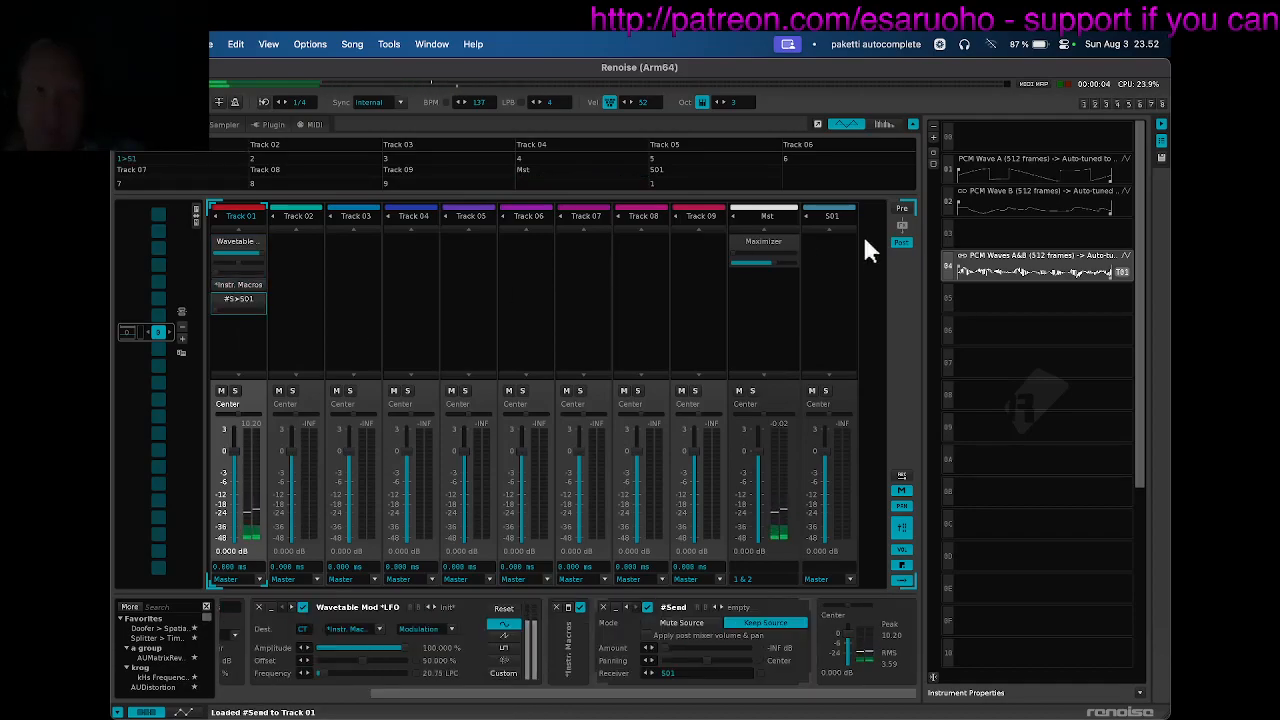
click(835, 272)
key(ctrl+shift+v)
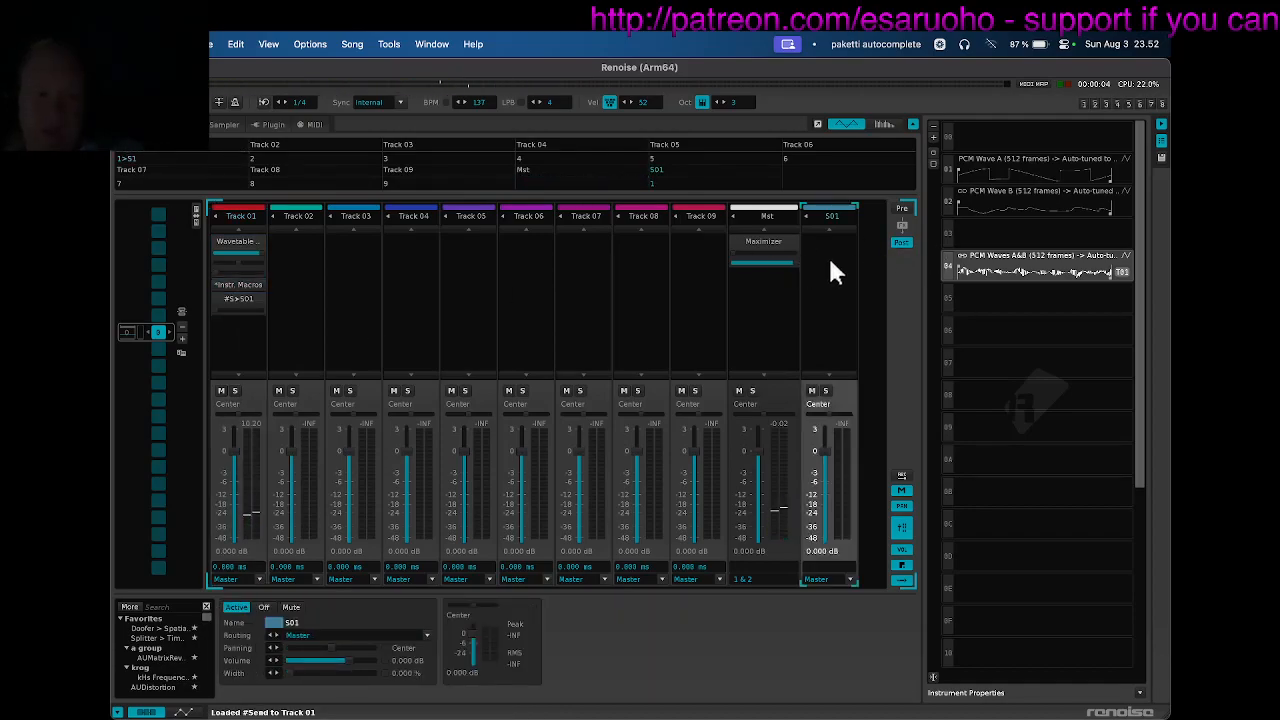
key(ctrl+alt+v)
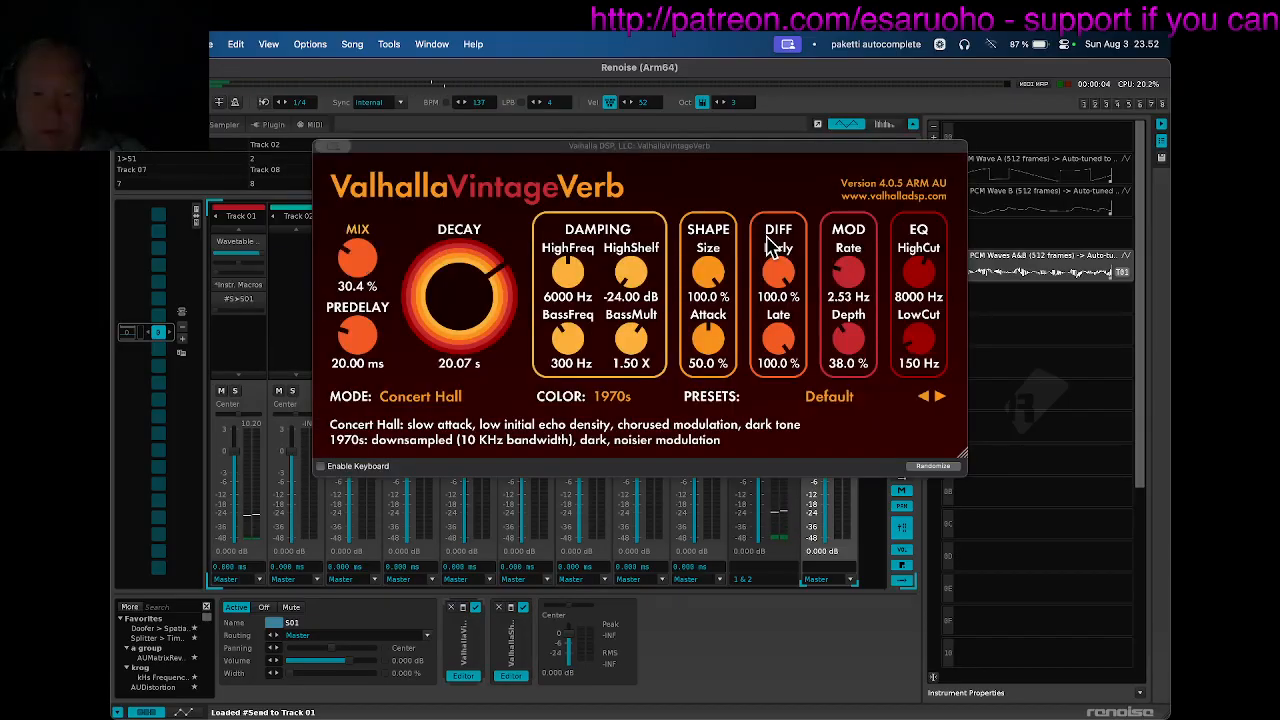
Load two TAL Reverb 4 and two Toraverb 2 devices on S01 and close their editors.
key(ctrl+shift+t)
key(ctrl+shift+r)
key(ctrl+shift+t)
key(ctrl+shift+r)
key(ctrl+shift+w)
Set Track 01's send amount to -3.504 dB and lower the S01 track volume to -2.651 dB.
key(Left)
key(Left)
key(Left)
key(Left)
key(Left)
key(Left)
key(Left)
key(Left)
key(Left)
key(Left)
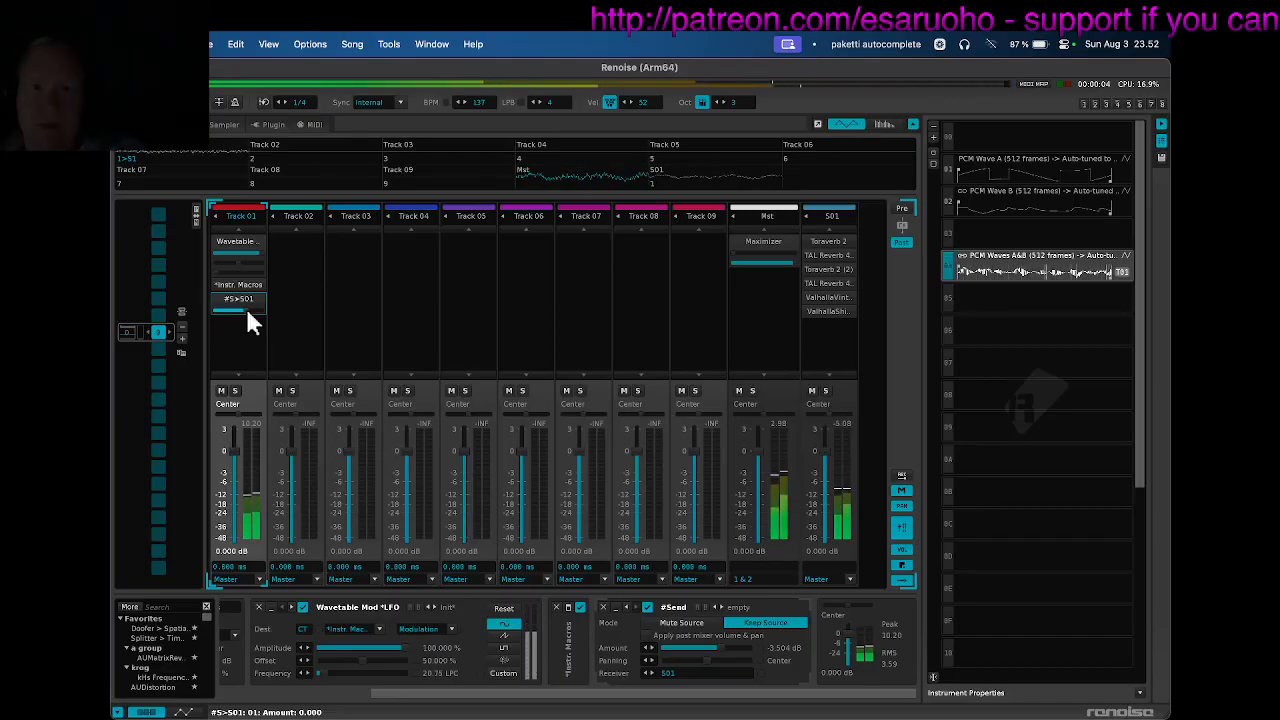
drag(825, 452, 824, 467)
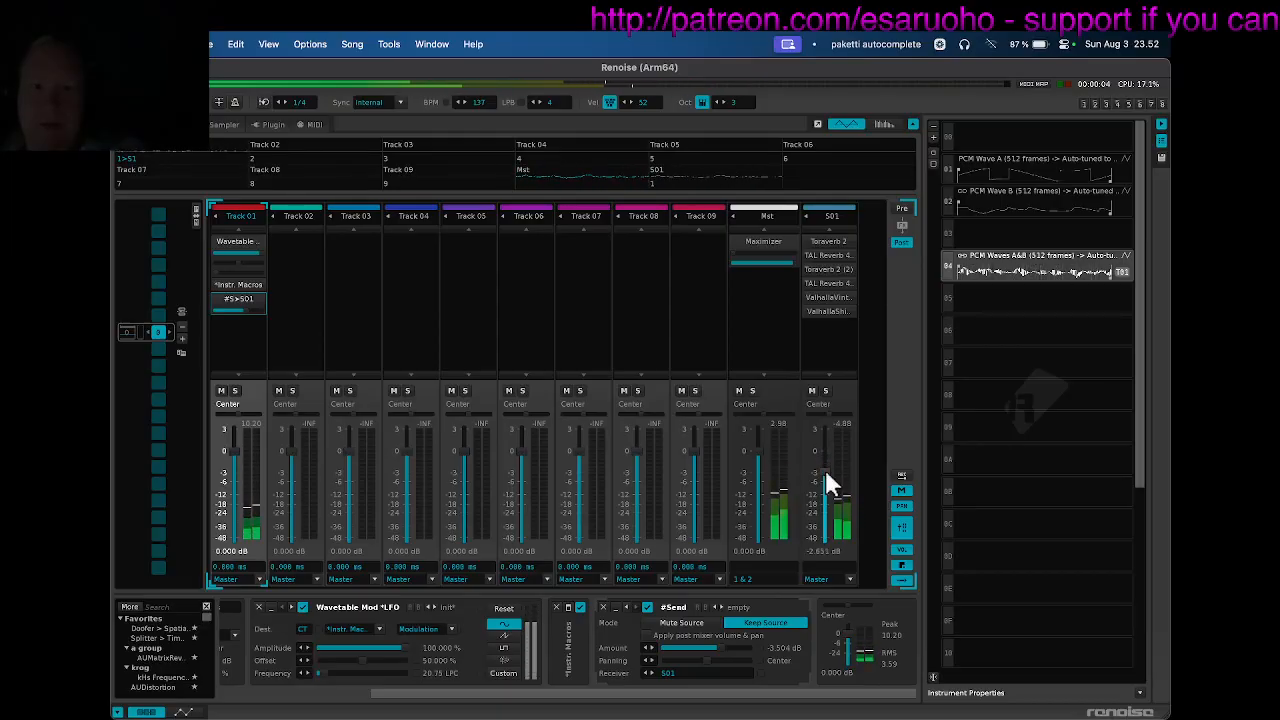
Replace the Maximizer on the master track with a newly loaded Maximizer.
click(782, 274)
key(ctrl+m)
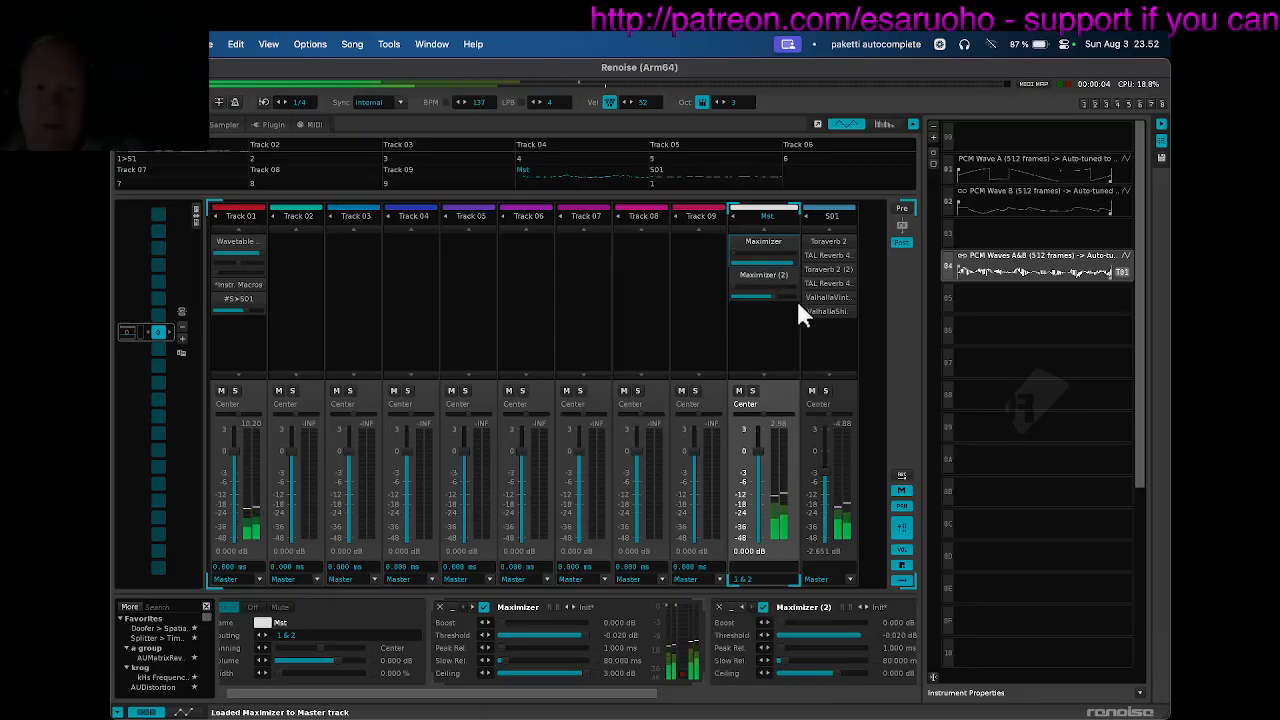
click(771, 237)
key(Delete)
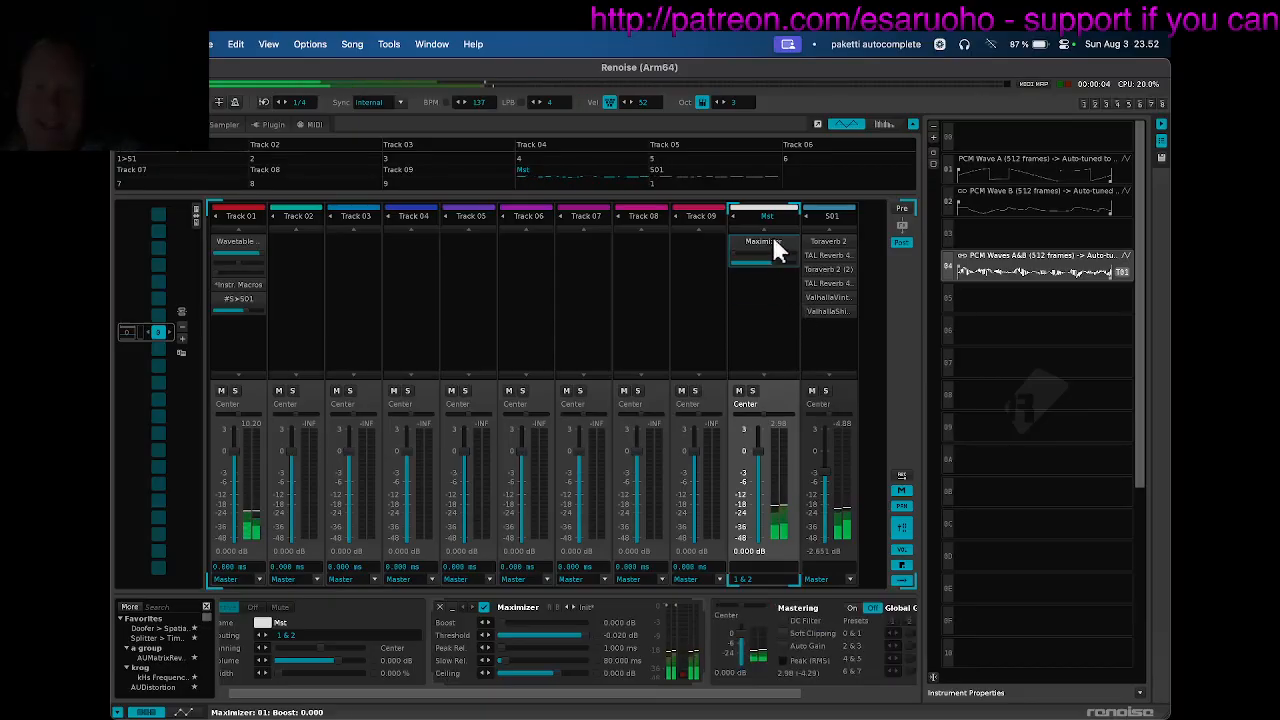
Set Track 01's wavetable LFO frequency to 16.67 LPC and the keyboard velocity to 7F while playing notes.
click(240, 332)
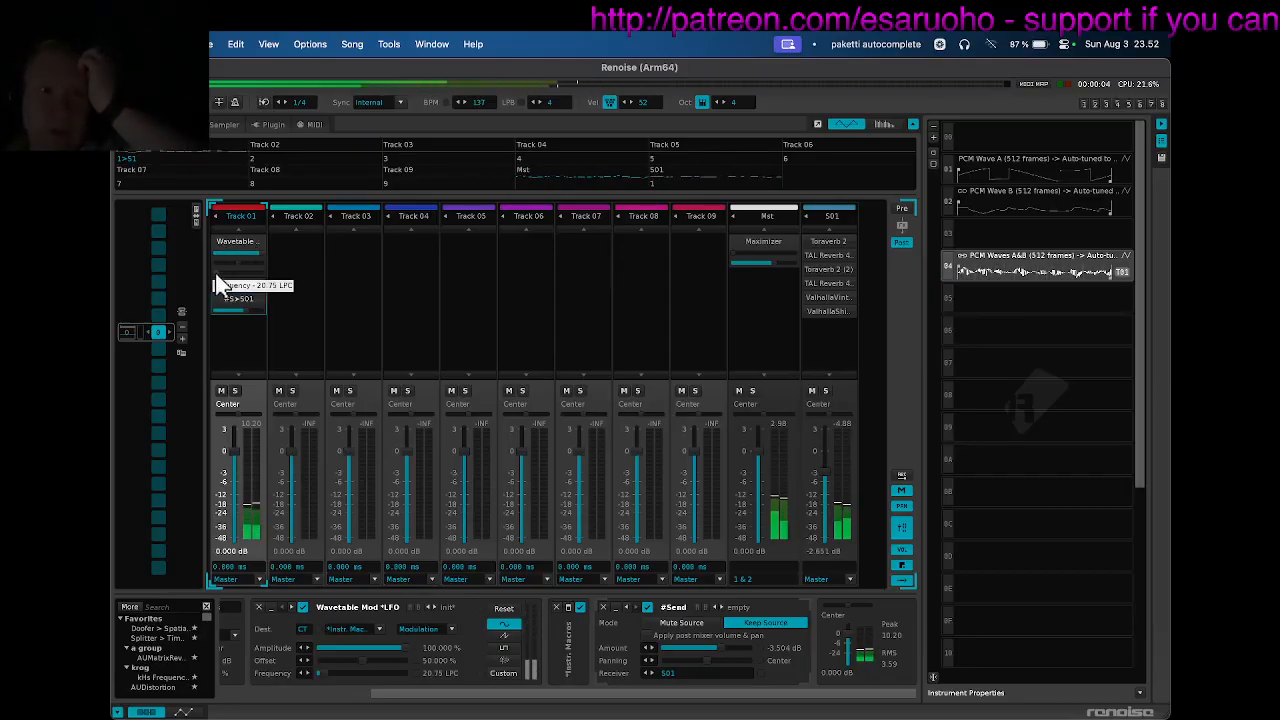
drag(216, 273, 217, 273)
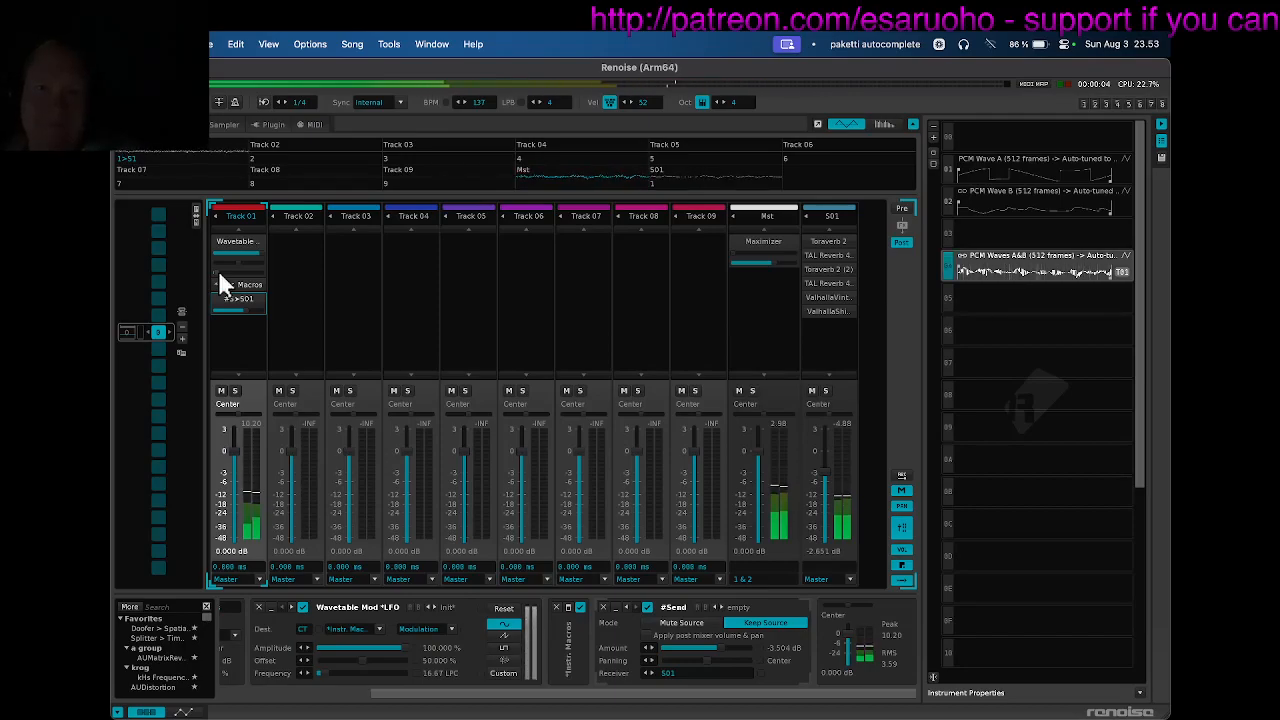
drag(628, 102, 654, 82)
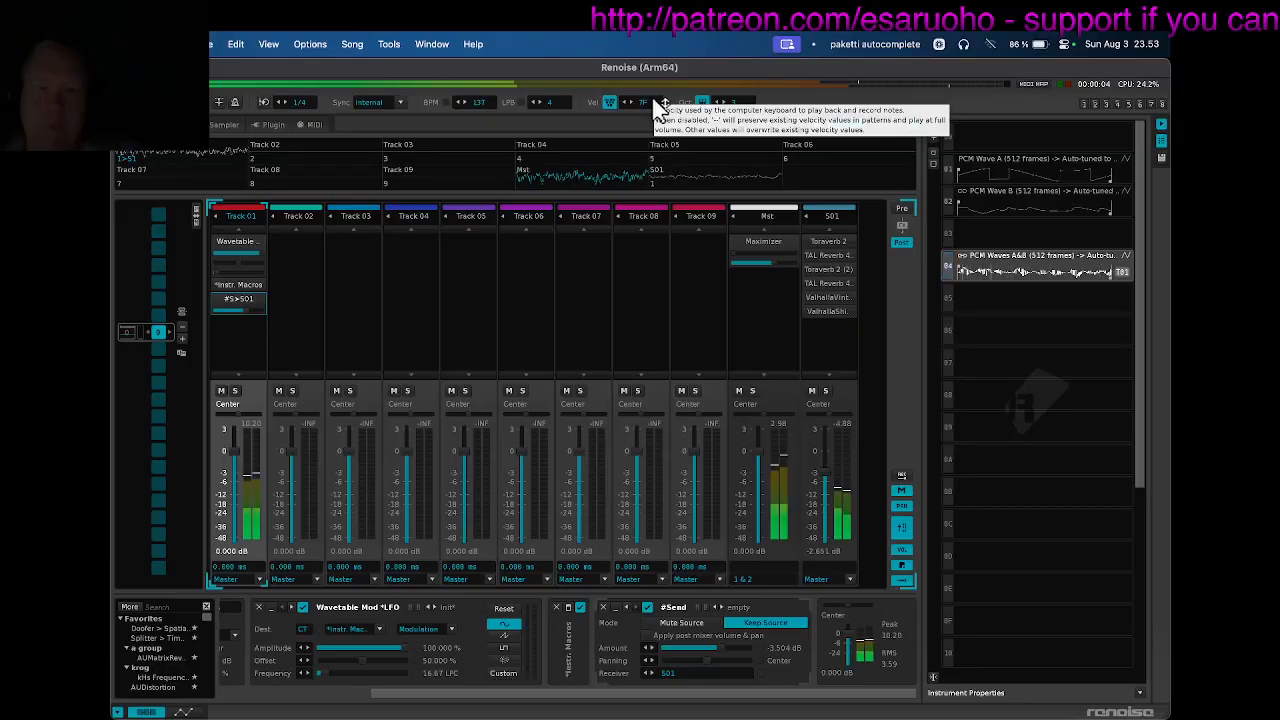
Return to the instrument's sample effects and load Syntorus 2 at the start of both FX Chain 01 and FX Chain 02.
key(F3)
click(563, 273)
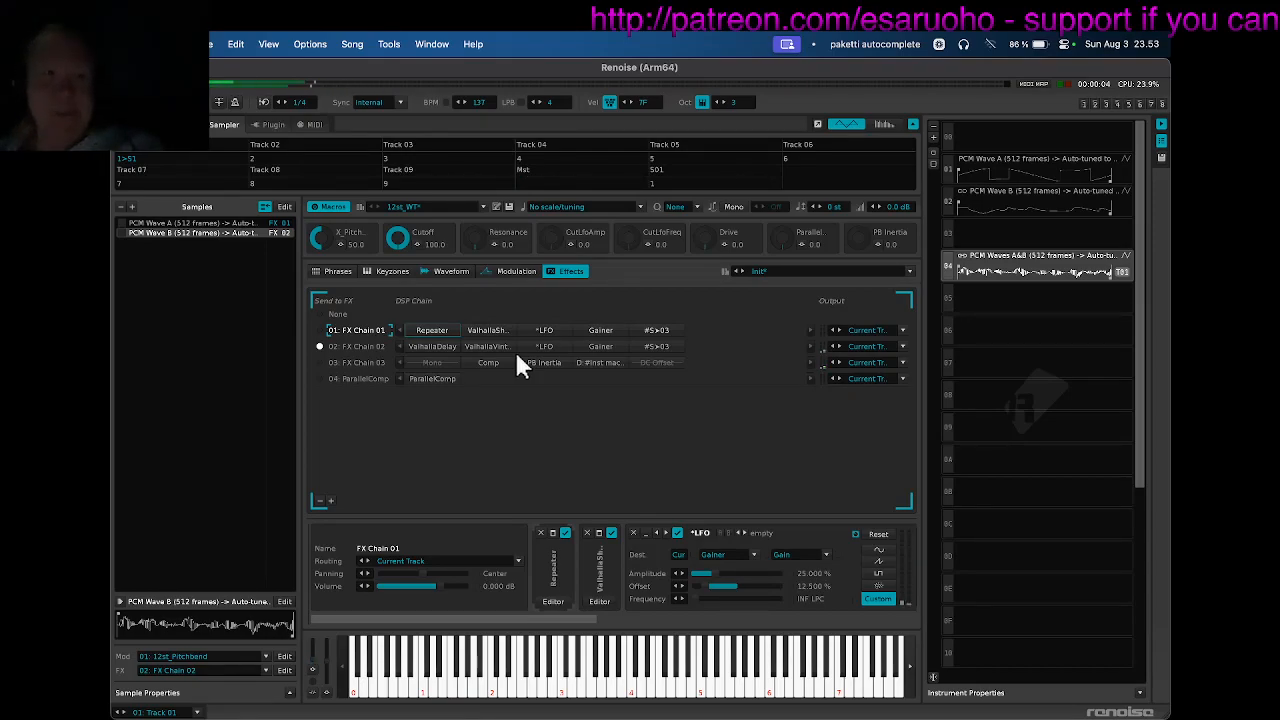
key(ctrl+shift+s)
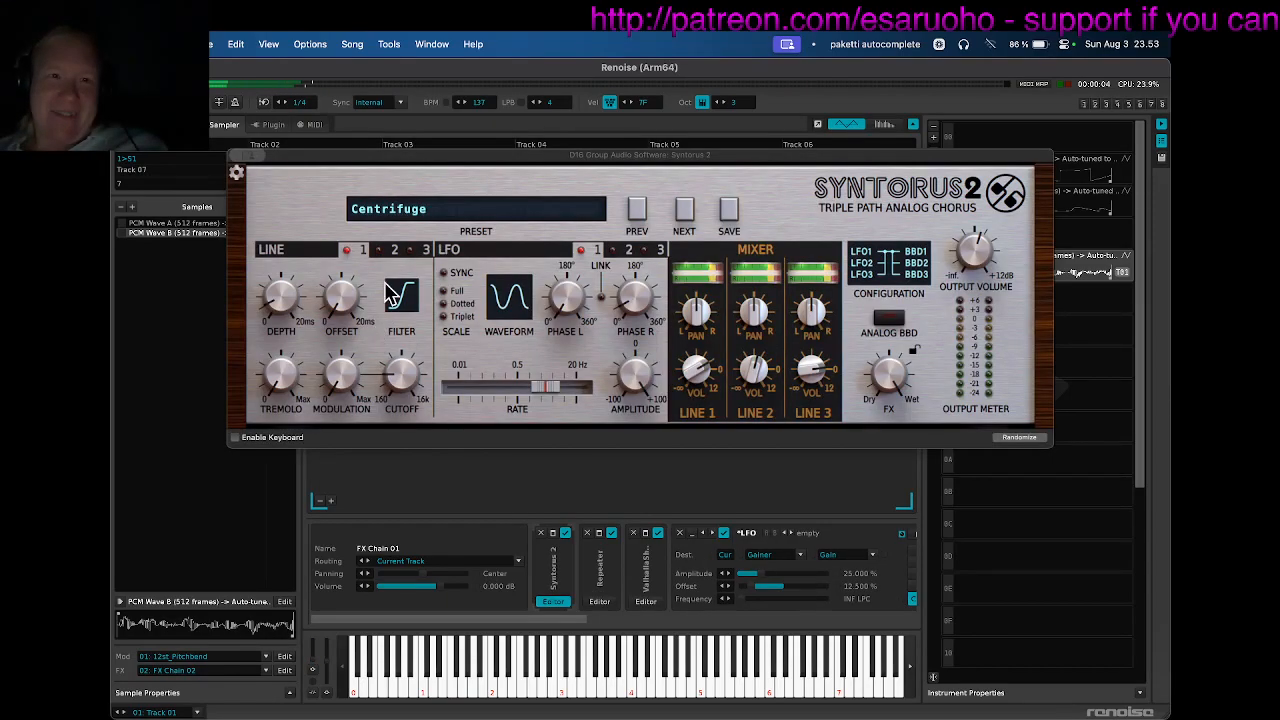
key(Escape)
key(Down)
key(ctrl+shift+s)
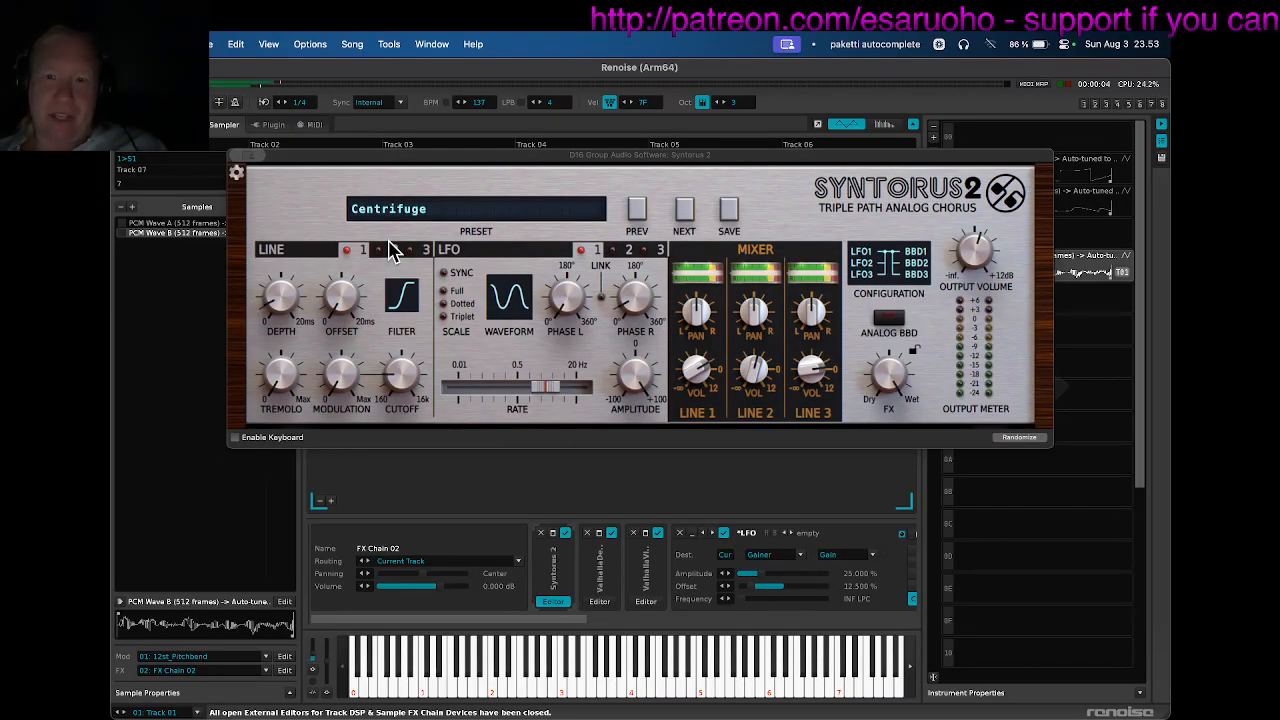
Set Syntorus 2's FX mix in FX Chain 02 to 42/58 dry/wet, and lower the wet amount of the one in FX Chain 01.
drag(887, 369, 882, 441)
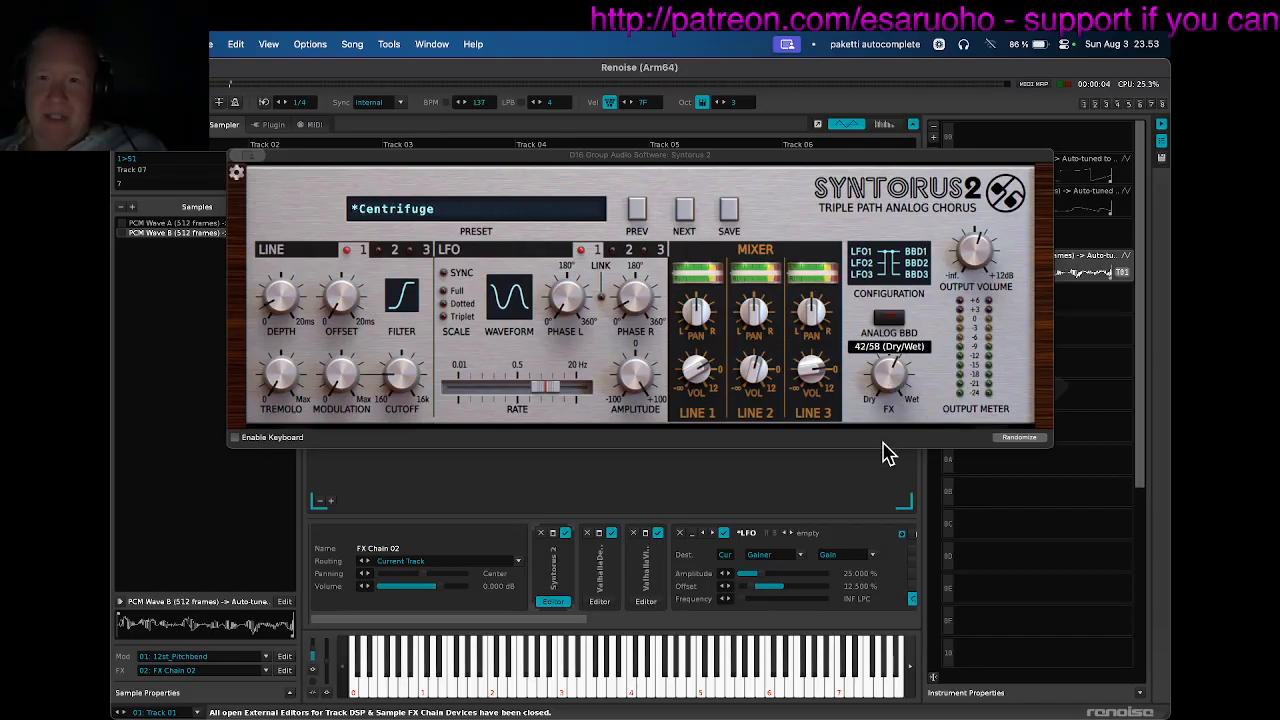
key(Escape)
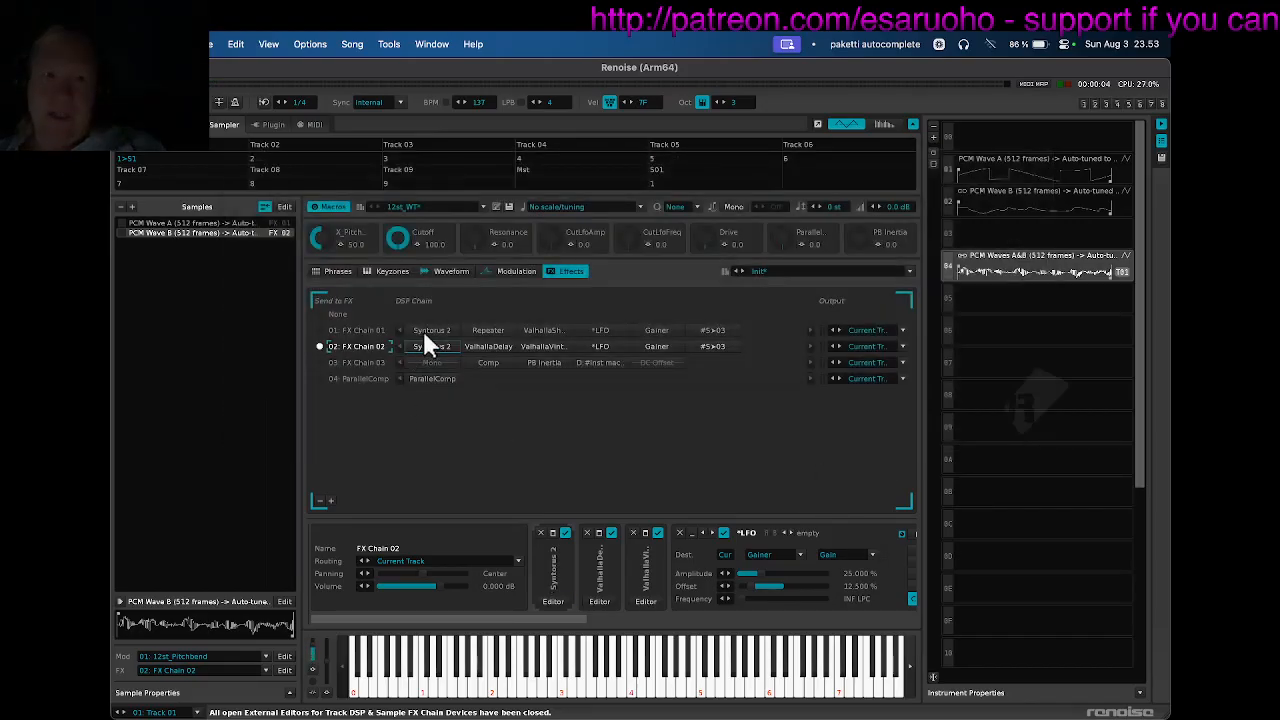
double_click(423, 334)
drag(903, 368, 880, 488)
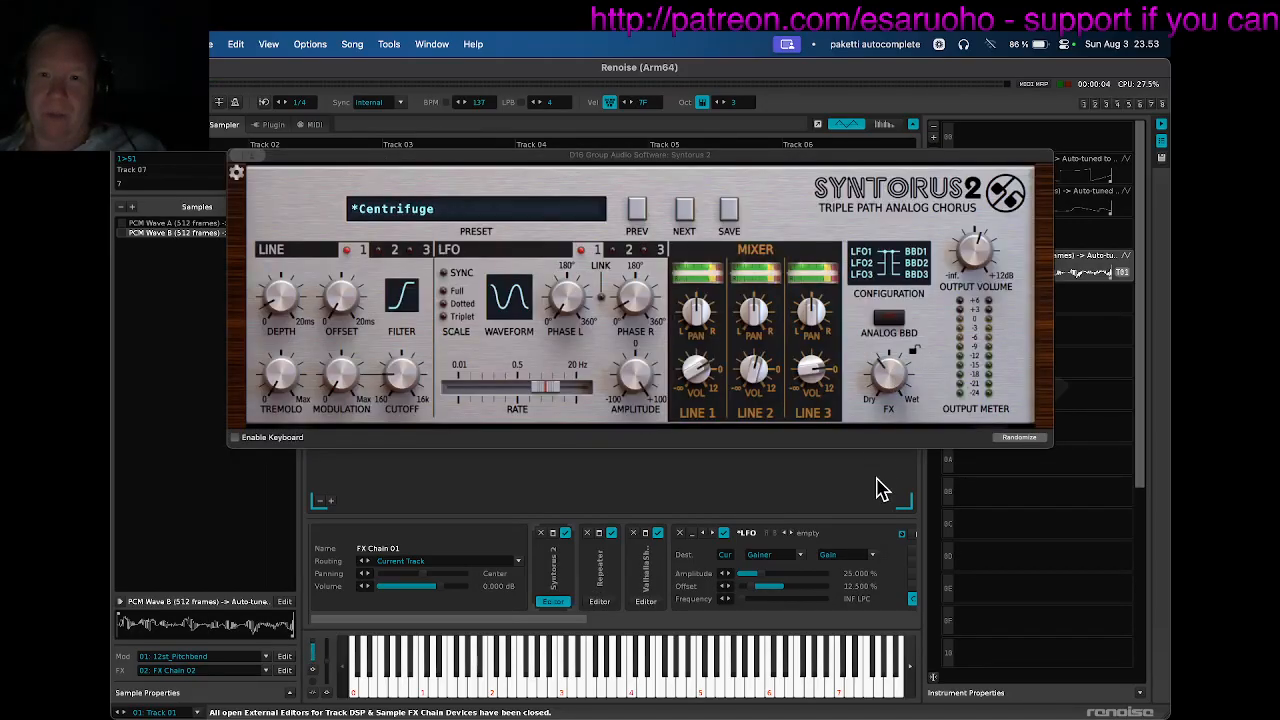
key(Escape)
Return to the pattern editor and audition the combined A&B wave instrument with repeated low C notes.
key(F2)
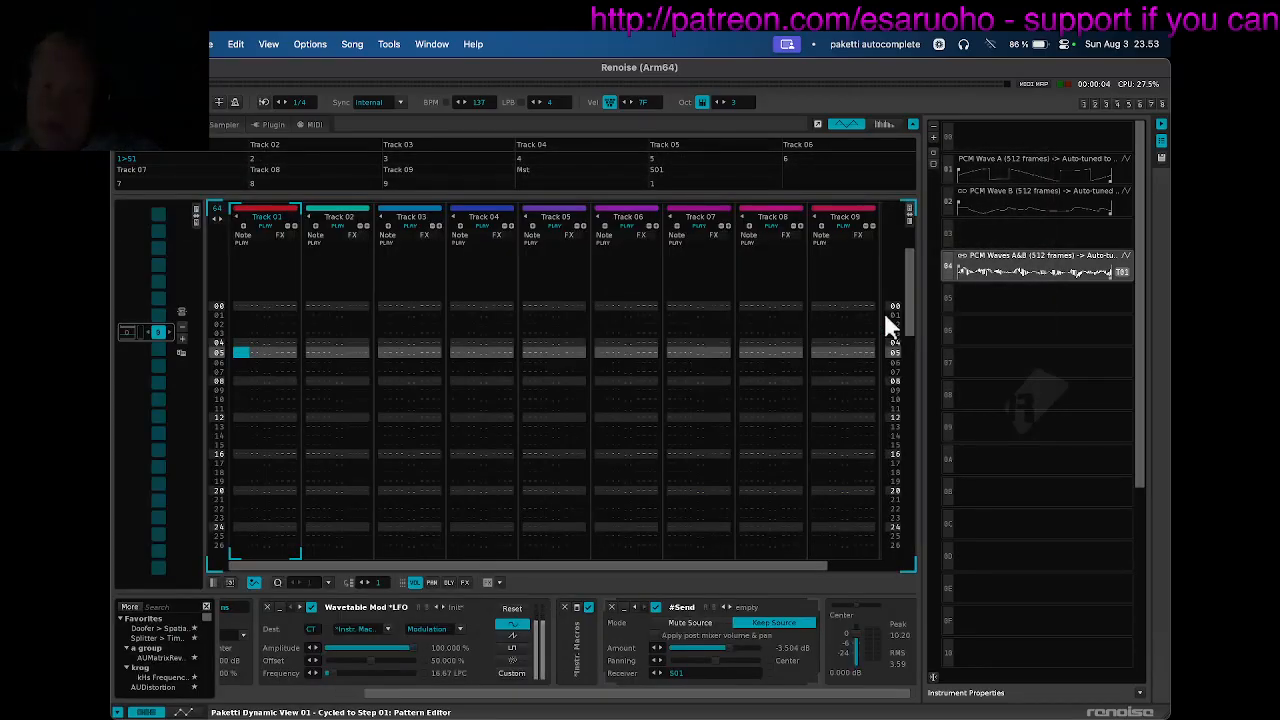
key(z)
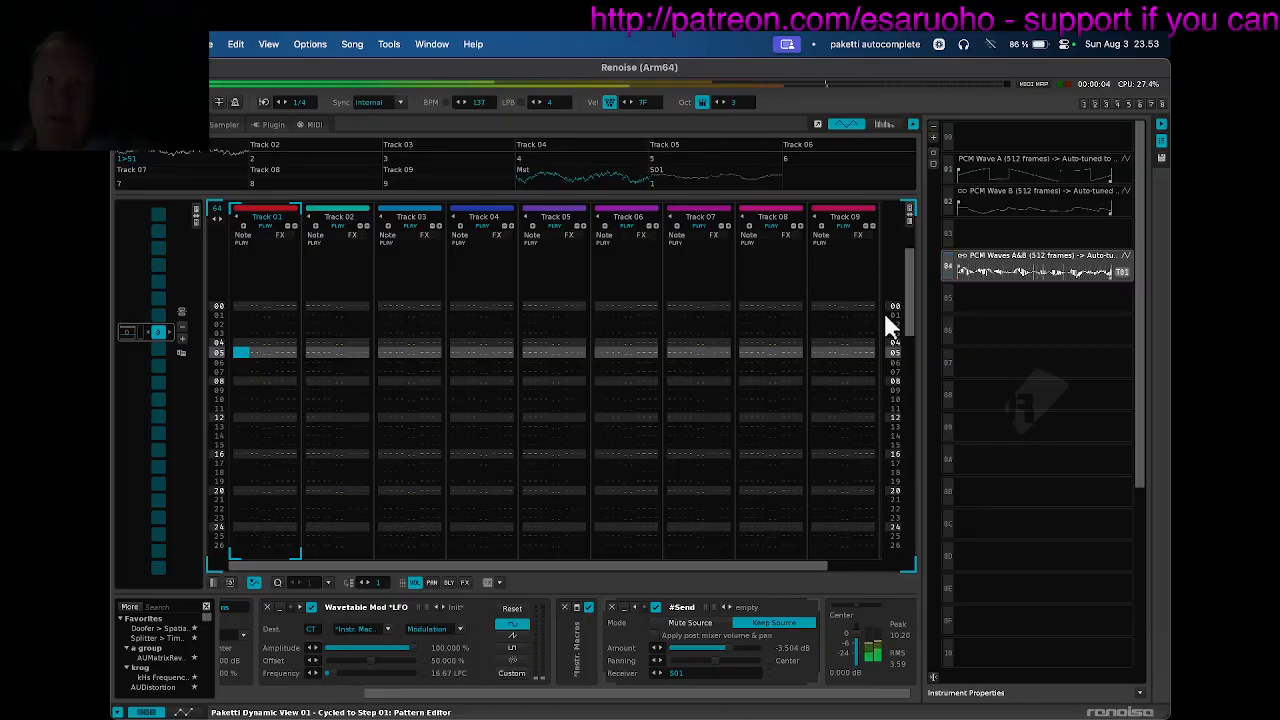
key(z)
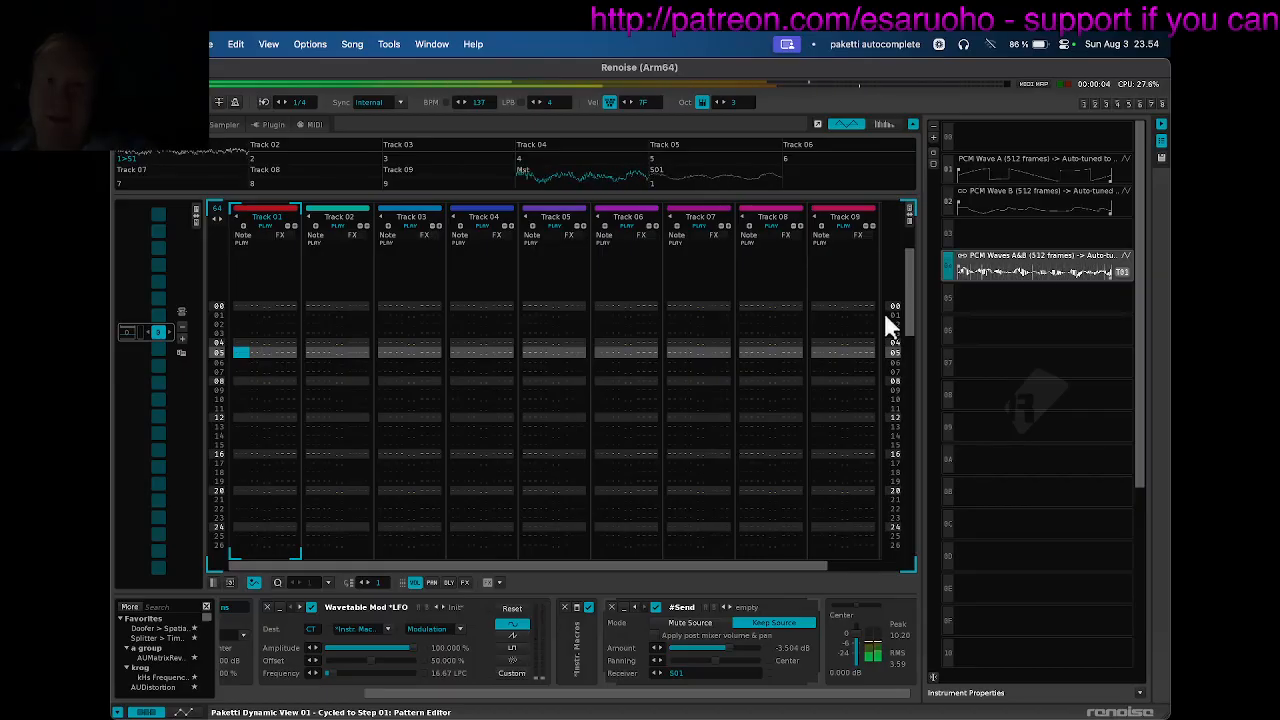
Enable edit mode at row 00 of Track 01 and enter the chord C-3, D#4, G-3, A#3 with instrument 04.
key(Up)
key(Up)
key(Up)
key(Up)
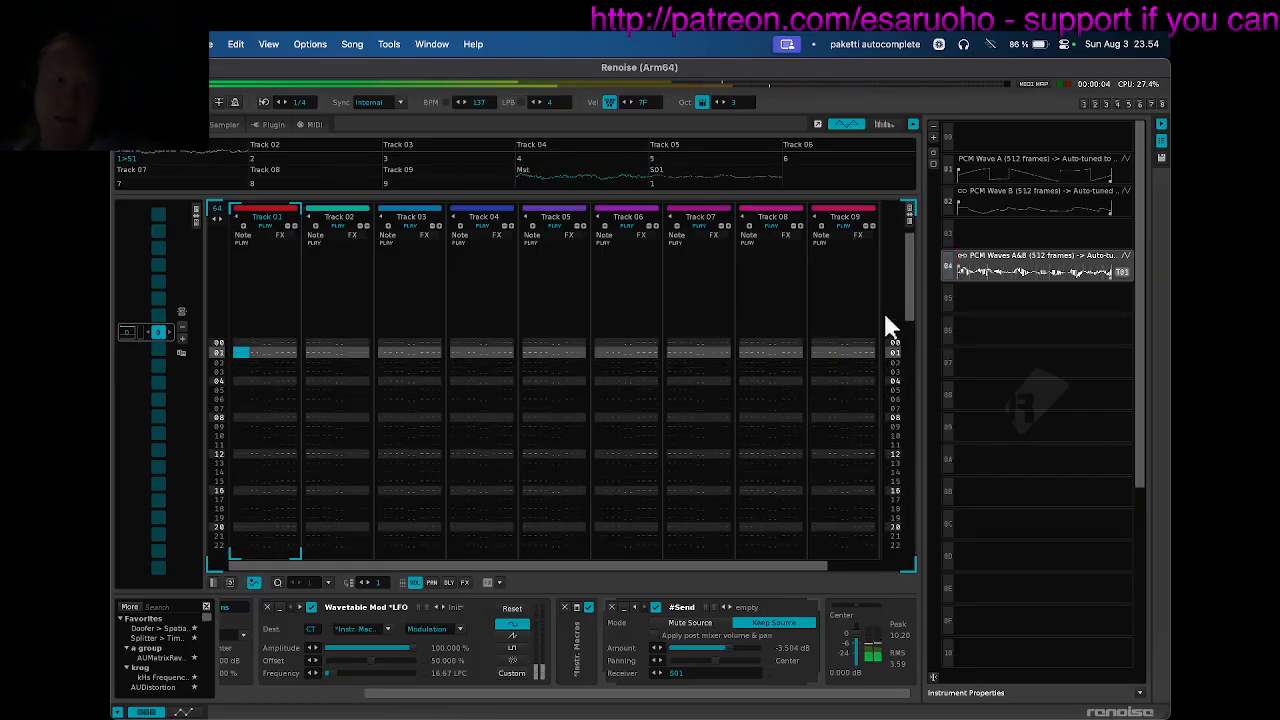
key(Up)
key(Escape)
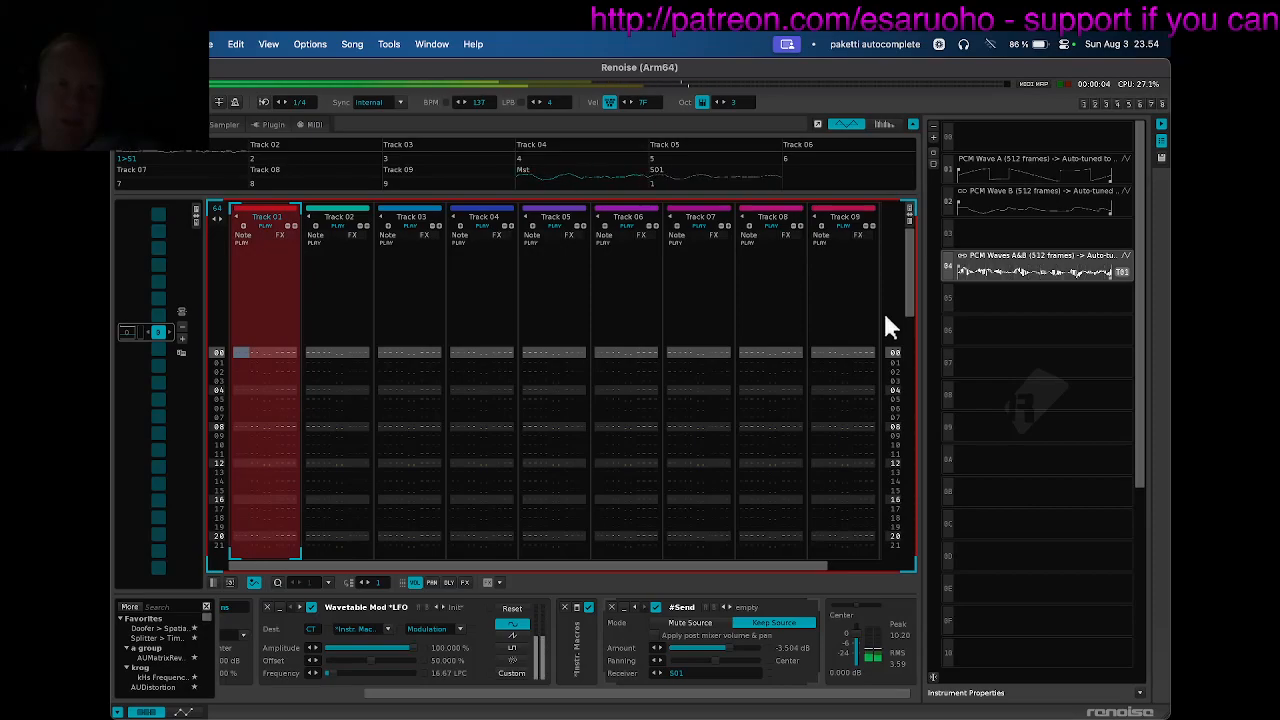
key(shift+z)
key(shift+3)
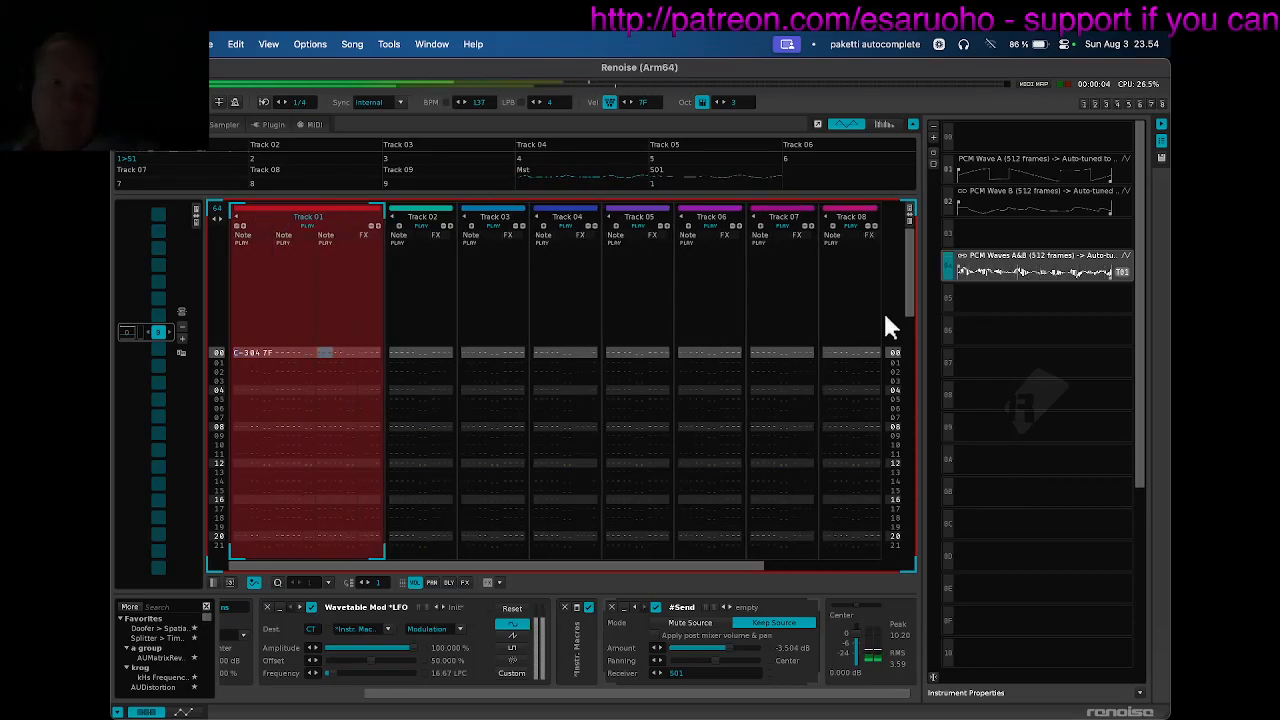
key(shift+b)
key(shift+j)
Enter the chord D-4, F-3, G-3, A#3 at row 04 of Track 01.
key(Down)
key(Down)
key(Down)
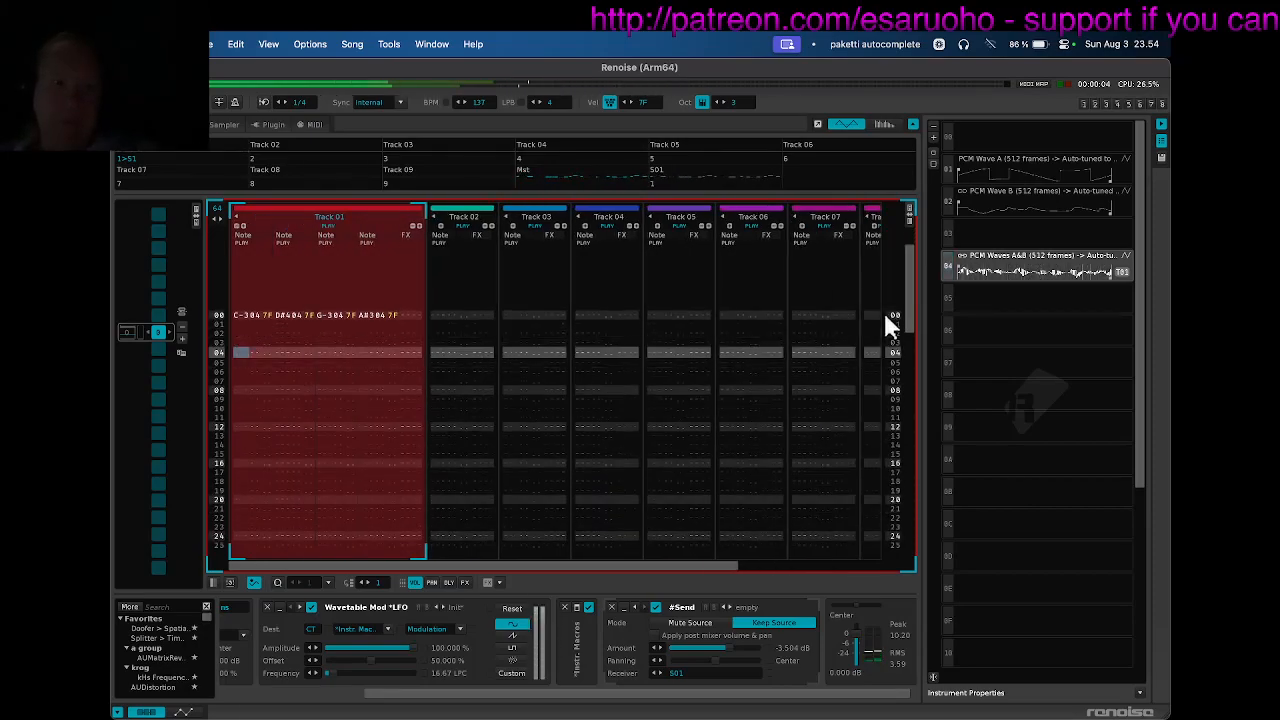
key(shift+w)
key(shift+v)
key(shift+b)
key(shift+j)
Enter the three-note chord D#4, C-5, G-4 at row 08 of Track 01.
key(Down)
key(Down)
key(Down)
key(shift+3)
key(shift+i)
key(shift+t)
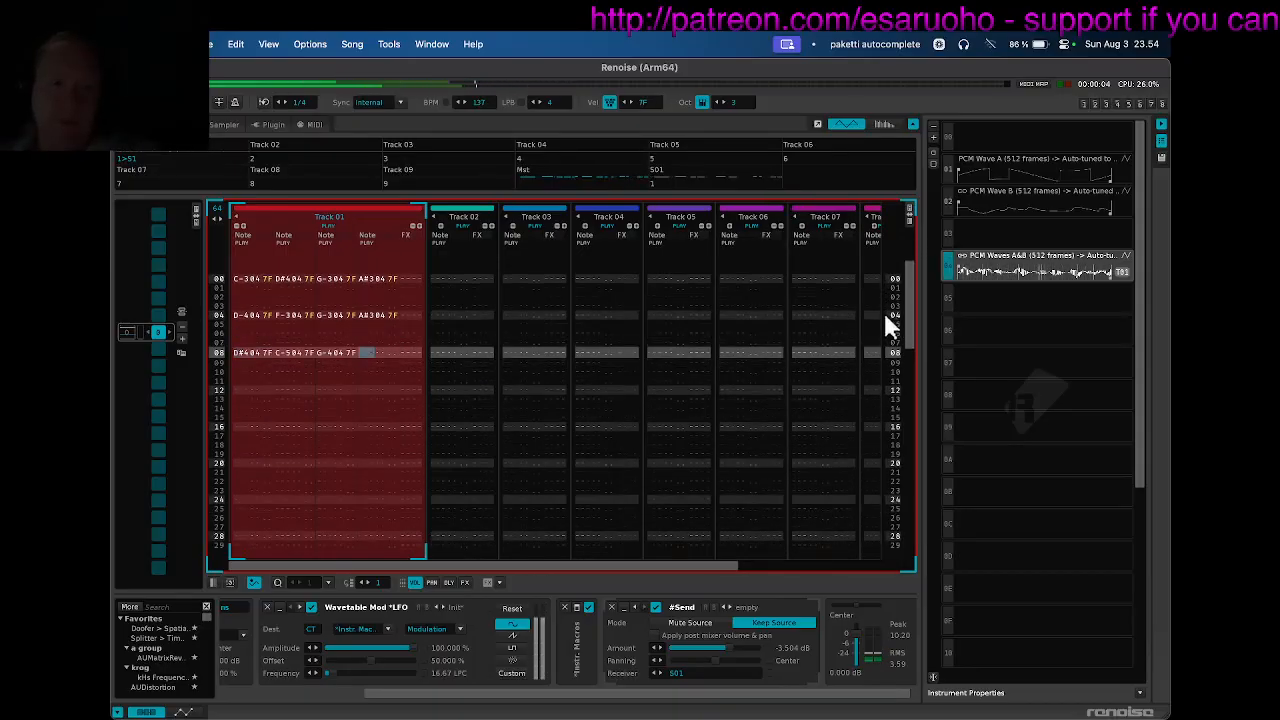
Enter the three-note chord D-4, C-5, F-4 at row 12 of Track 01.
key(Down)
key(Down)
key(Down)
key(shift+w)
key(shift+i)
key(shift+r)
Place note OFFs in the fourth note column of Track 01 at rows 08 and 12.
key(Up)
key(Up)
key(Up)
key(Up)
key(Tab)
key(Tab)
key(Tab)
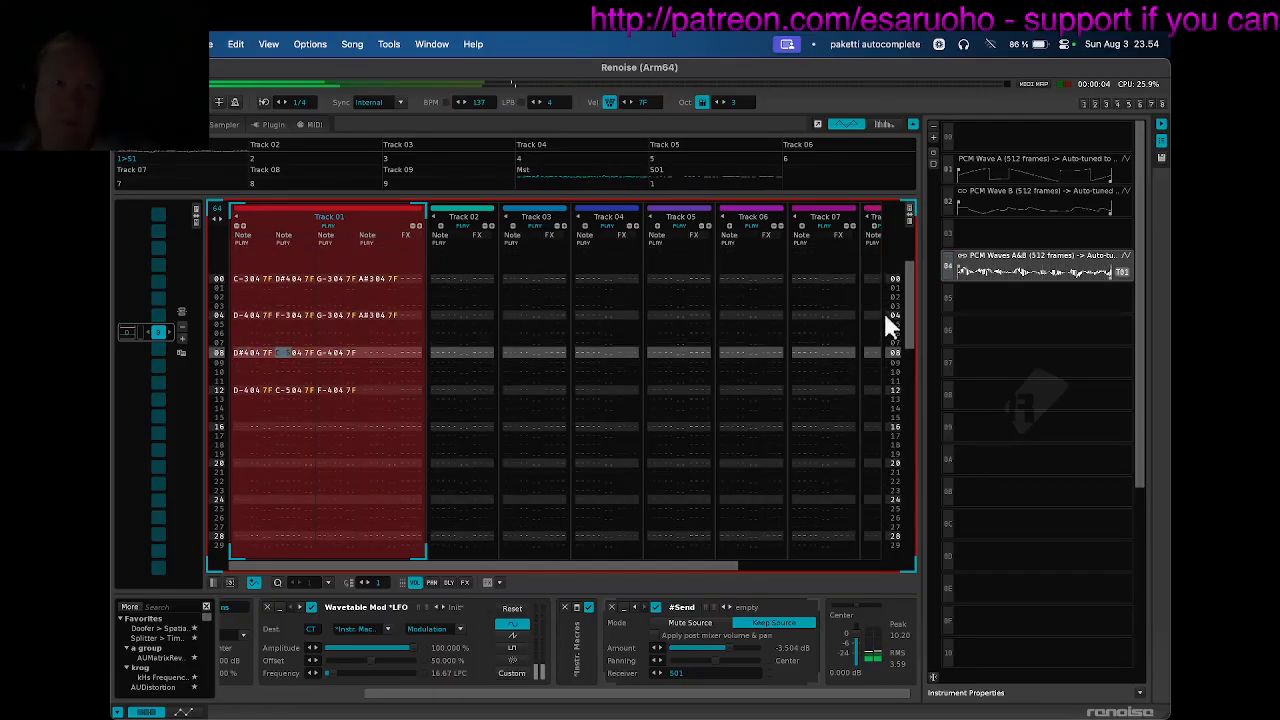
key(a)
key(Down)
key(Down)
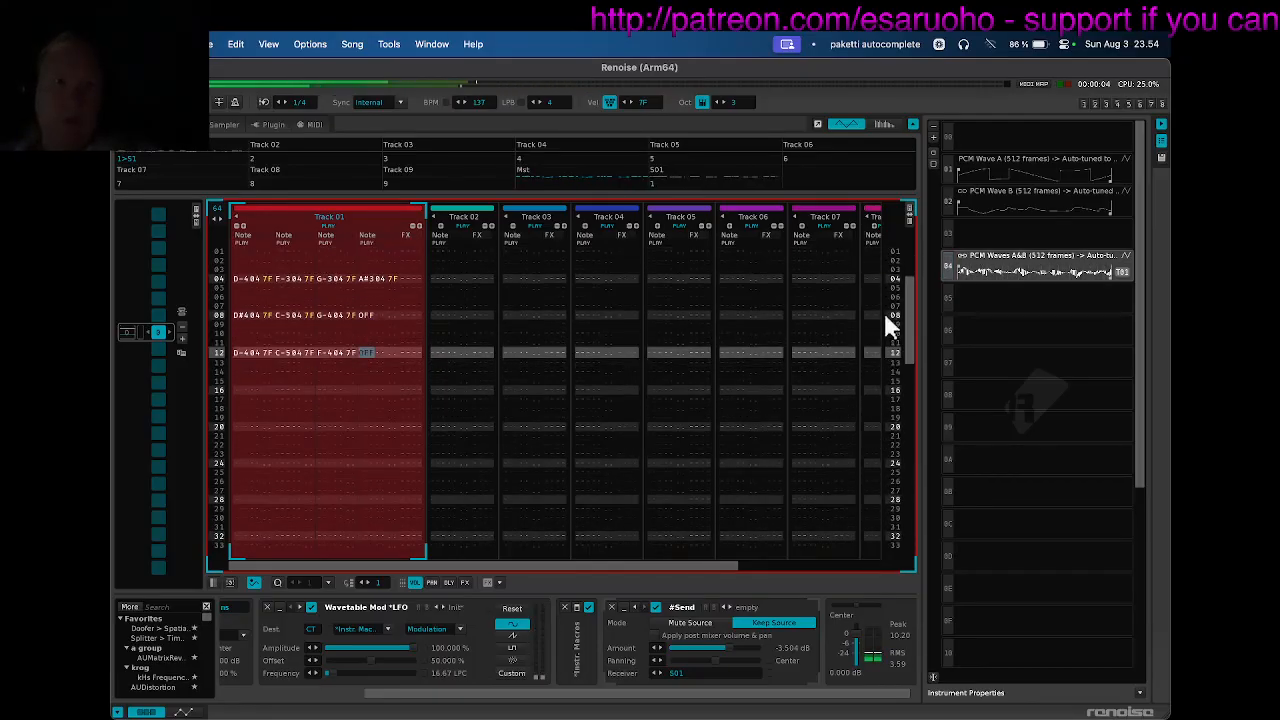
Select all of Track 01's pattern content and expand it twice so the chords fall every 16 rows.
key(Up)
key(Up)
key(Up)
key(Up)
key(Up)
key(Up)
key(Up)
key(Up)
key(Up)
key(Up)
key(Up)
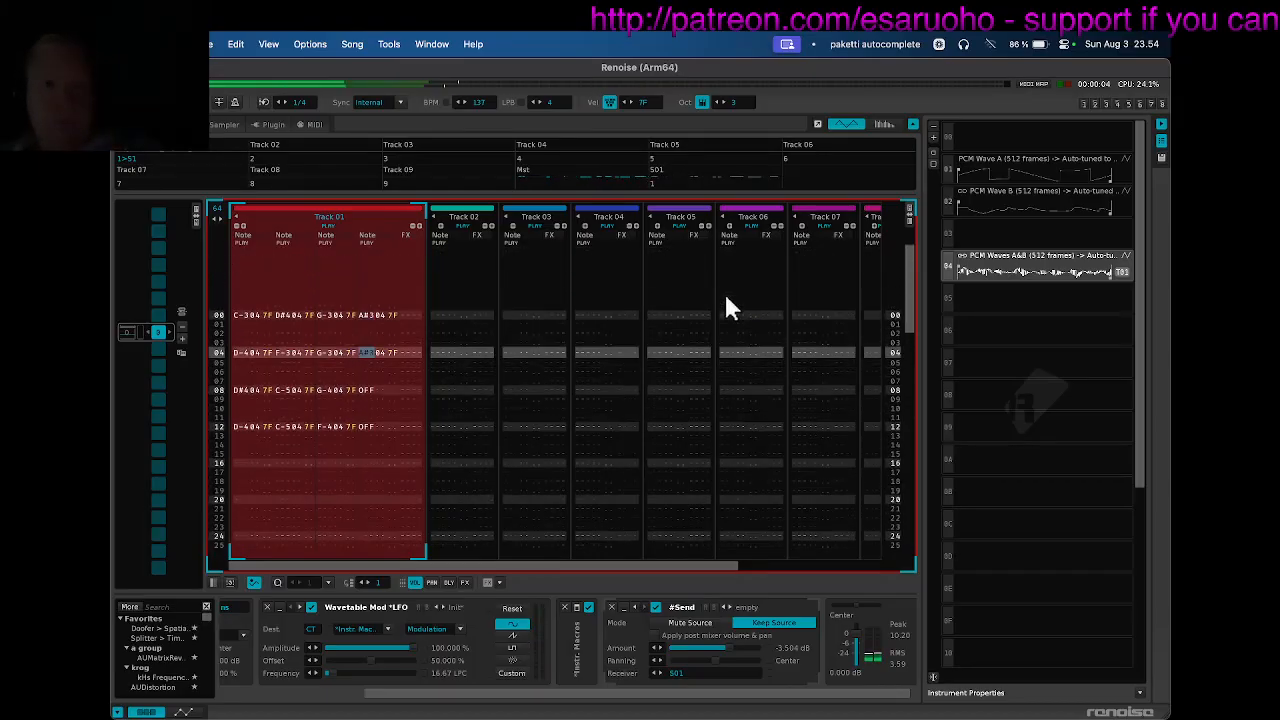
key(alt+l)
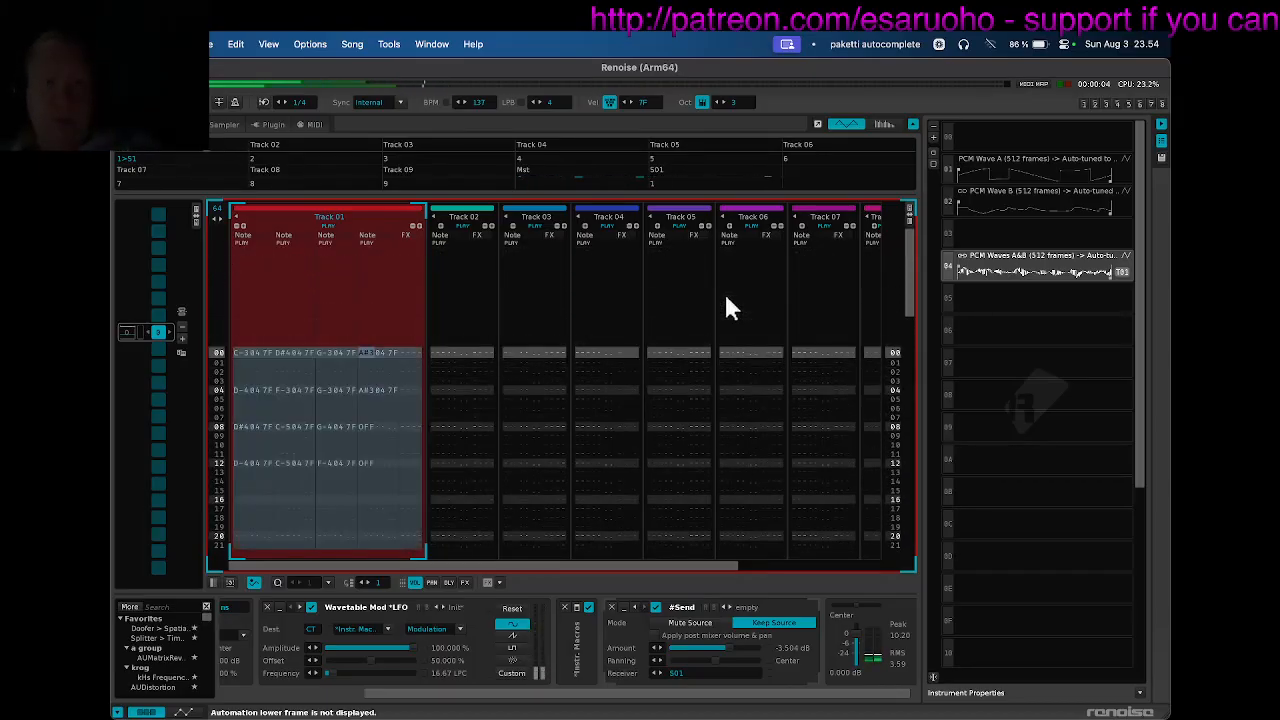
key(alt+f)
key(alt+f)
Set the pattern length to 128 lines.
key(Down)
key(Down)
key(Down)
key(Down)
key(Down)
key(Down)
key(Down)
key(Down)
key(Down)
key(Down)
key(Down)
key(Down)
key(Down)
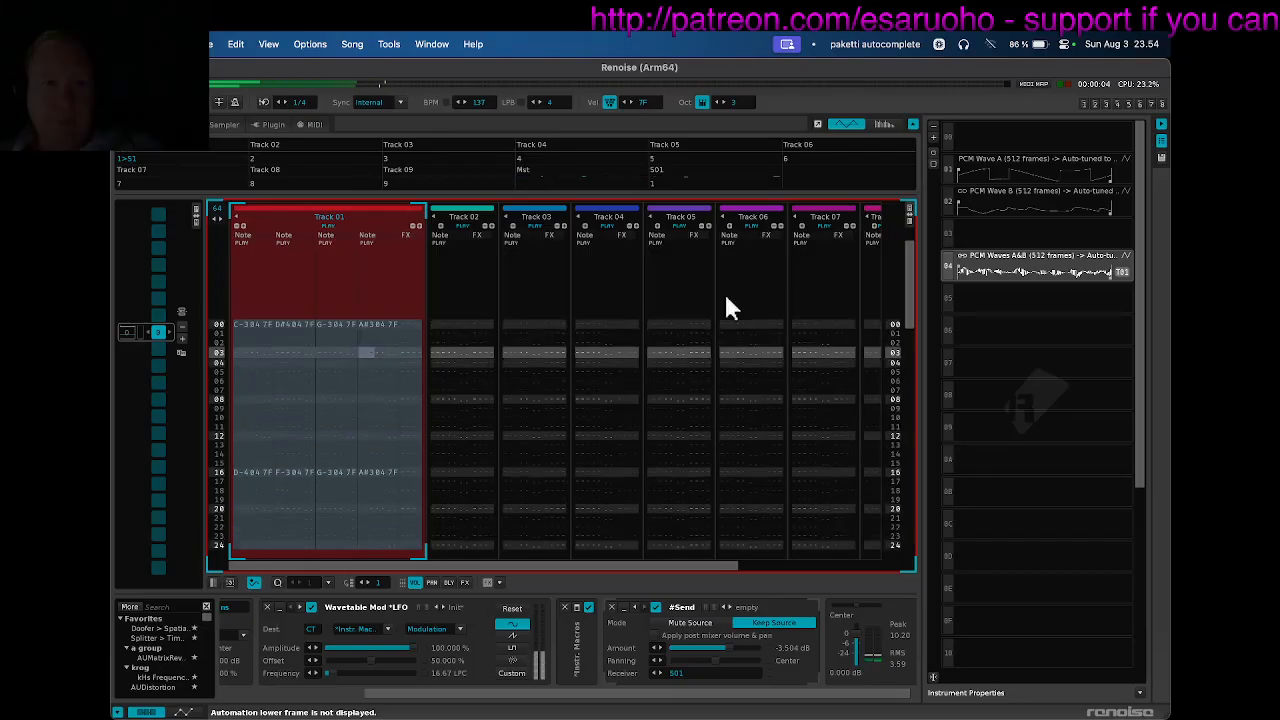
key(Down)
key(Down)
key(Down)
key(Down)
key(Down)
key(Down)
key(Down)
key(Down)
key(Down)
key(Down)
key(Down)
key(Down)
key(Down)
key(Down)
key(Down)
key(Down)
key(Down)
key(Down)
key(Down)
key(Down)
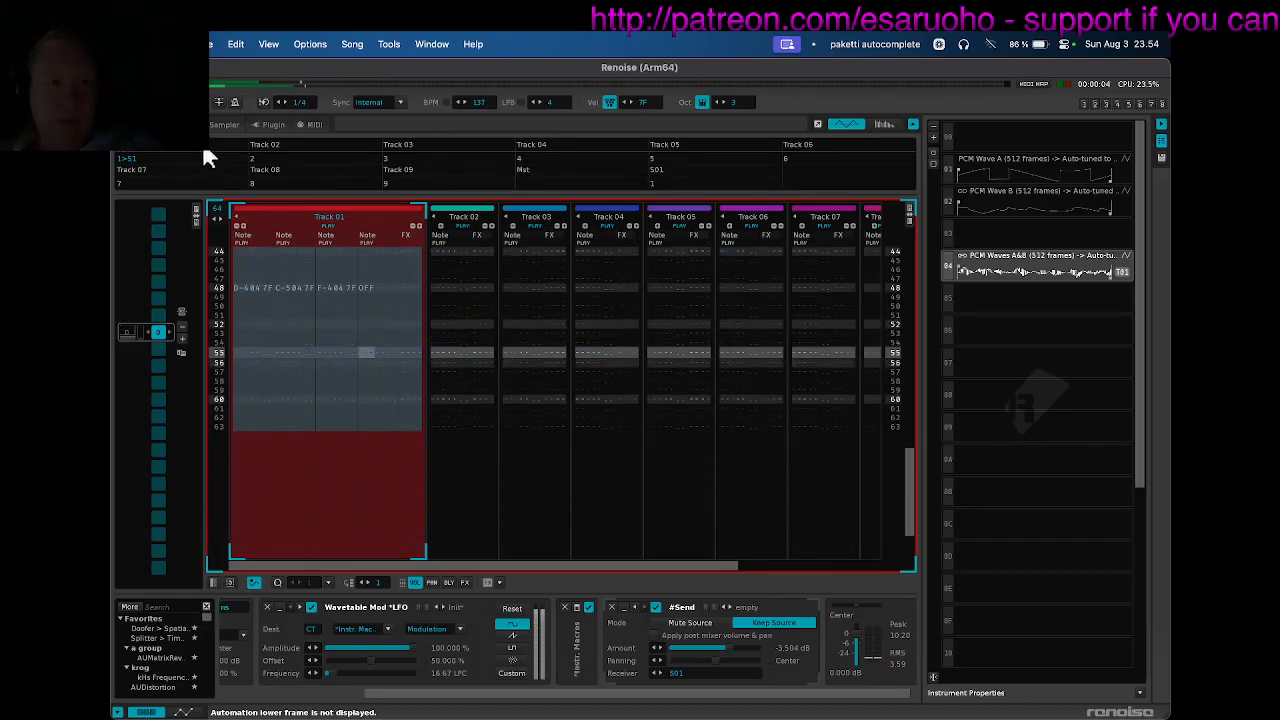
double_click(216, 208)
text(128)
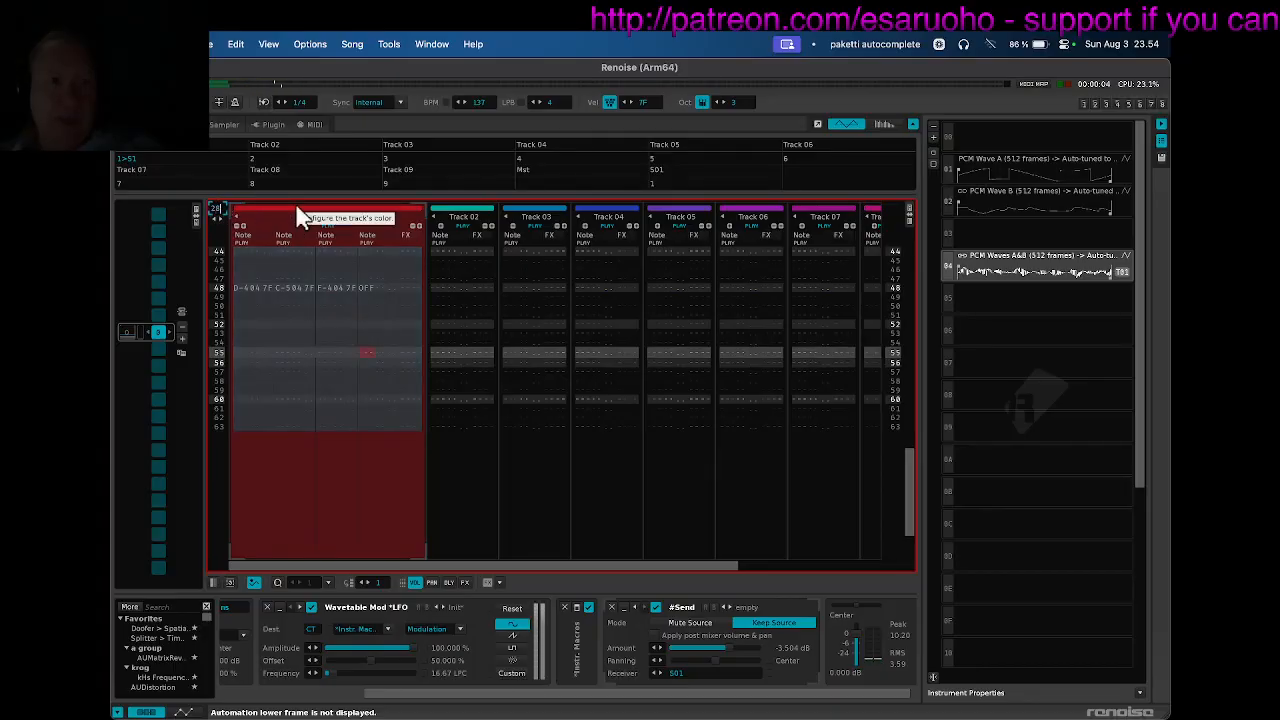
key(Return)
Replicate the chord sequence from Track 01's first 64 rows into the rows from 64 onward without transposing.
key(Down)
key(Down)
key(Down)
key(Down)
key(Down)
key(Down)
key(Down)
key(Down)
key(Down)
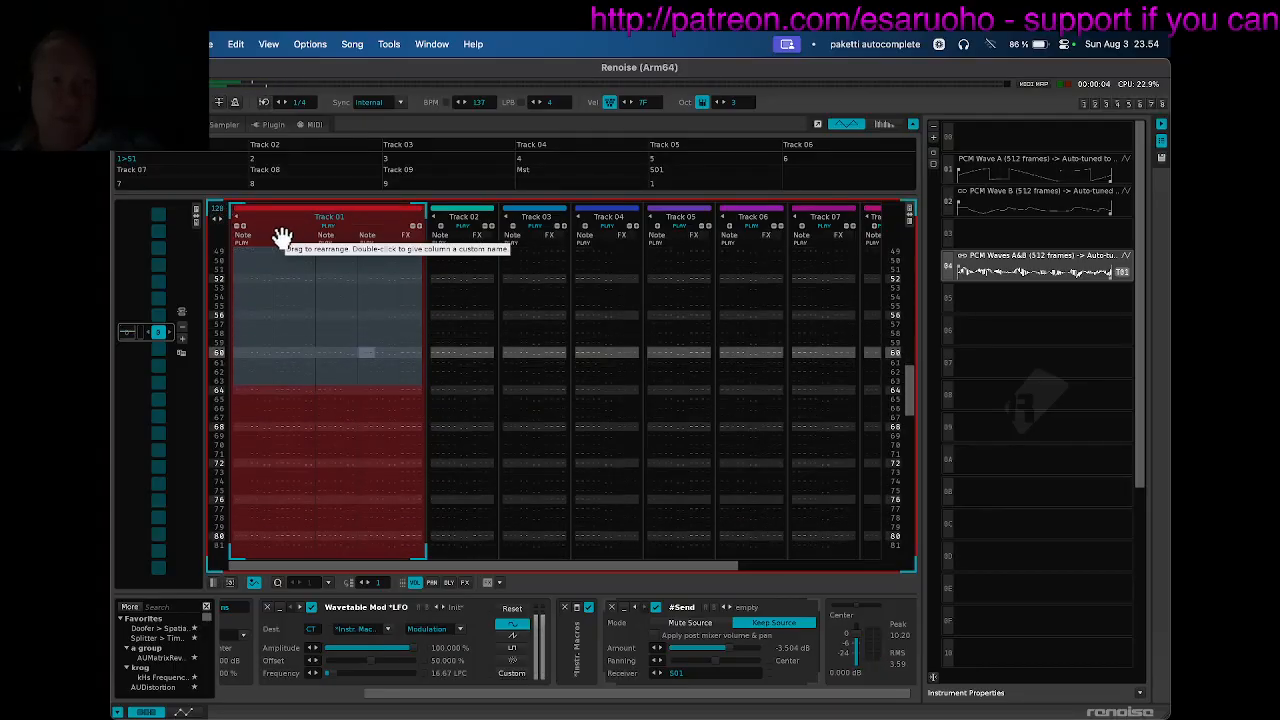
key(super+r)
Set the pattern length to 256 lines.
double_click(216, 208)
text(25)
key(Return)
Insert note OFFs in all four note columns of Track 01 at row 128.
key(Down)
key(Down)
key(Down)
key(Down)
key(Down)
key(Down)
key(Down)
key(Down)
key(Down)
key(Down)
key(Down)
key(Down)
key(Down)
key(Down)
key(Down)
key(Down)
key(Down)
key(Down)
key(Down)
key(Down)
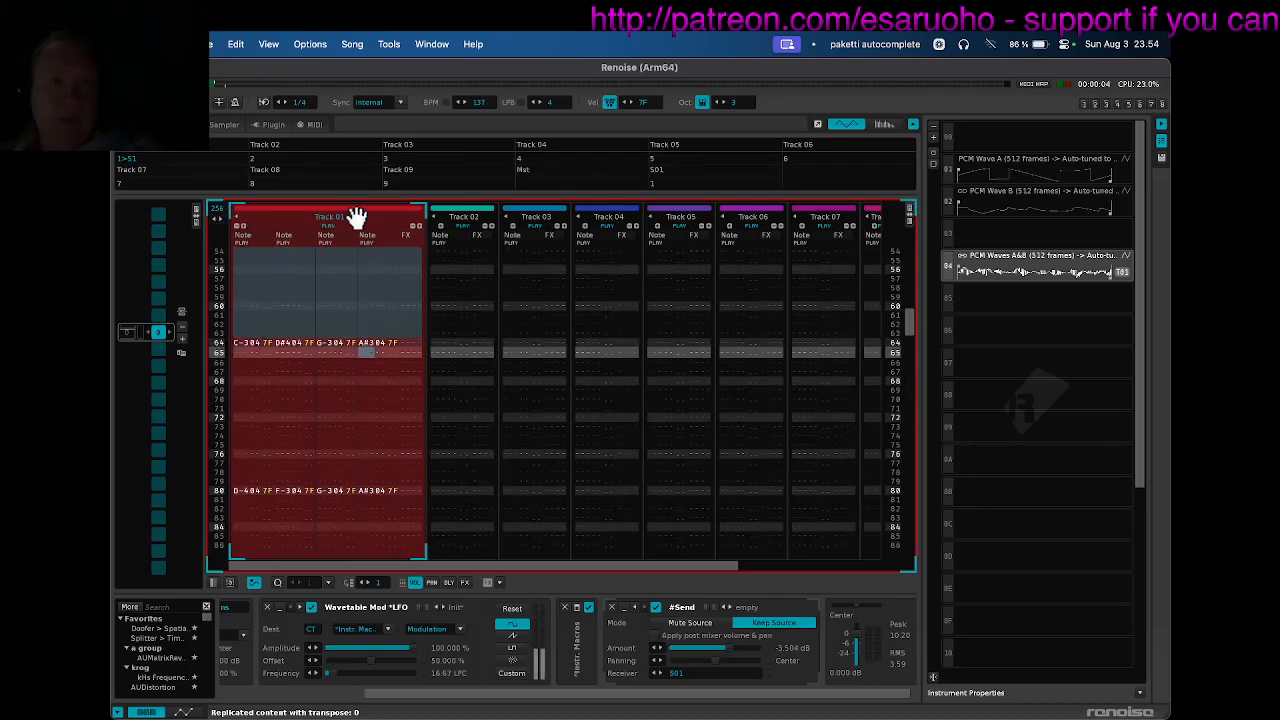
key(Down)
key(Down)
key(Down)
key(Down)
key(Down)
key(Down)
key(Down)
key(Down)
key(Down)
key(Down)
key(Down)
key(Down)
key(Down)
key(Down)
key(Down)
key(Down)
key(Down)
key(Down)
key(Down)
key(Down)
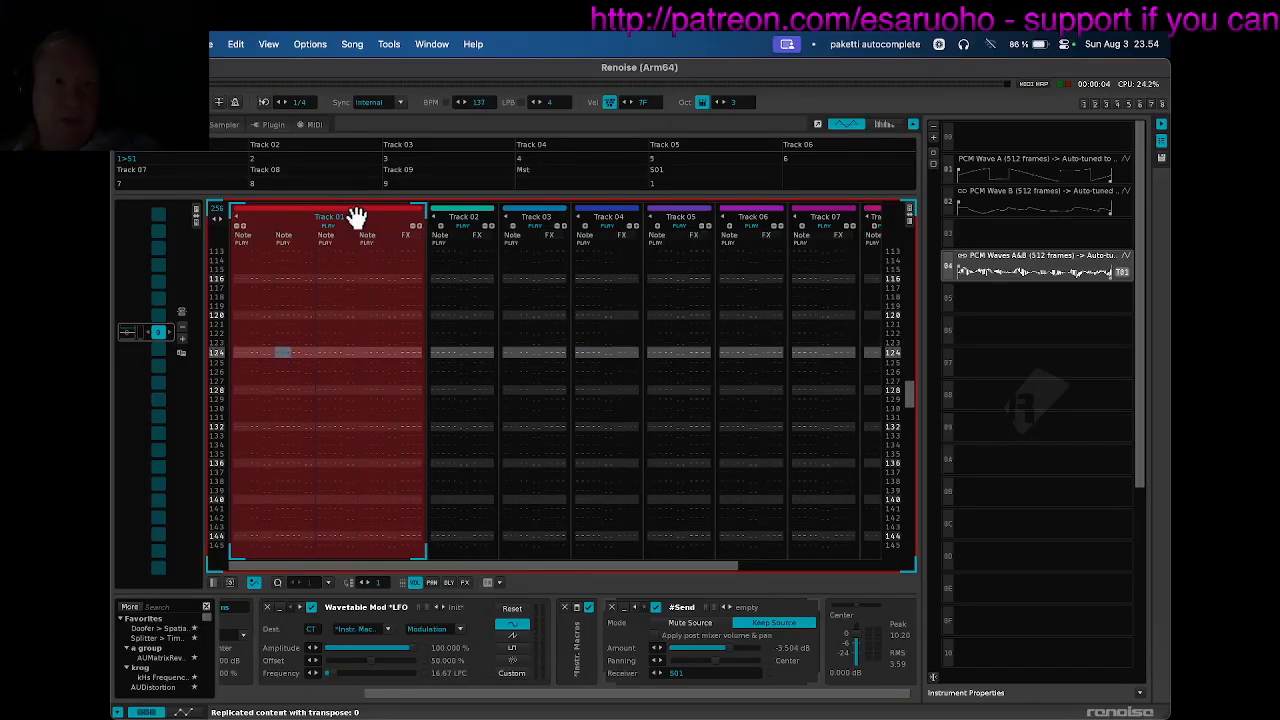
key(Down)
key(Down)
key(Down)
key(Down)
key(shift+a)
key(Down)
key(Down)
key(Up)
key(Up)
key(Up)
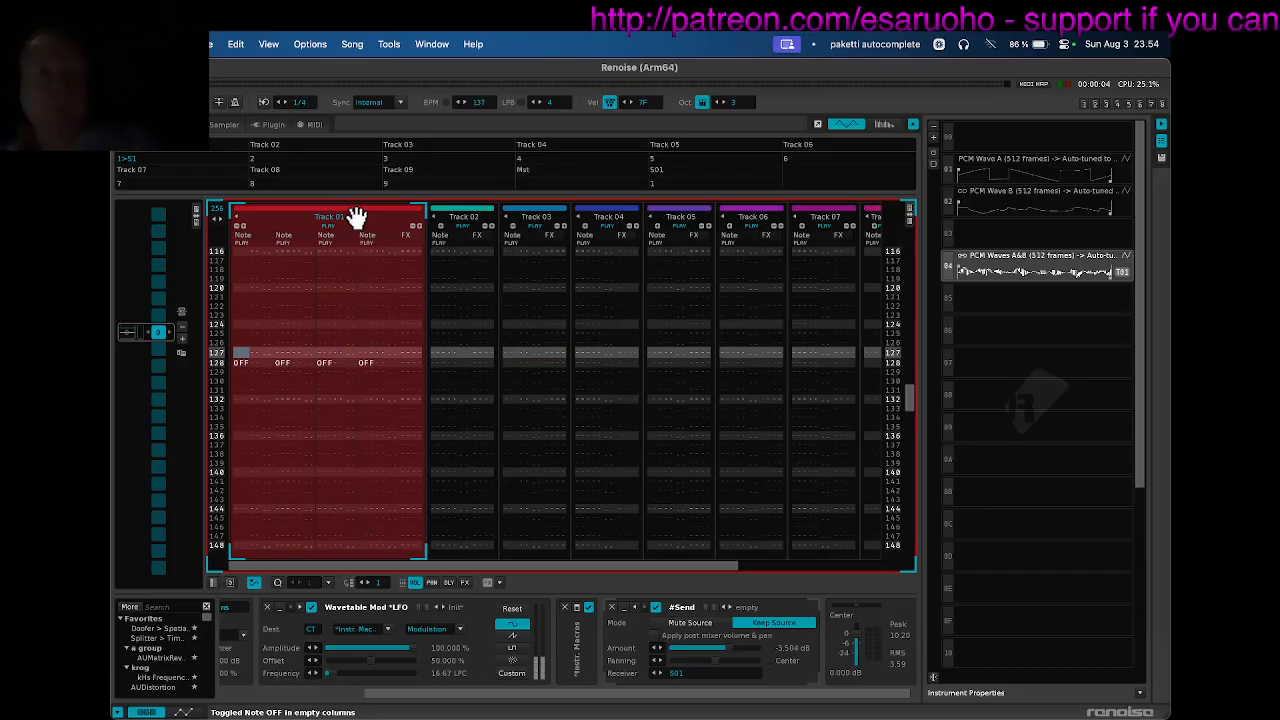
With the empty instrument slot 05 selected and edit mode off, render the pattern to a new instrument sample.
key(ctrl+Down)
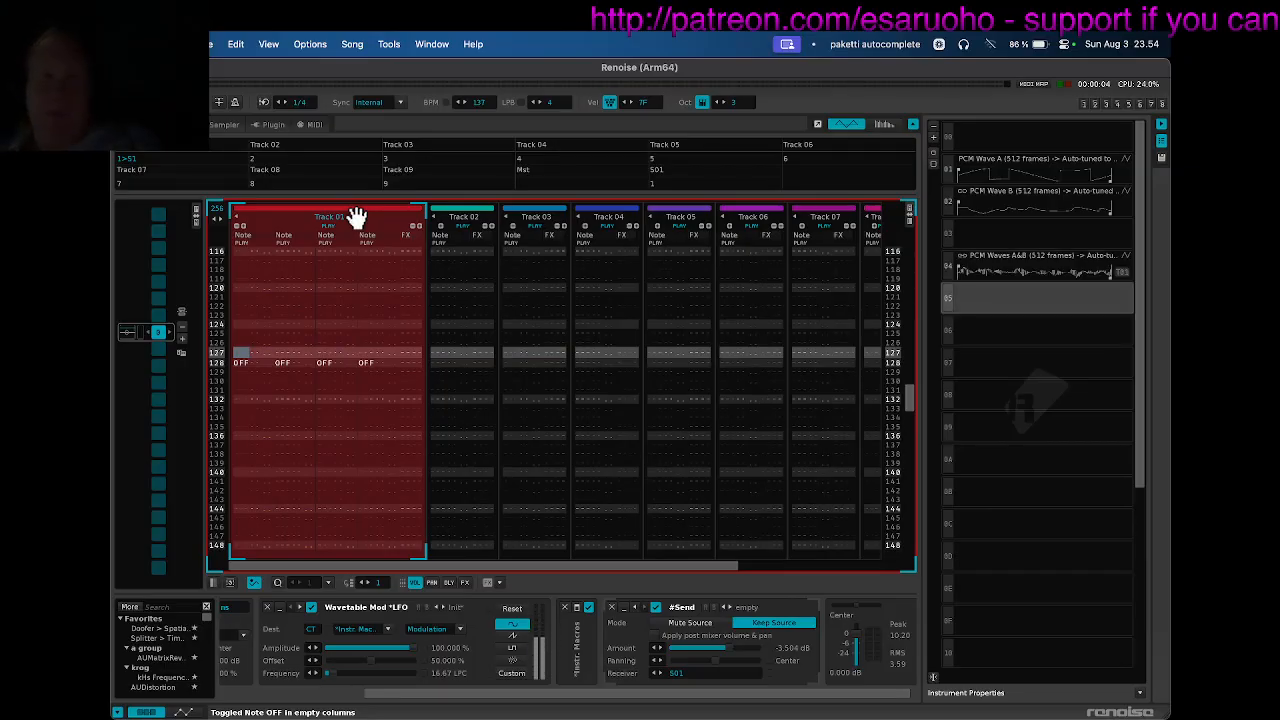
key(Escape)
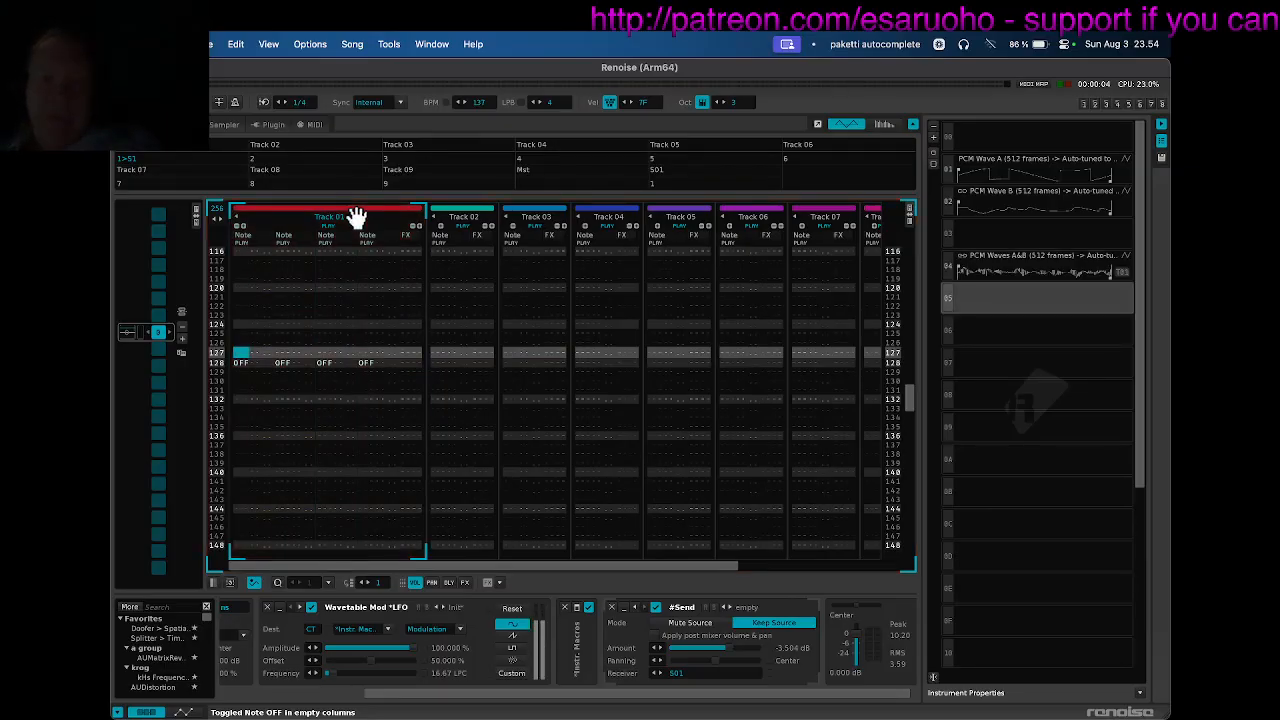
key(space)
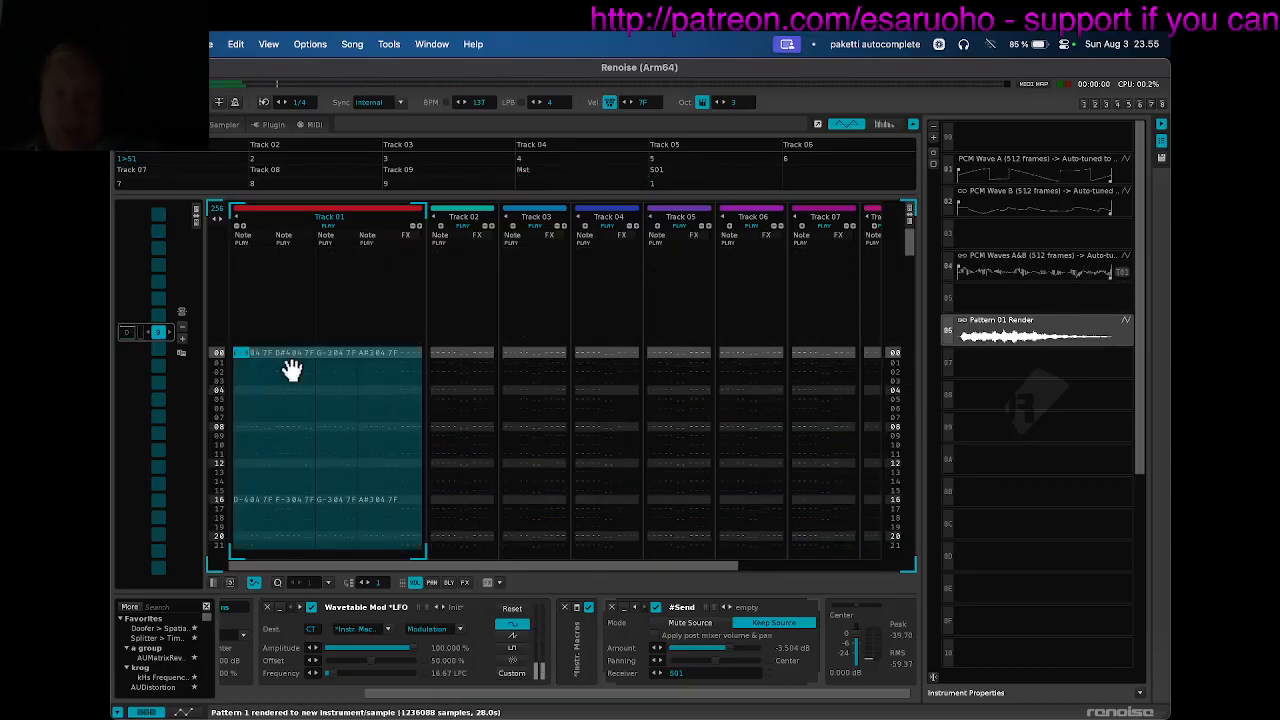
scroll(291, 370, down, 20)
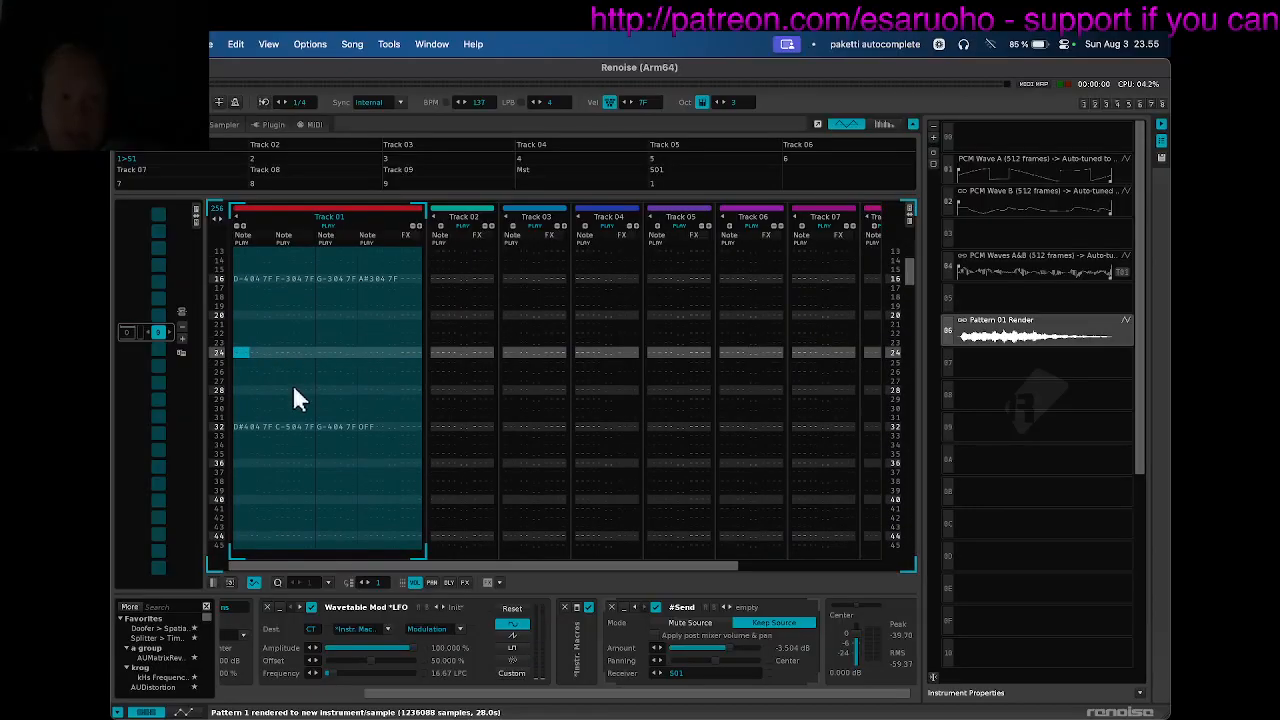
In the text editor's "Paketti 03.08.2025 demo" notes, write that showstatus should report the rendering row instead of a frozen-feeling Renoise UI, and is easy to do.
key(super+Tab)
click(396, 382)
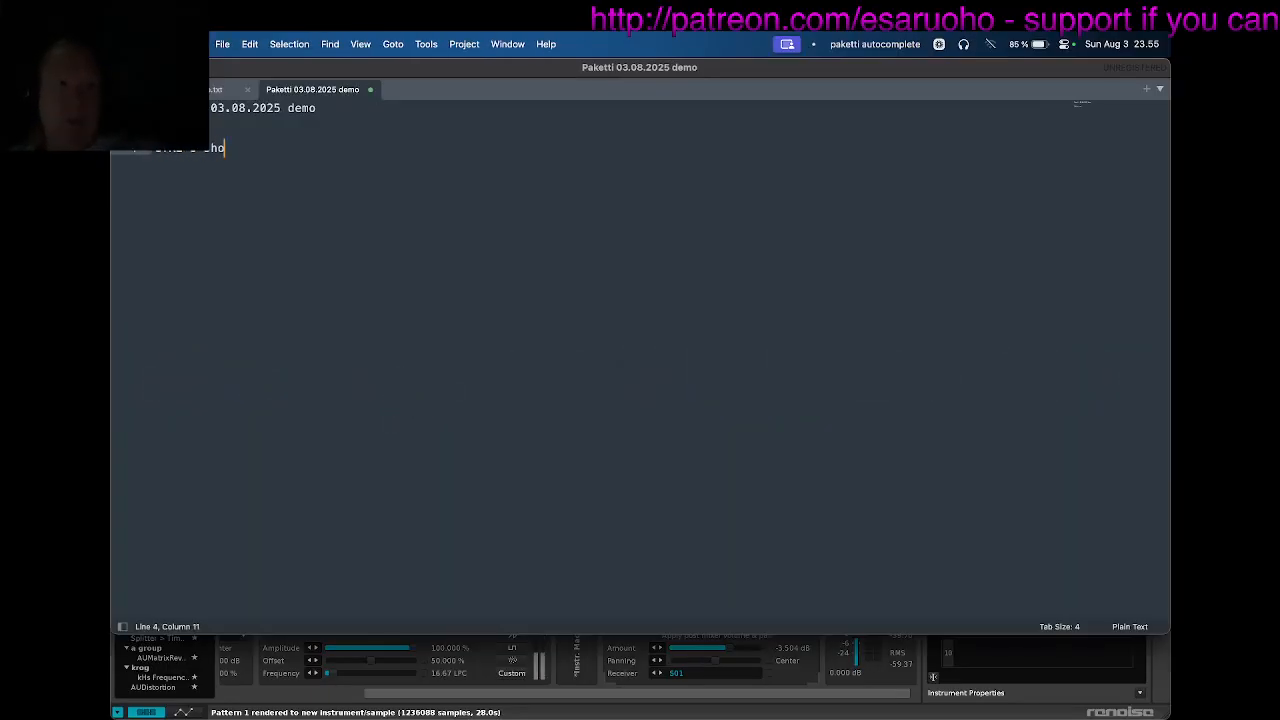
text(te the showstatus saying which row i'm at so the user knows what)
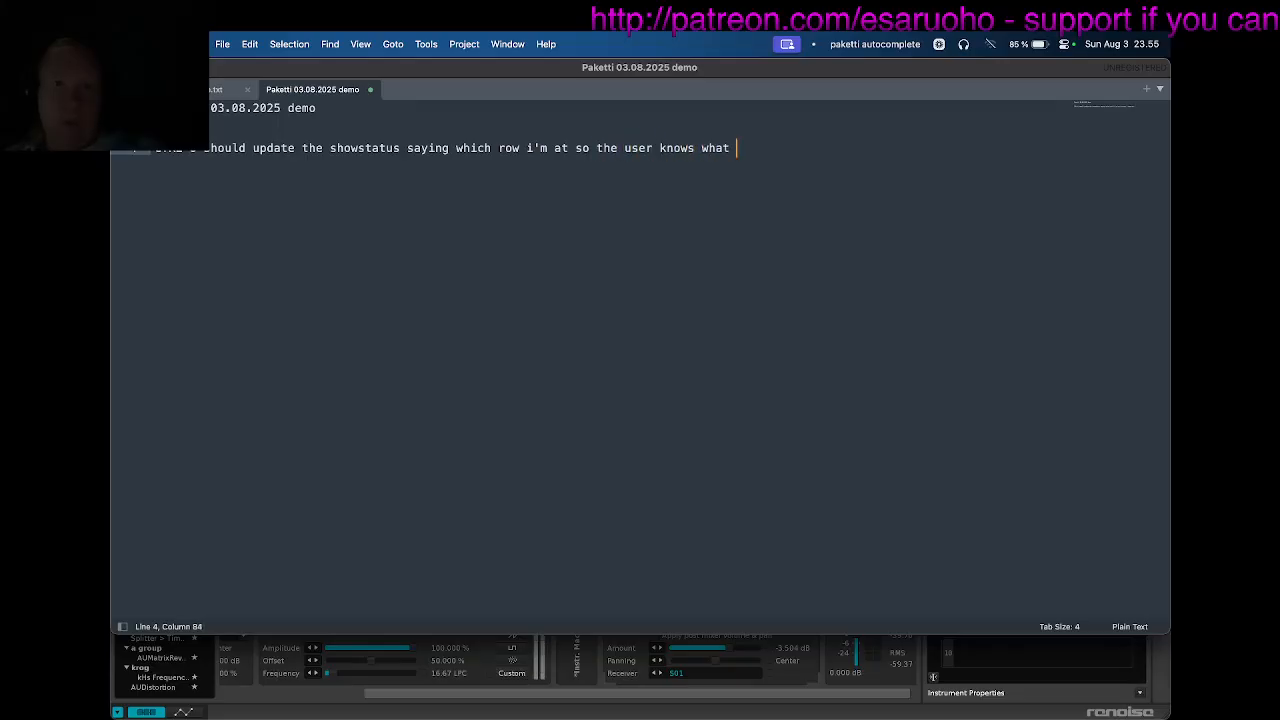
key(Return)
text(ex)
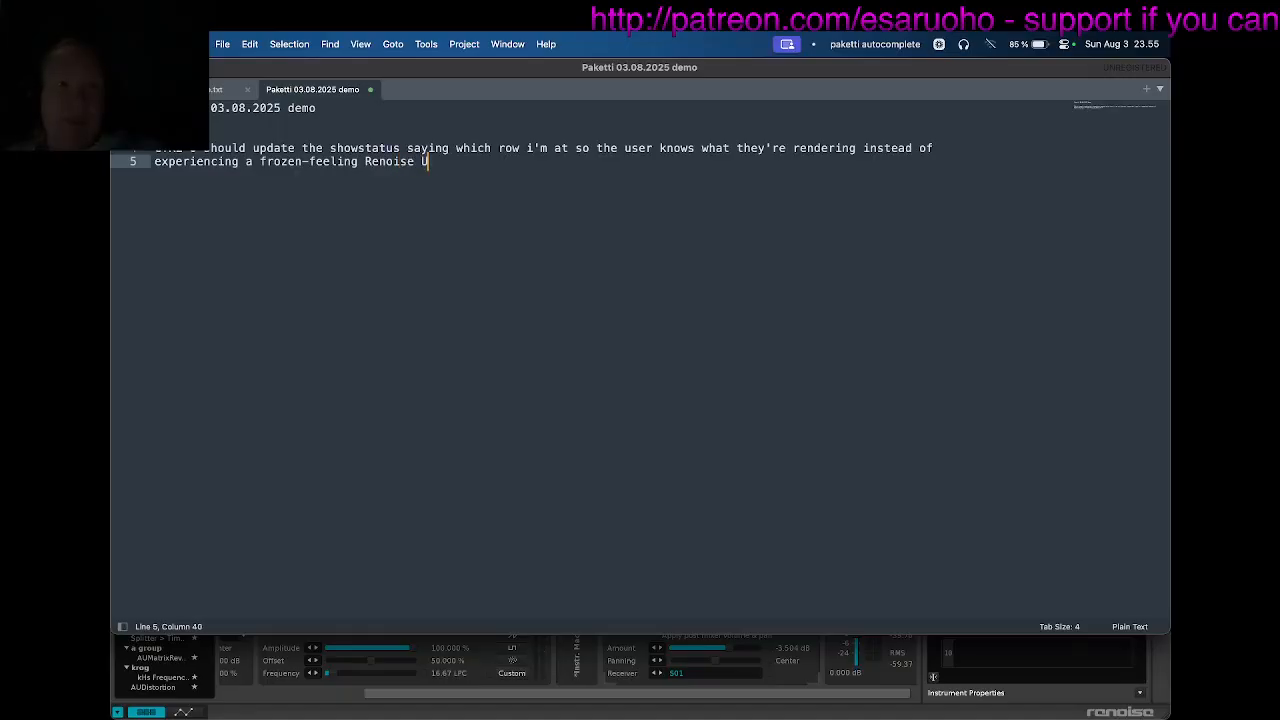
text('s gonna be easy to do)
key(Return)
key(Return)
key(BackSpace)
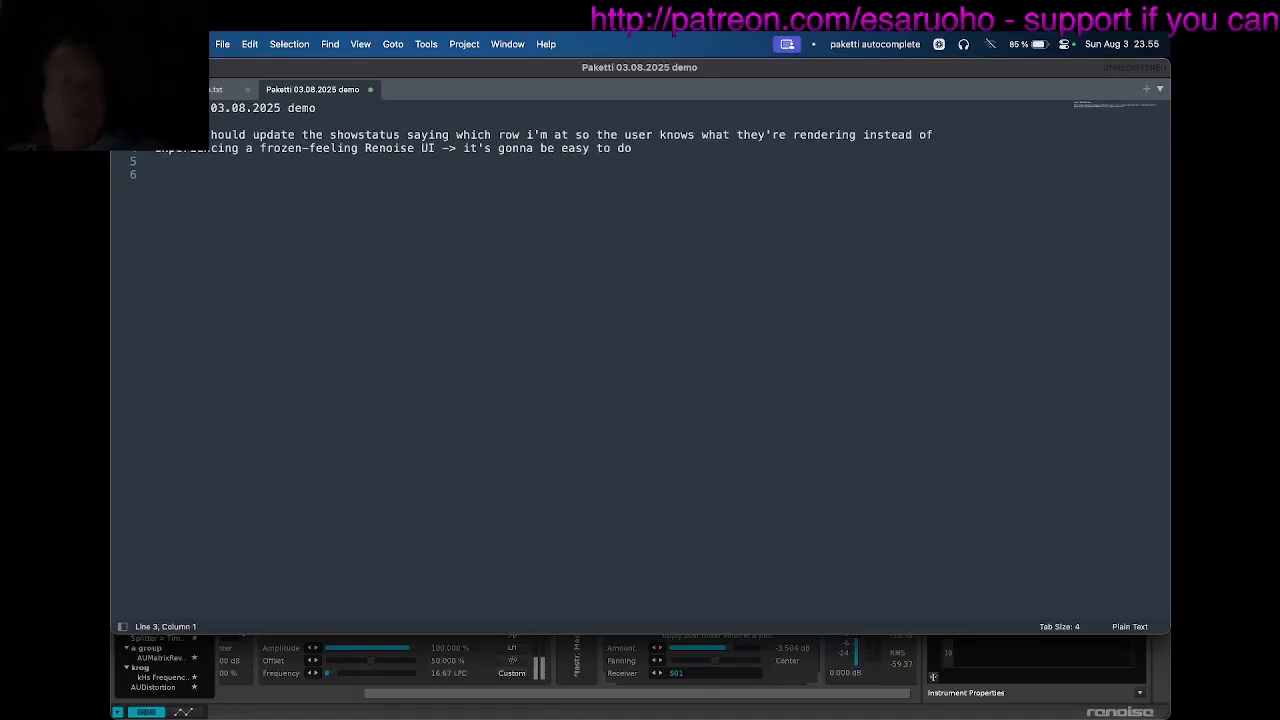
Switch back to Renoise, open the waveform of the Pattern 01 Render sample and audition it.
key(super+Tab)
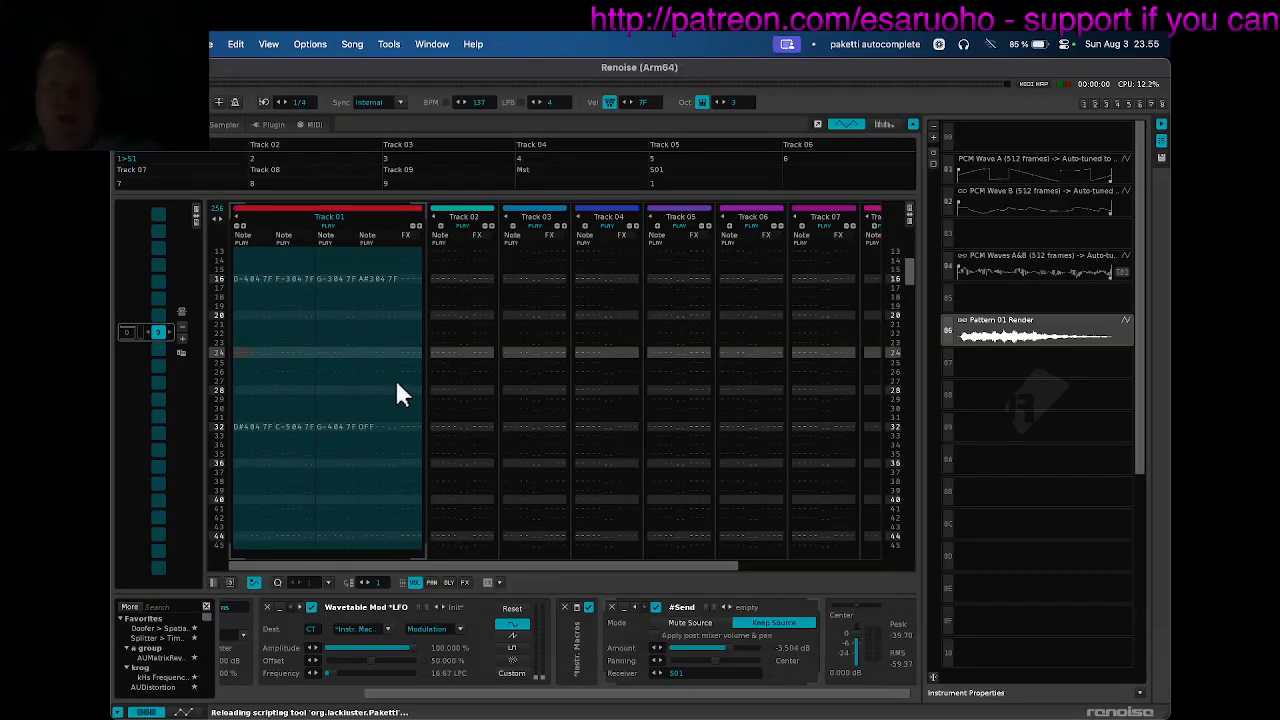
click(449, 352)
key(a)
click(449, 352)
key(super+a)
key(F3)
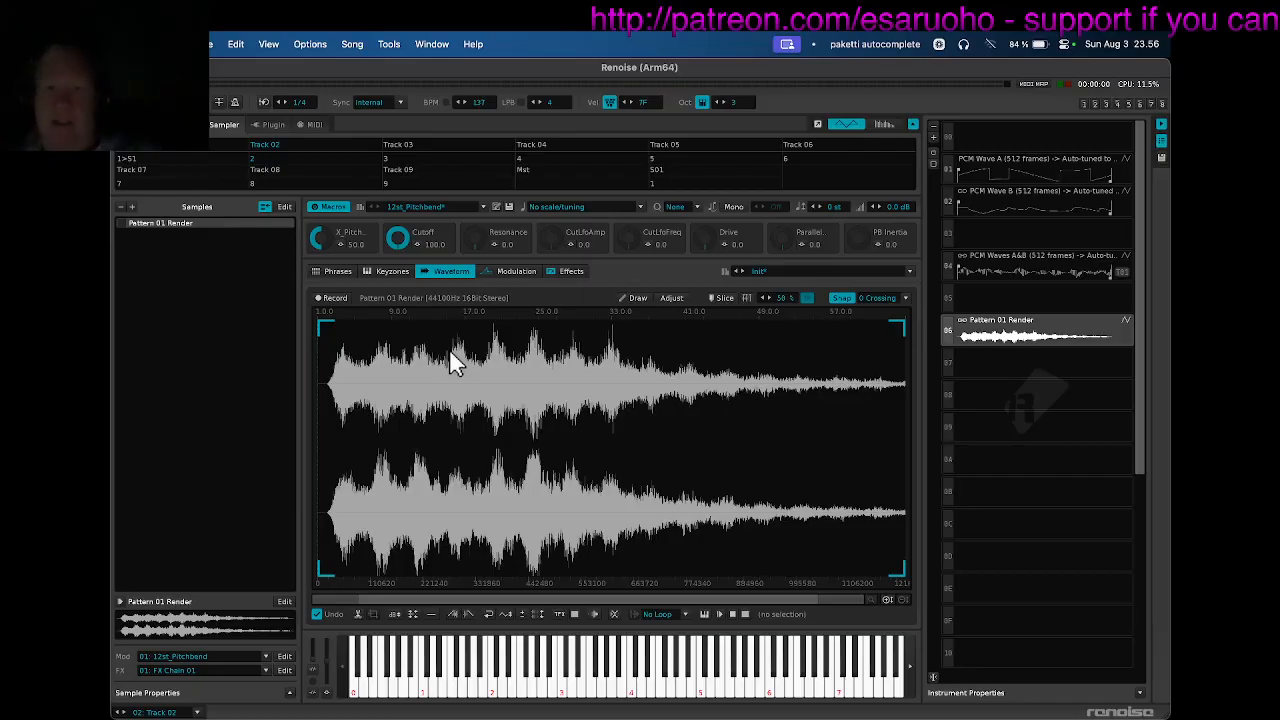
key(q)
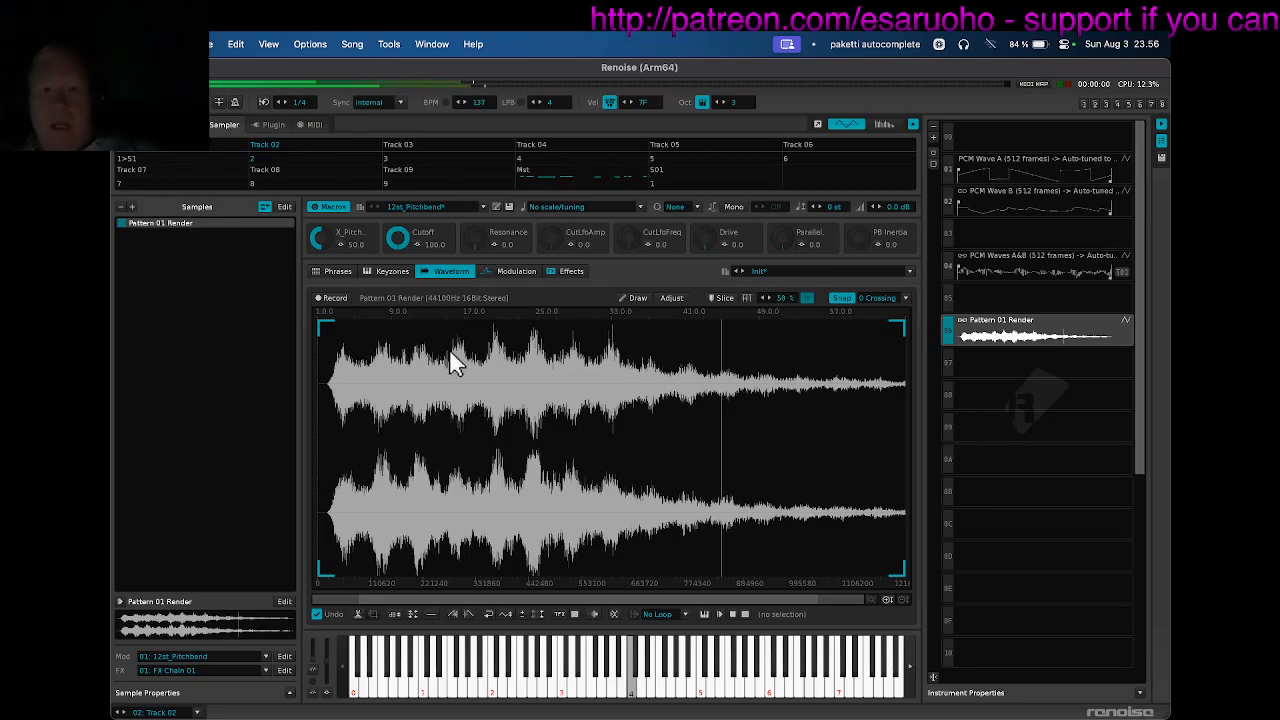
Create an automation envelope for the Frequency of Track 01's Wavetable Mod *LFO and open the Paketti Selected Device Parameter Editor.
key(F1)
key(F8)
key(shift+Tab)
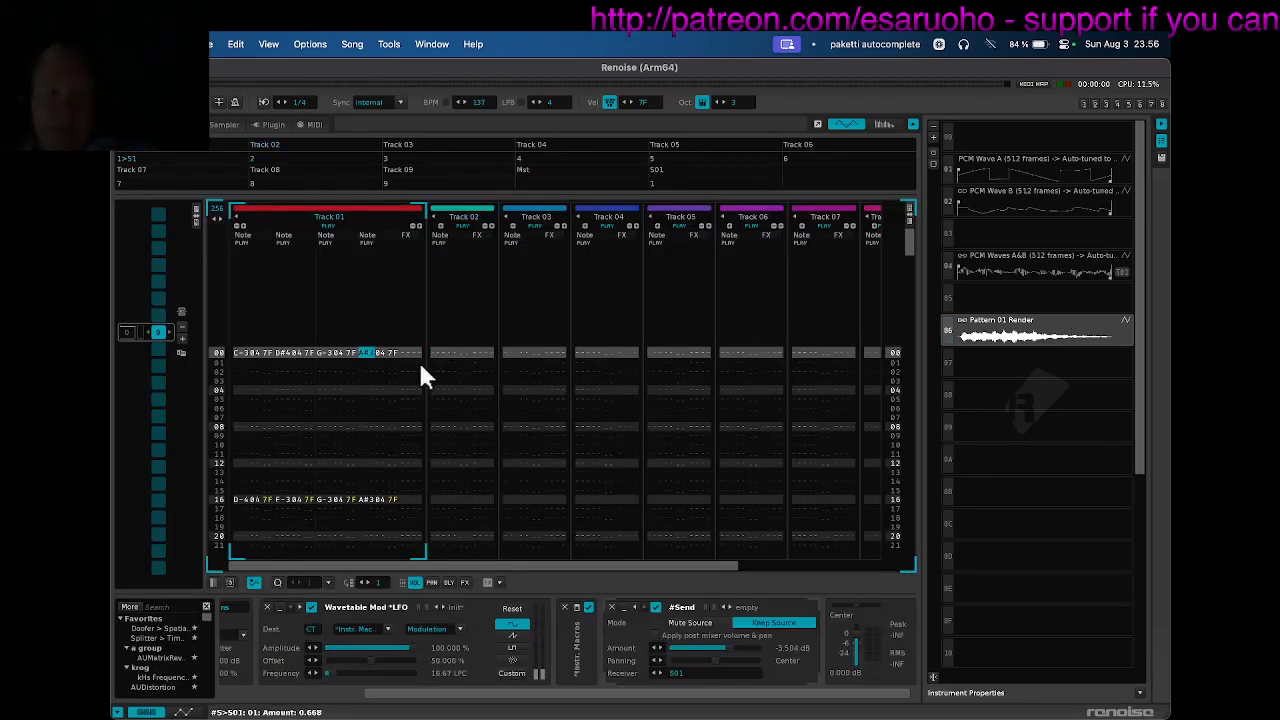
key(F2)
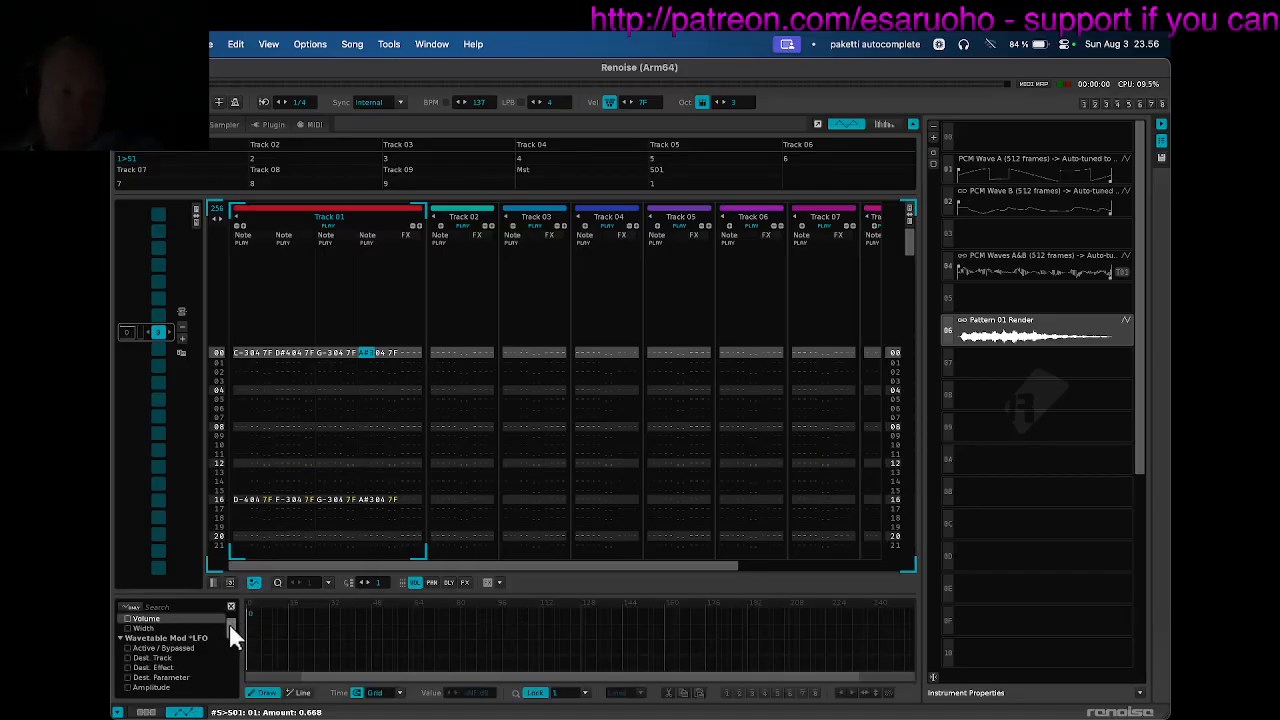
scroll(228, 621, down, 4)
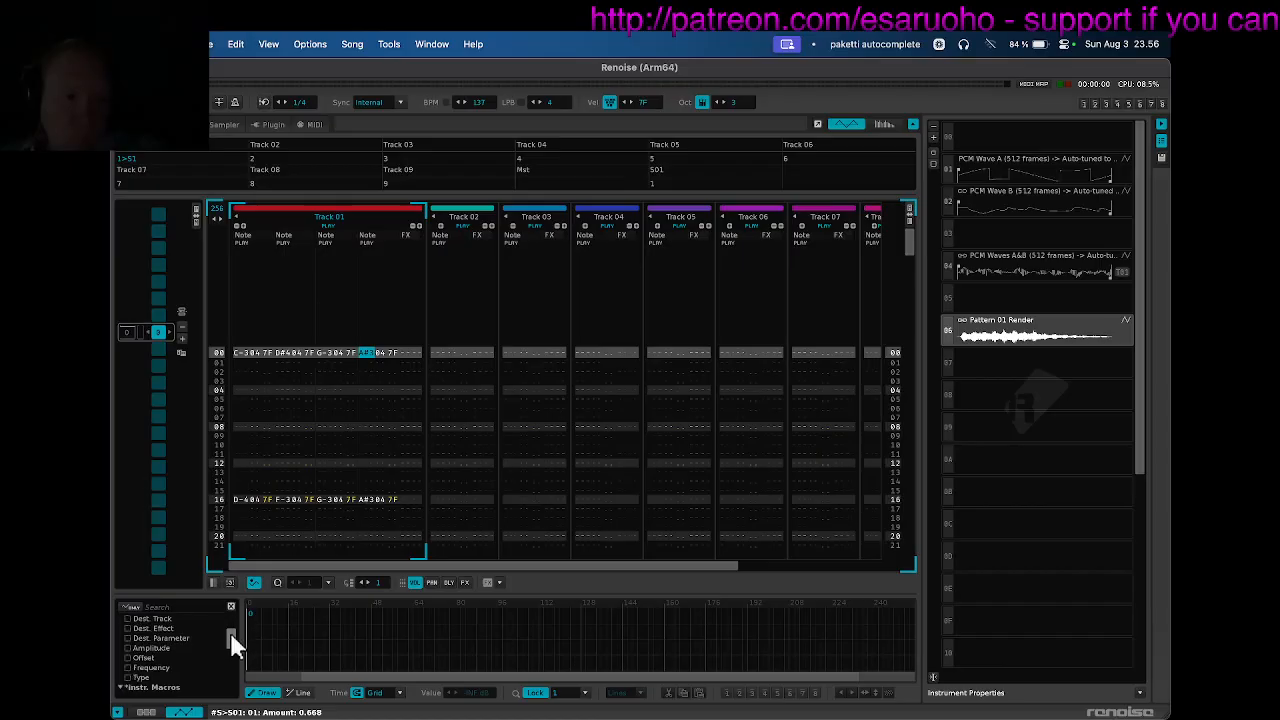
click(130, 668)
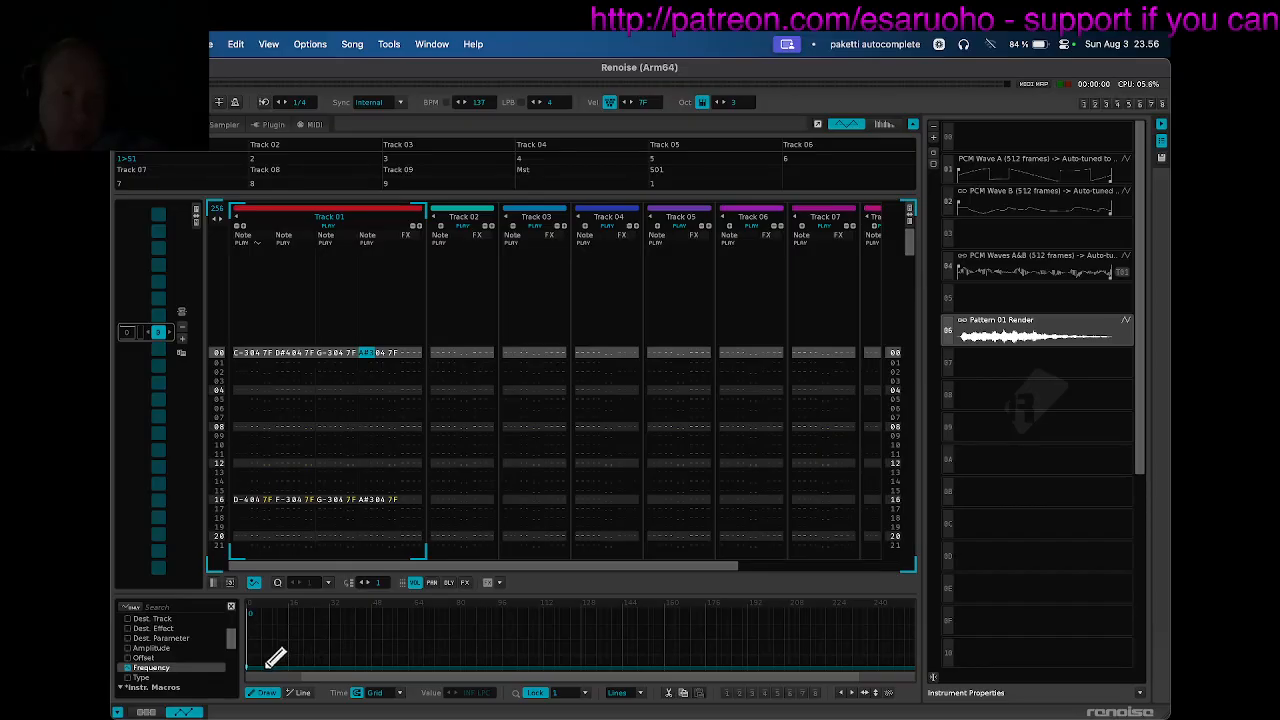
click(387, 44)
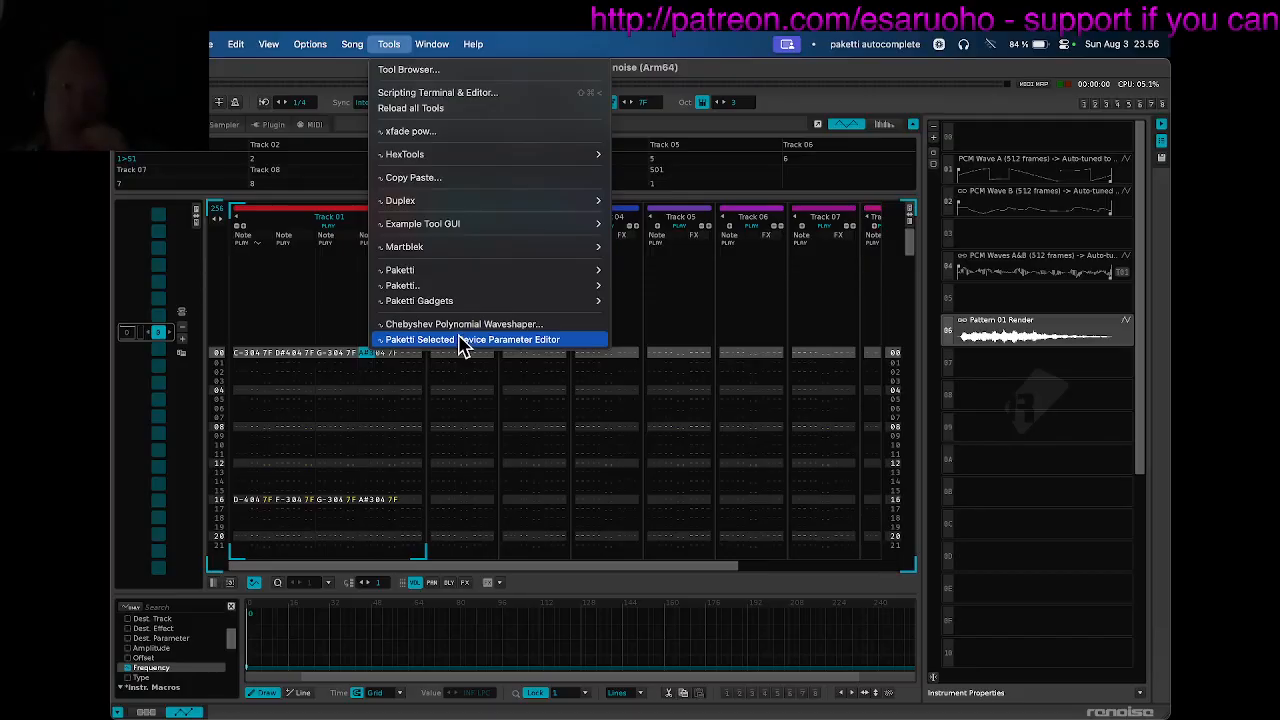
click(462, 341)
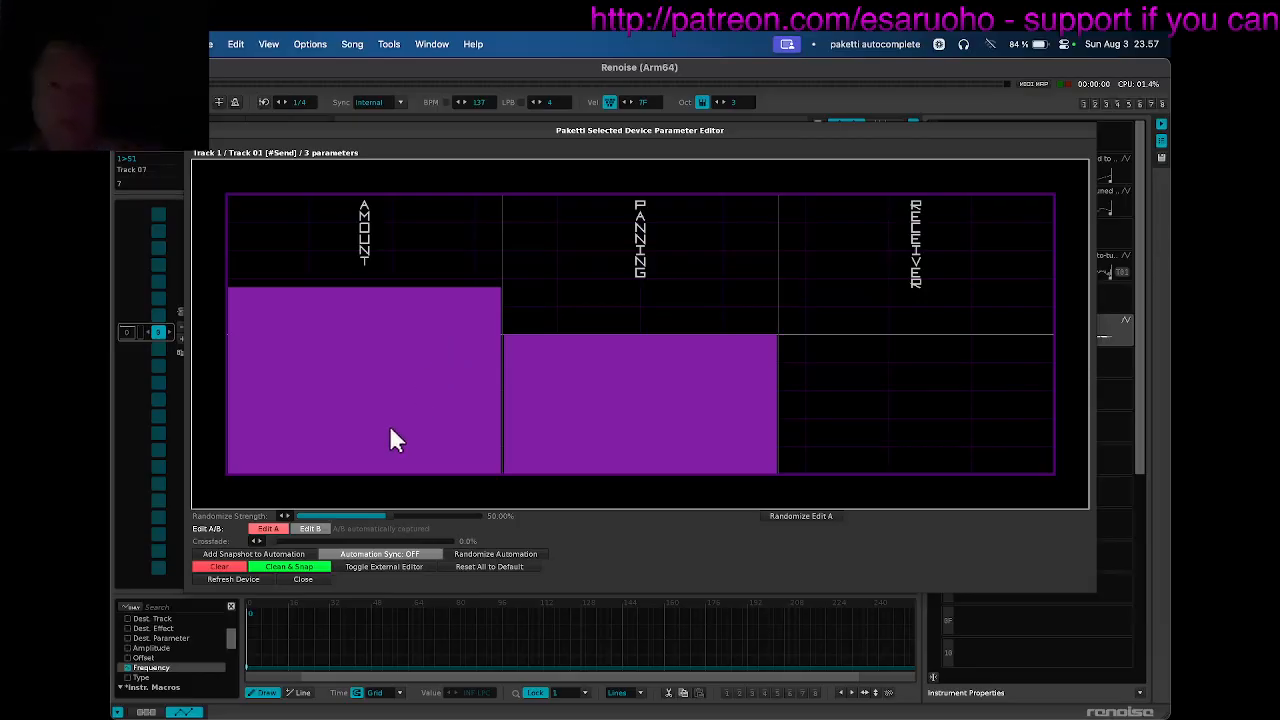
In the text notes, write that the selected device parameter editor should have "next device" / next track / previous device and read the device selected in automation.
key(super+Tab)
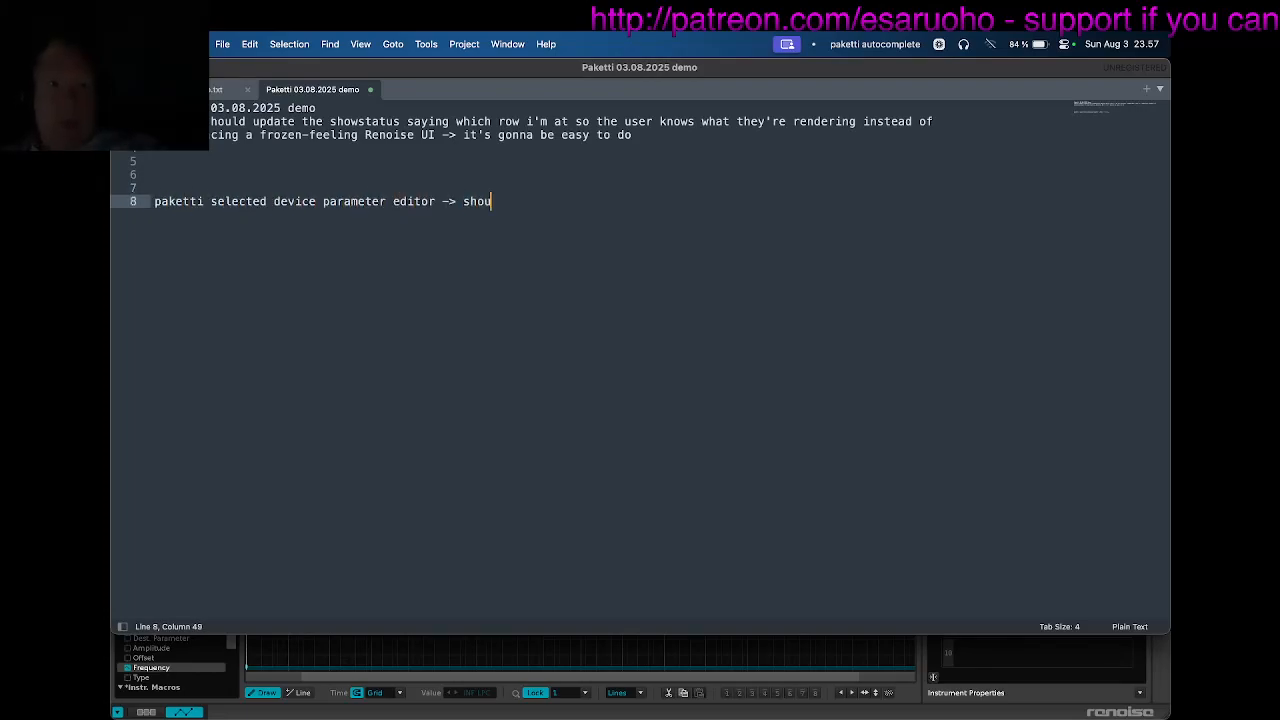
text(a "next device)
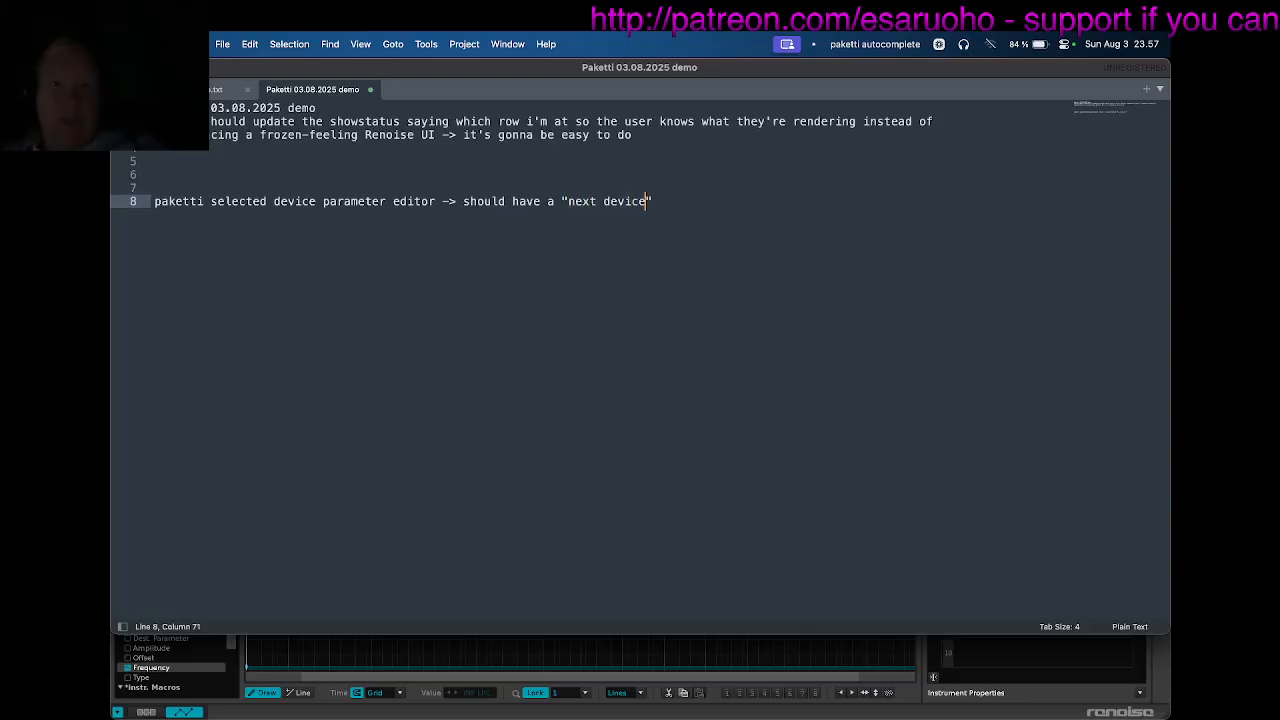
text(" / next track )
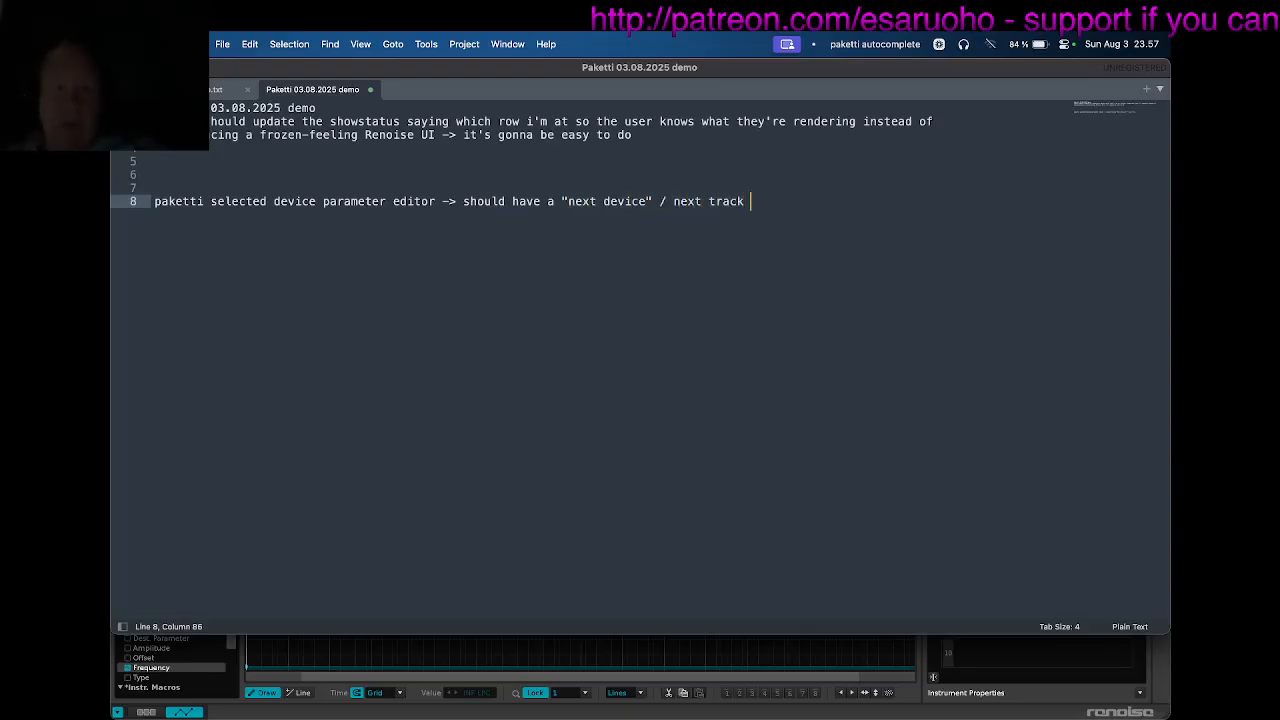
text(/ previous device" type thing)
key(Return)
text(and also)
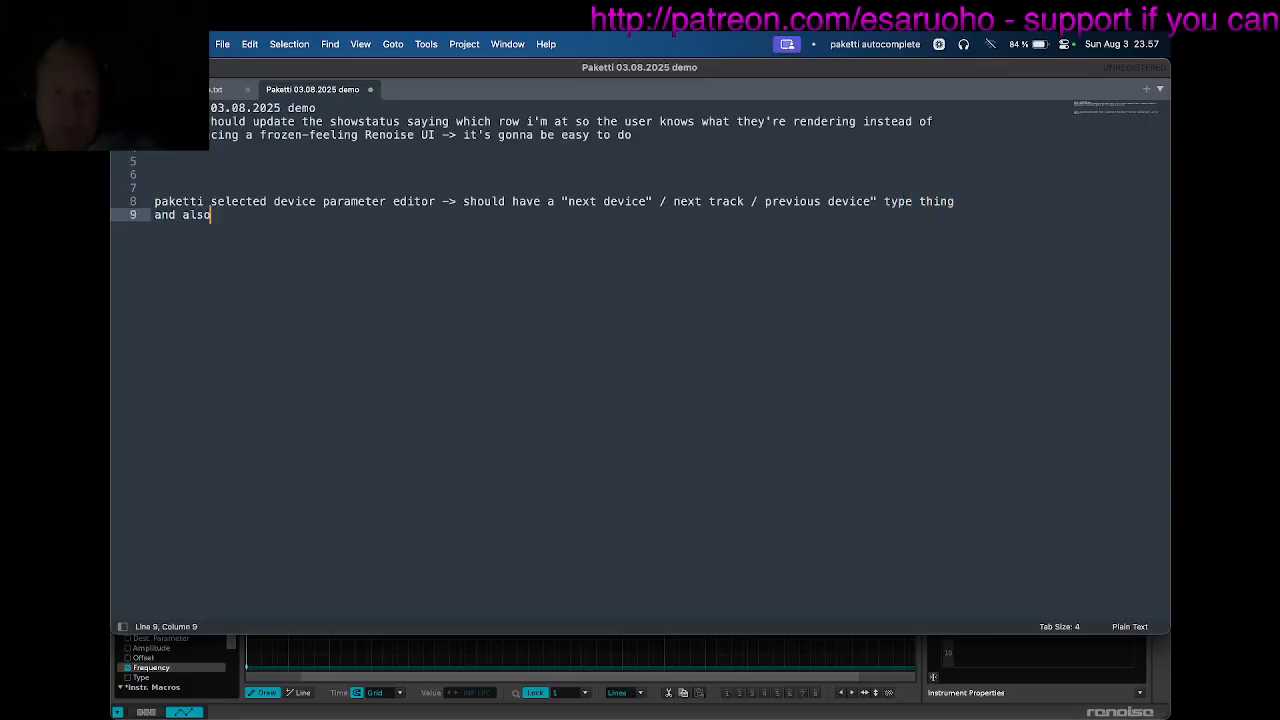
text(, read which device is selected in the automation frame ->)
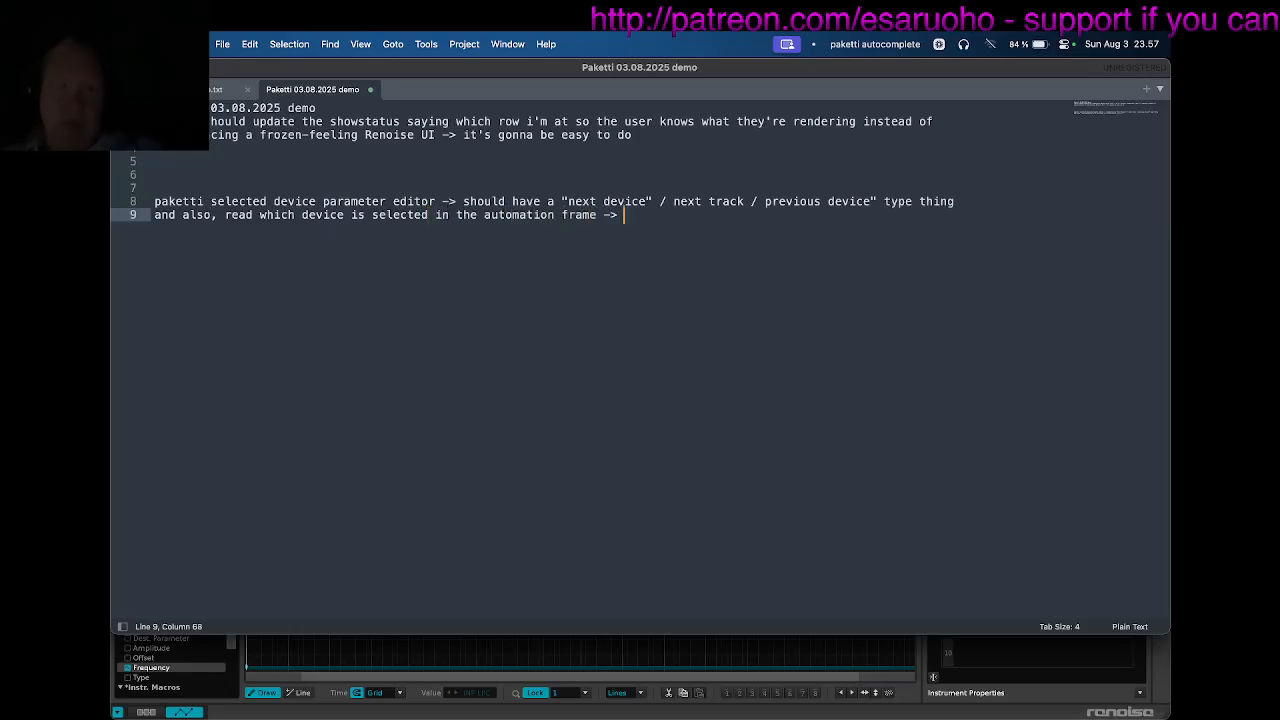
key(Return)
Switch back to Renoise, show Track 01's Wavetable Mod *LFO in the parameter editor and reposition the editor window.
key(super+Tab)
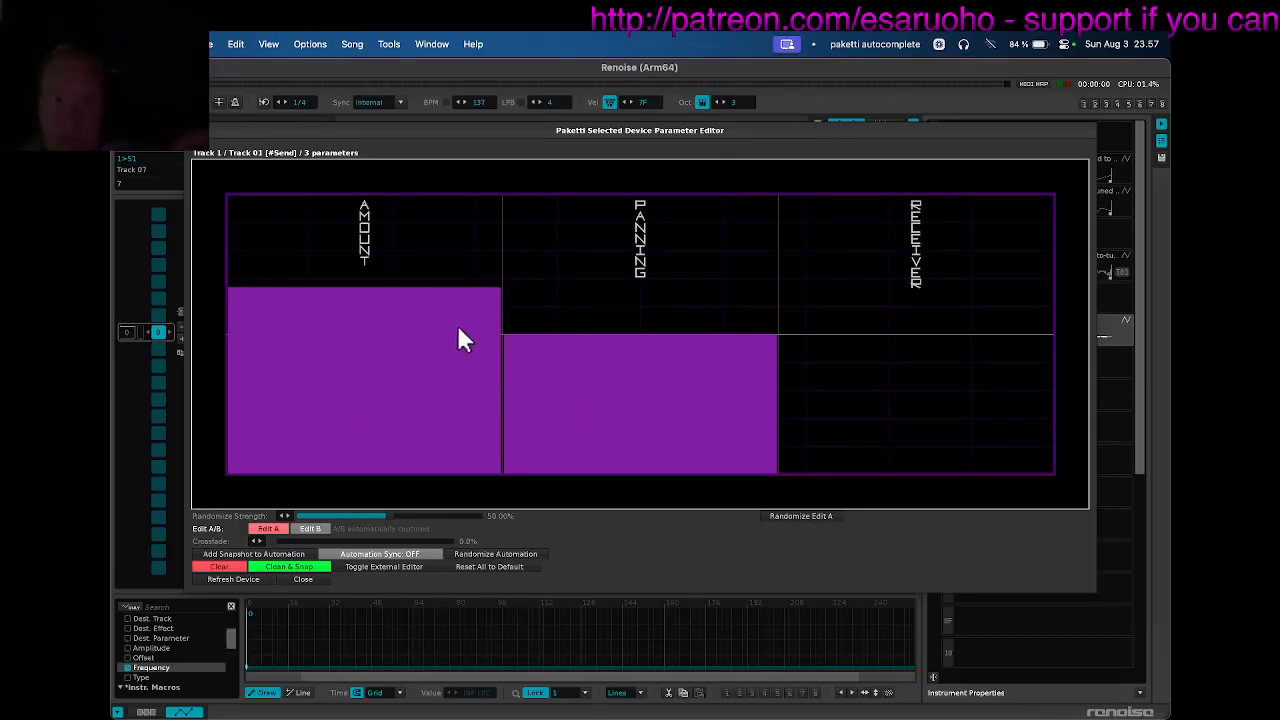
key(F4)
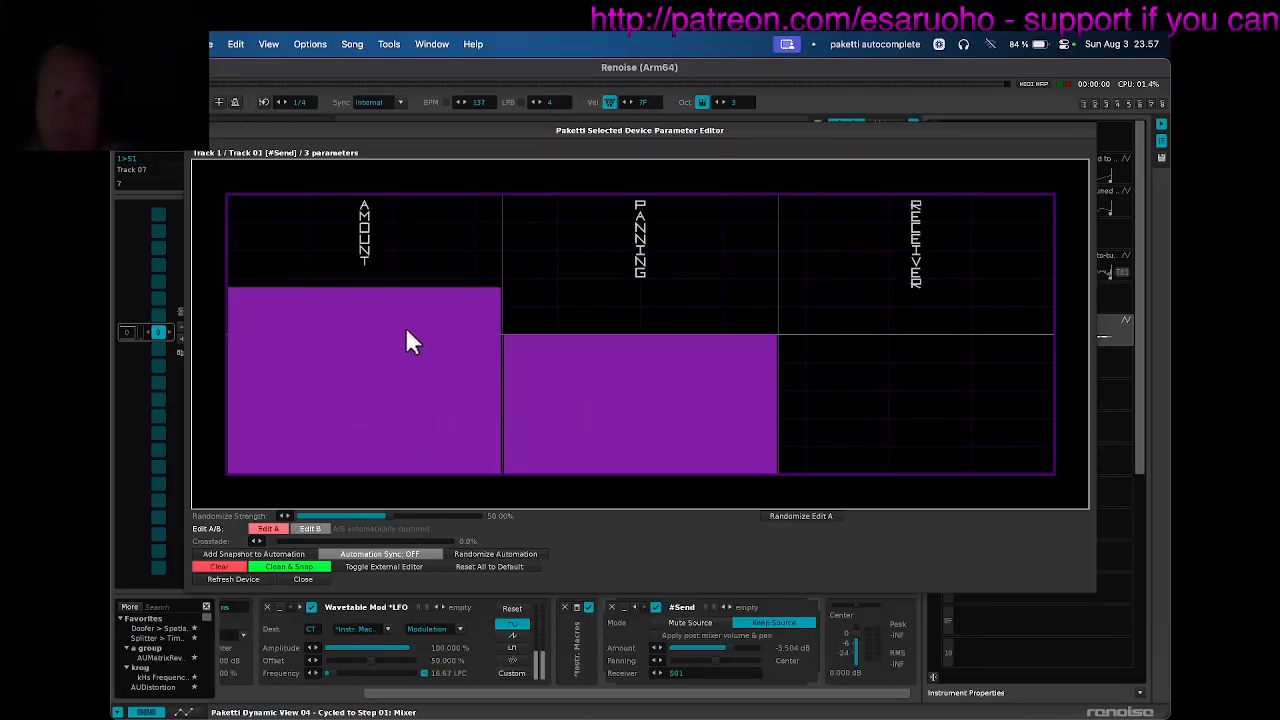
click(356, 612)
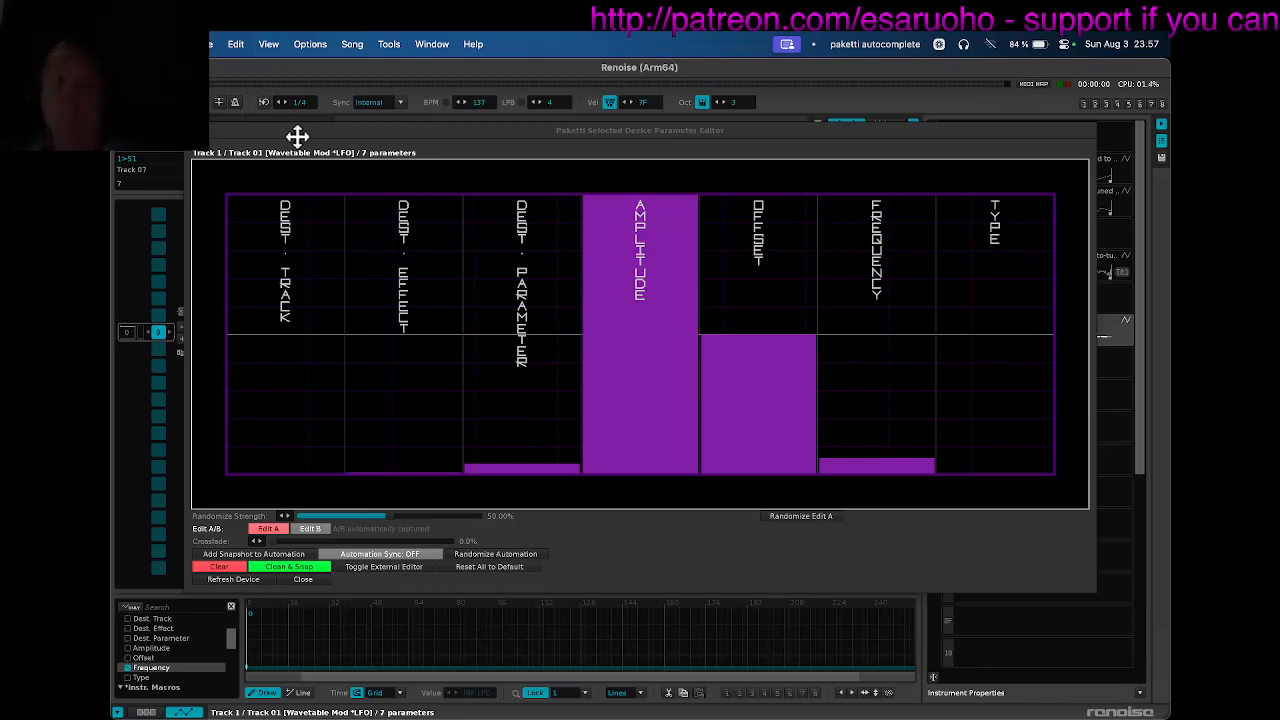
mouse_move(300, 137)
mouse_down()
mouse_move(386, 137)
mouse_move(395, 143)
mouse_move(314, 140)
mouse_move(543, 256)
mouse_move(353, 165)
mouse_move(603, 163)
mouse_move(266, 114)
mouse_move(309, 131)
mouse_up()
Show Track 01's device chain, start playback and turn on Automation Sync in the parameter editor.
key(F2)
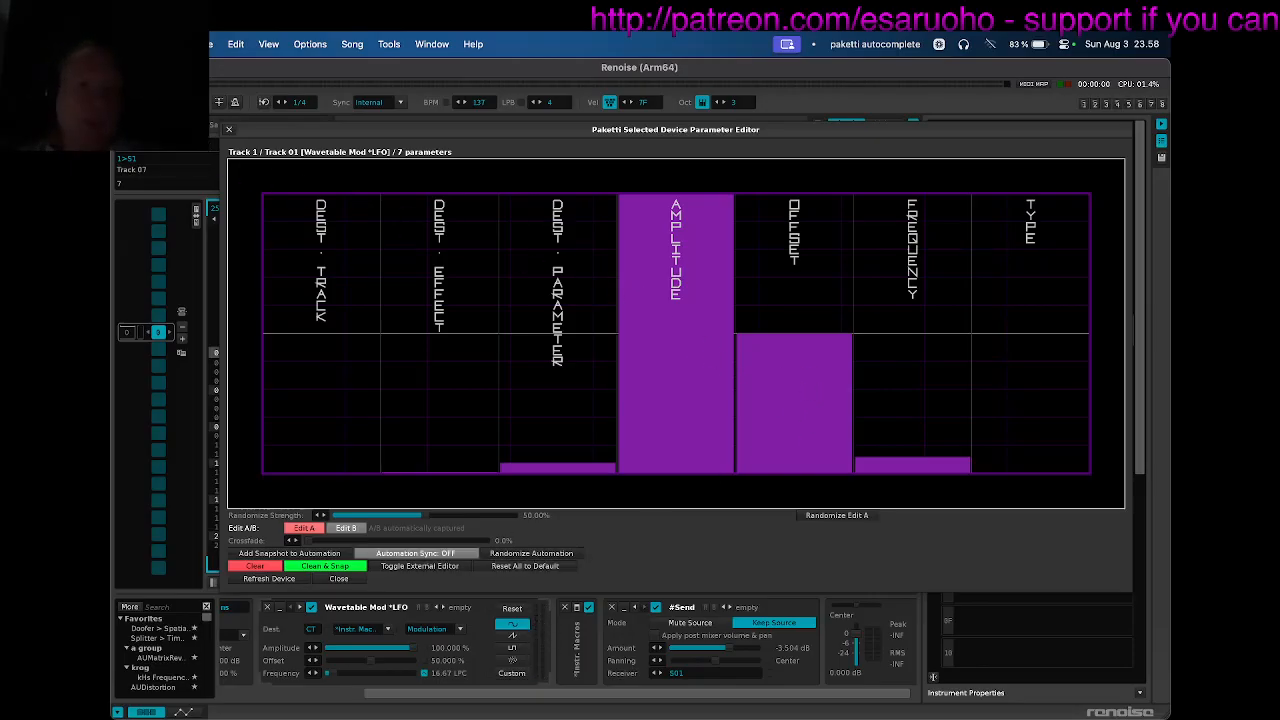
key(space)
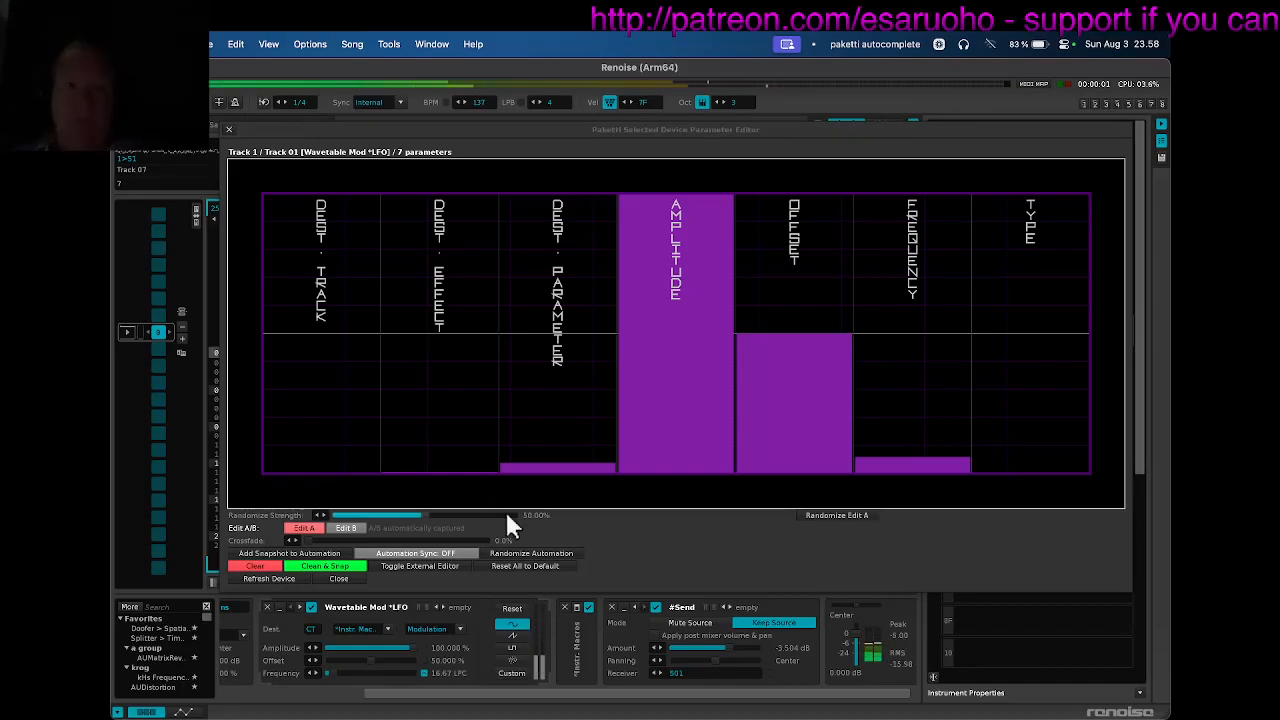
click(449, 555)
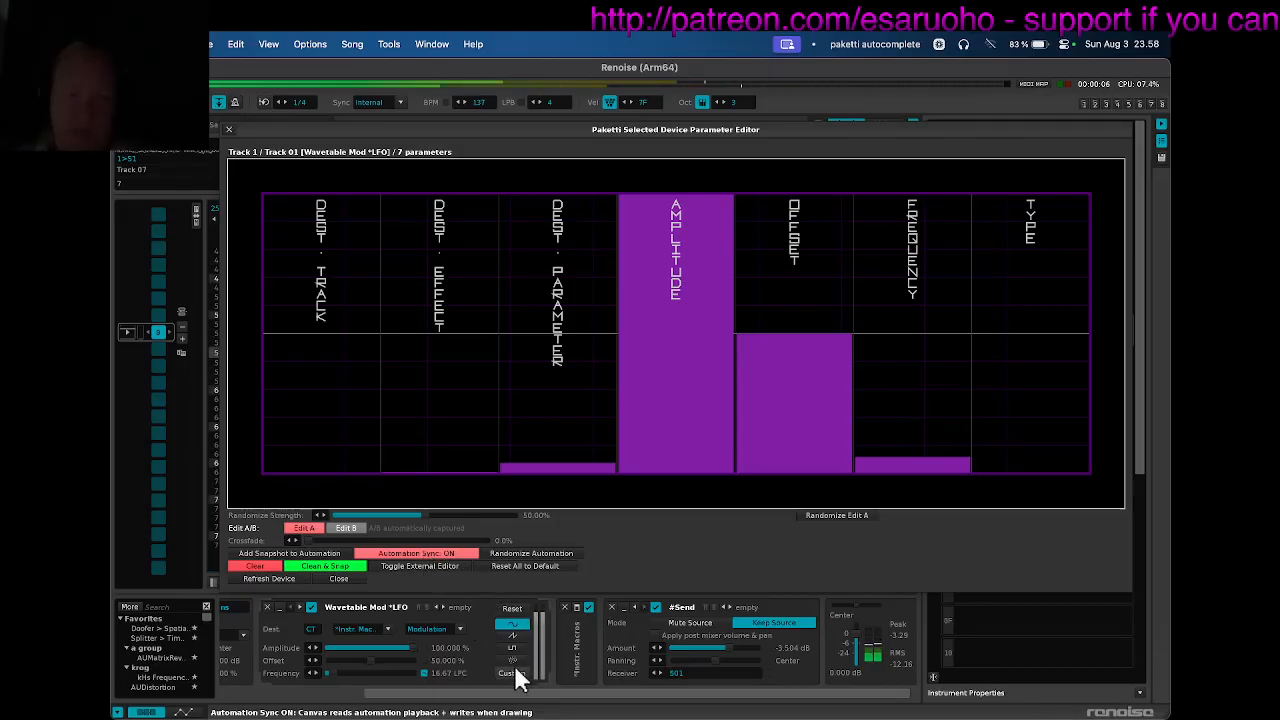
Switch to the text notes and add the line "clicking on automation sync should kick me to the automation.. i'll have to think about it".
key(super+Tab)
text(cl)
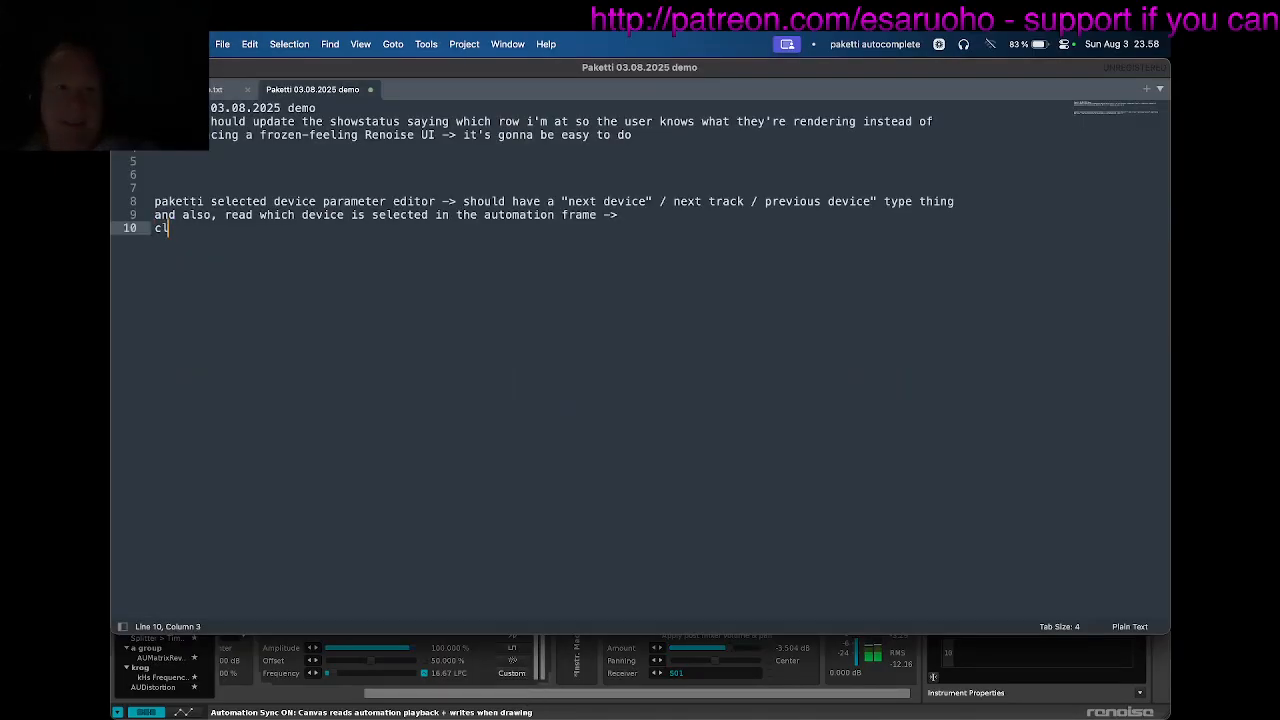
text(icking on automation sync should kick me to the automation frame if not already there)
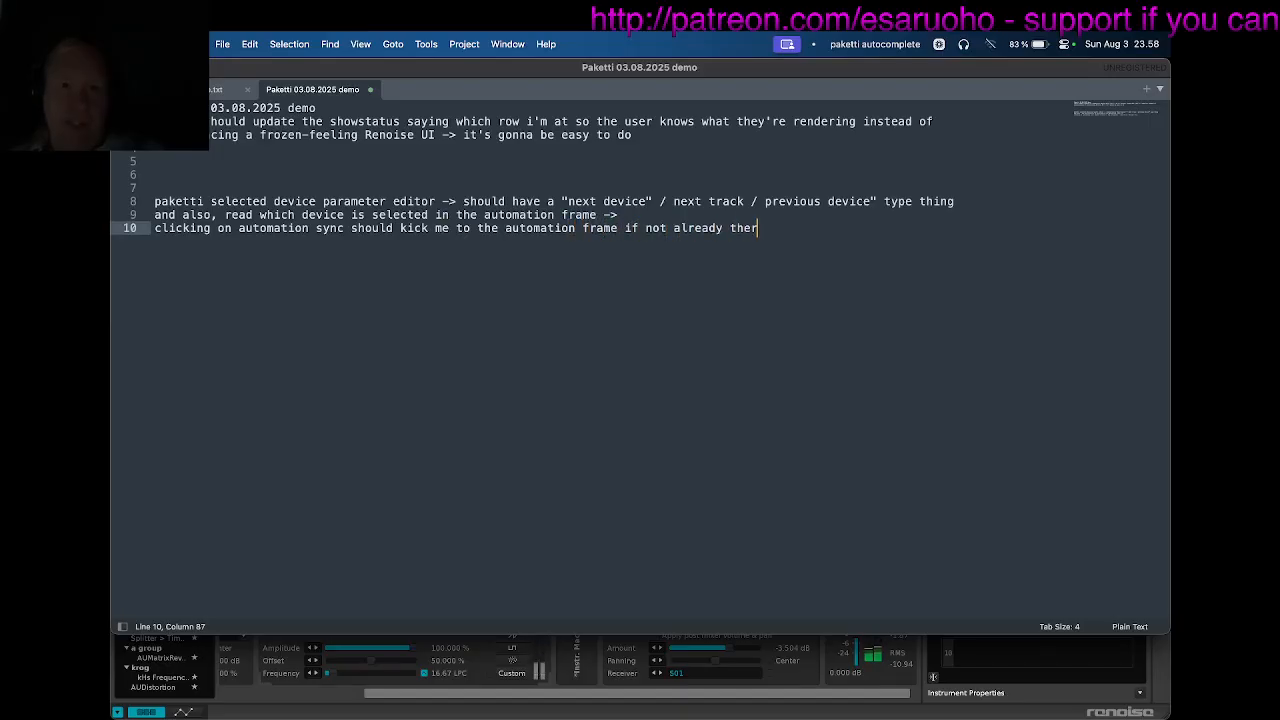
key(BackSpace)
key(BackSpace)
key(BackSpace)
key(BackSpace)
key(BackSpace)
key(BackSpace)
key(BackSpace)
key(BackSpace)
key(BackSpace)
key(BackSpace)
key(BackSpace)
key(BackSpace)
key(BackSpace)
key(BackSpace)
key(BackSpace)
key(BackSpace)
key(BackSpace)
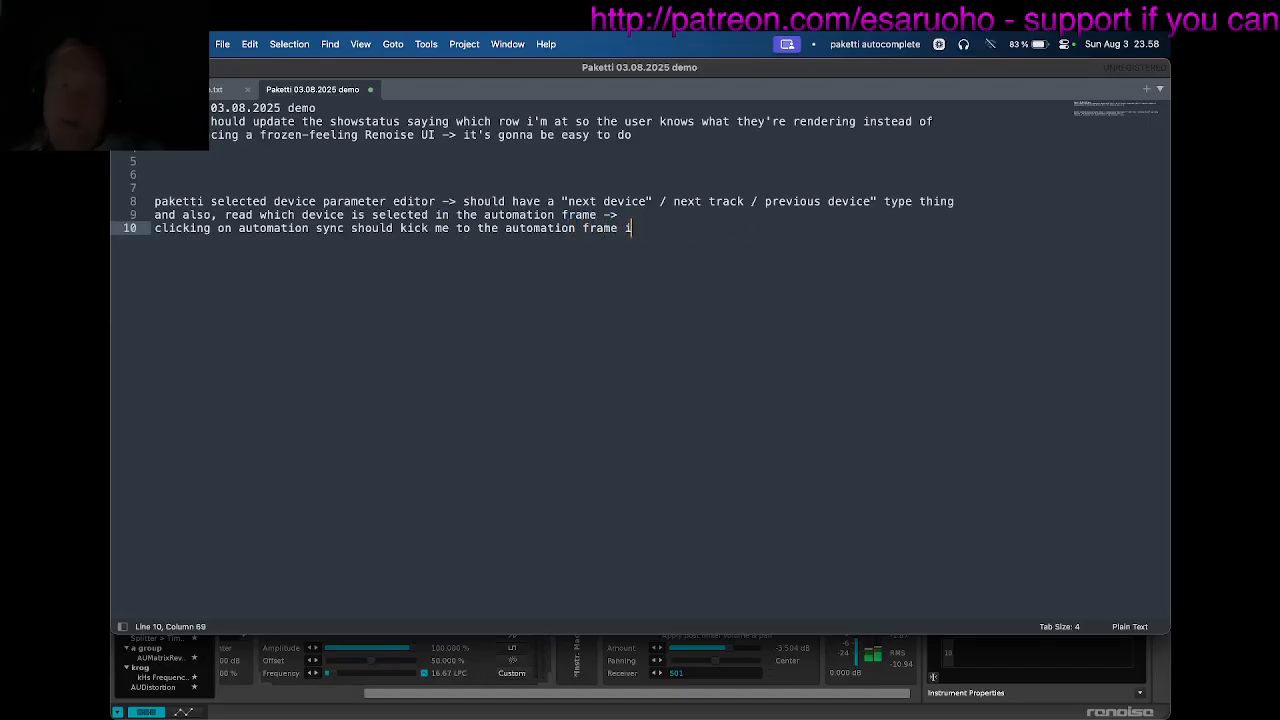
key(BackSpace)
key(BackSpace)
key(BackSpace)
key(BackSpace)
key(BackSpace)
key(BackSpace)
text(.. i'll have to think about it)
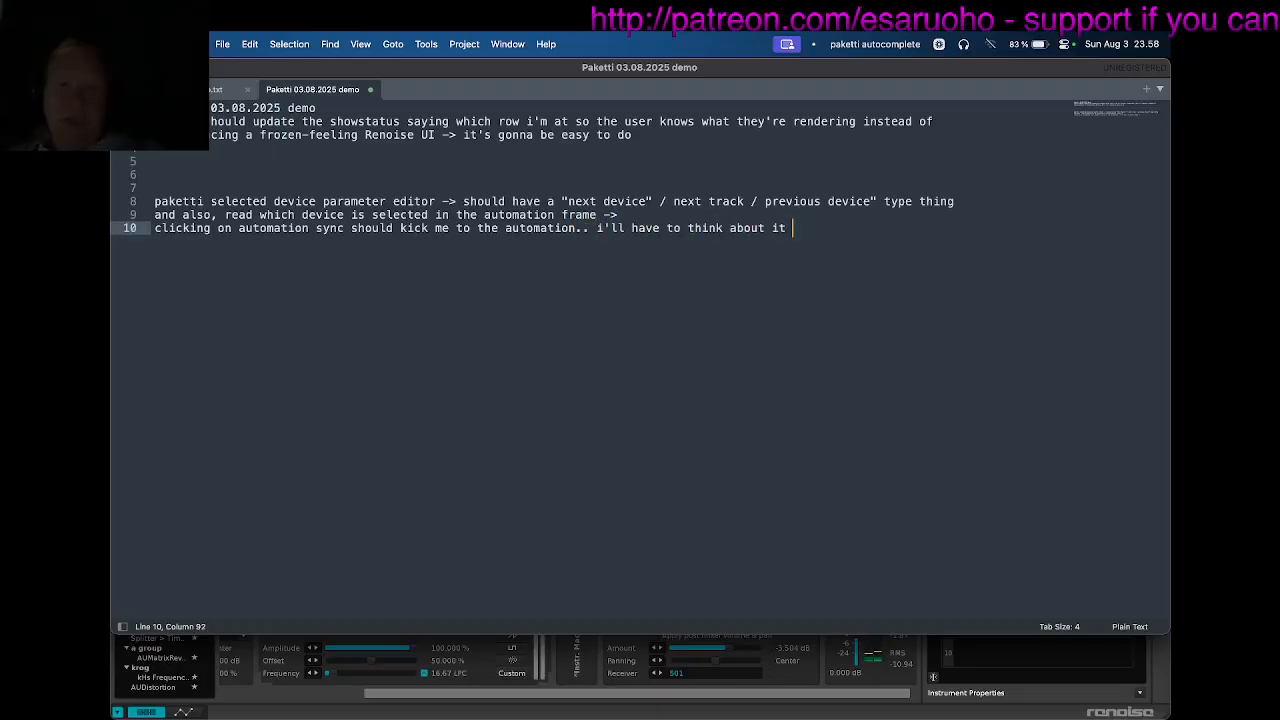
Add a further note line reading "maybe a checkbox so checkbox "always take me to automation"".
key(Return)
text(maybe a checkbox so c)
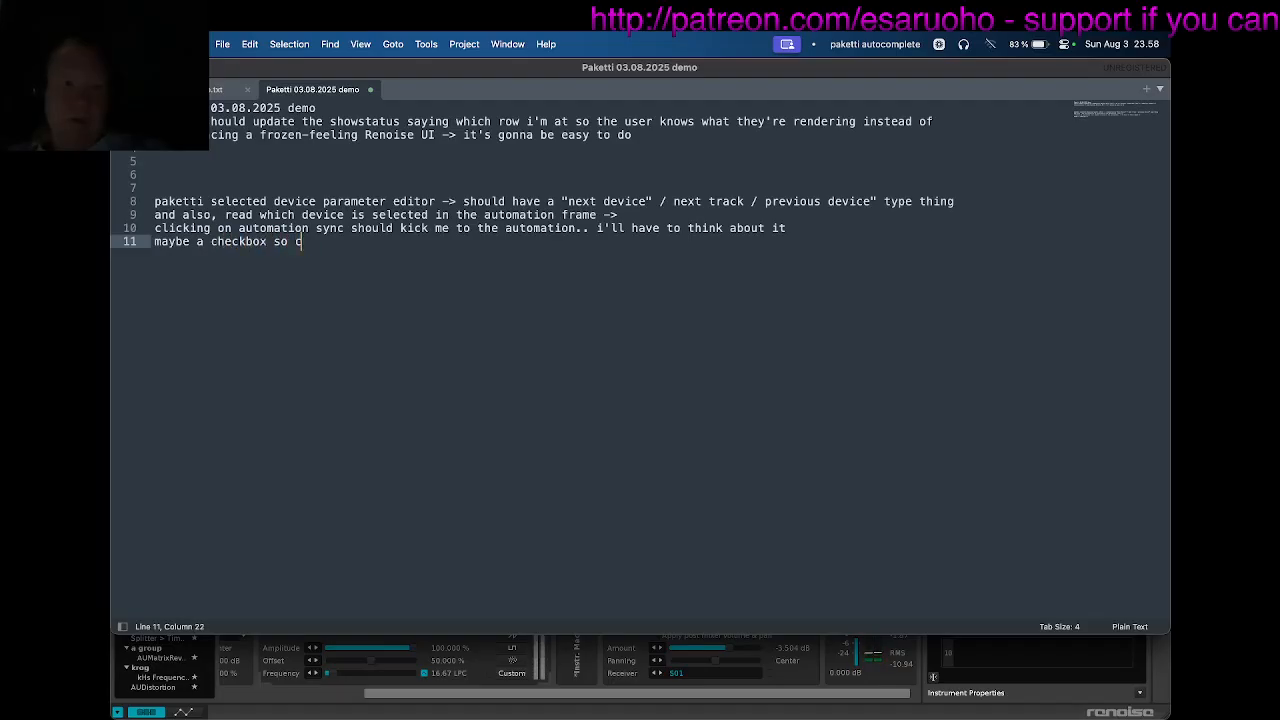
text(heckbox "always take me )
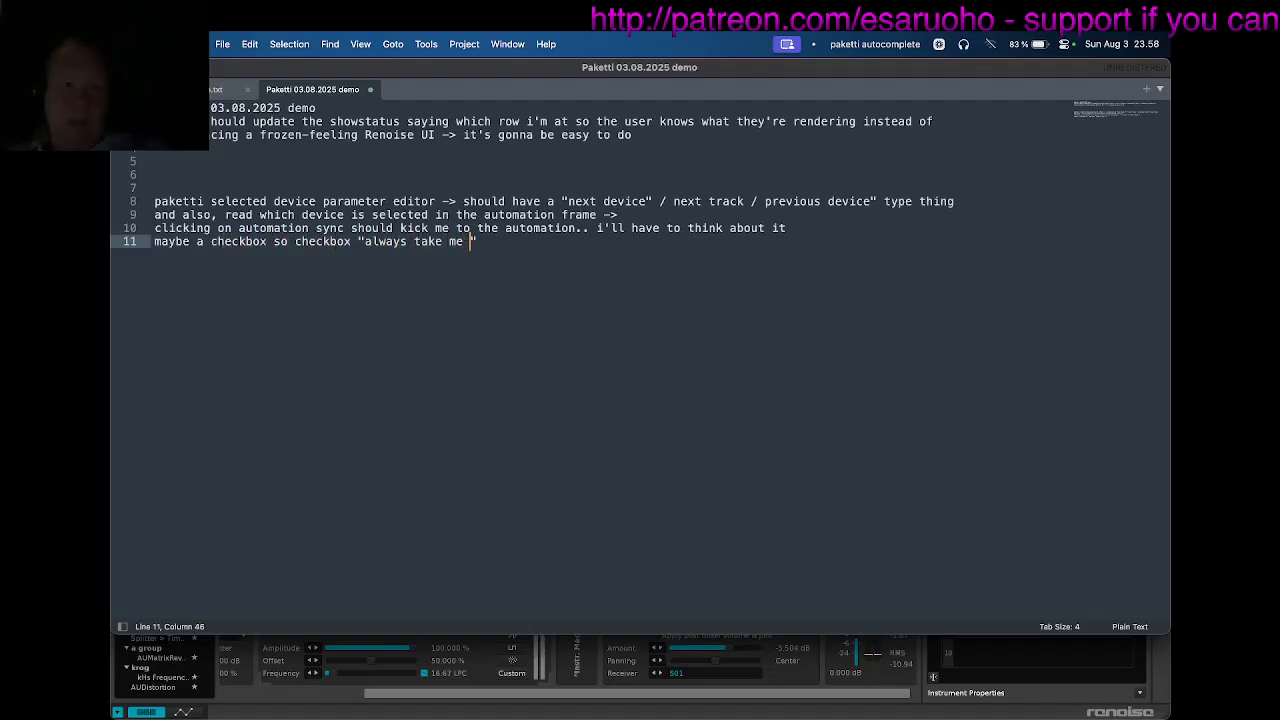
text(to eua)
key(BackSpace)
key(BackSpace)
key(BackSpace)
text(automation)
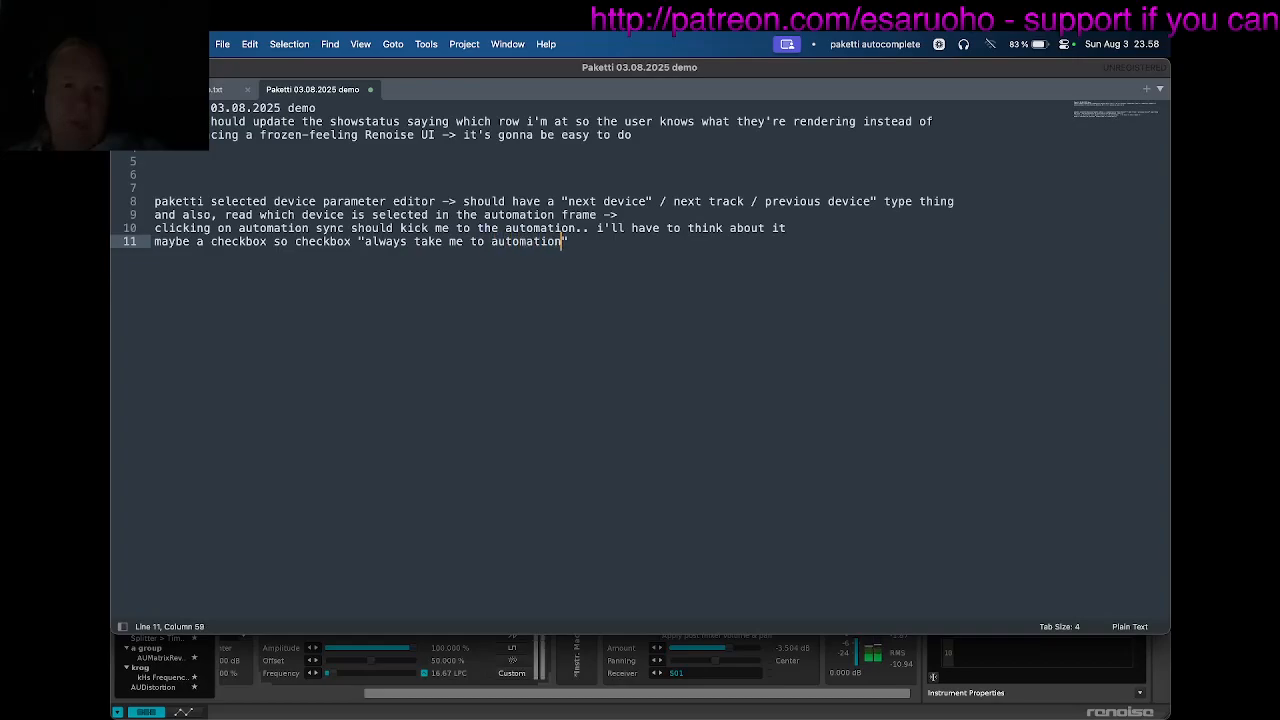
Complete the checkbox note with "-> that way better configurability", start a new line and switch back to Renoise.
text(" -> that way better configurability)
key(Return)
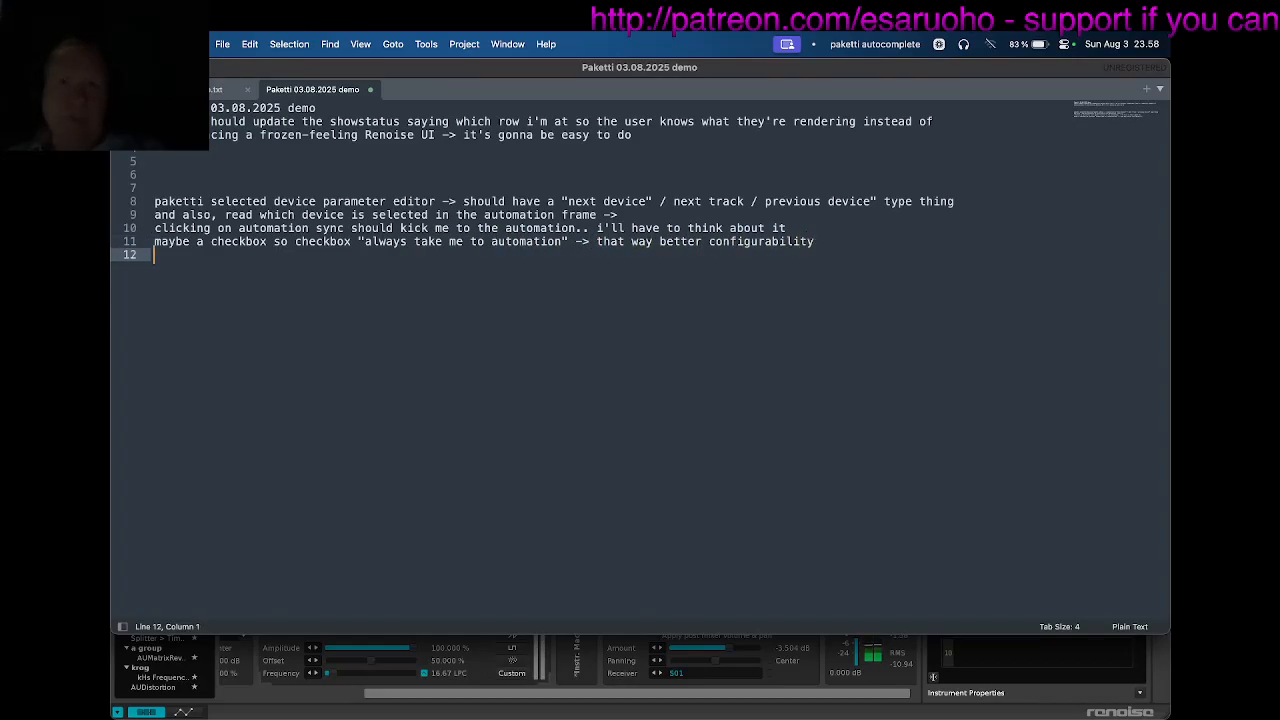
key(super+Tab)
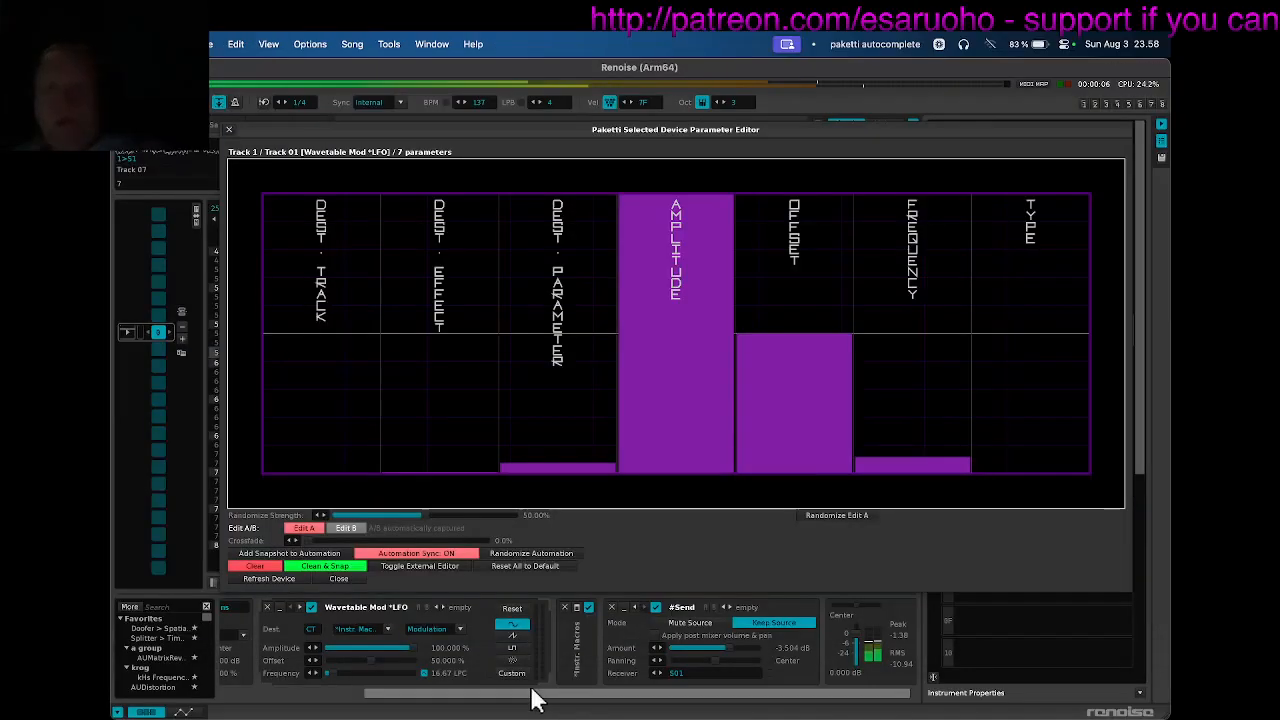
Record a freehand Frequency automation curve for Track 01's Wavetable Mod *LFO from the parameter editor during playback.
click(380, 688)
key(ctrl+Tab)
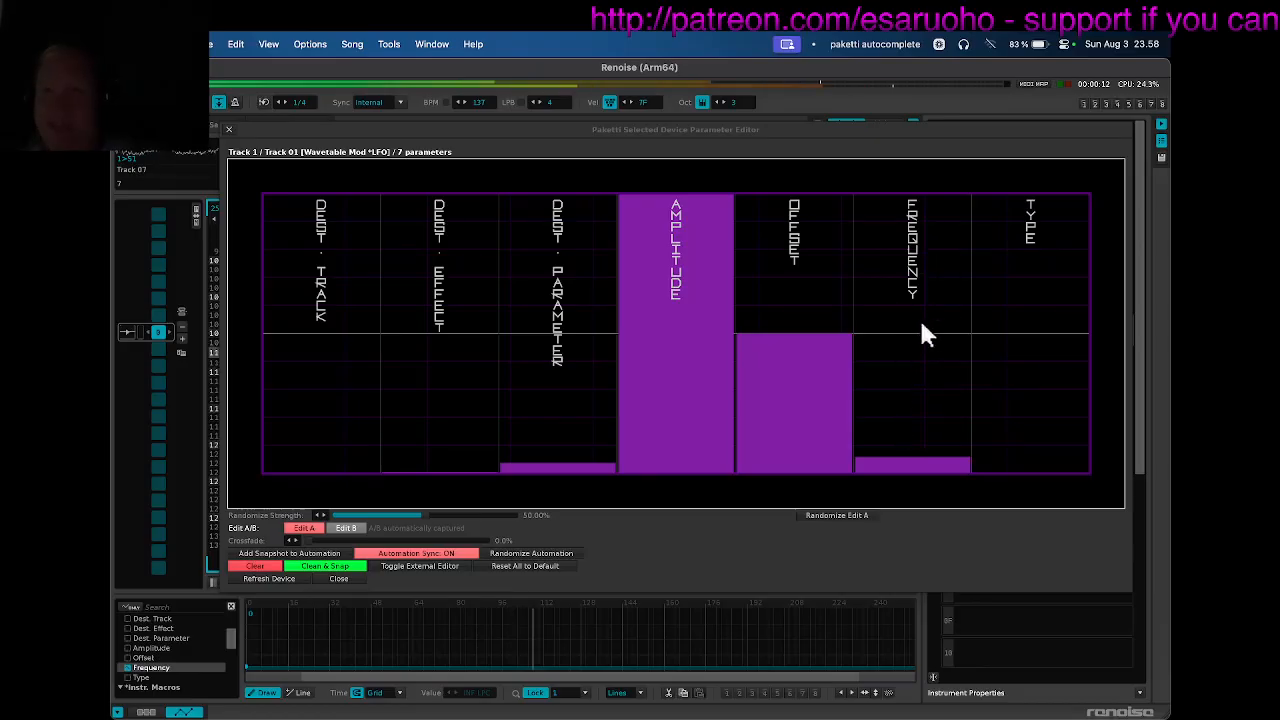
key(F4)
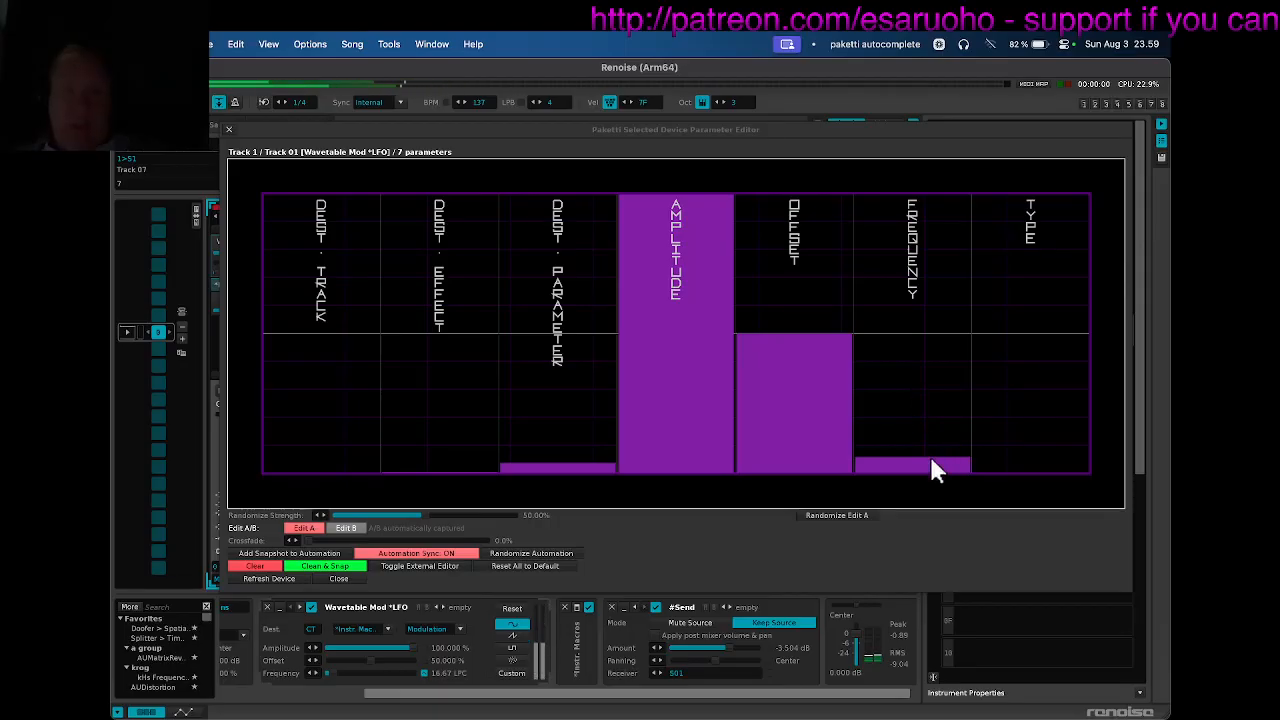
mouse_move(930, 461)
mouse_down()
mouse_move(933, 224)
mouse_move(937, 457)
mouse_move(935, 240)
mouse_move(944, 396)
mouse_move(941, 465)
mouse_move(935, 230)
mouse_move(922, 426)
mouse_move(918, 285)
mouse_move(929, 451)
mouse_move(918, 222)
mouse_move(932, 416)
mouse_move(937, 271)
mouse_move(934, 457)
mouse_move(943, 217)
mouse_move(937, 376)
mouse_move(951, 463)
mouse_move(951, 300)
mouse_move(951, 400)
mouse_move(960, 337)
mouse_move(958, 350)
mouse_up()
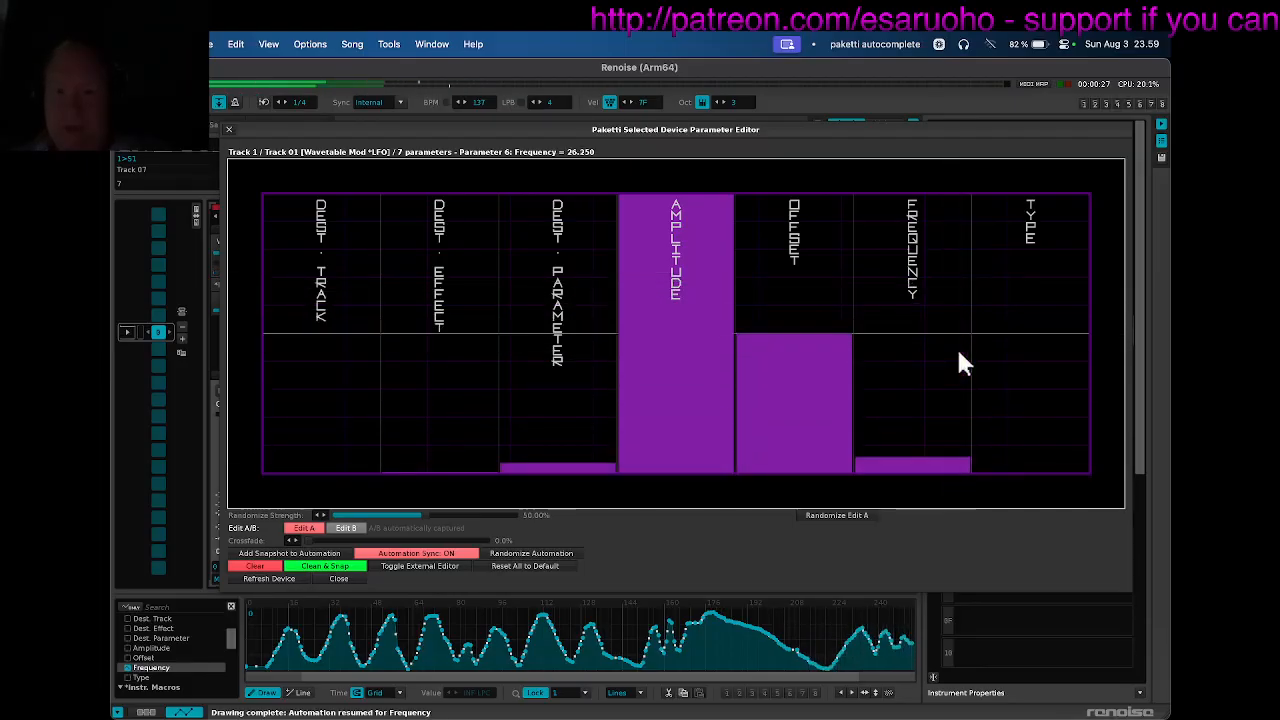
Close the parameter editor and render pattern 1 to a new instrument from the pattern editor.
click(198, 135)
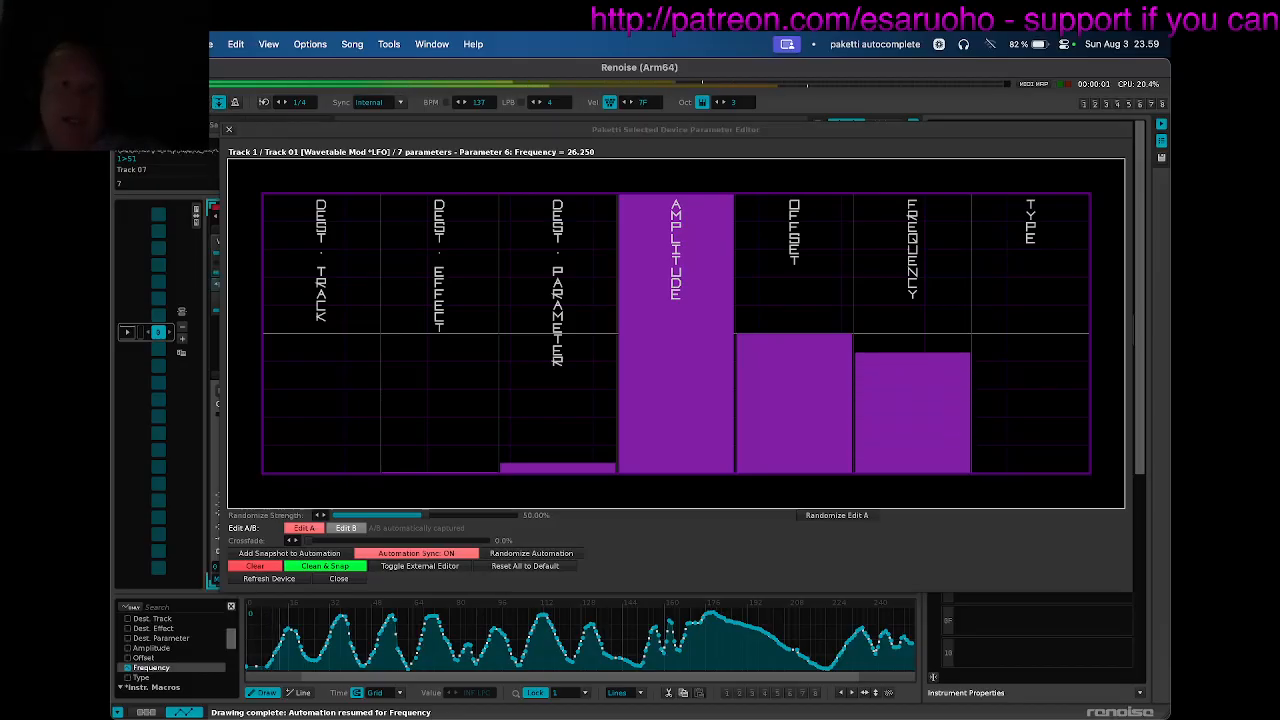
click(229, 129)
key(F1)
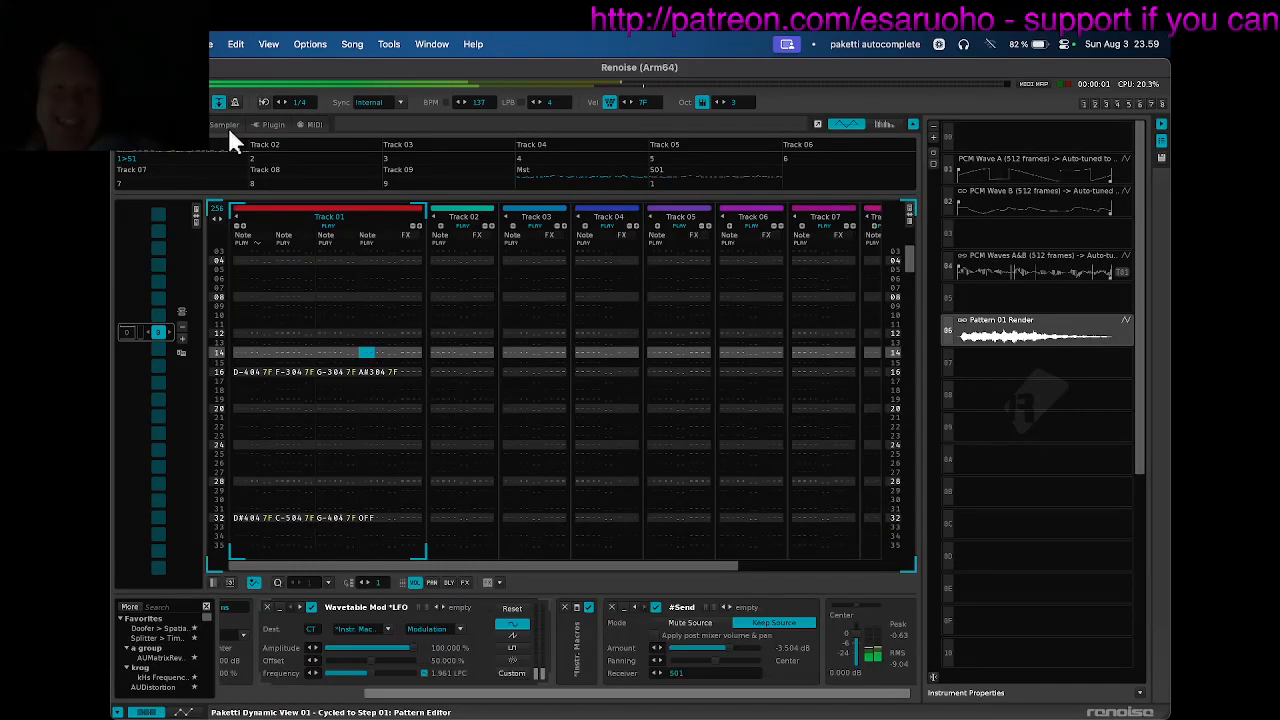
key(Home)
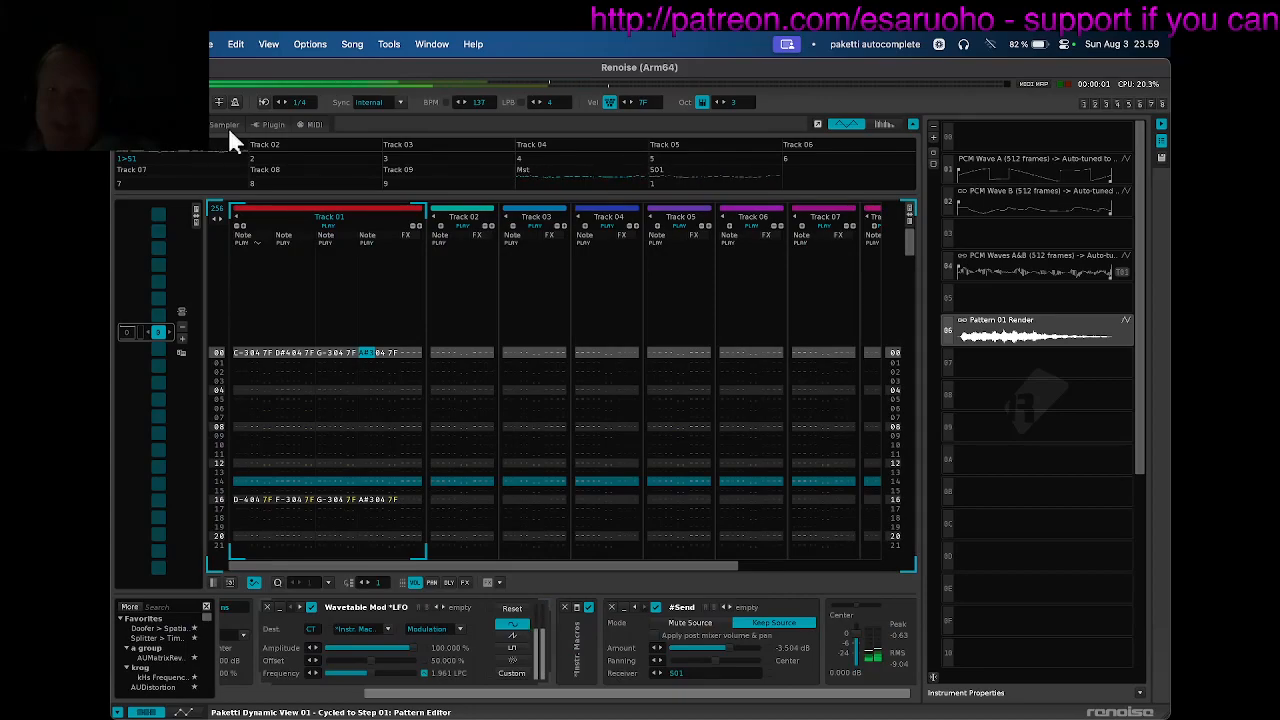
key(alt+Down)
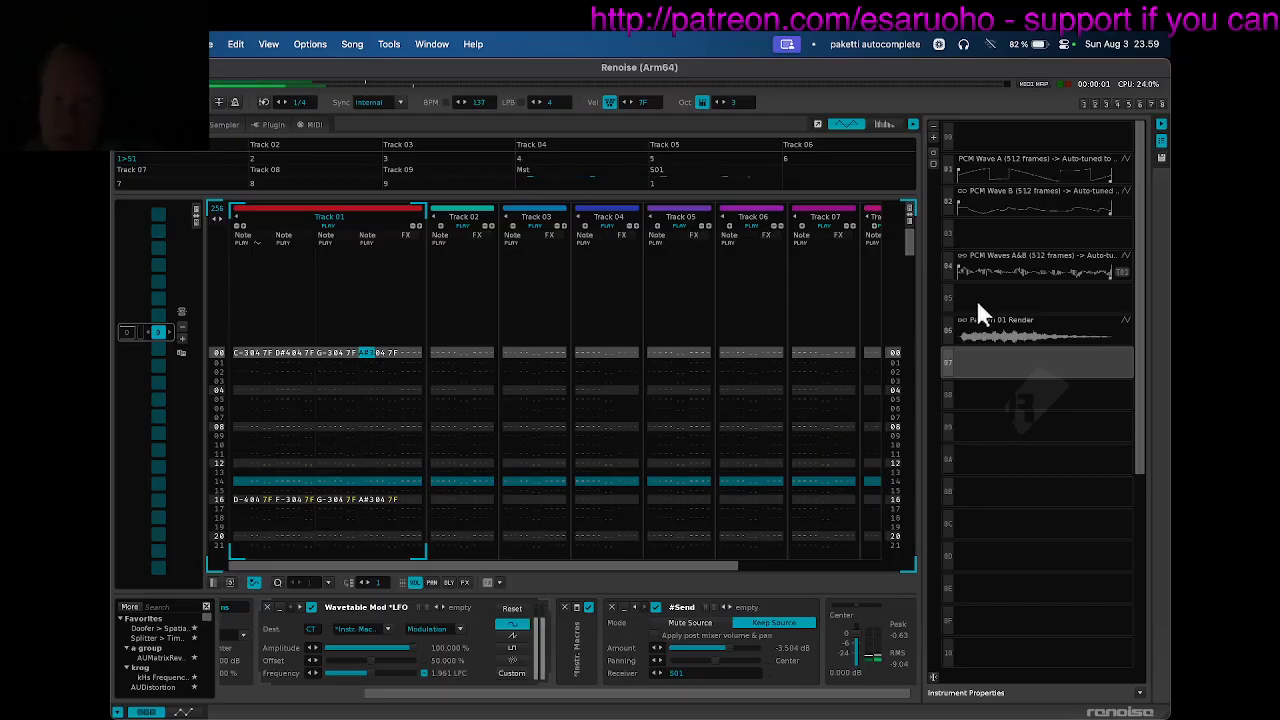
key(space)
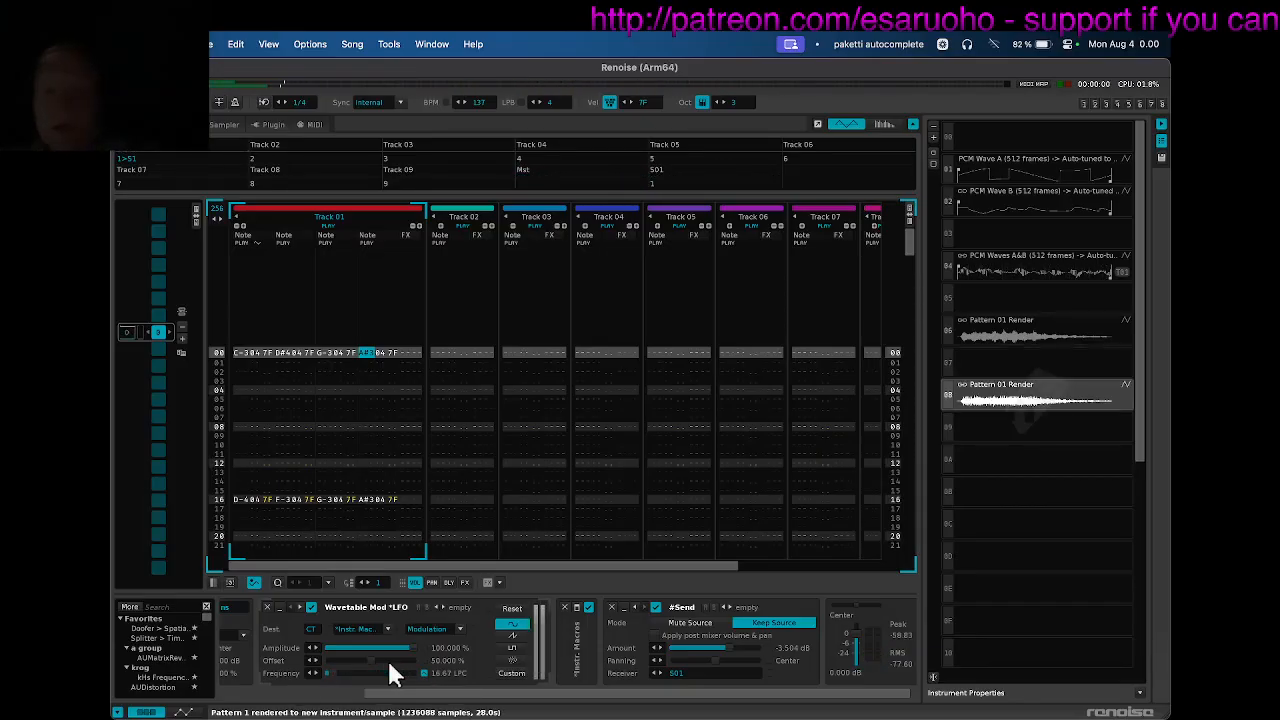
Show the first Pattern 01 Render in the waveform editor, select its whole waveform and play it back.
key(alt+Up)
key(alt+Up)
key(F3)
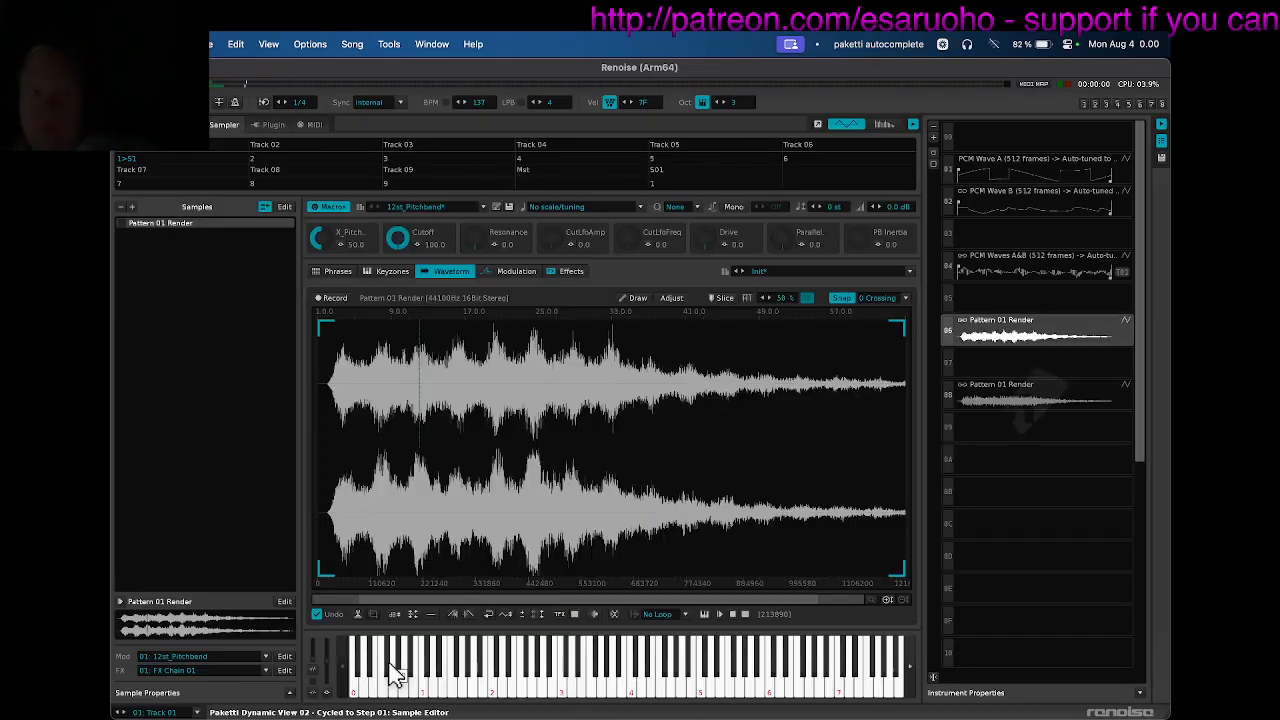
key(F3)
key(F3)
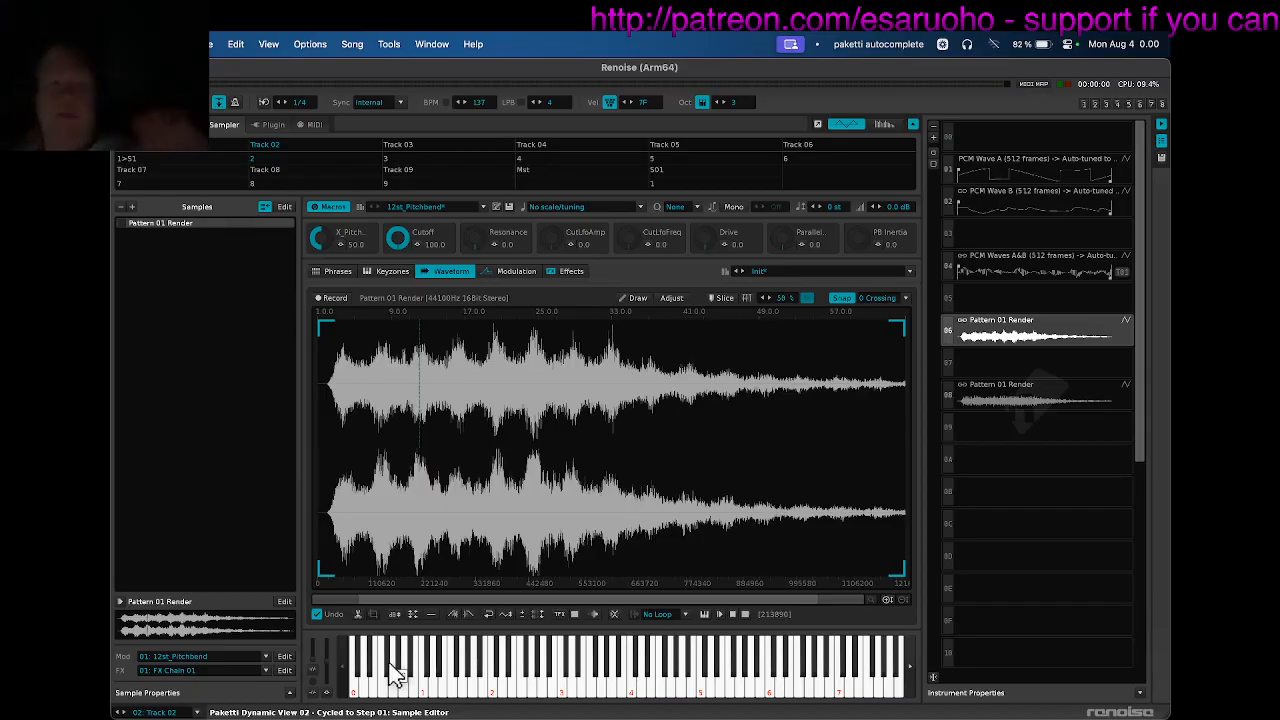
double_click(415, 537)
key(Return)
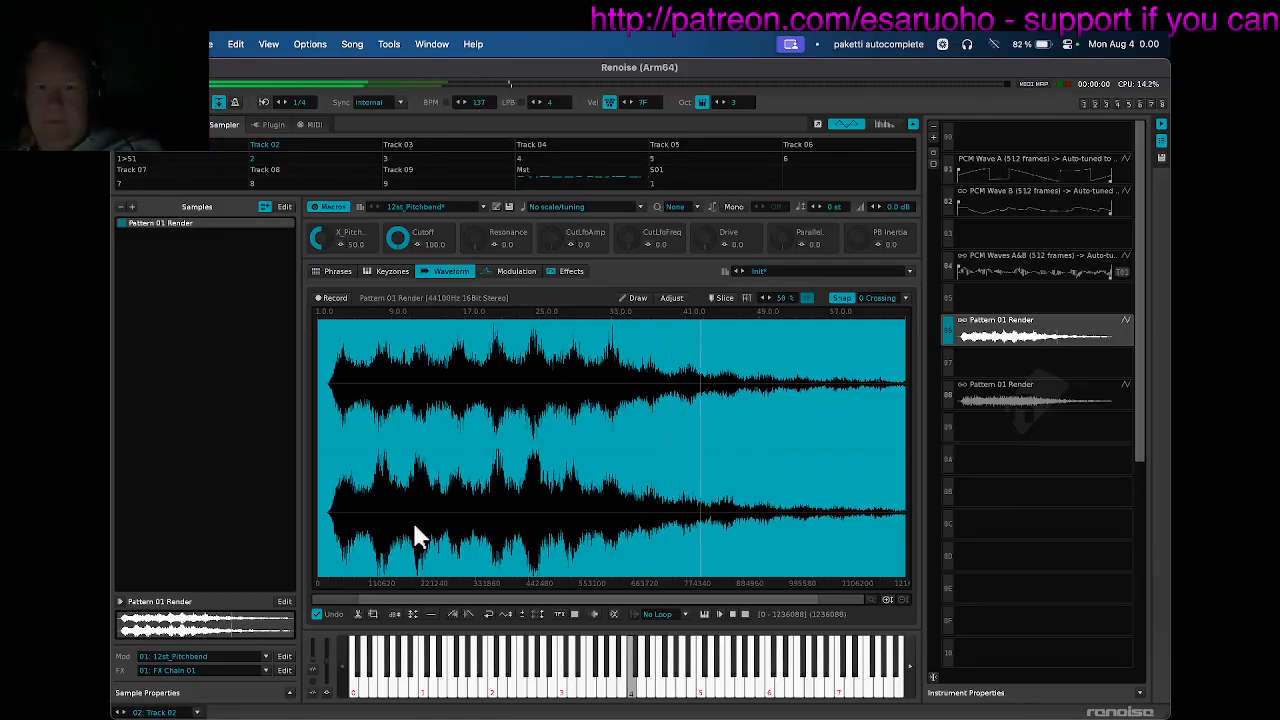
Stop playback, go to the second Pattern 01 Render in slot 08 and play its whole waveform.
key(F8)
key(super+Down)
key(super+Down)
key(super+a)
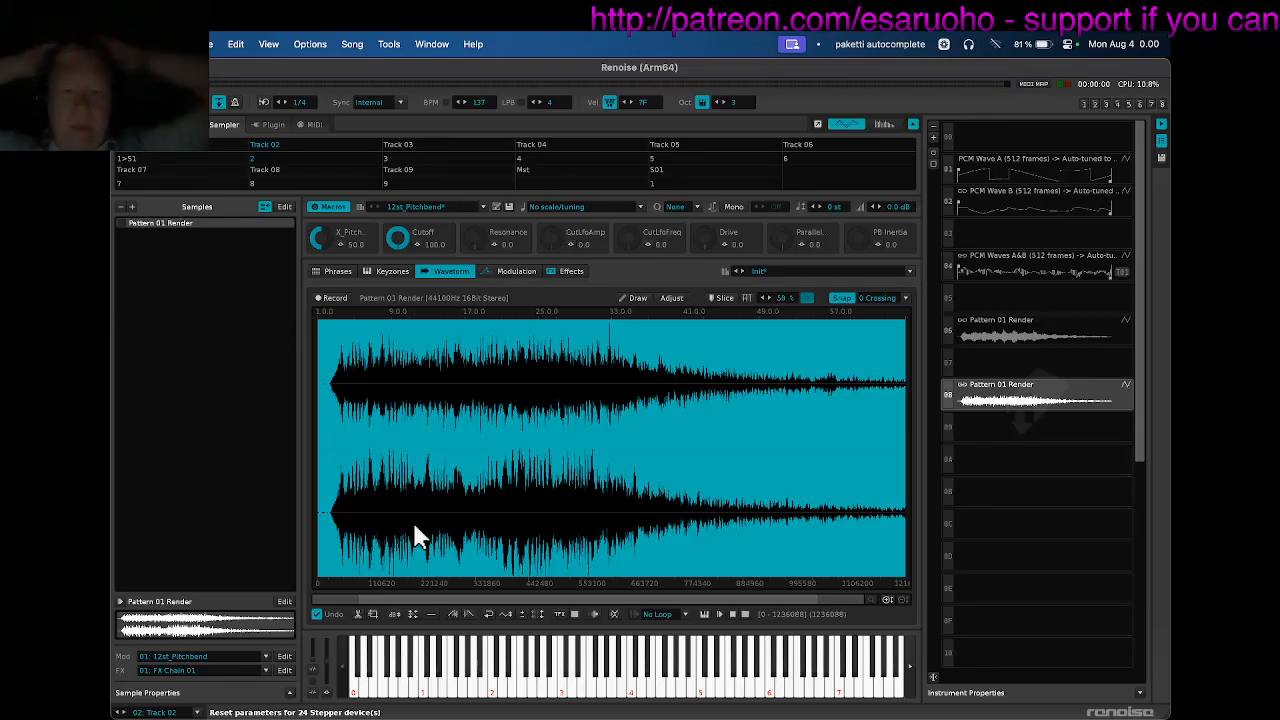
click(414, 525)
key(super+a)
key(Return)
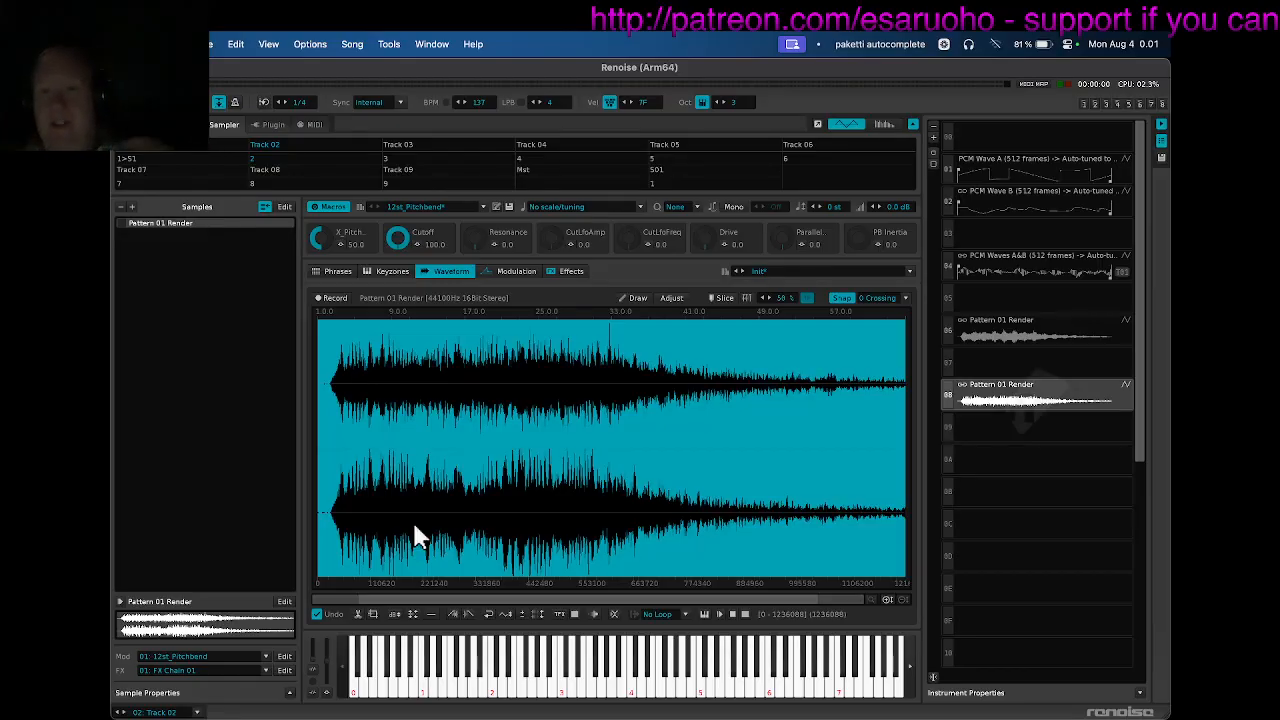
Examine the modulation and effects chains of the second Pattern 01 Render.
click(526, 270)
click(565, 272)
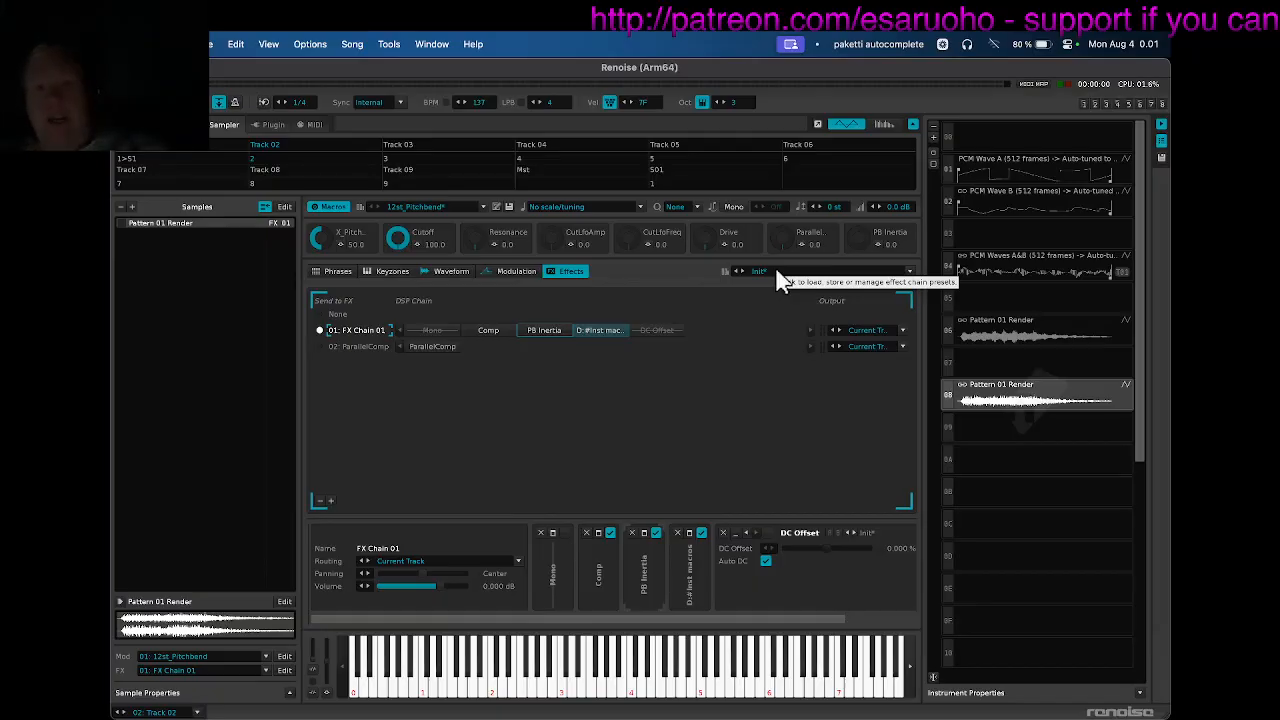
key(super+Tab)
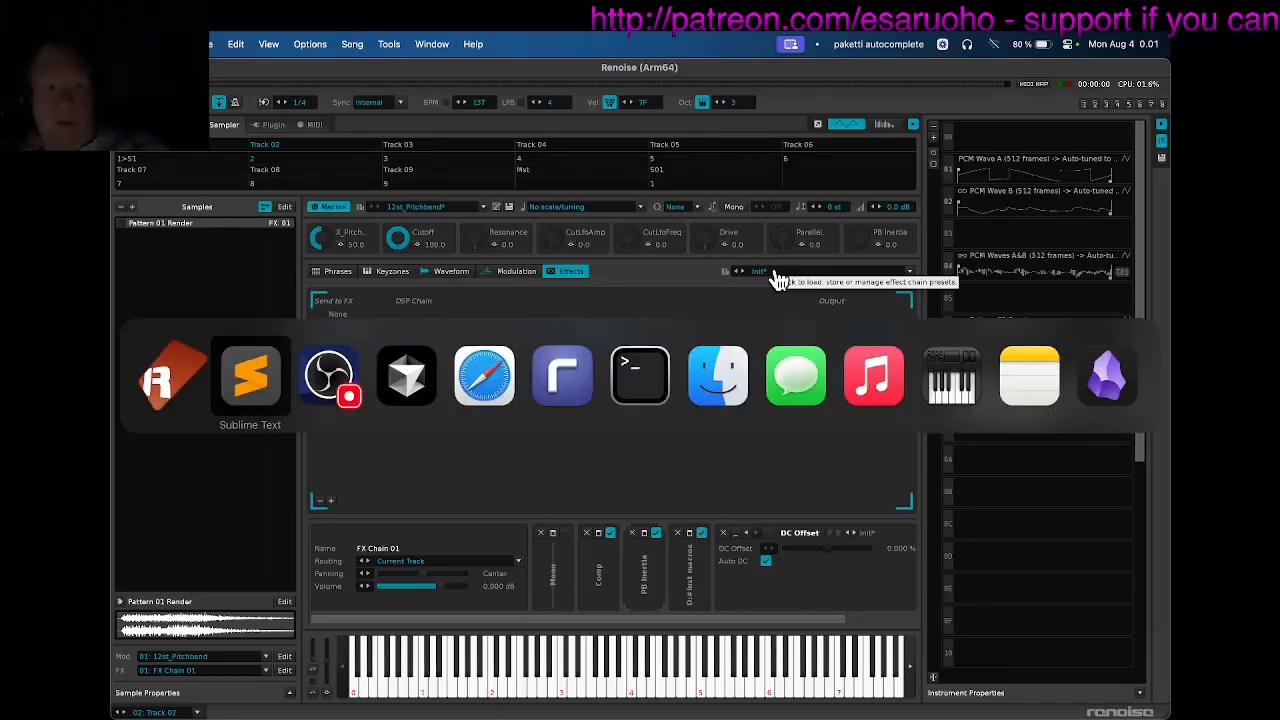
key(Escape)
Open the Paketti Single Cycle Waveform Writer on empty instrument slot 05 and draw Waves A and B freehand.
click(1010, 297)
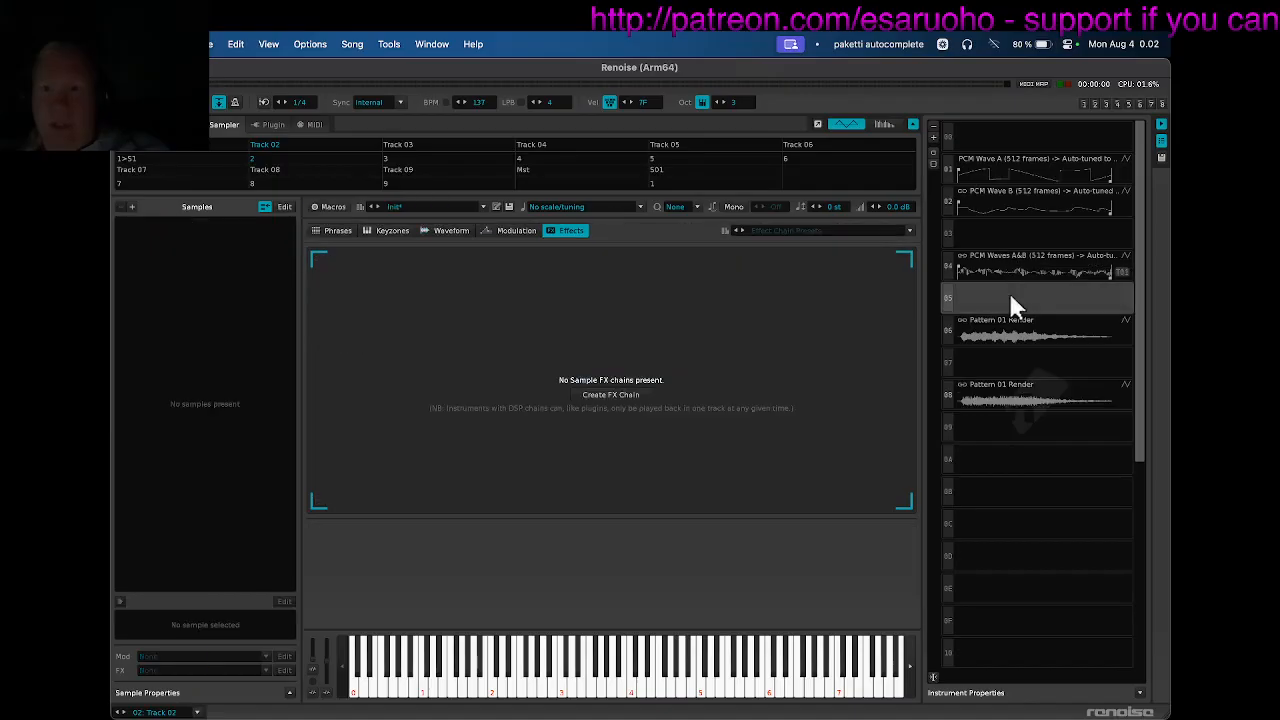
key(ctrl+alt+w)
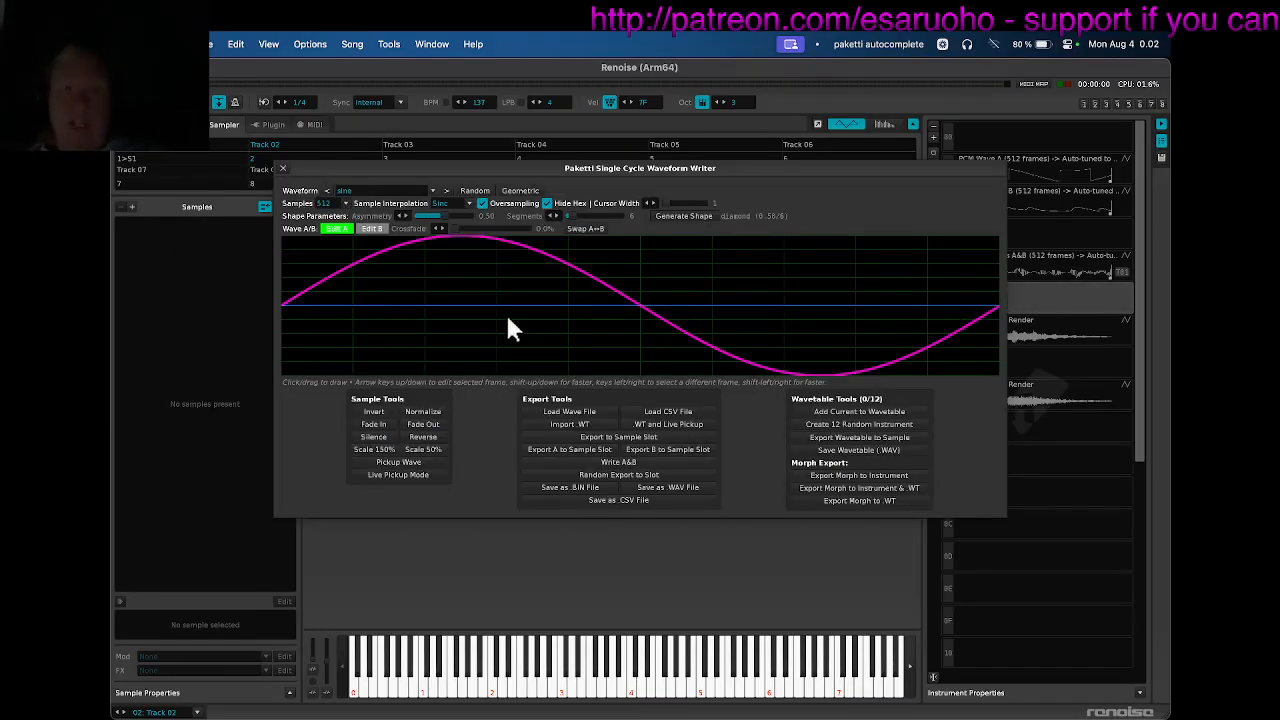
drag(404, 343, 515, 346)
drag(738, 270, 931, 260)
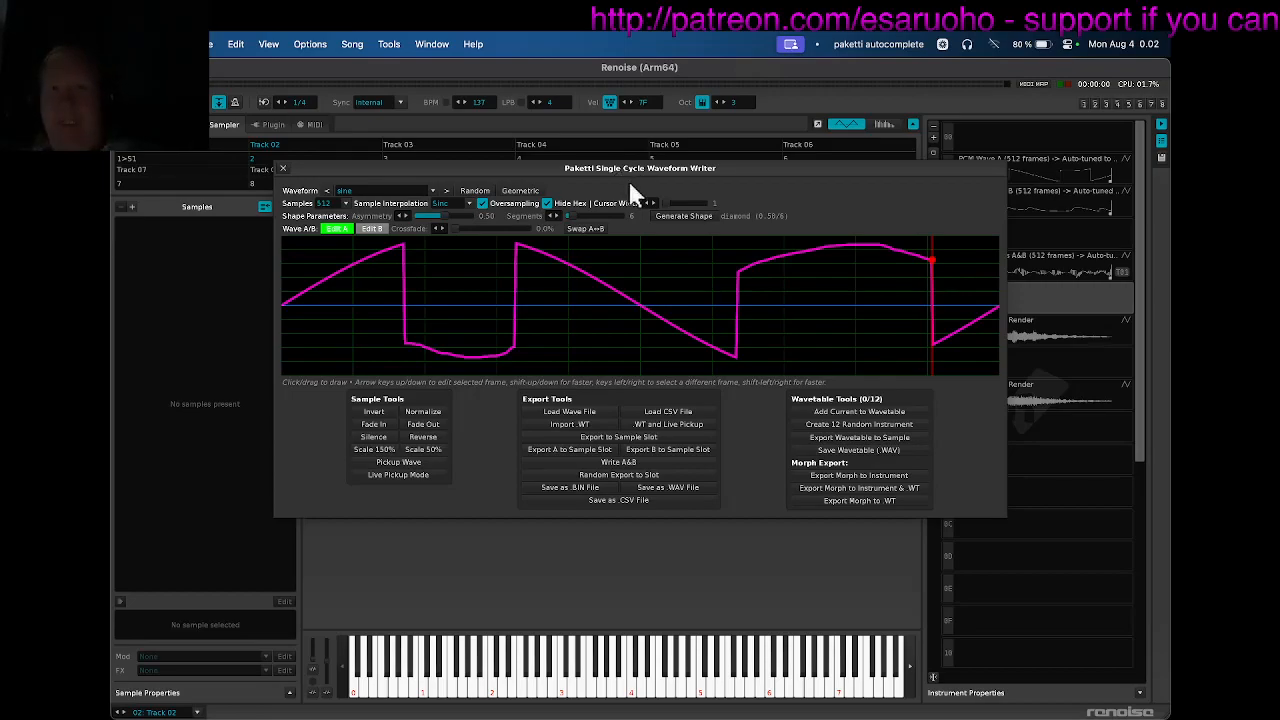
click(370, 229)
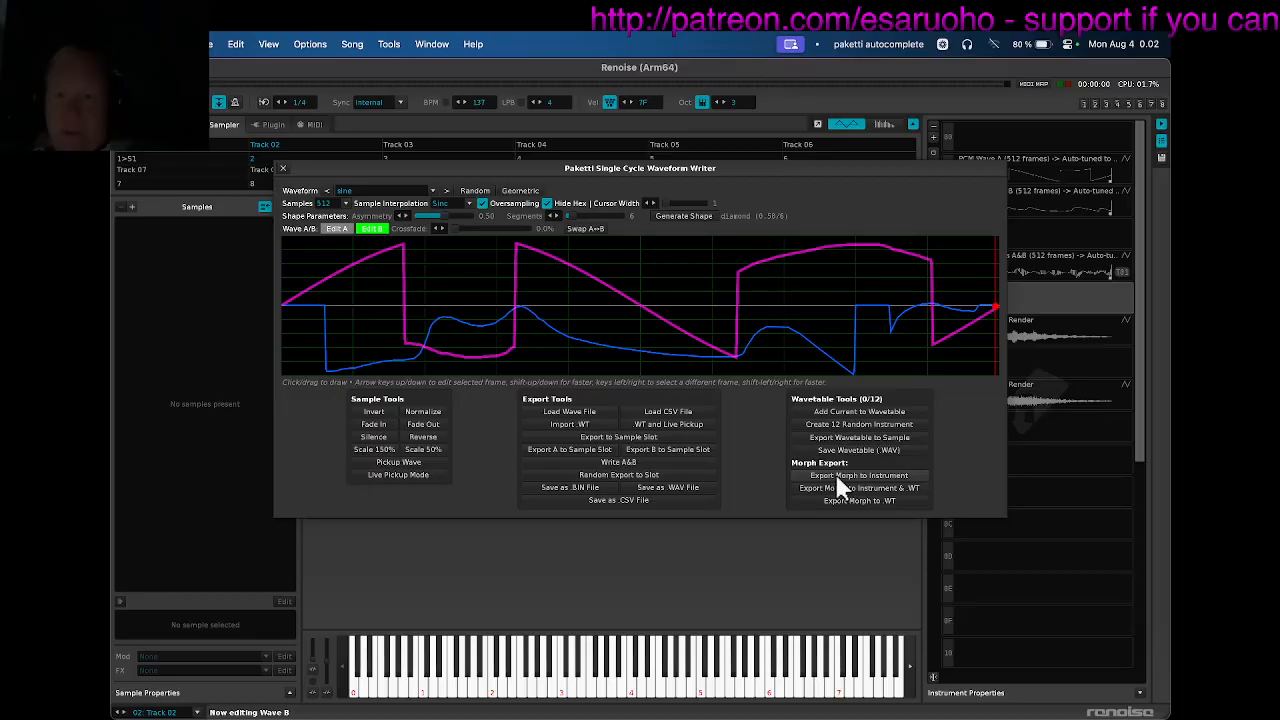
Write Waves A&B to a new instrument, dismiss the scripting error and close the waveform writer.
click(620, 462)
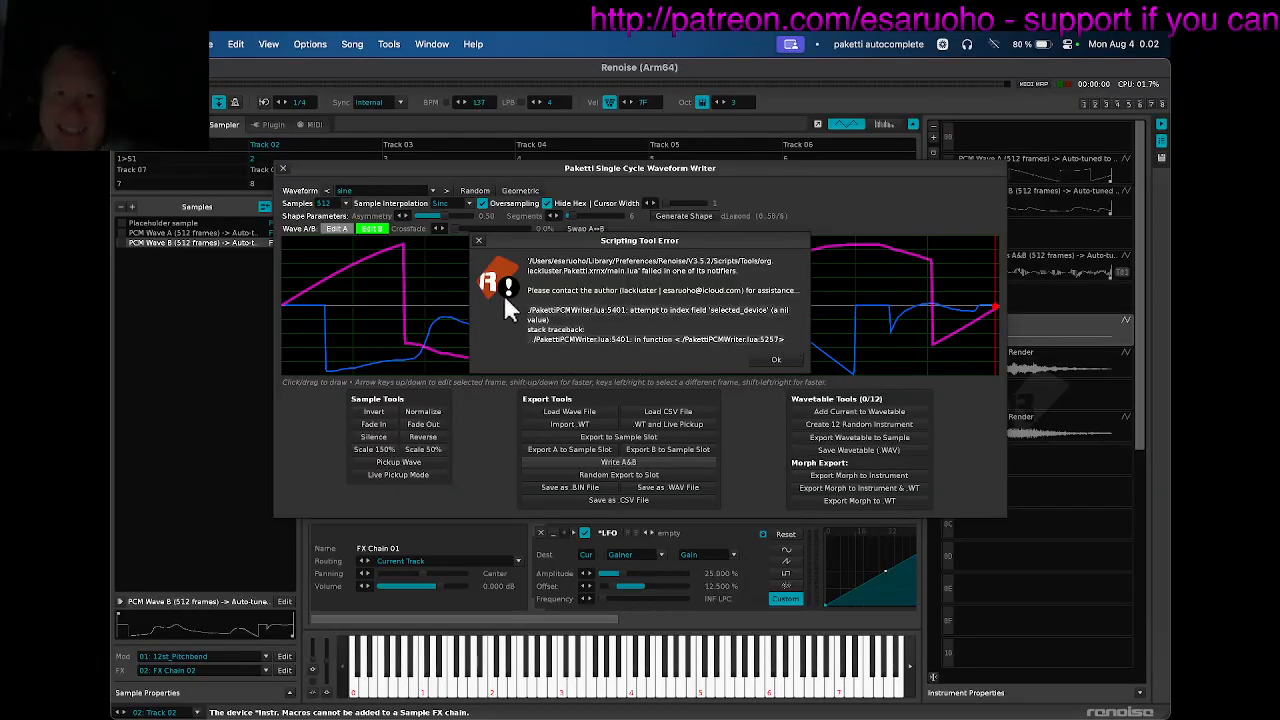
click(769, 360)
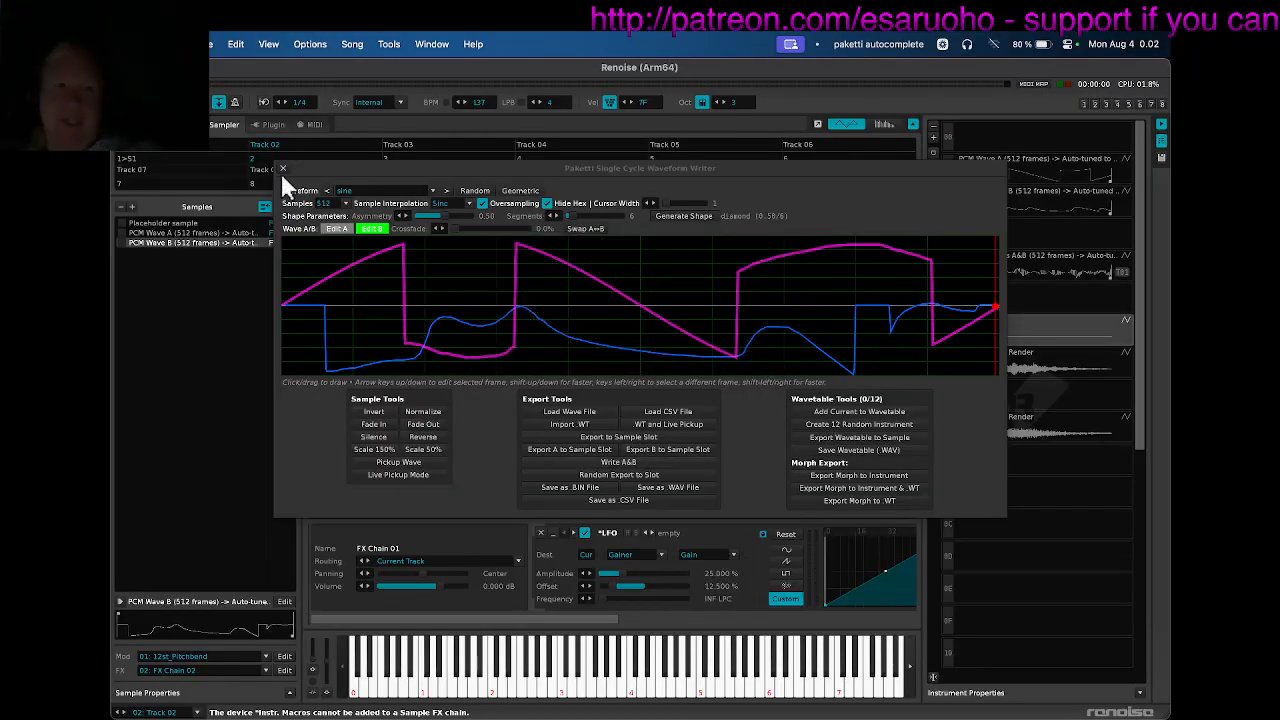
click(282, 167)
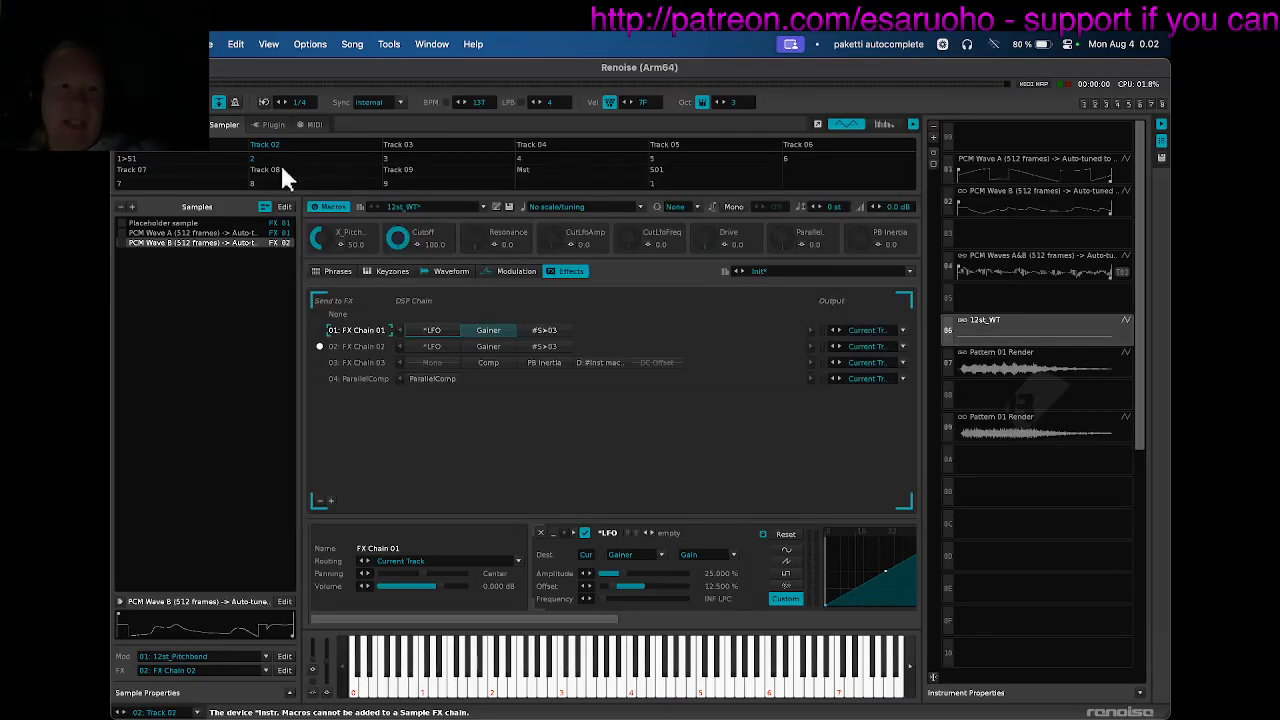
Delete the Placeholder sample from the 12st_WT instrument and show the mixer.
click(230, 222)
key(Delete)
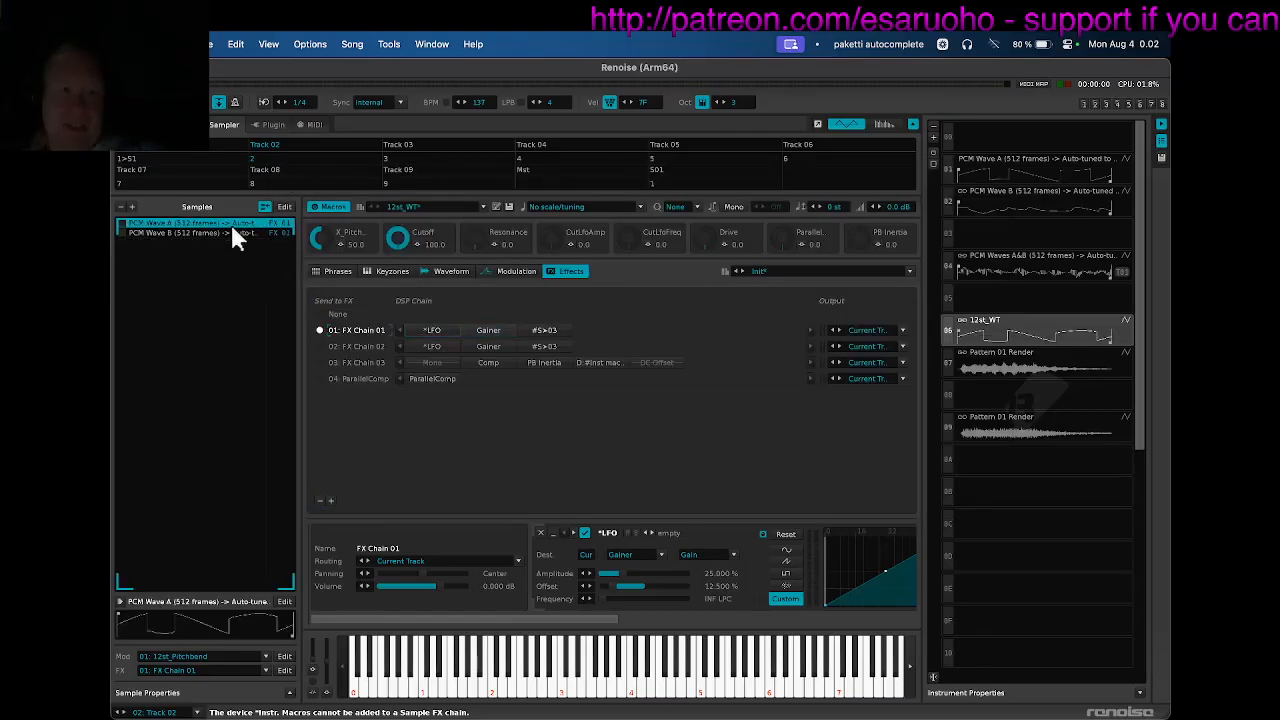
key(F4)
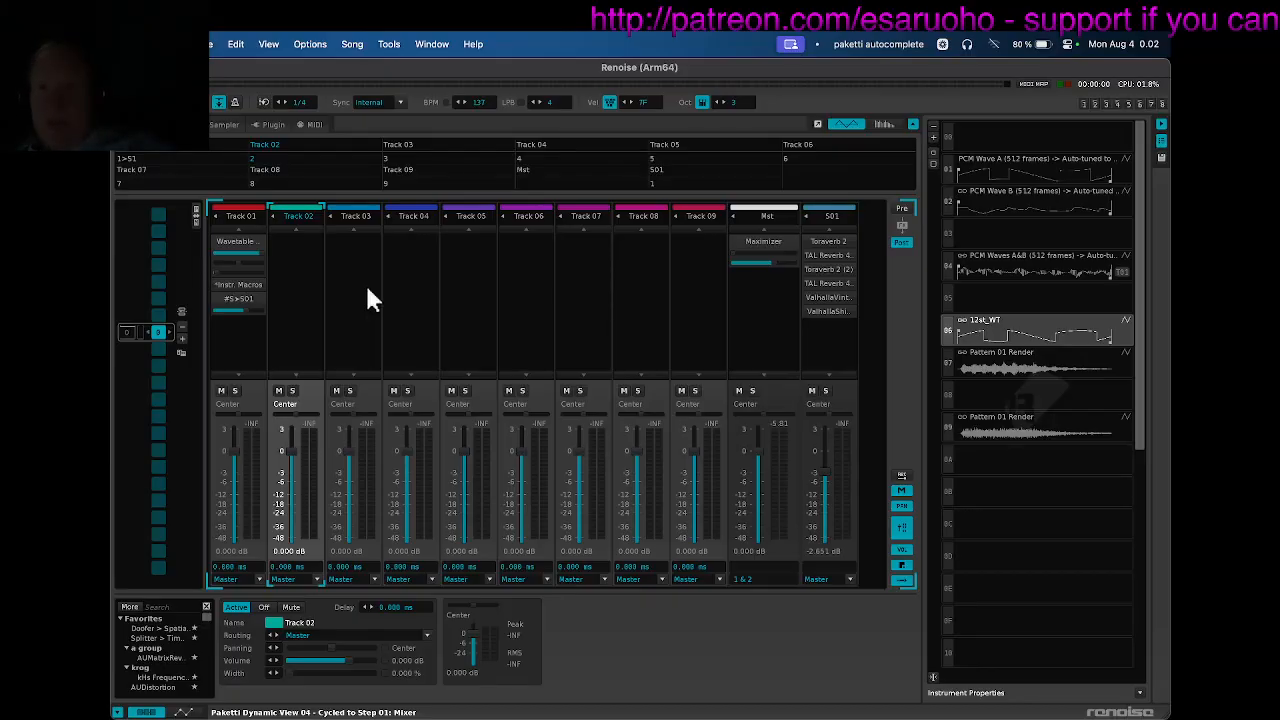
Select the PCM Waves A&B instrument, switch to Sublime Text and paste the clipboard content into the notes between blank lines.
click(1029, 272)
key(super+Tab)
key(super+shift+Tab)
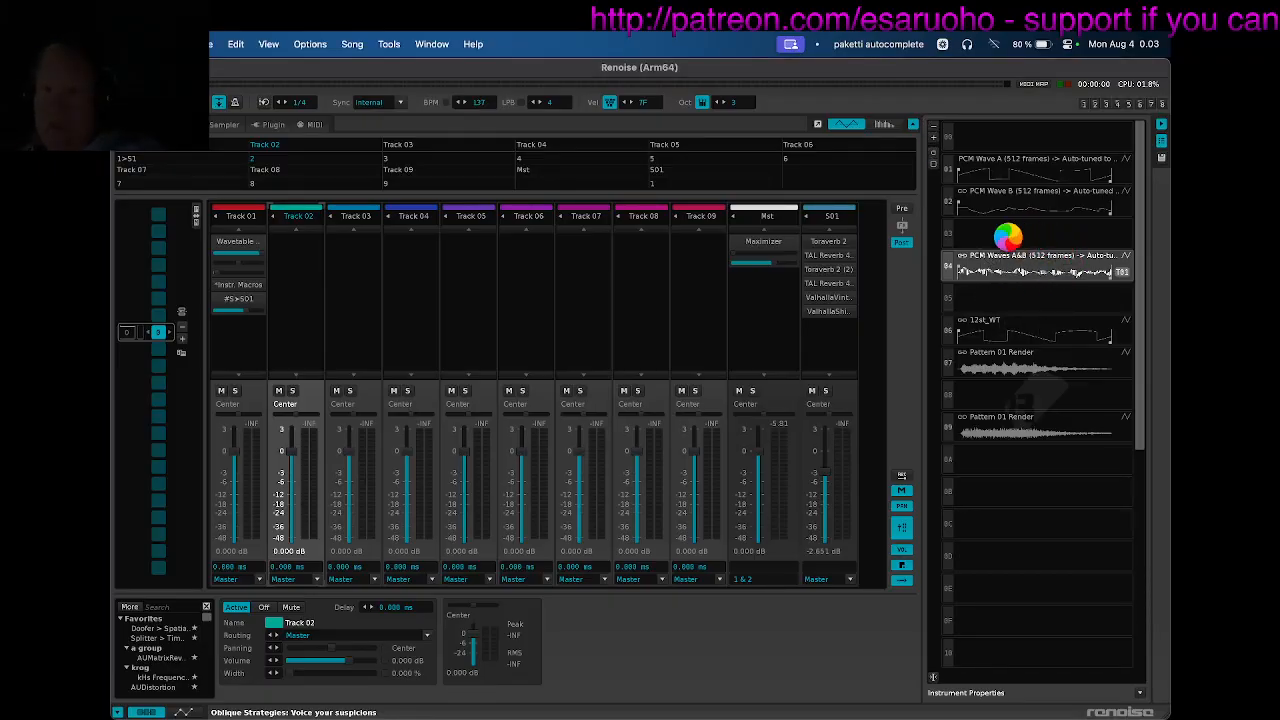
key(super+Tab)
key(super+Tab)
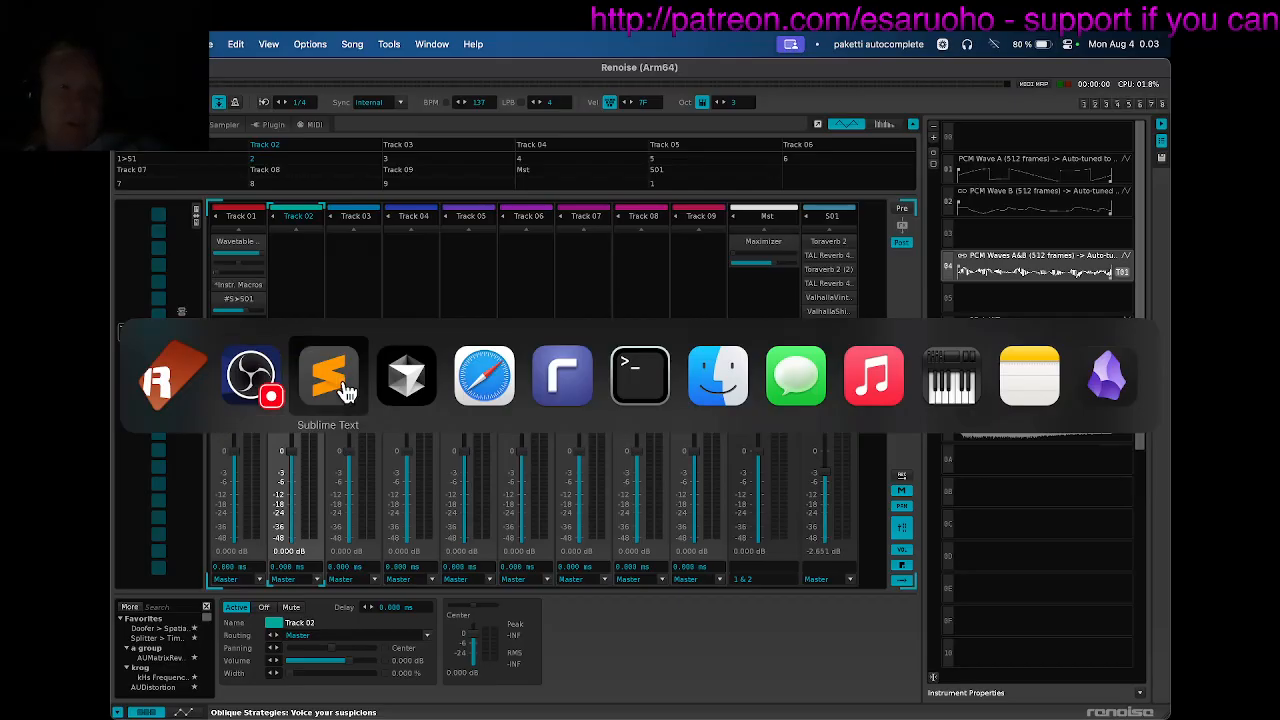
key(Return)
key(Return)
key(Return)
key(super+v)
key(Return)
key(Return)
Return briefly to Renoise and switch to Sublime Text again.
key(super+Tab)
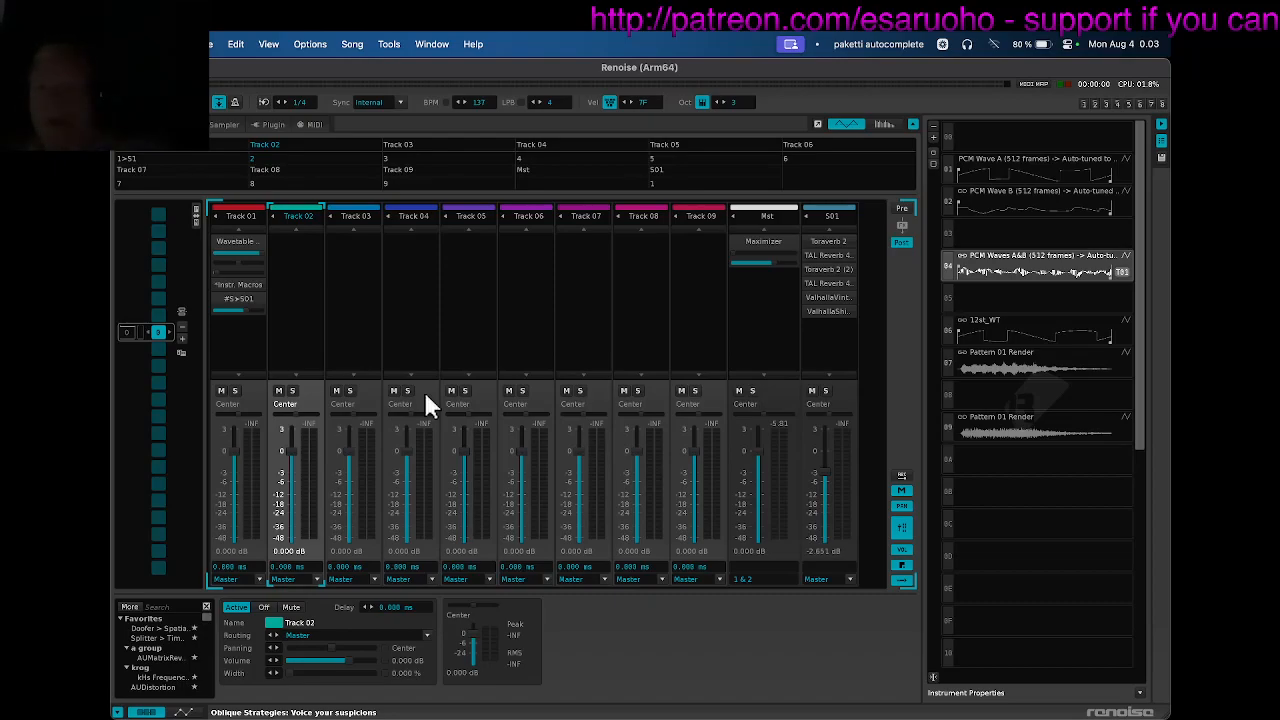
key(super+Tab)
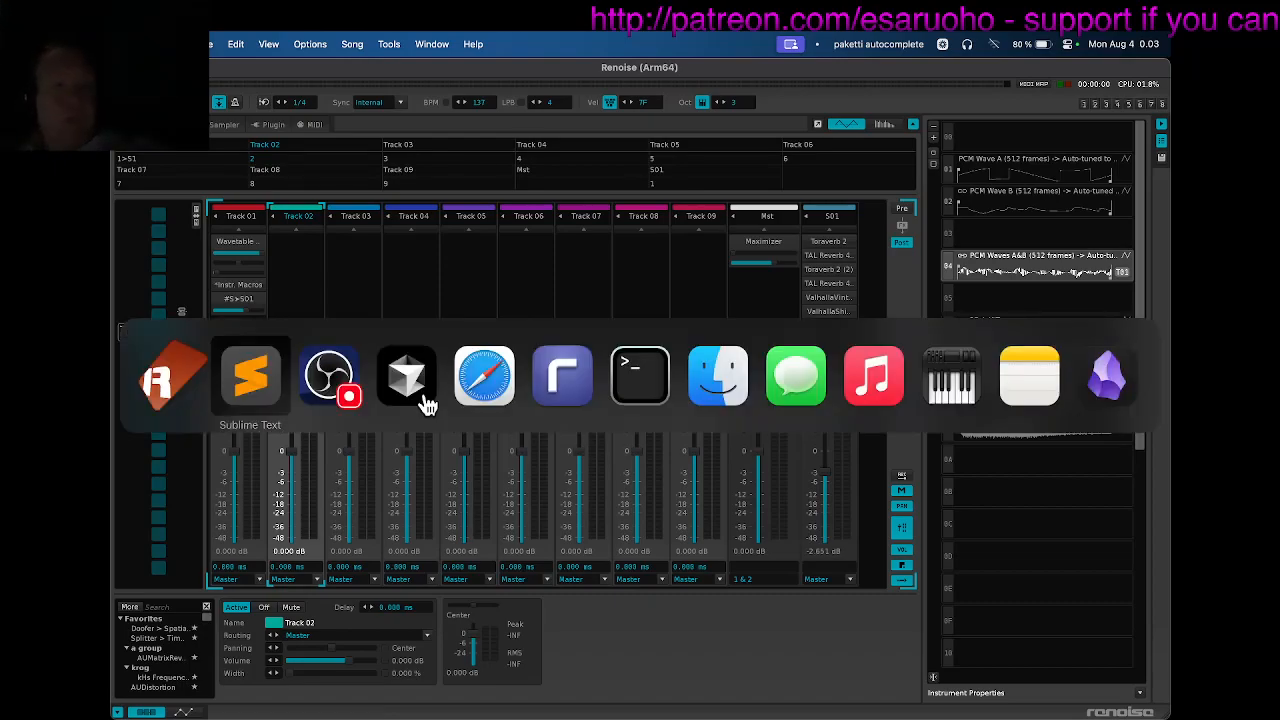